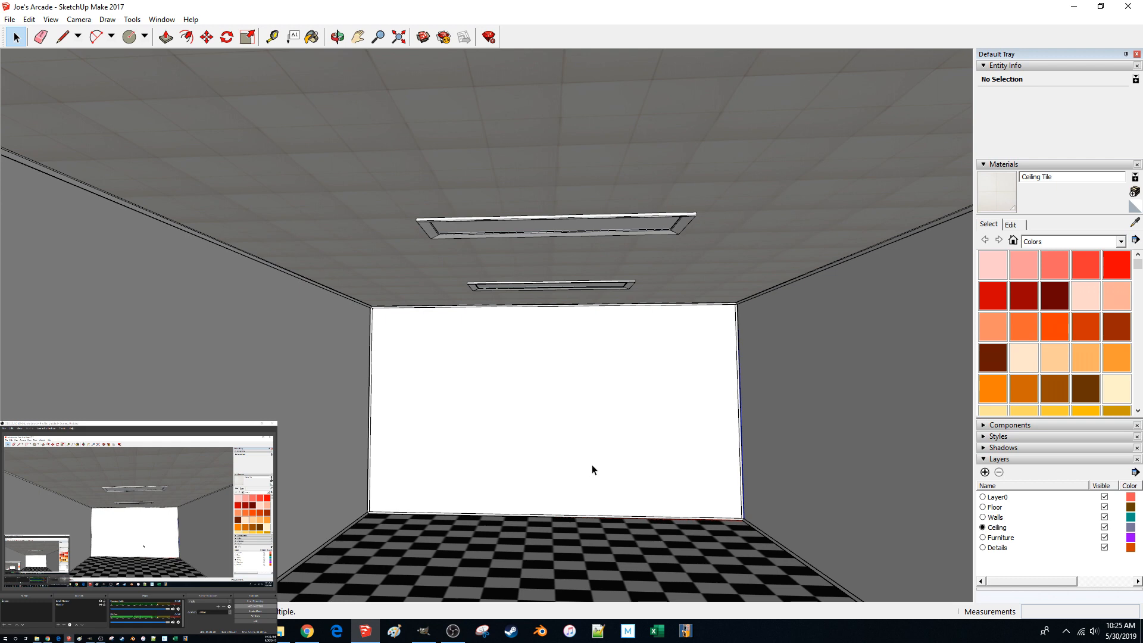
- Switch to Chrome, start playing the Rising Son album in Google Play Music, and return to the SketchUp model
click(307, 632)
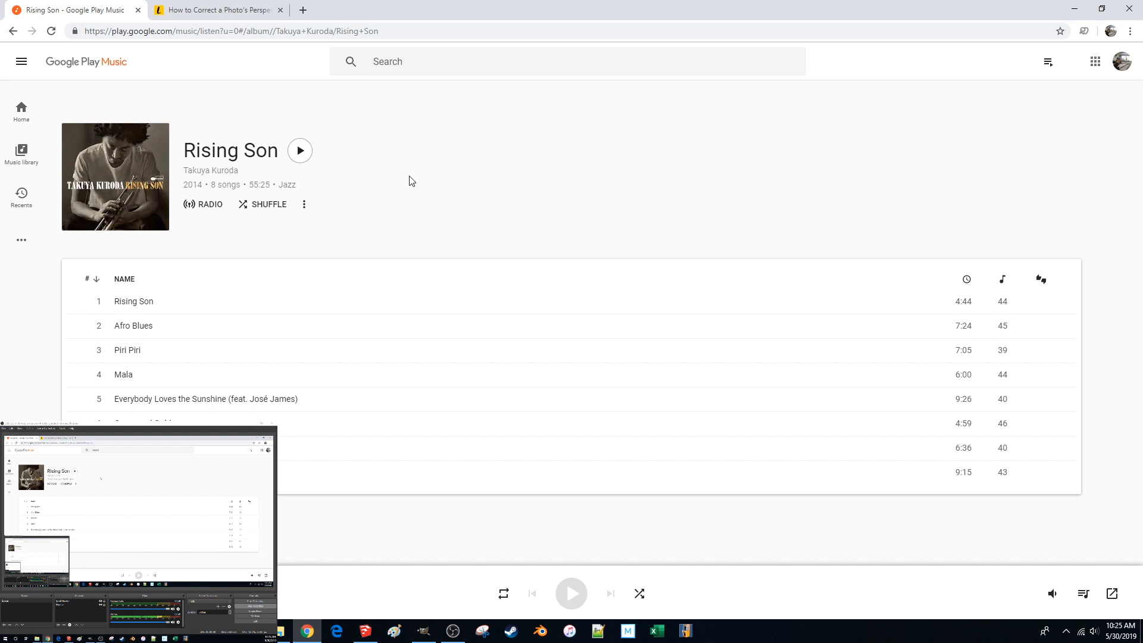
click(305, 153)
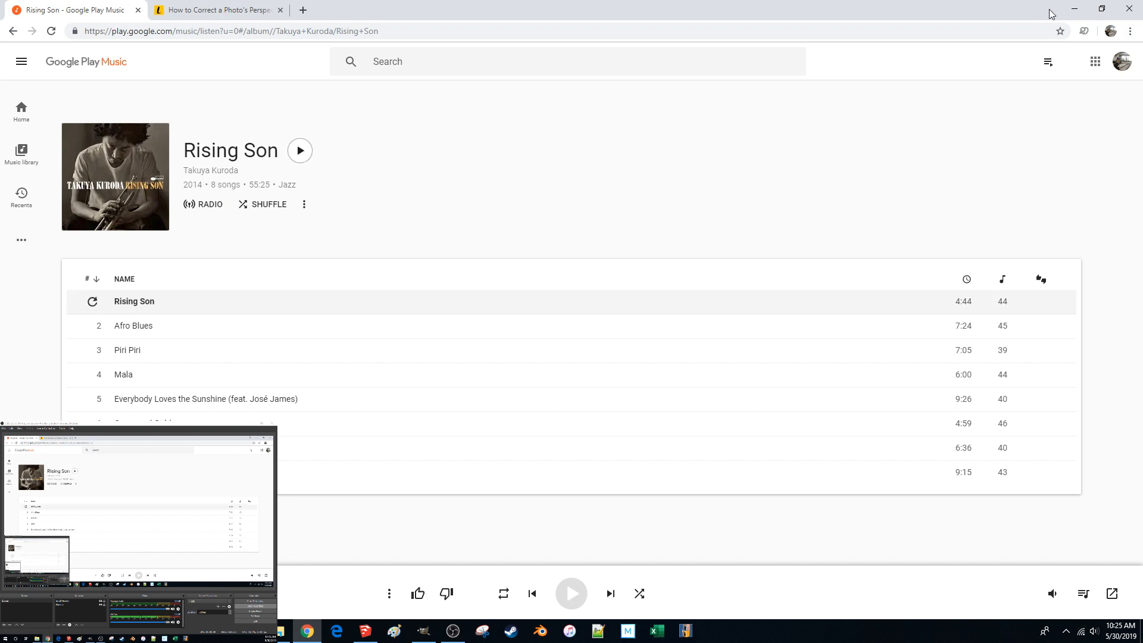
click(1075, 8)
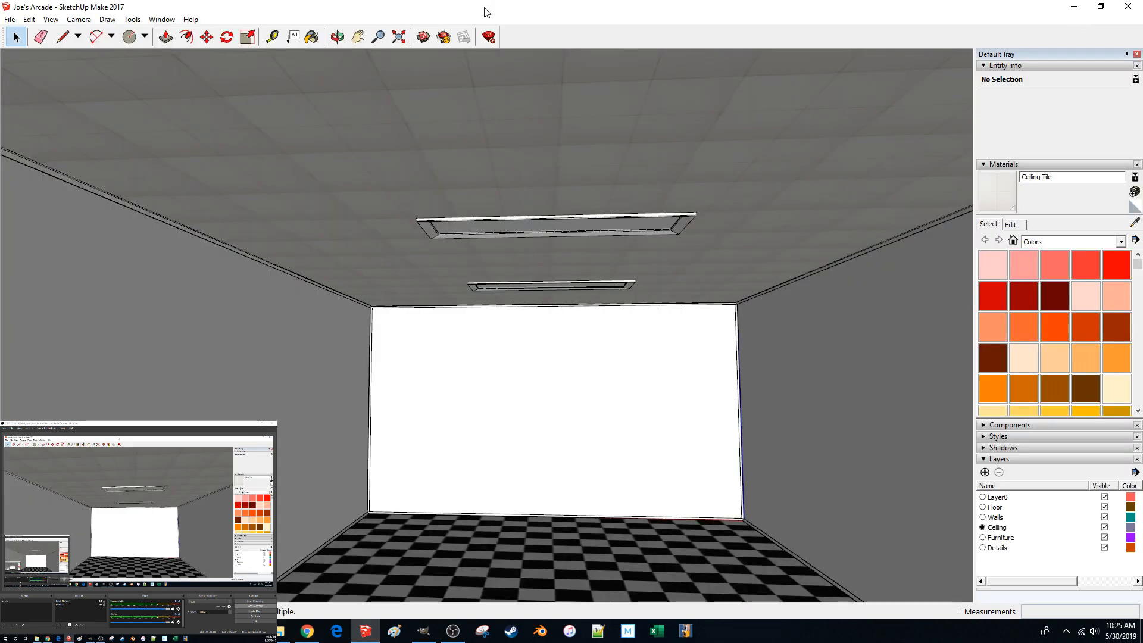
- Bring up the Textures folder in File Explorer at full size and open the Walls_1 photo
key(Down)
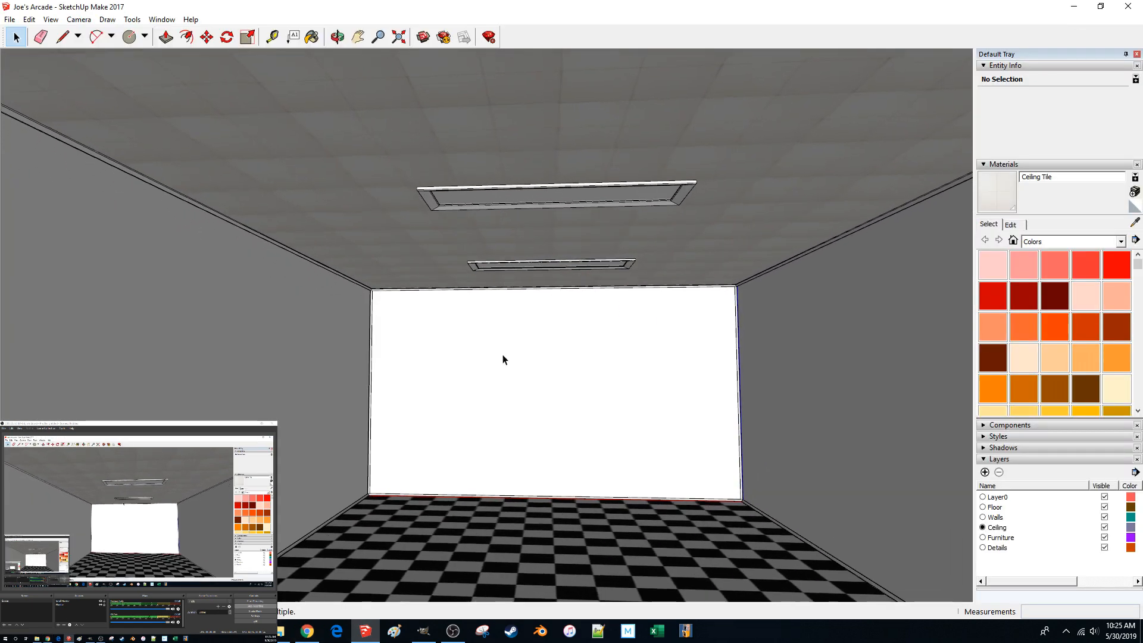
scroll(538, 411, down, 1)
click(282, 635)
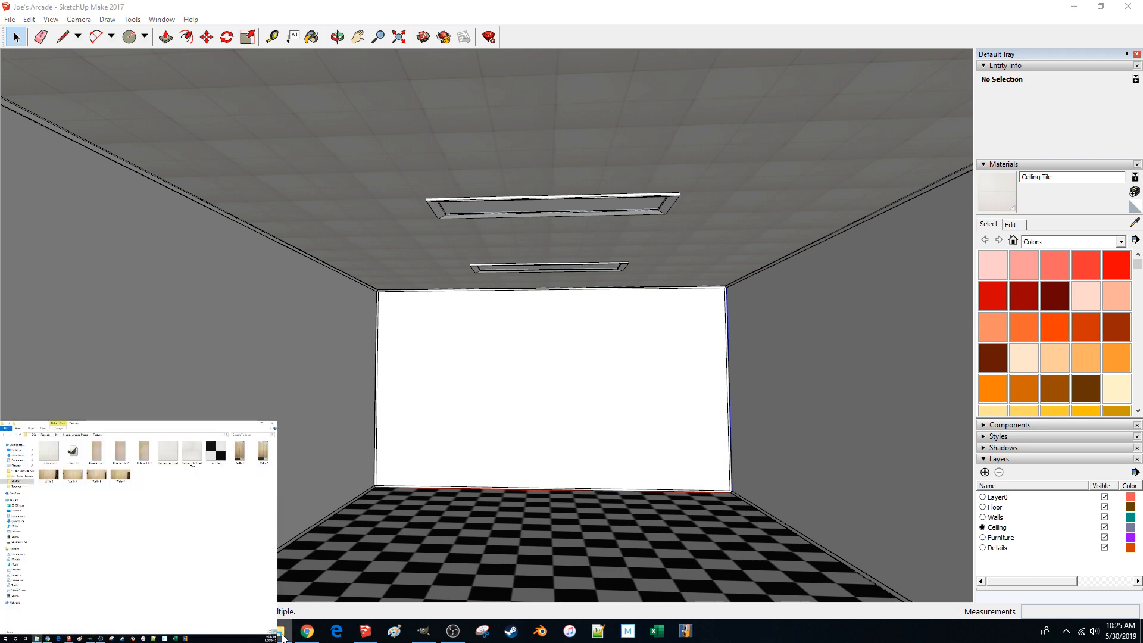
drag(166, 424, 381, 4)
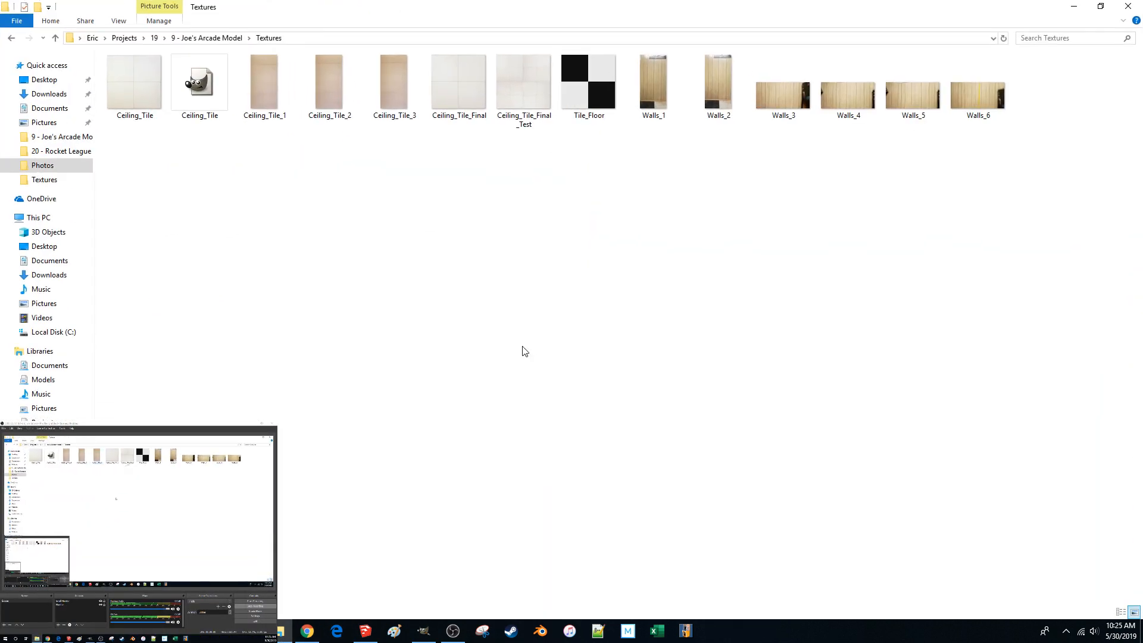
double_click(670, 91)
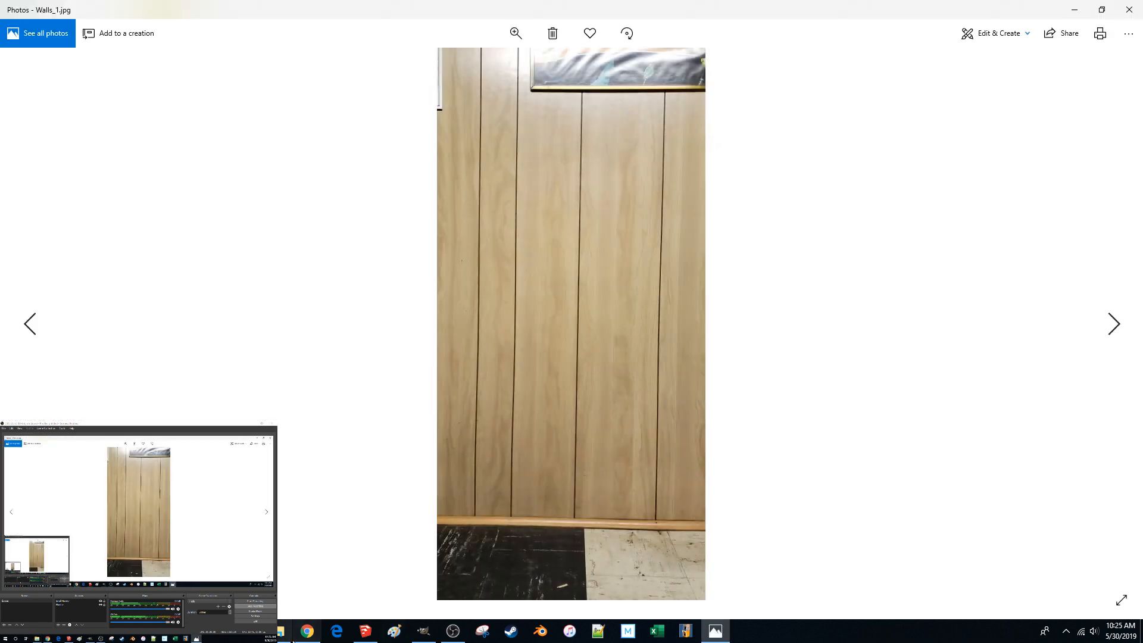
- Move the Textures folder window out of the way and bring the Walls_1 photo back into focus
click(286, 633)
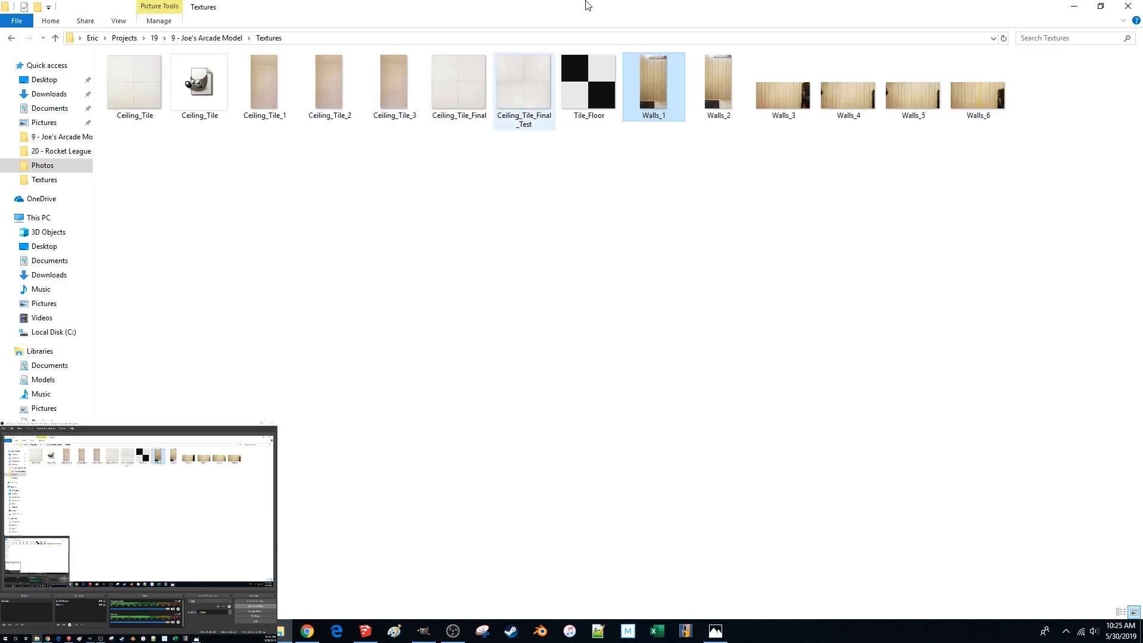
drag(600, 10, 132, 422)
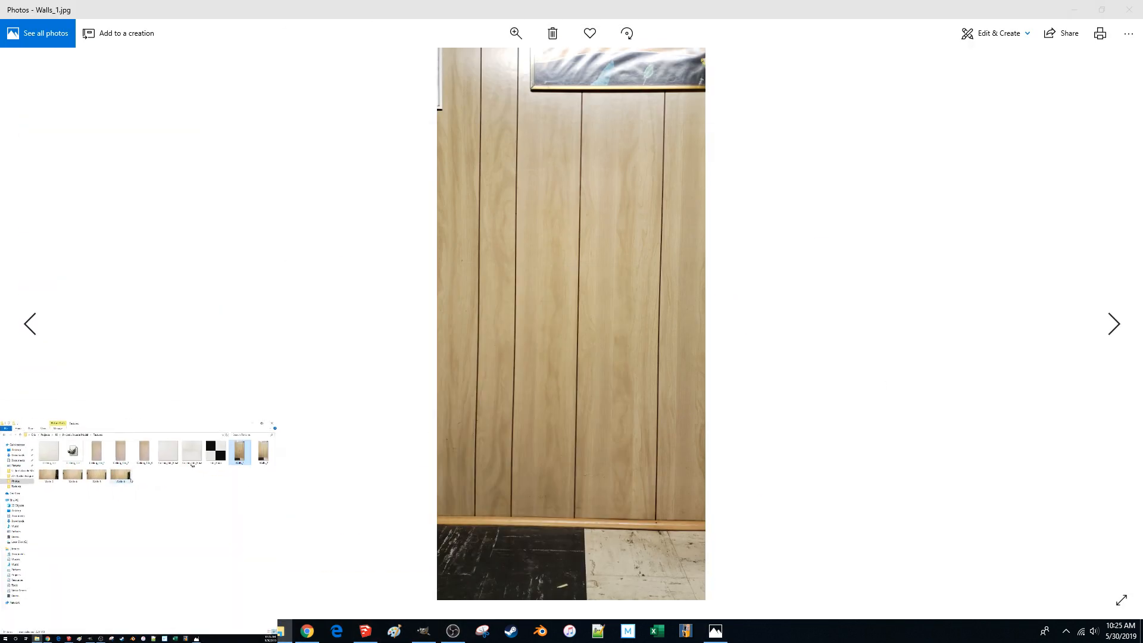
click(587, 5)
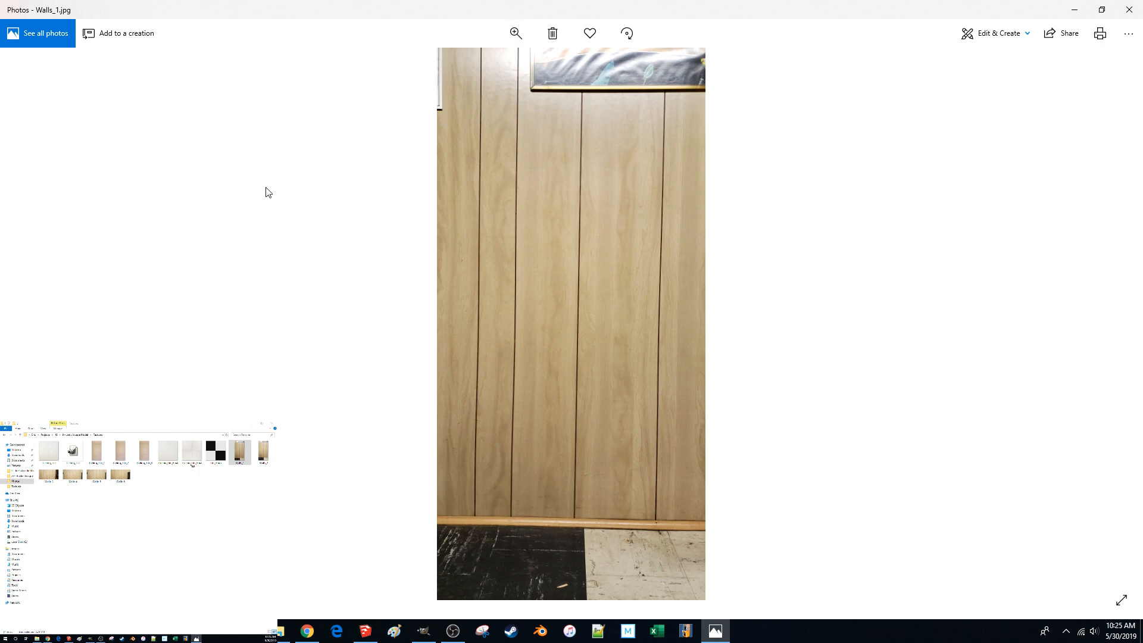
- Compare the wall paneling photos from Walls_1 to Walls_6 to judge which suit a wall texture
key(Right)
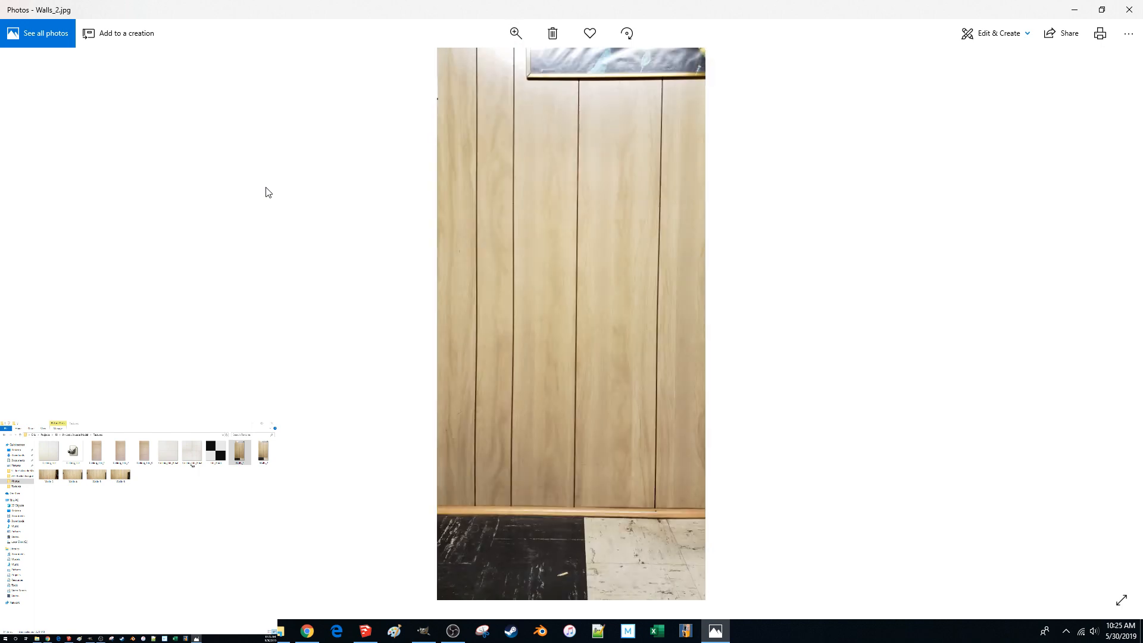
key(Right)
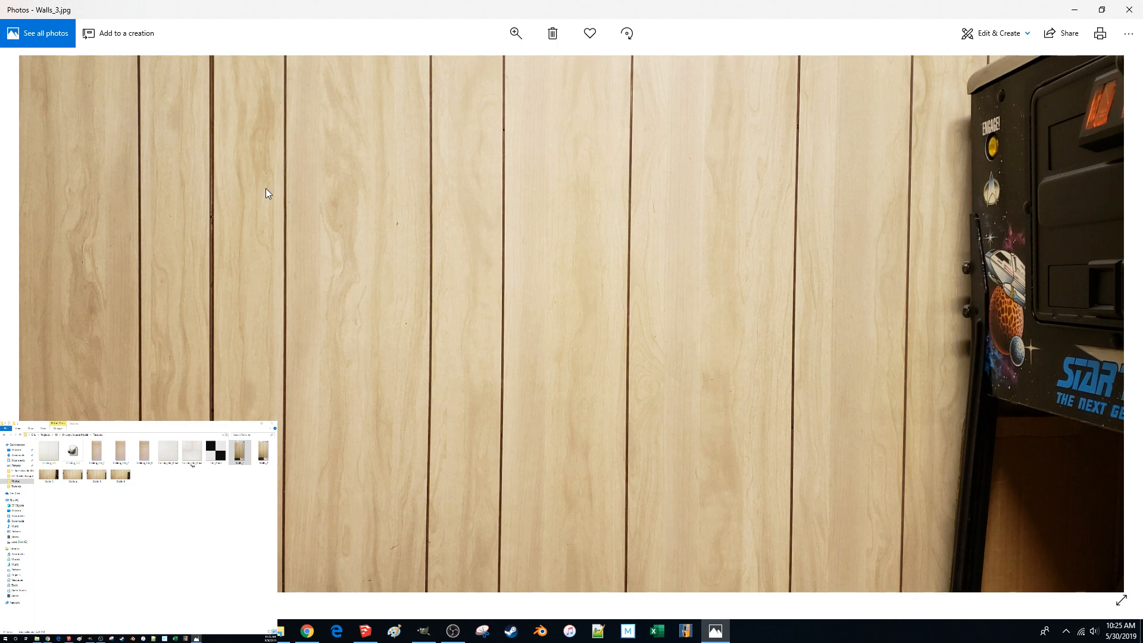
key(Right)
key(Right)
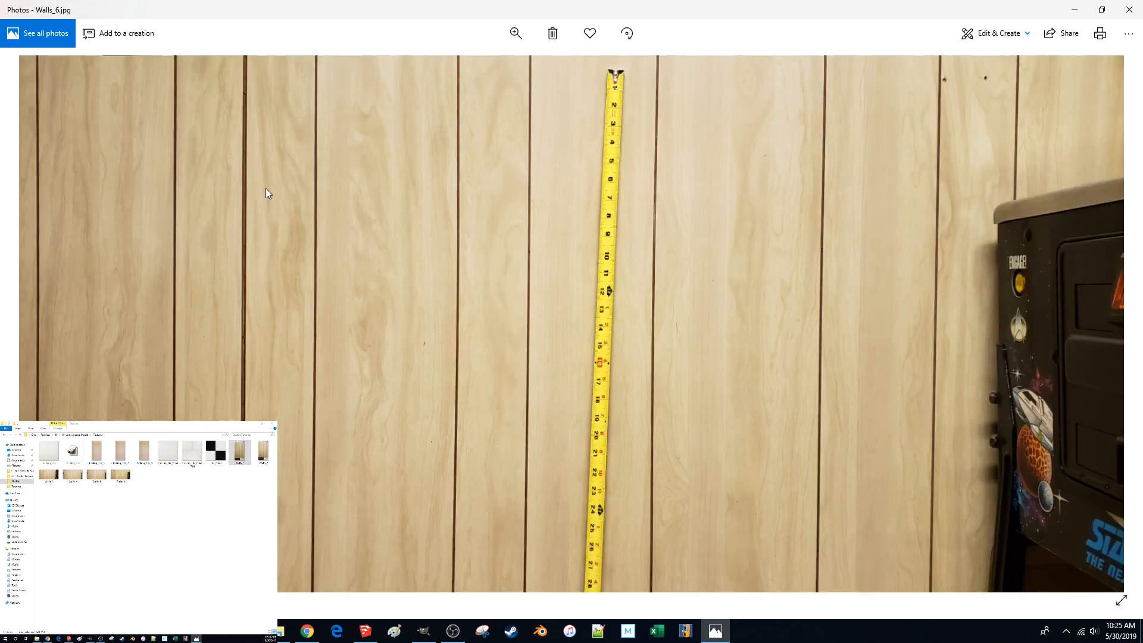
key(Left)
key(Left)
key(Left)
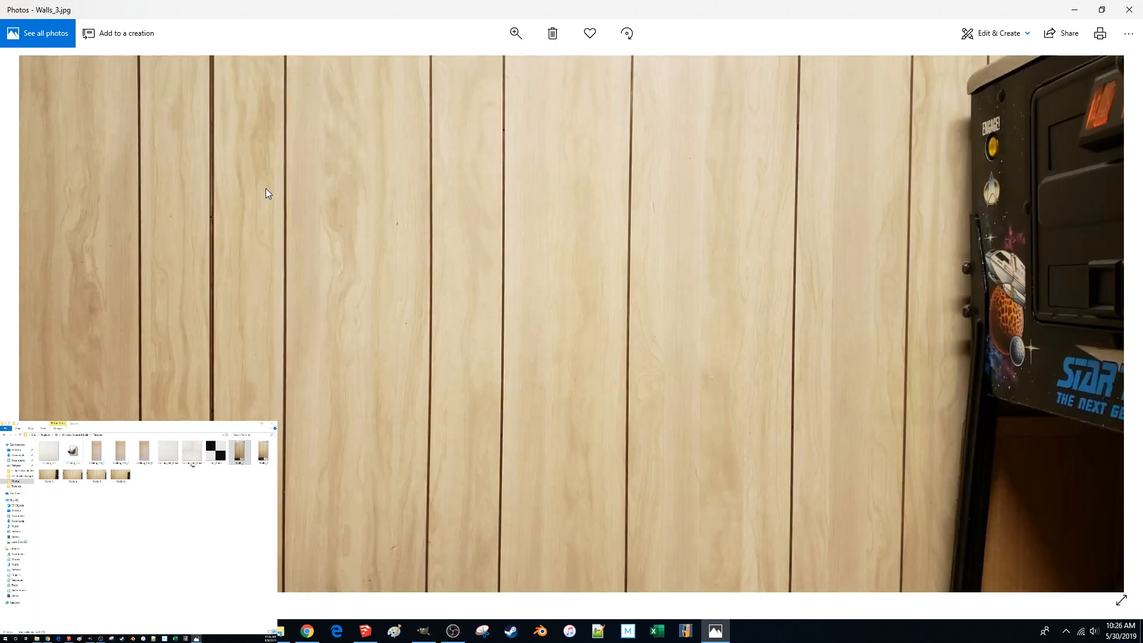
key(Right)
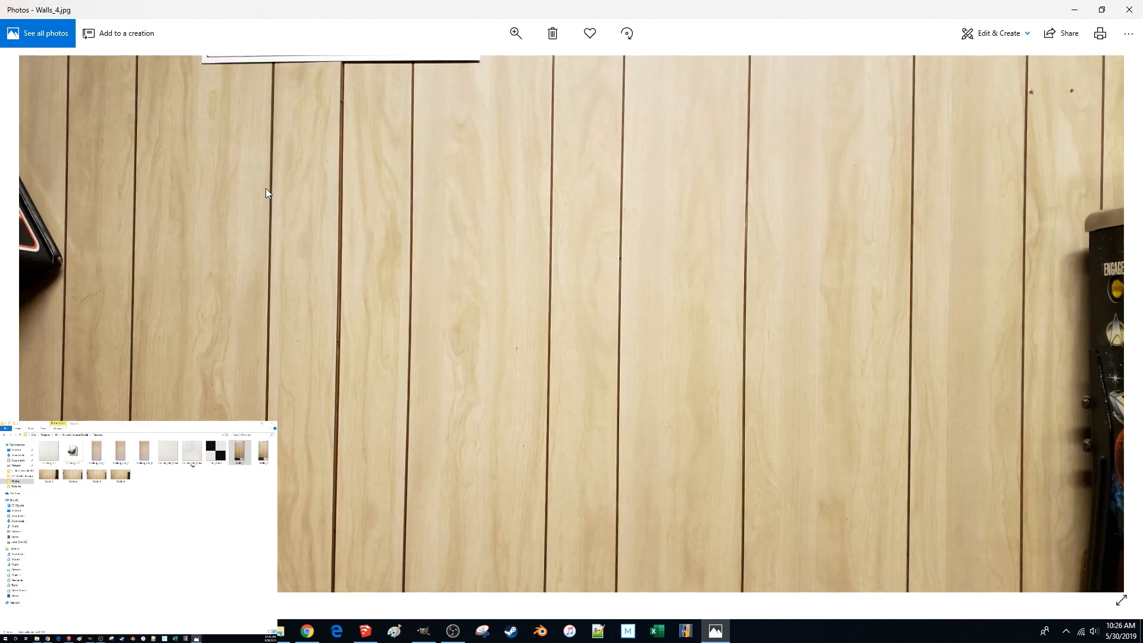
key(Left)
key(Left)
key(Right)
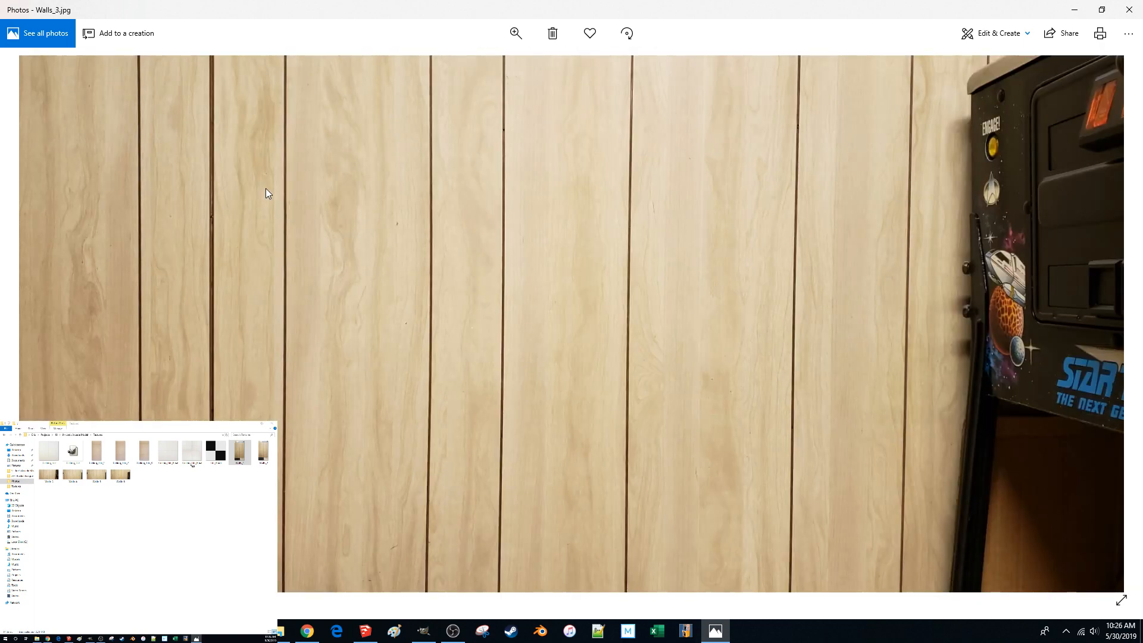
key(Right)
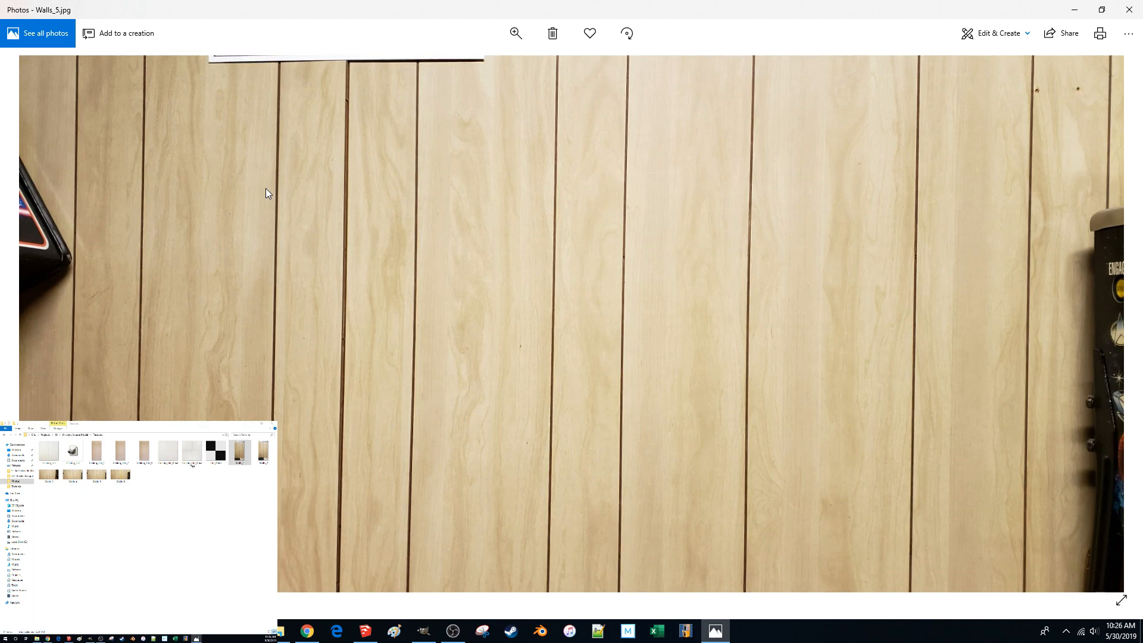
key(Left)
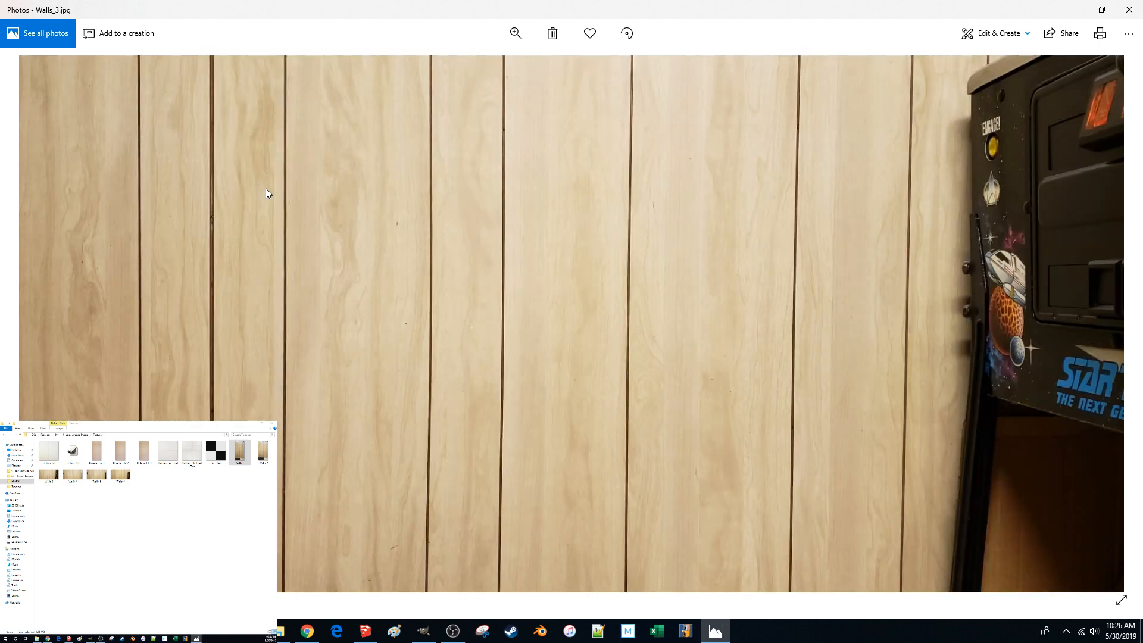
key(Right)
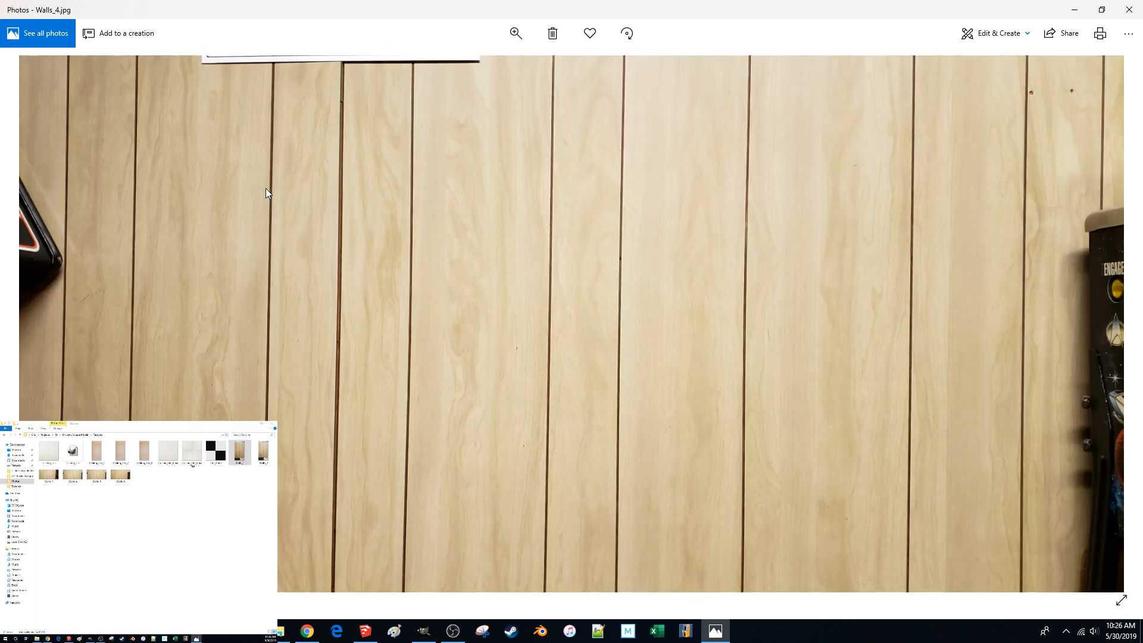
key(Left)
key(Left)
key(Right)
key(Right)
- Move the photo viewer window off the main screen and switch to GIMP
mouse_move(424, 637)
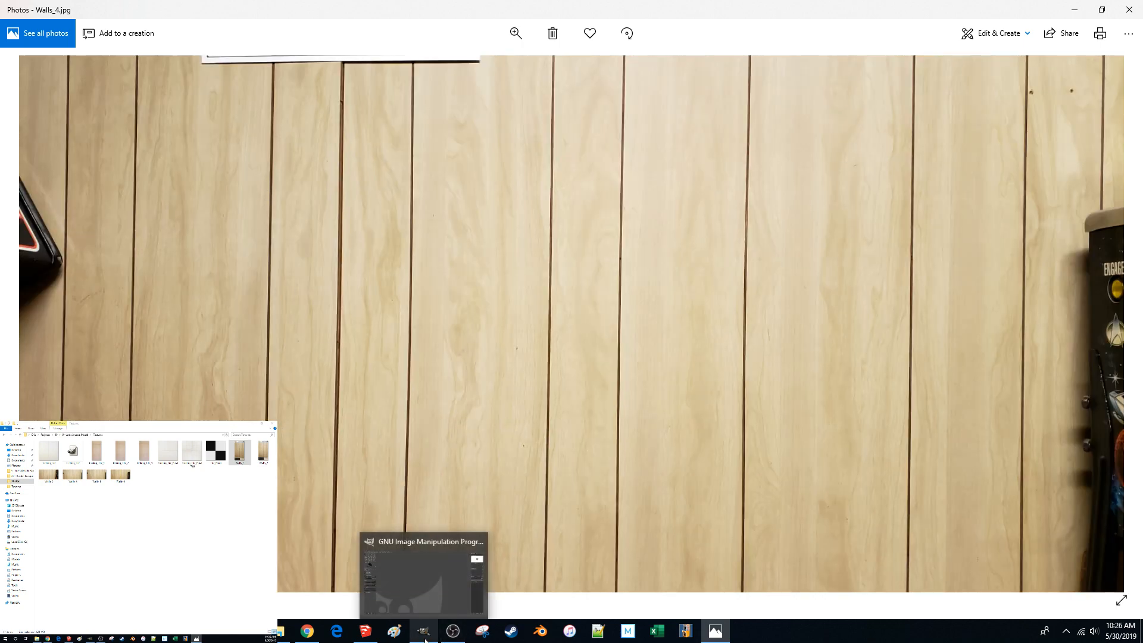
mouse_move(434, 10)
mouse_down()
mouse_move(68, 156)
mouse_move(0, 196)
mouse_up()
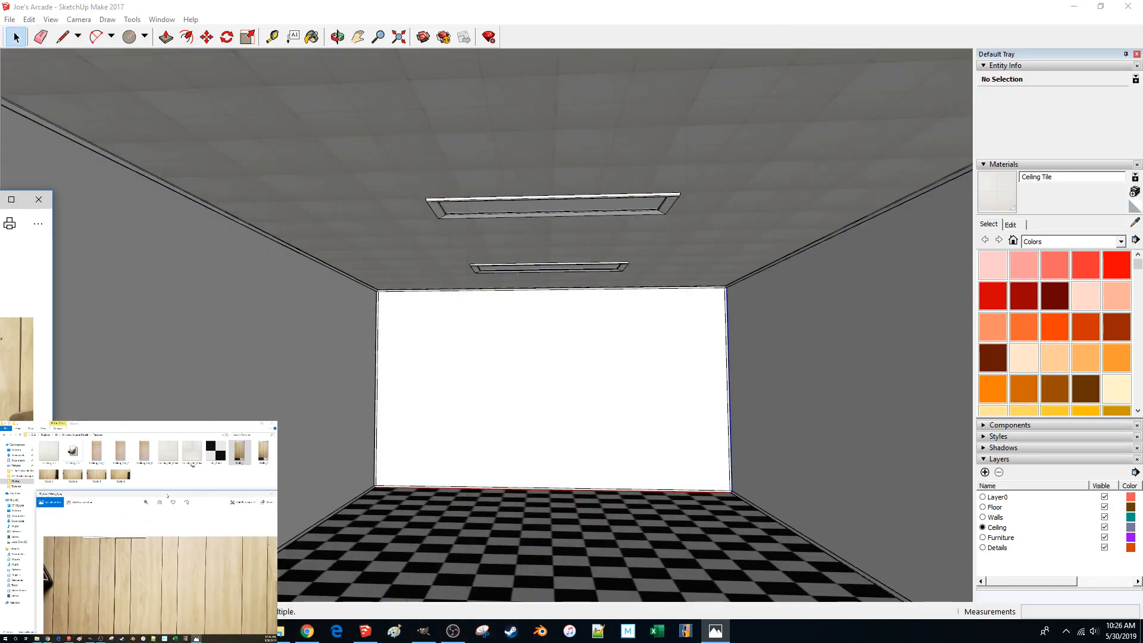
click(424, 631)
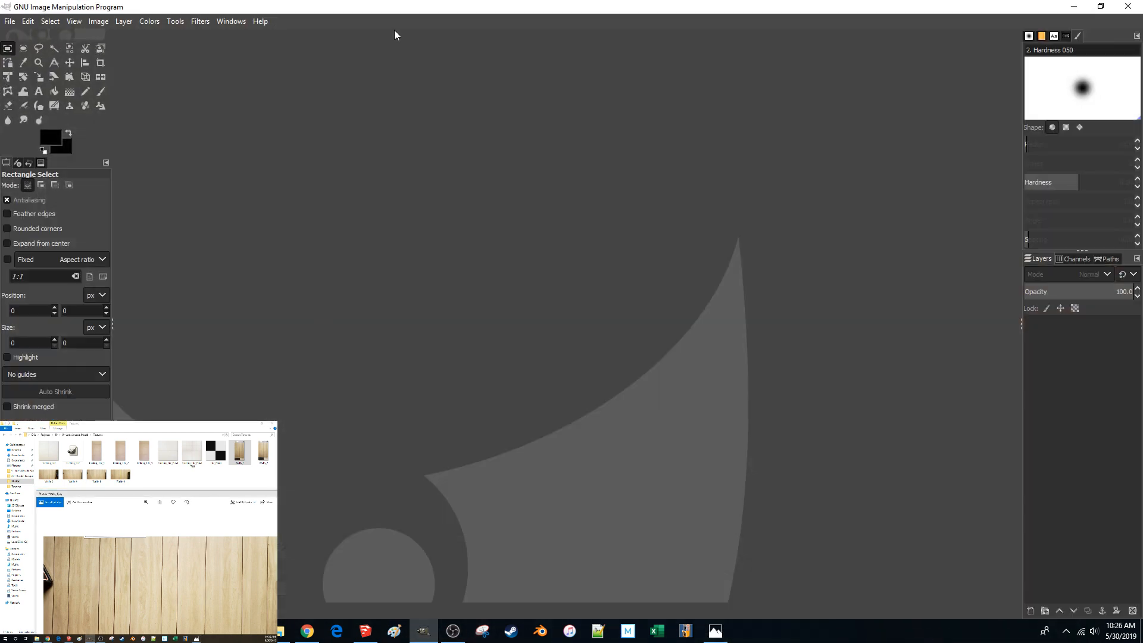
- Bring up the Open Image dialog and reposition it and the photo viewer so that both stay in view
click(11, 22)
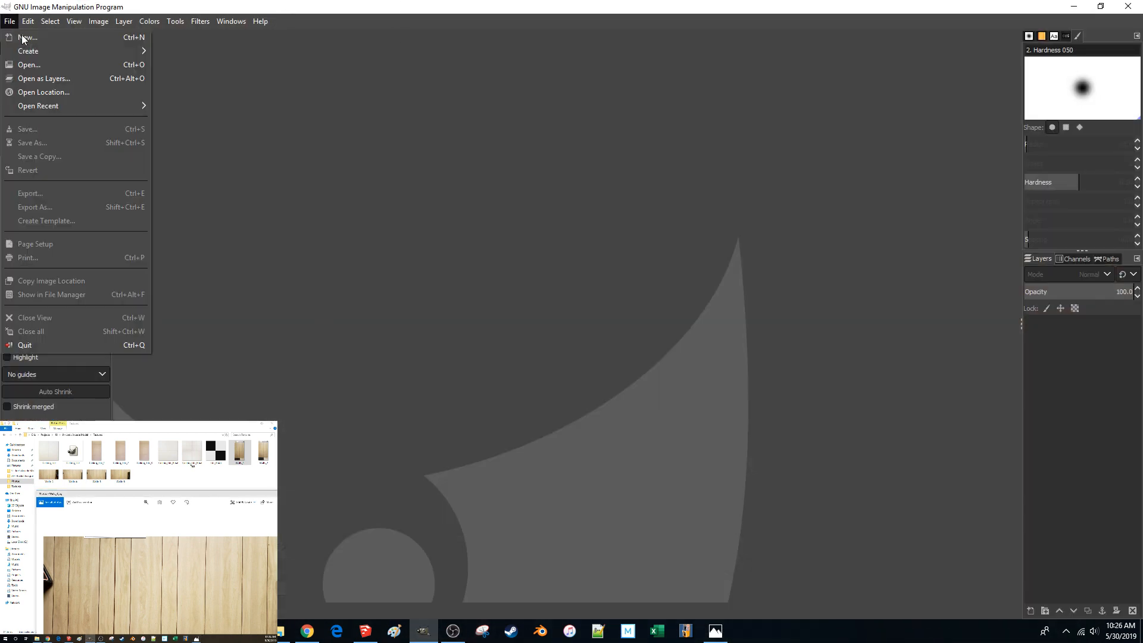
click(37, 63)
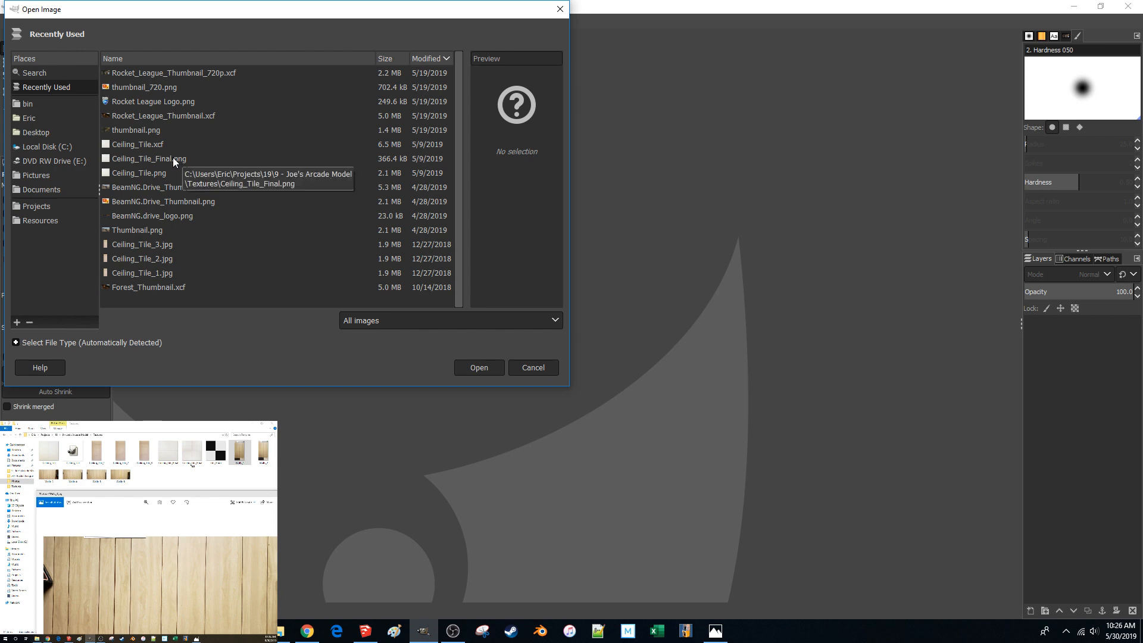
drag(175, 492, 127, 421)
drag(354, 7, 415, 44)
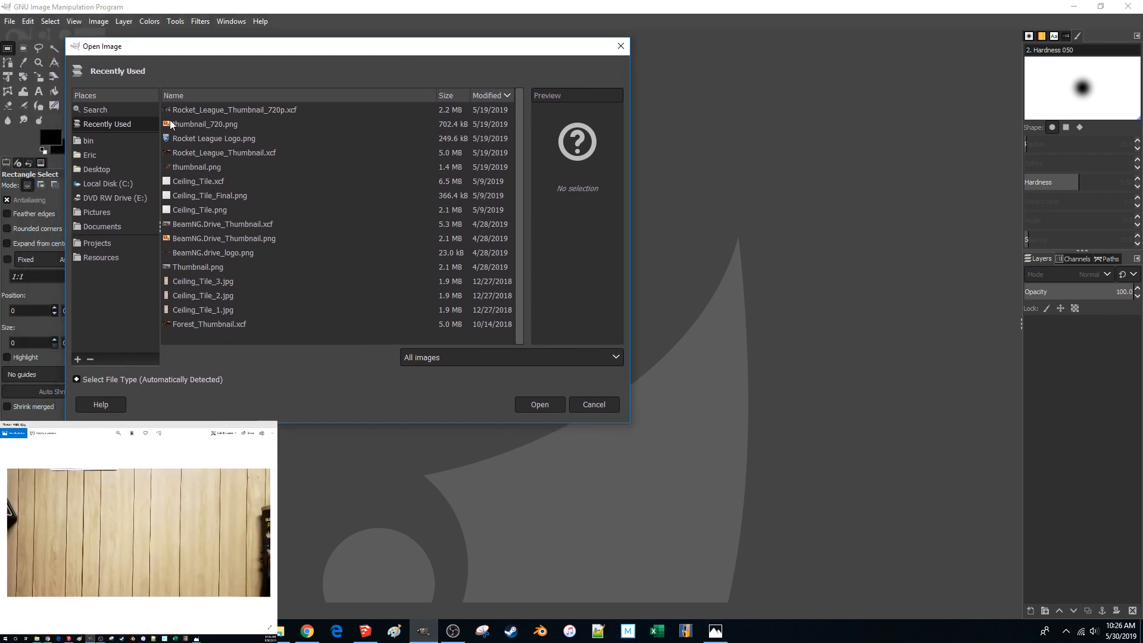
- Browse from Projects through 19 and 9 - Joe's Arcade Model to the Textures folder
click(110, 245)
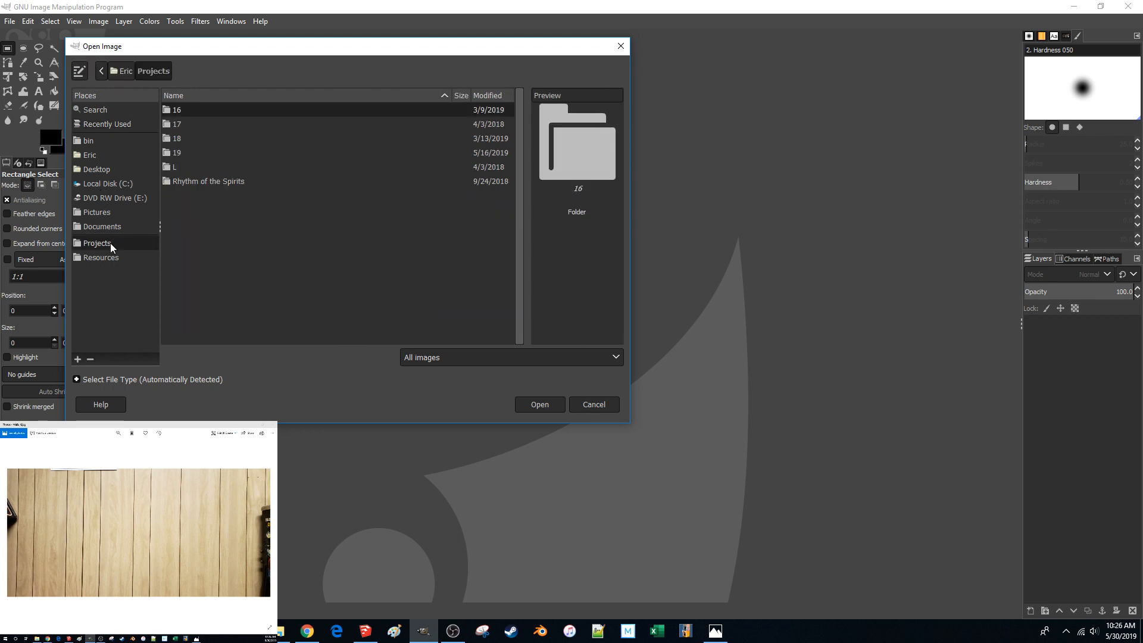
double_click(181, 151)
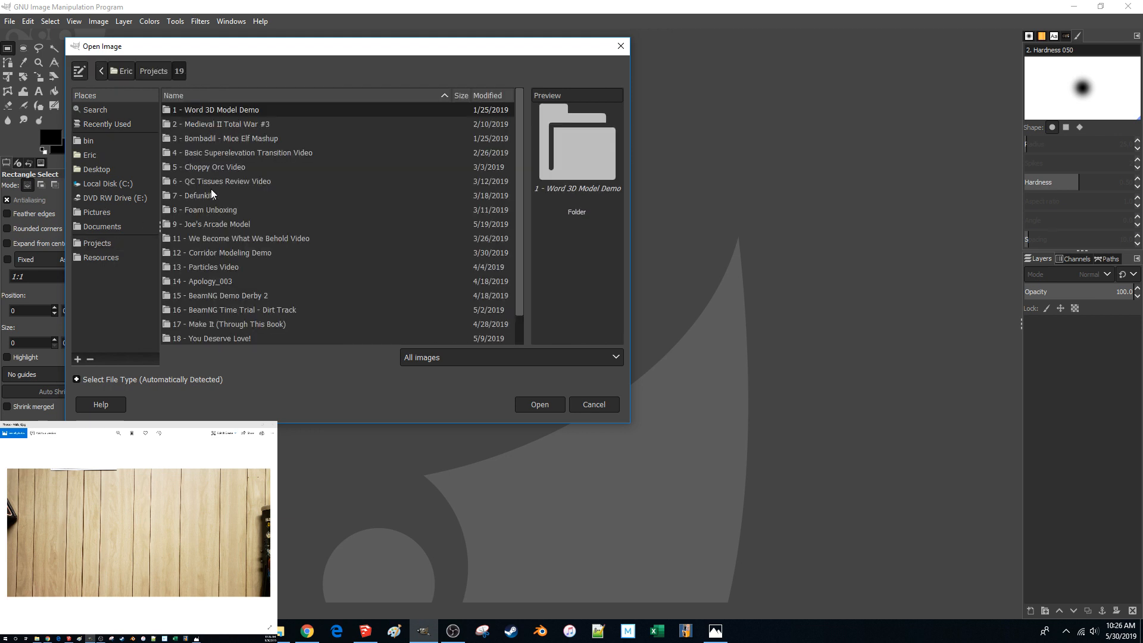
scroll(210, 197, down, 1)
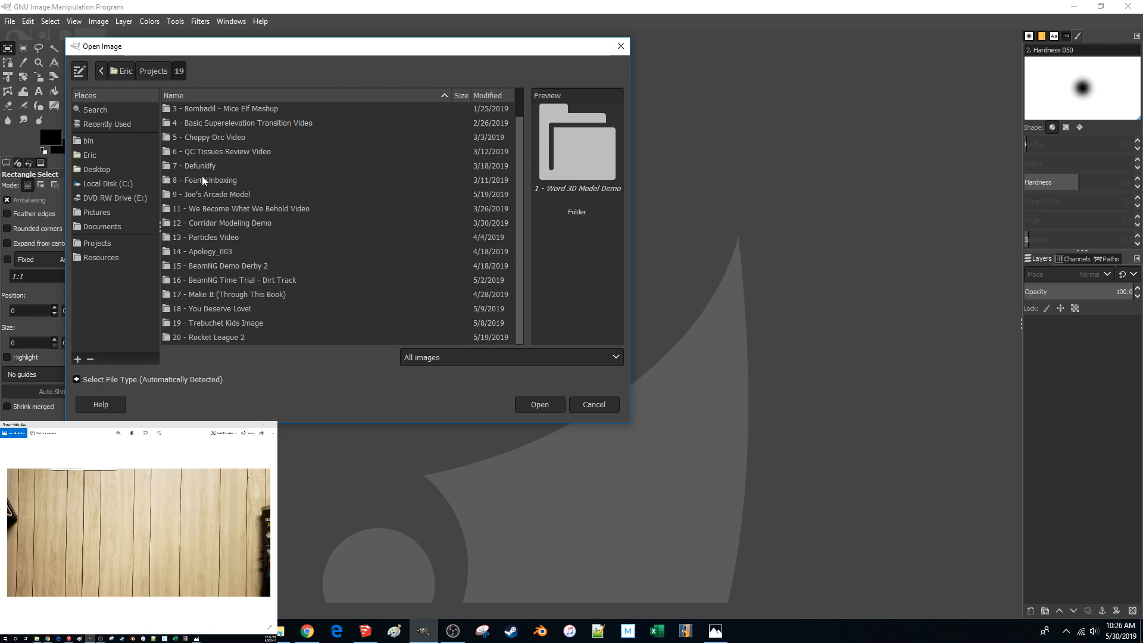
double_click(207, 195)
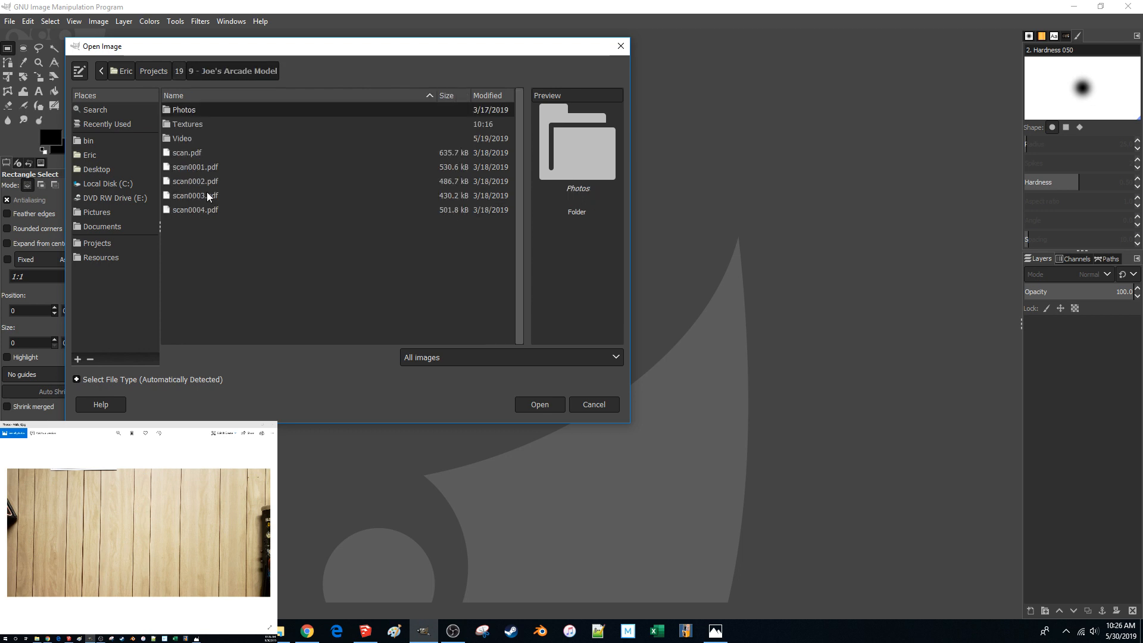
click(199, 125)
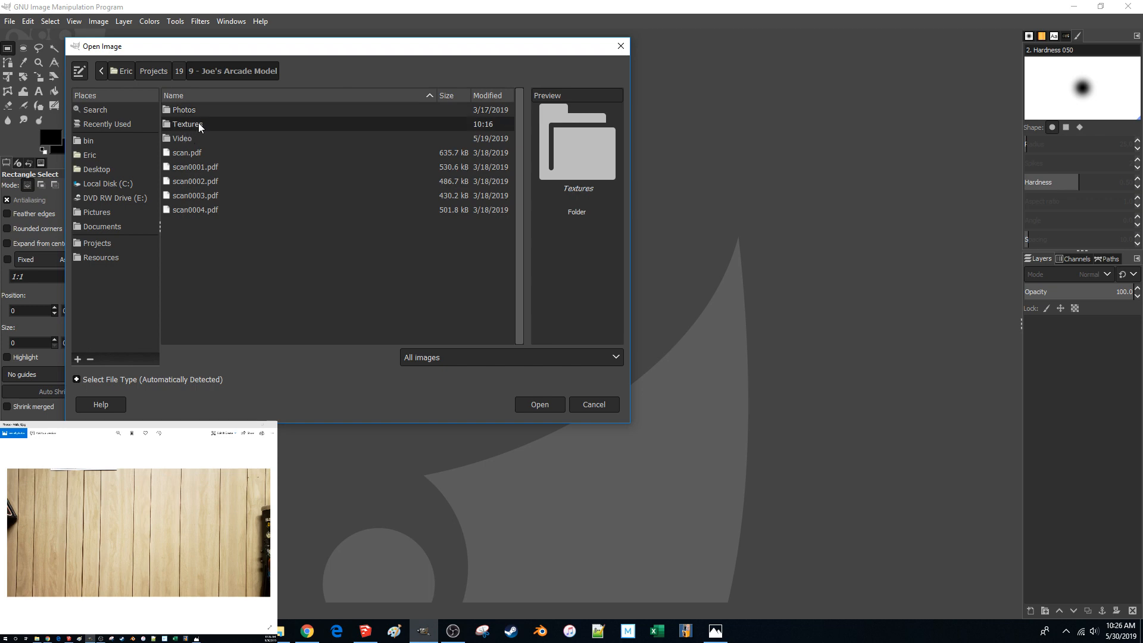
double_click(199, 125)
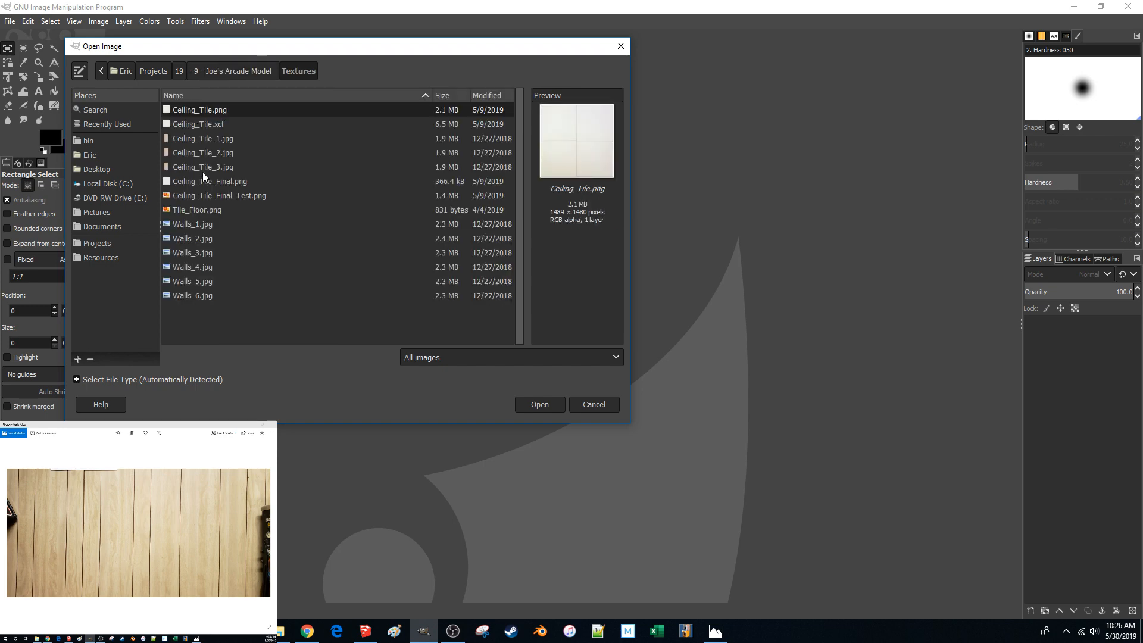
- Preview the wall photos and open Walls_3.jpg, Walls_4.jpg and Walls_5.jpg together as separate images
click(209, 224)
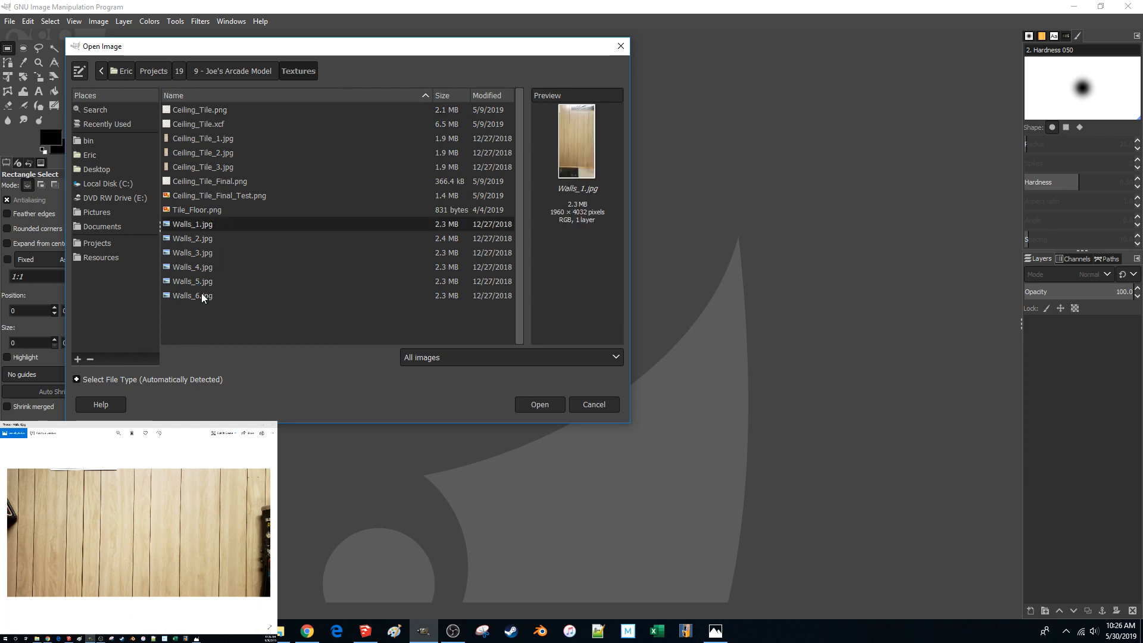
click(196, 237)
click(195, 250)
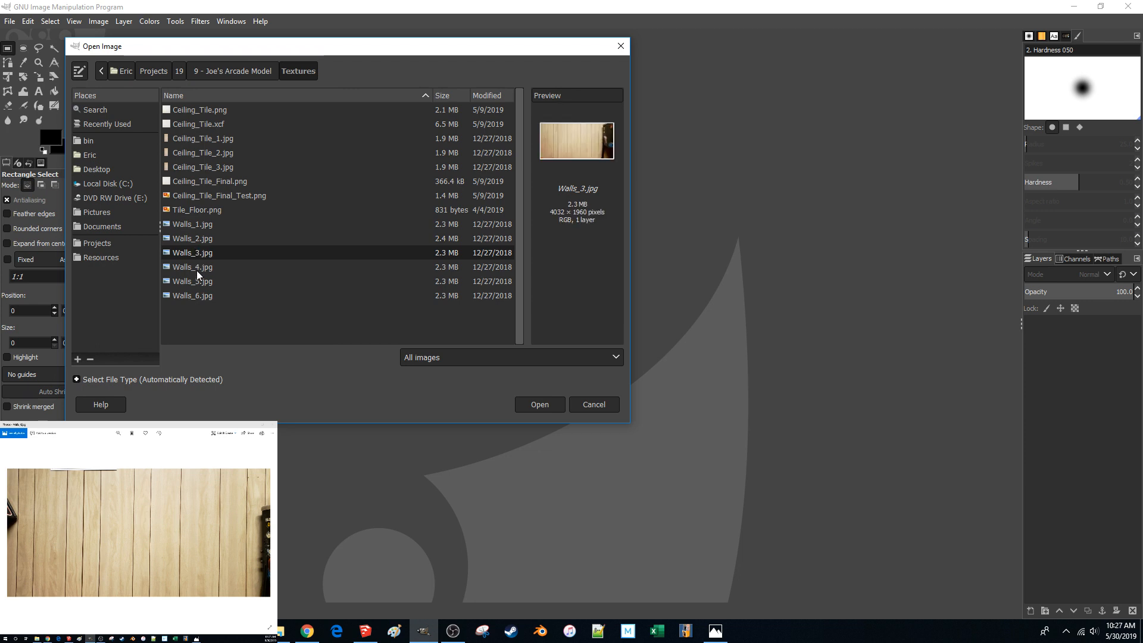
shift+click(197, 270)
shift+click(196, 280)
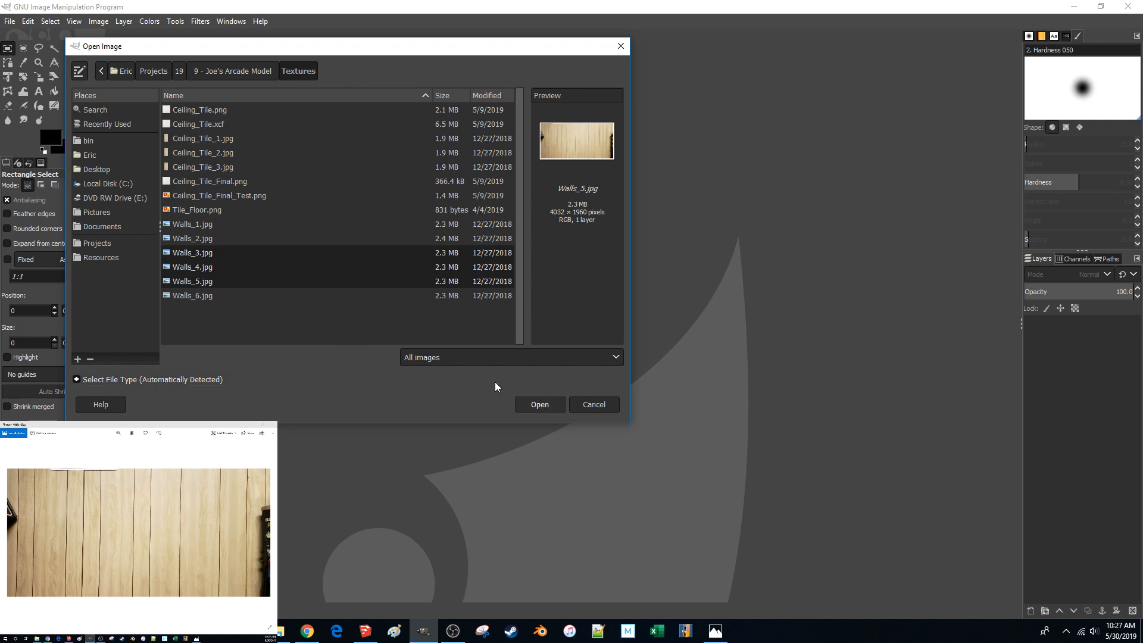
shift+click(193, 297)
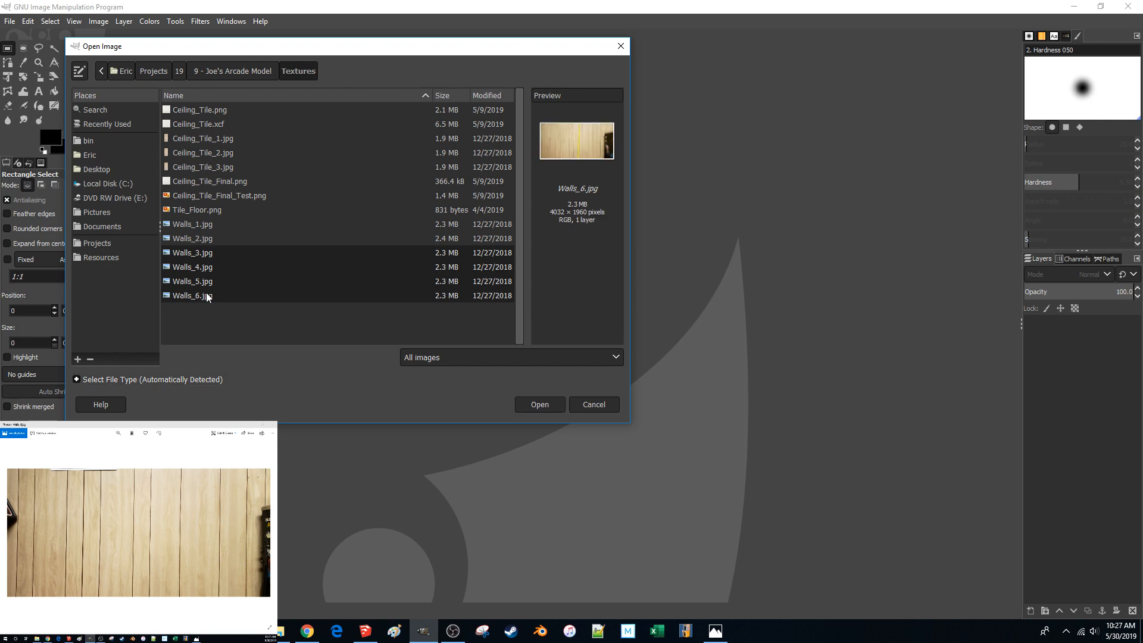
shift+click(203, 282)
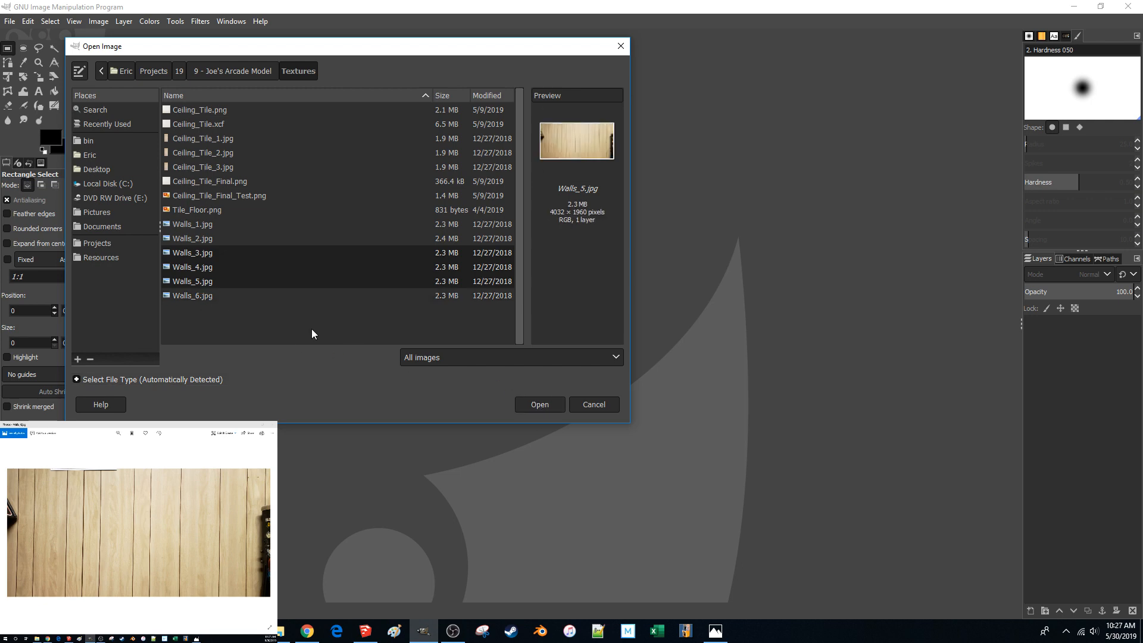
click(547, 405)
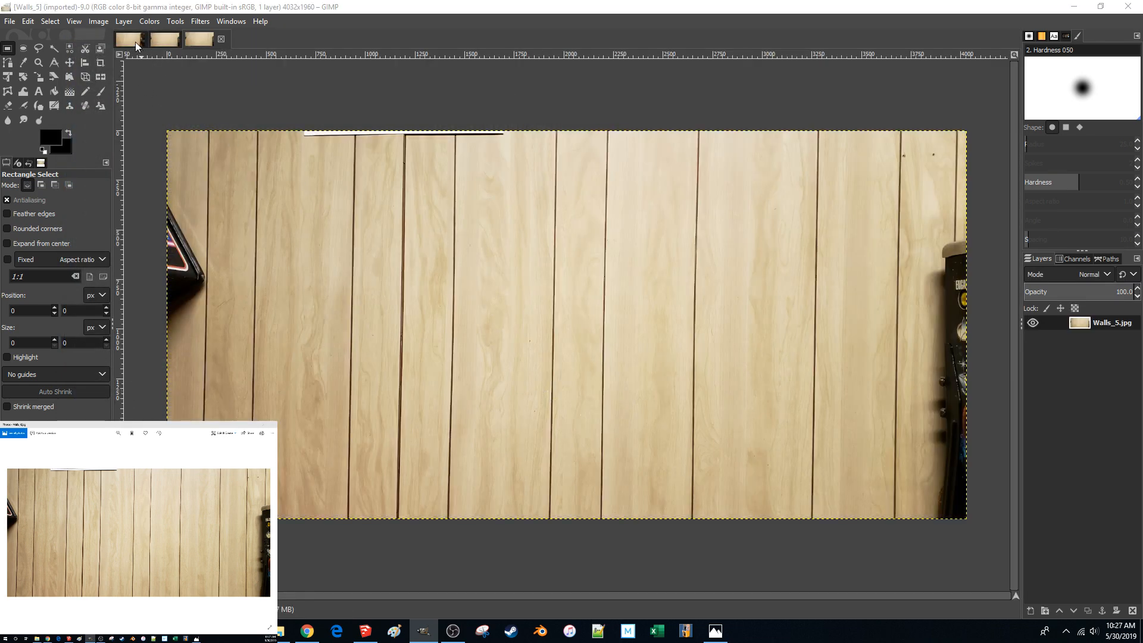
- Compare the open Walls_3, Walls_4 and Walls_5 images for a clean repeating panel span, ending on Walls_3
click(136, 45)
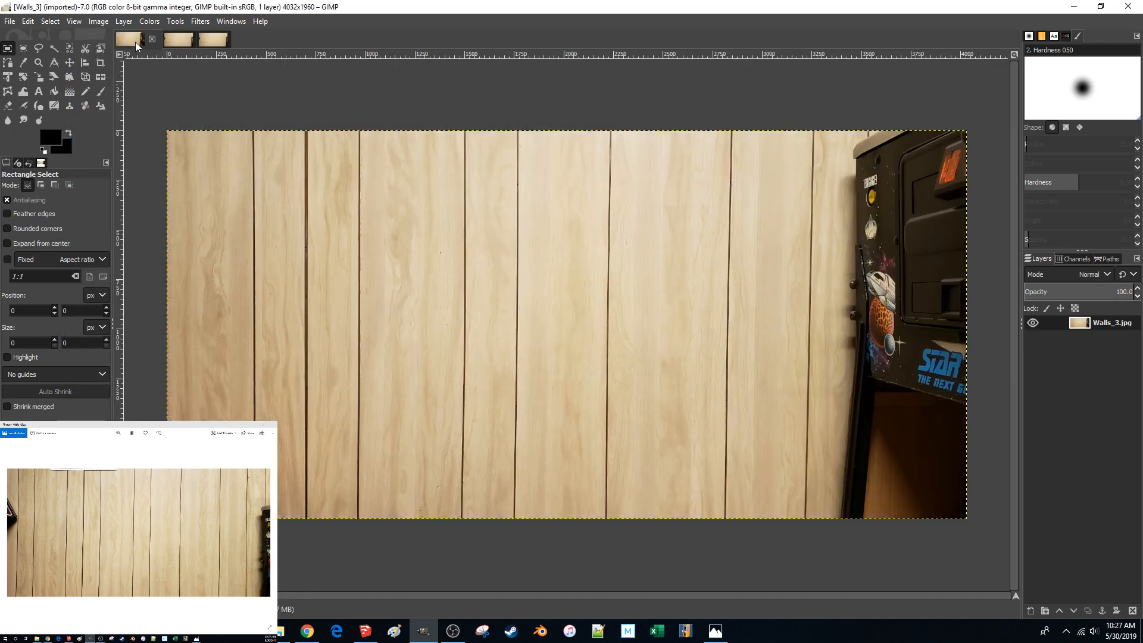
click(180, 40)
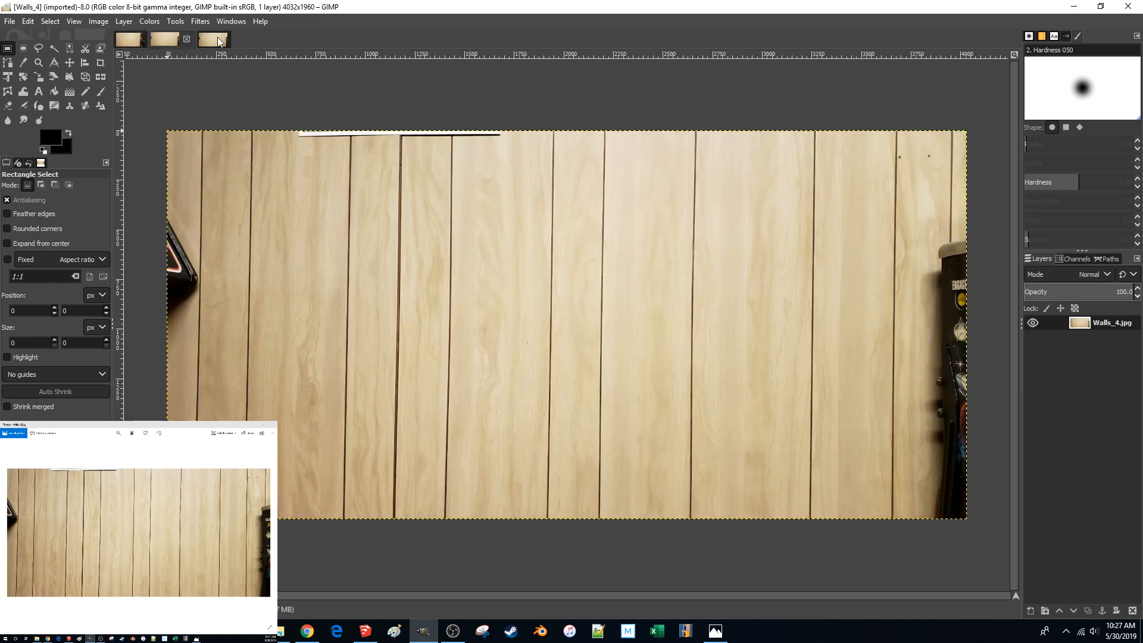
click(219, 40)
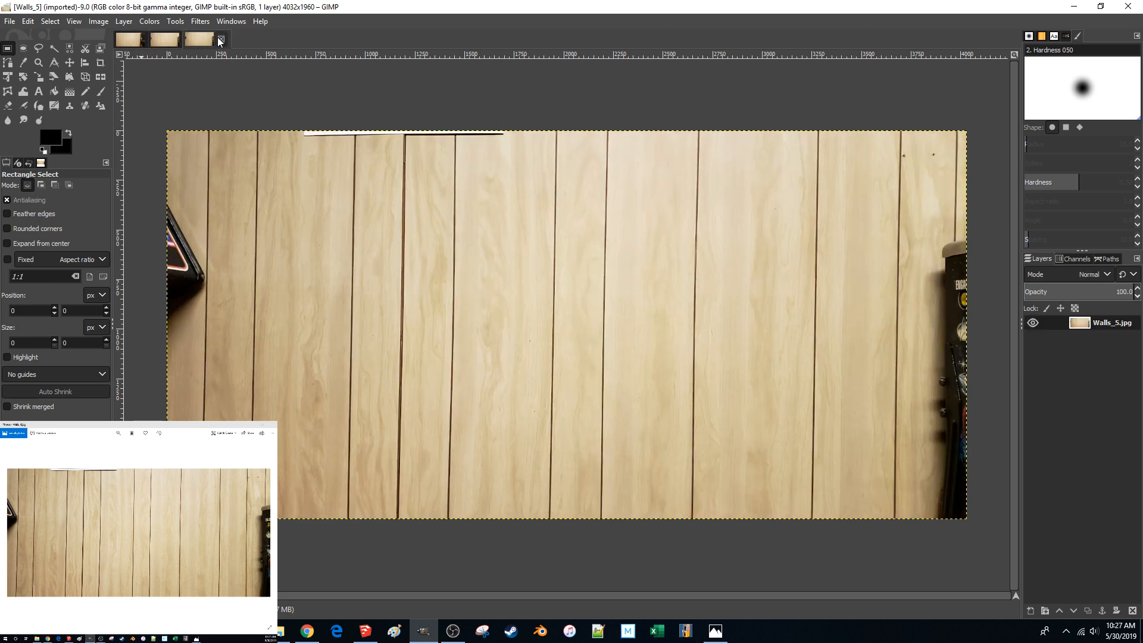
click(158, 38)
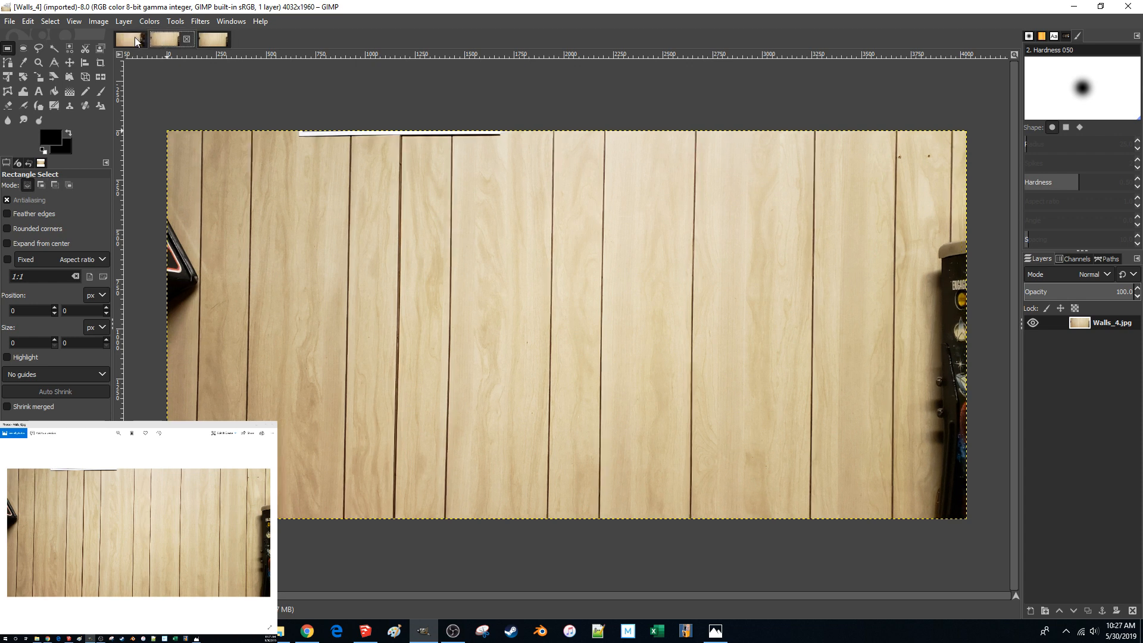
click(135, 41)
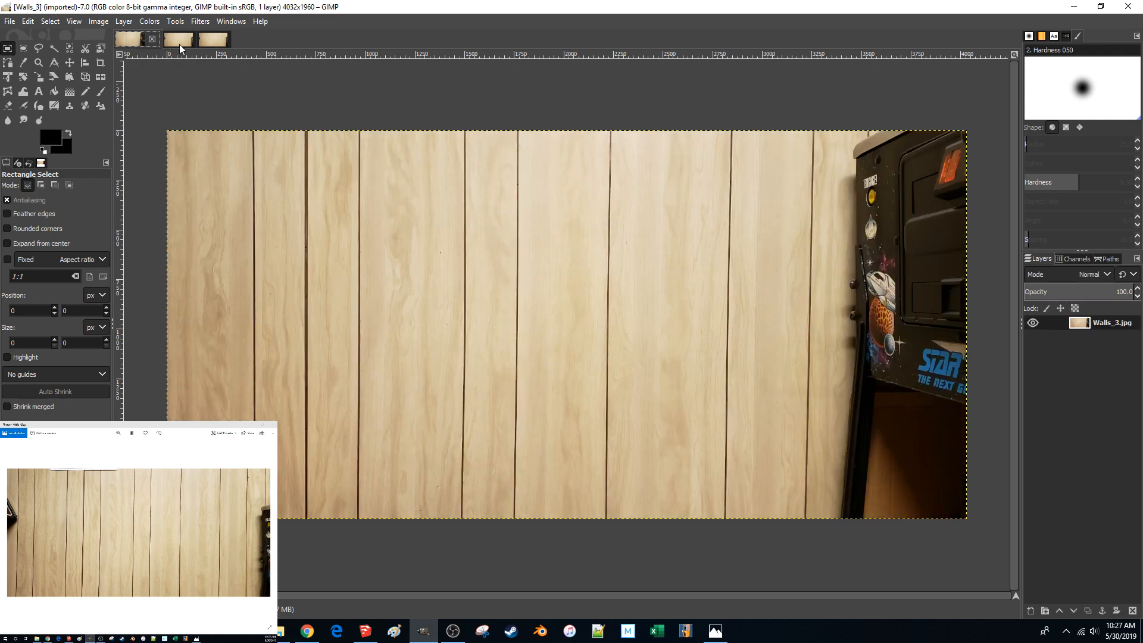
click(180, 44)
click(138, 40)
click(175, 42)
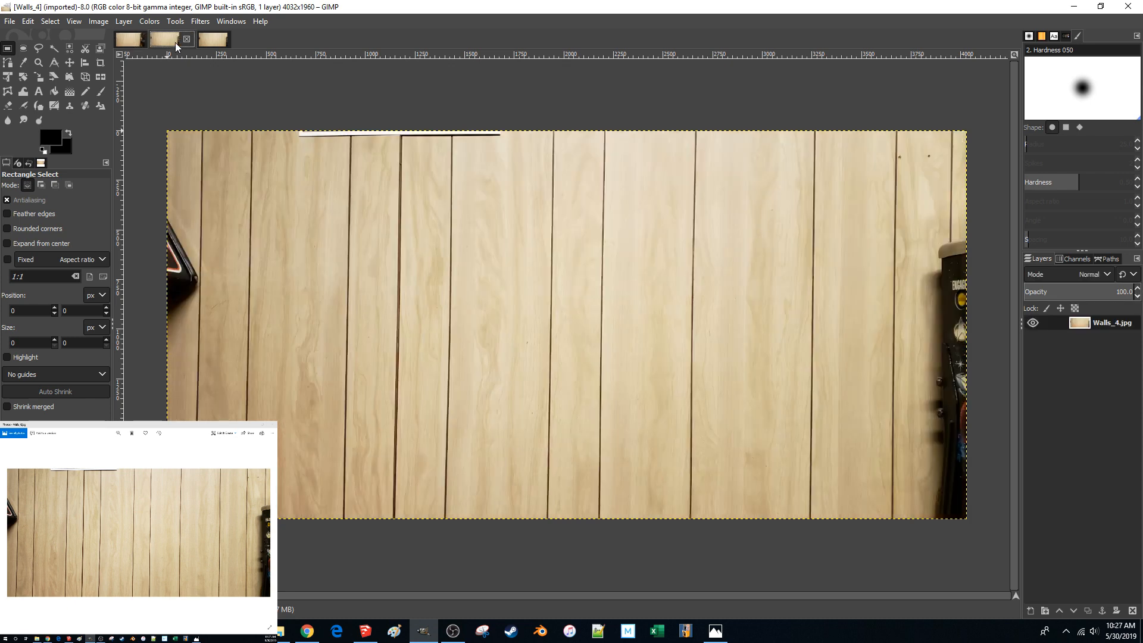
click(206, 40)
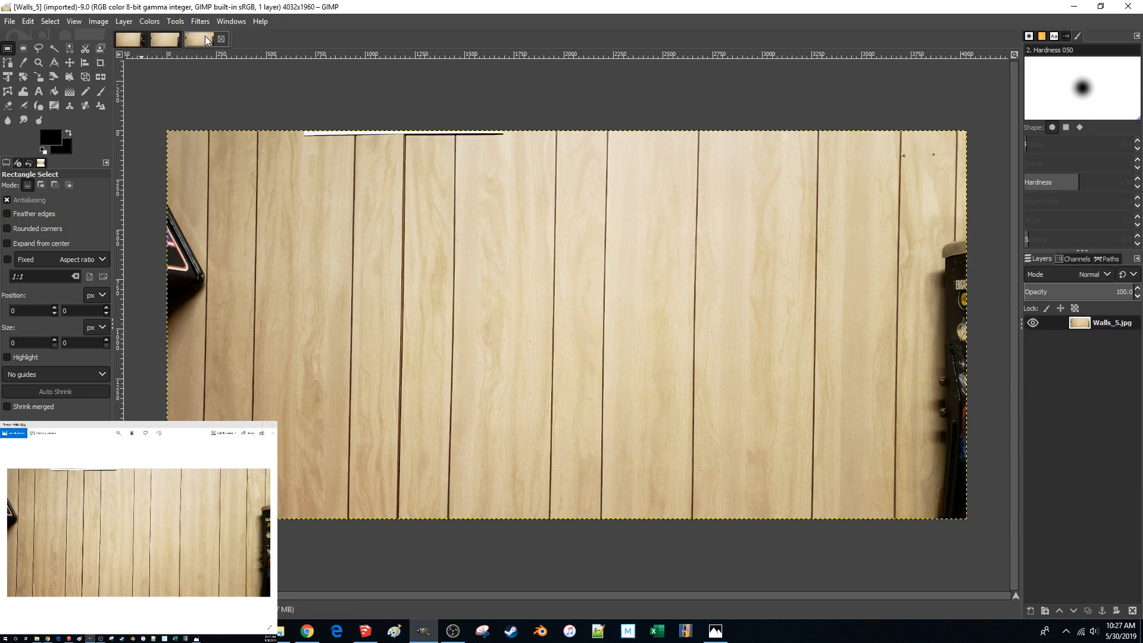
click(134, 41)
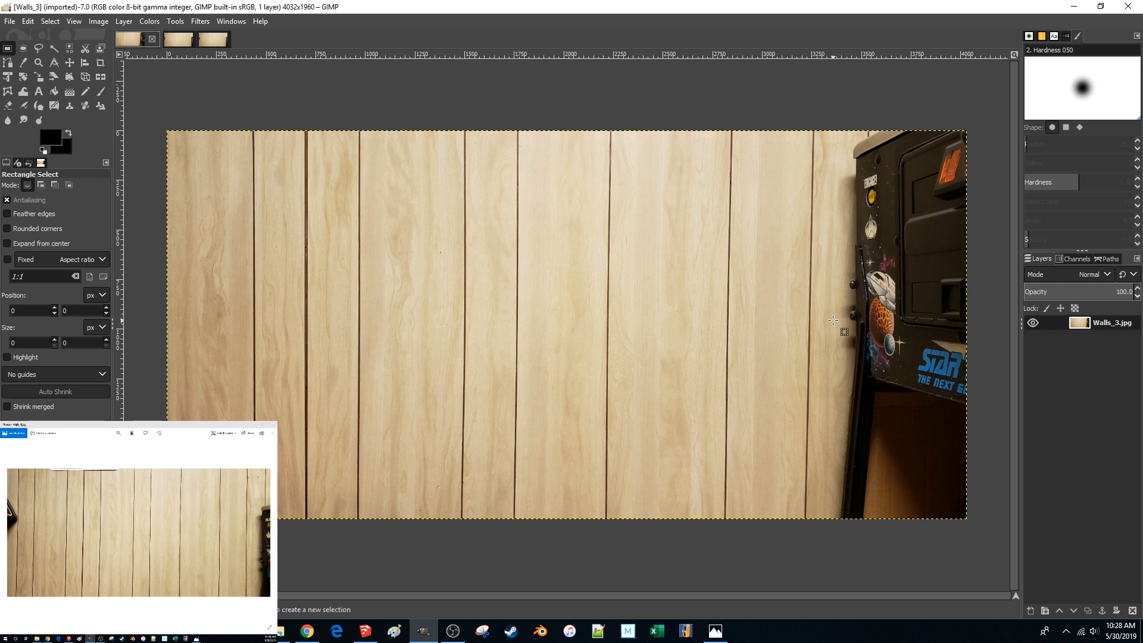
- Clear the trial selection on Walls_3 and place vertical guides along the panel grooves at about 700 px and 3230 px
drag(809, 309, 306, 407)
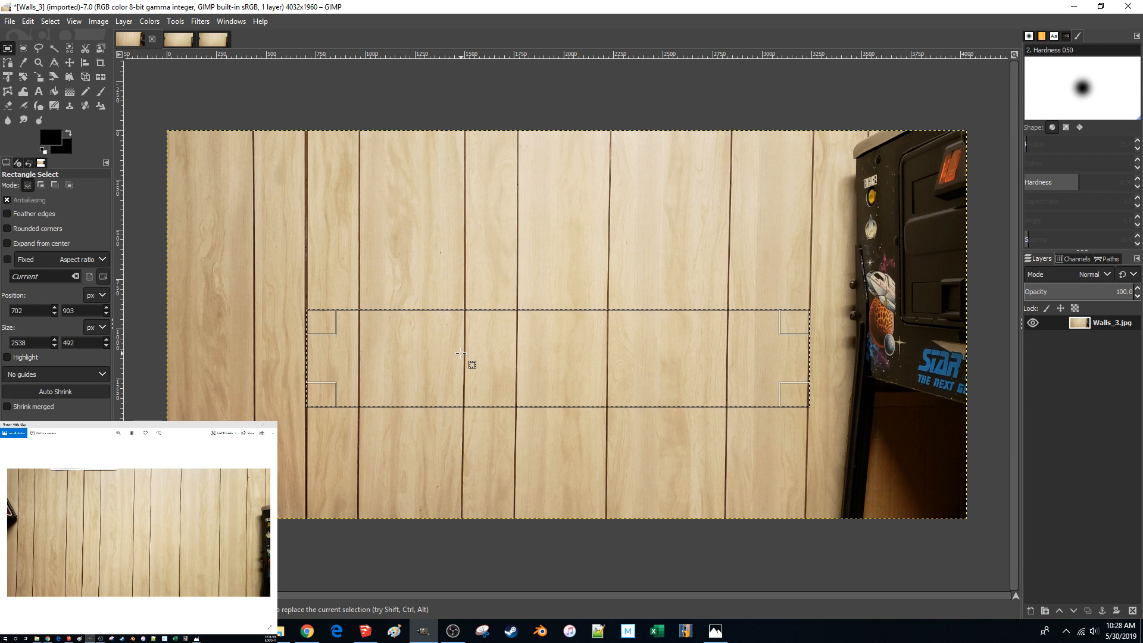
click(262, 250)
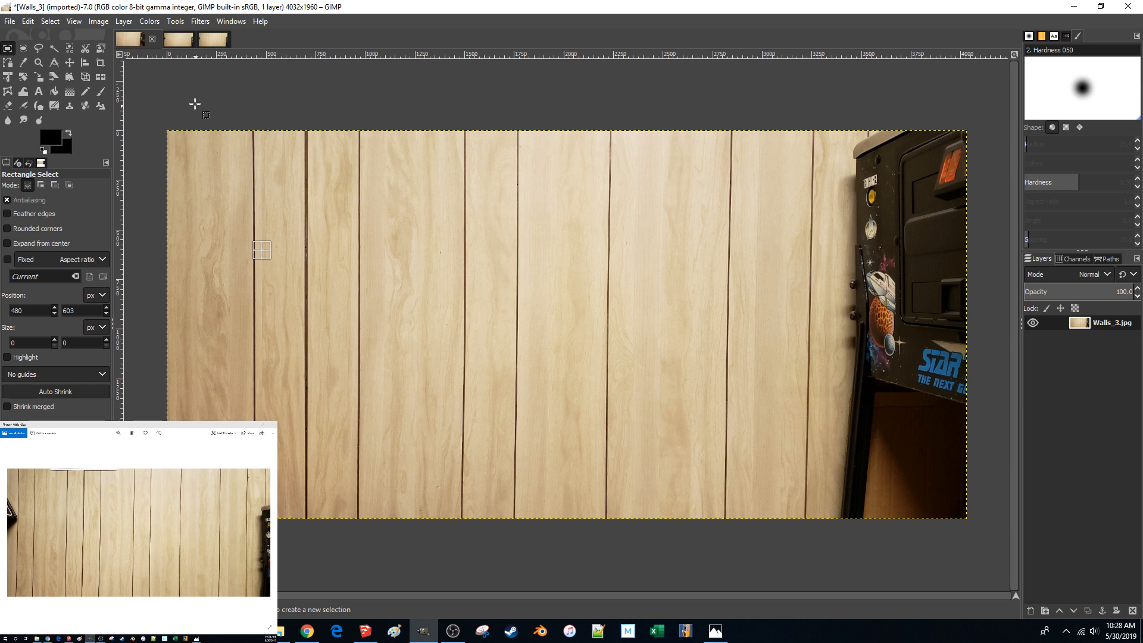
drag(123, 72, 306, 69)
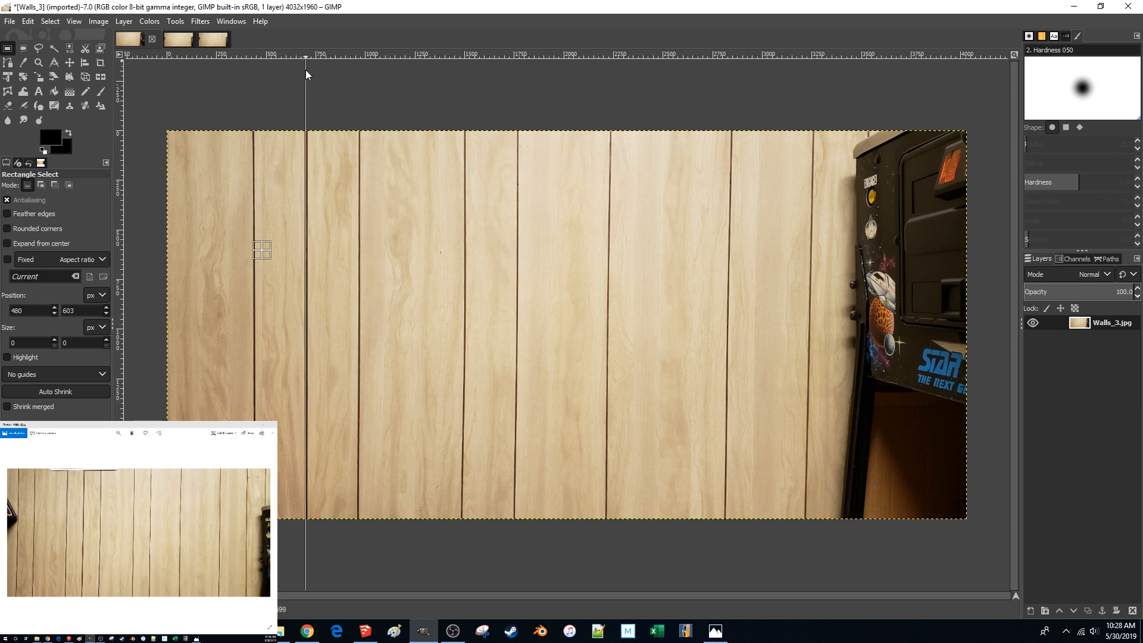
drag(305, 69, 305, 70)
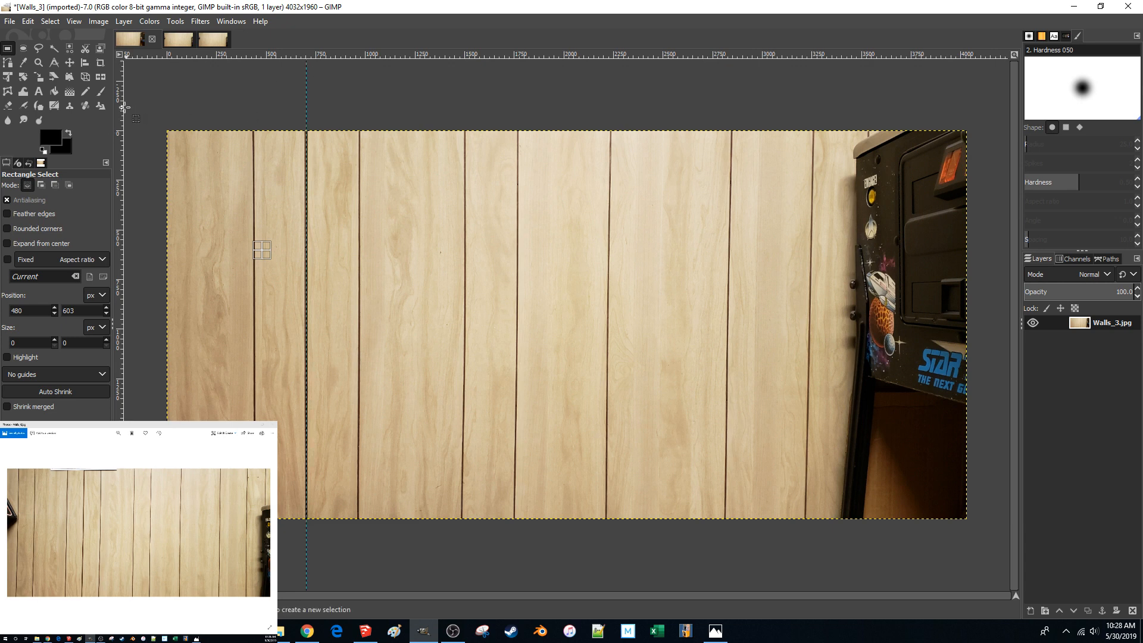
drag(126, 110, 807, 120)
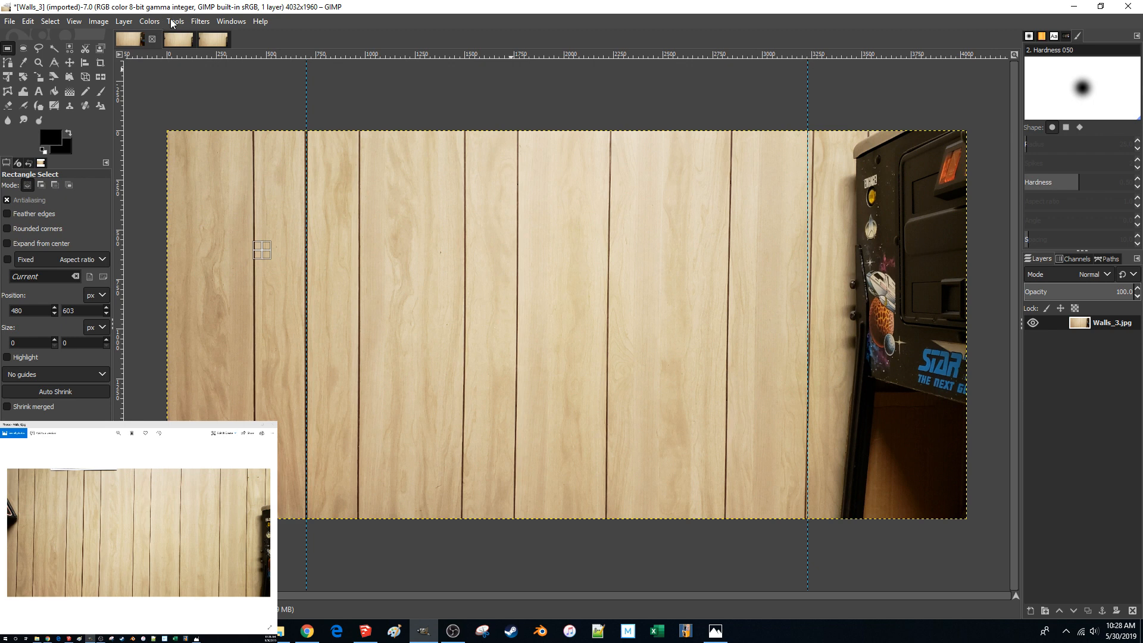
- Activate the Perspective transform tool on the Walls_3.jpg layer
click(175, 21)
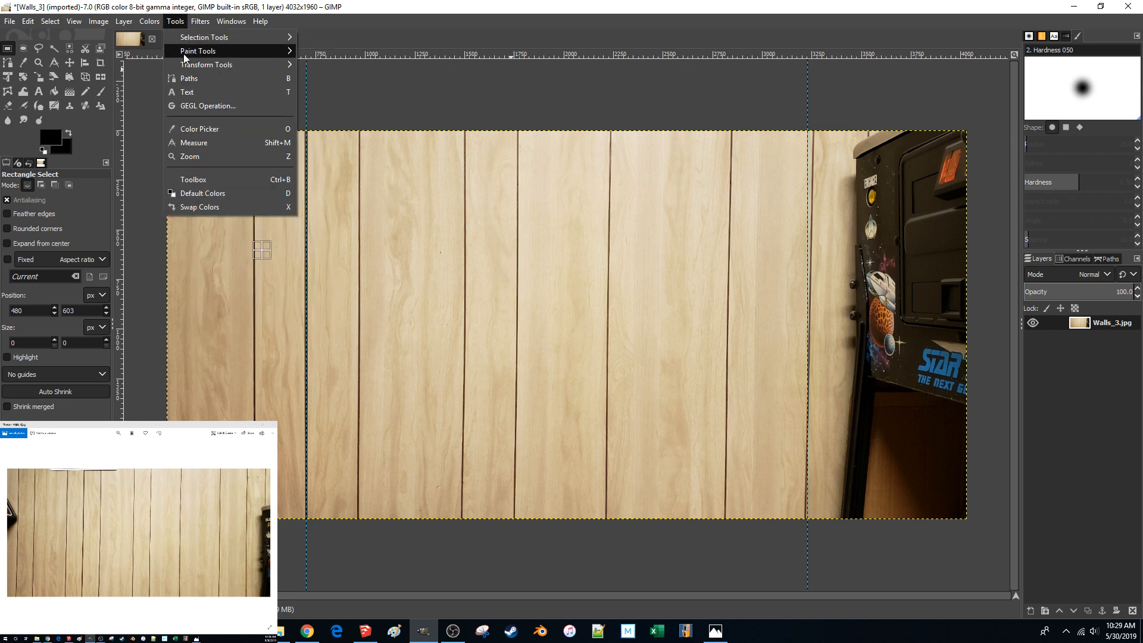
mouse_move(256, 65)
click(331, 147)
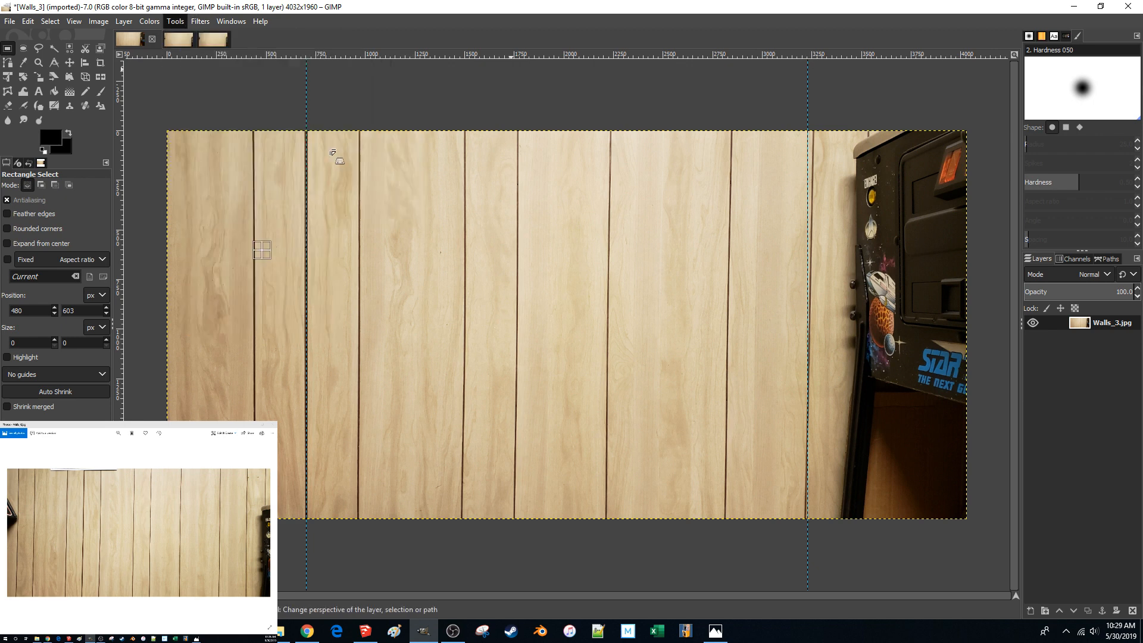
click(332, 153)
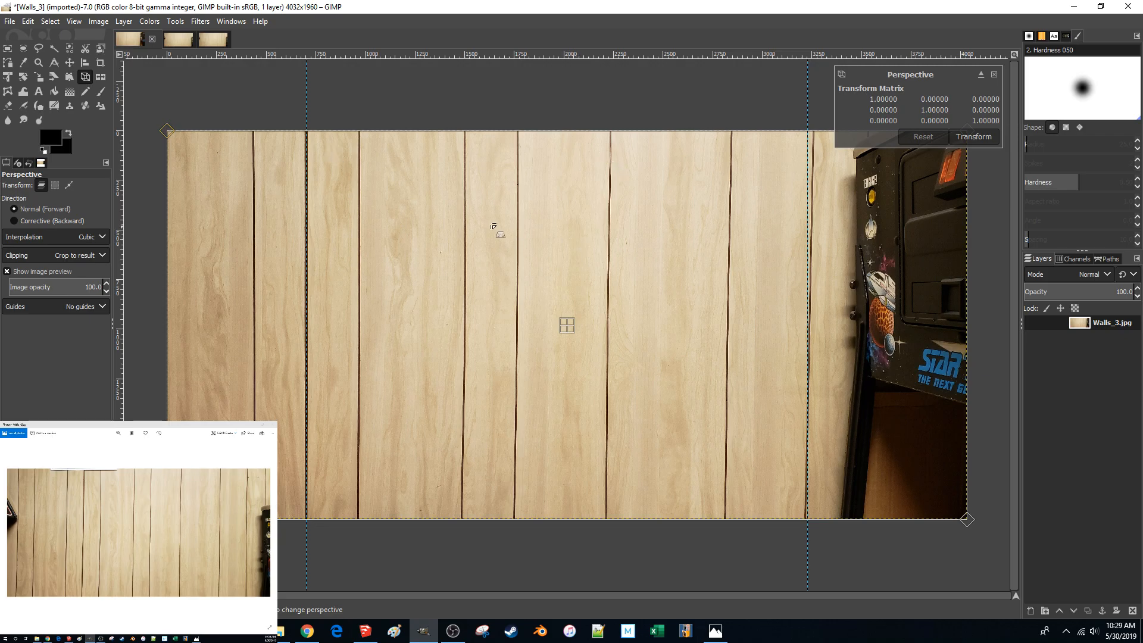
mouse_move(576, 338)
mouse_down()
mouse_move(626, 371)
mouse_move(594, 351)
mouse_up()
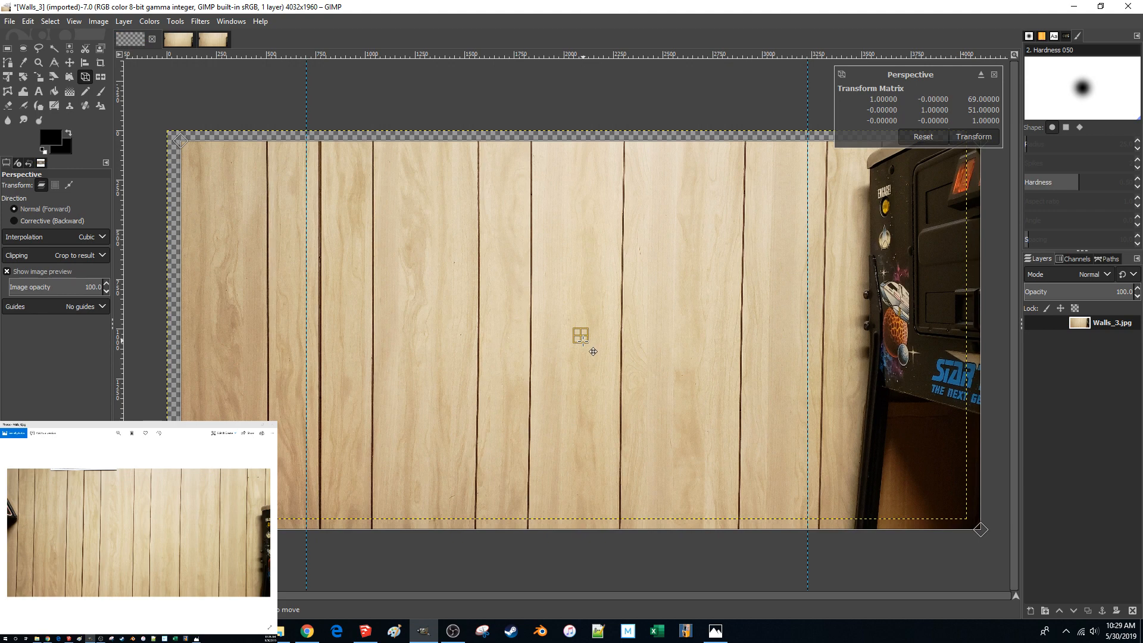
key(ctrl+z)
drag(176, 138, 209, 164)
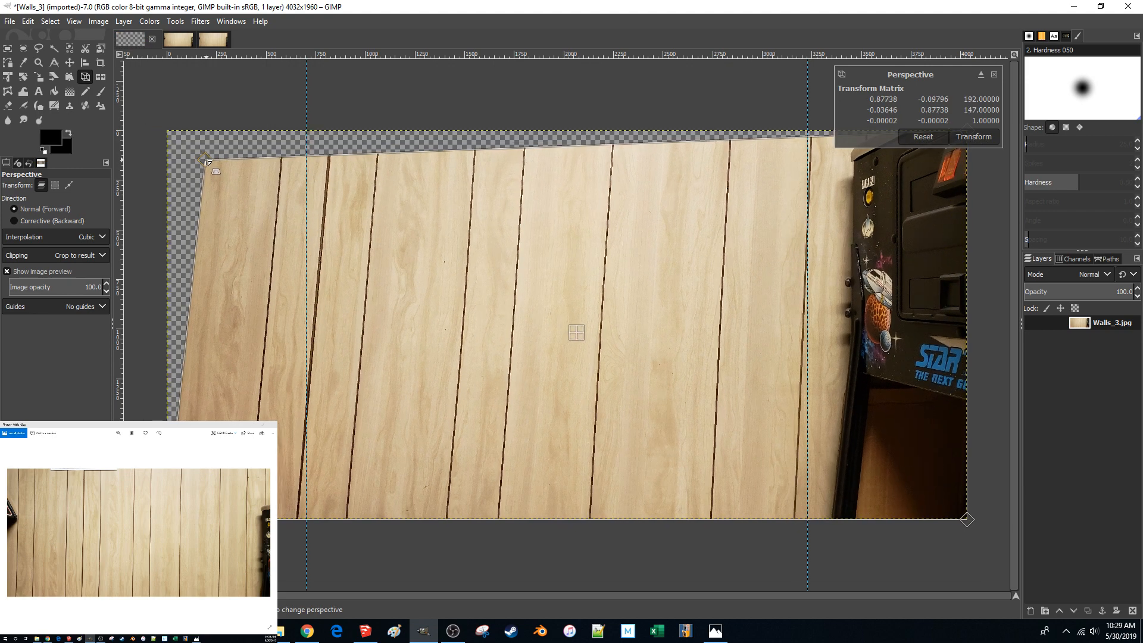
key(ctrl+z)
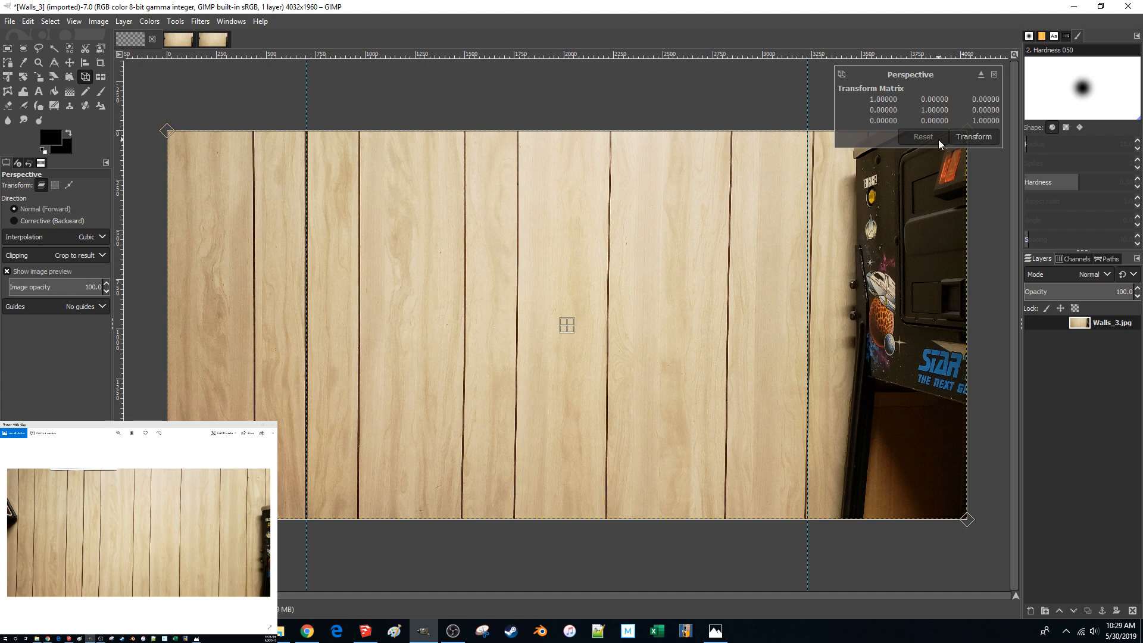
click(993, 75)
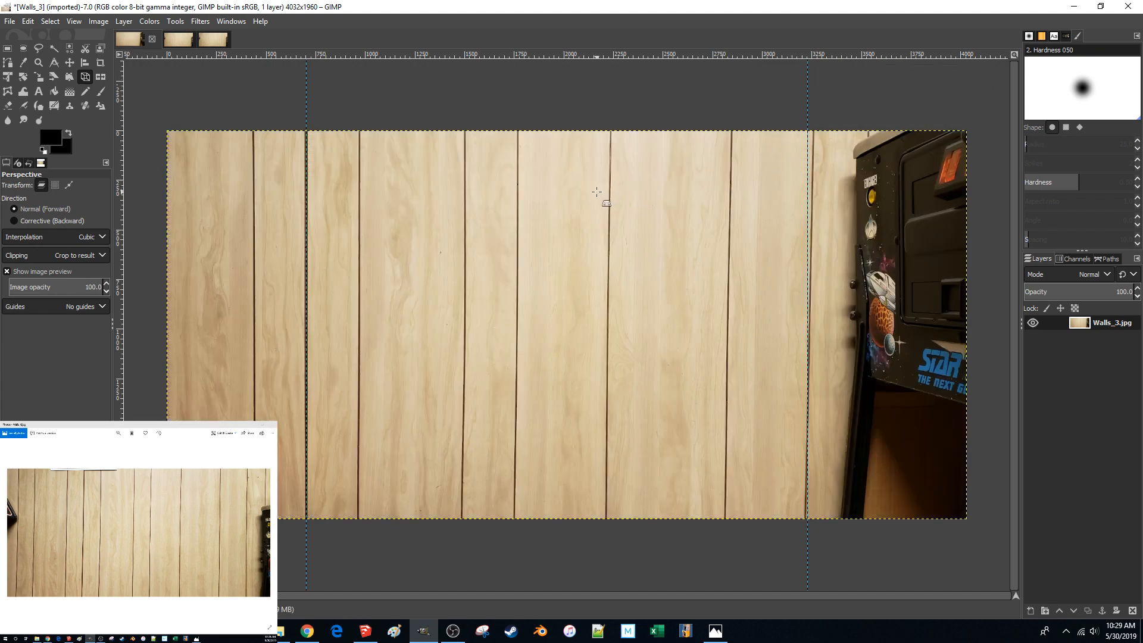
- Pull the upper-left corner of Walls_3 slightly inward in a new perspective transform, and detach the Perspective dialog to the second screen
click(261, 151)
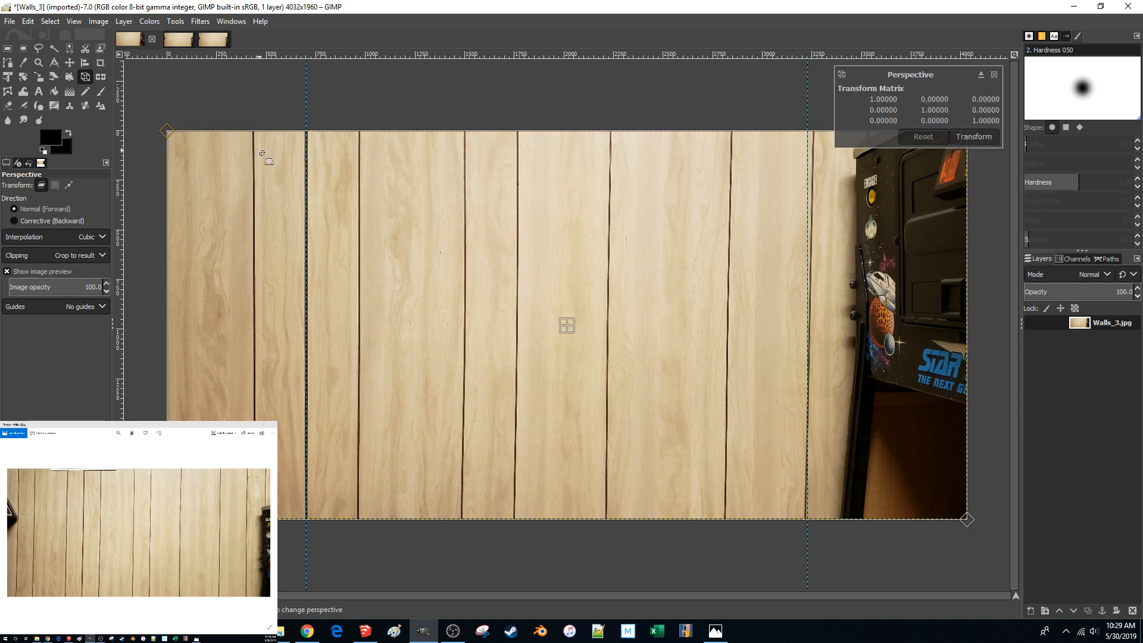
drag(167, 132, 169, 135)
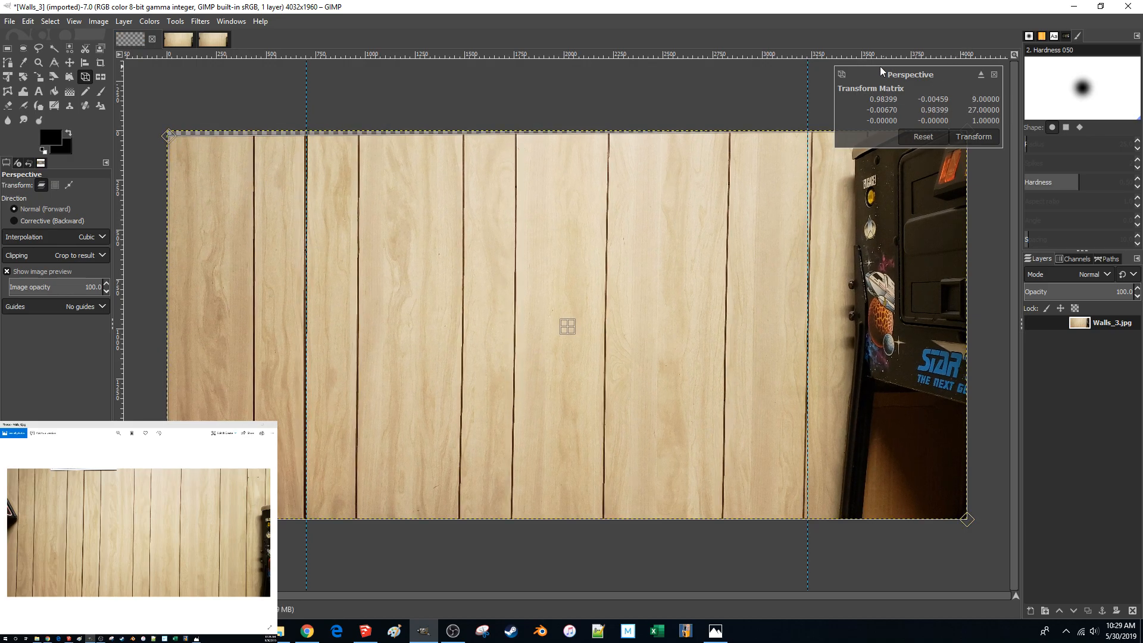
click(979, 76)
drag(216, 195, 0, 197)
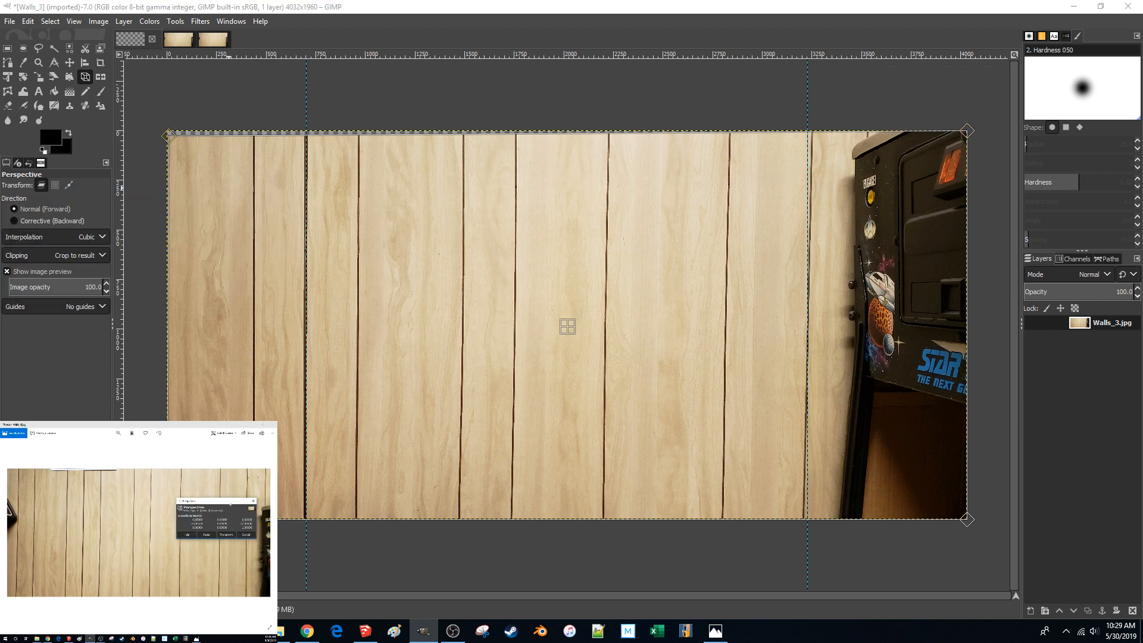
drag(230, 504, 219, 480)
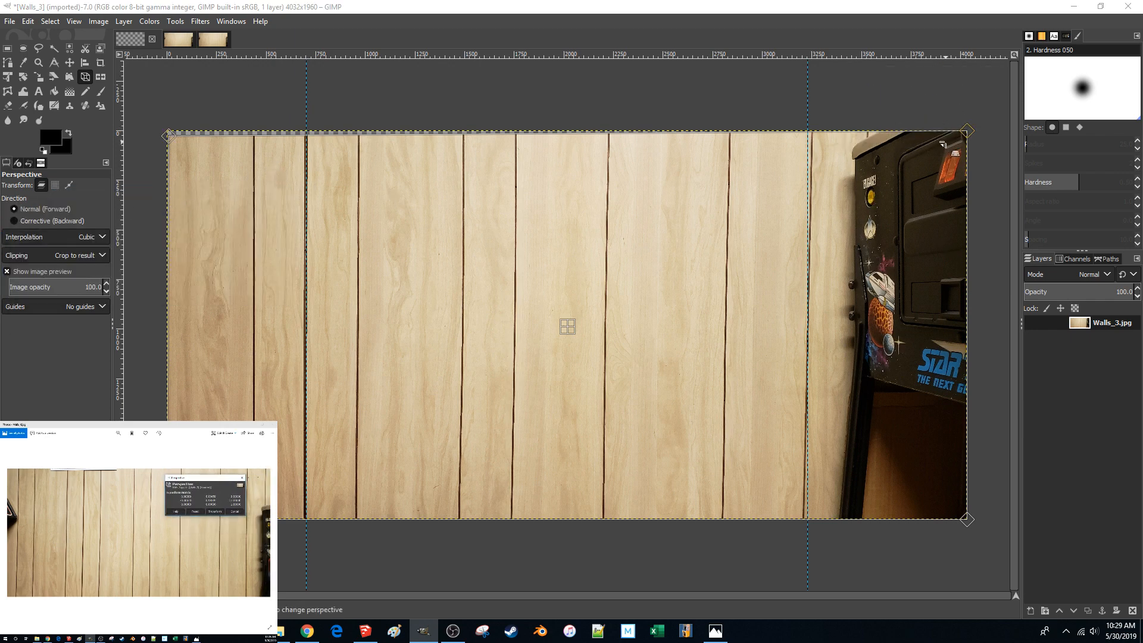
- Try to straighten the Walls_3 grooves against the guides by adjusting the upper-right, lower-right and lower-left perspective corners, and discard the transform
drag(966, 133, 960, 135)
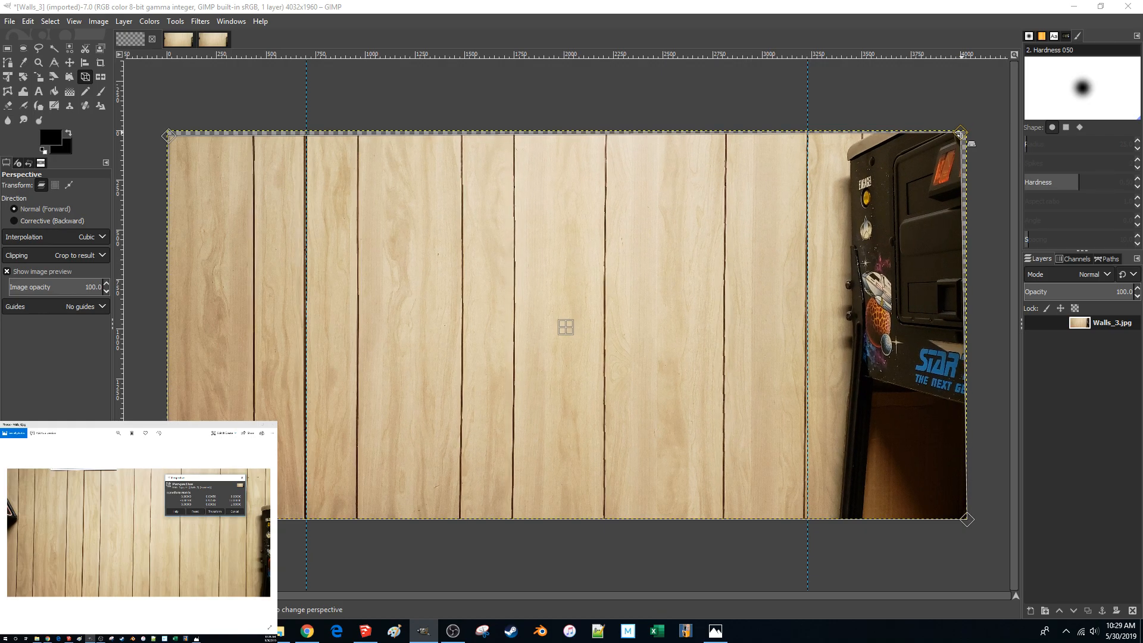
drag(967, 519, 970, 507)
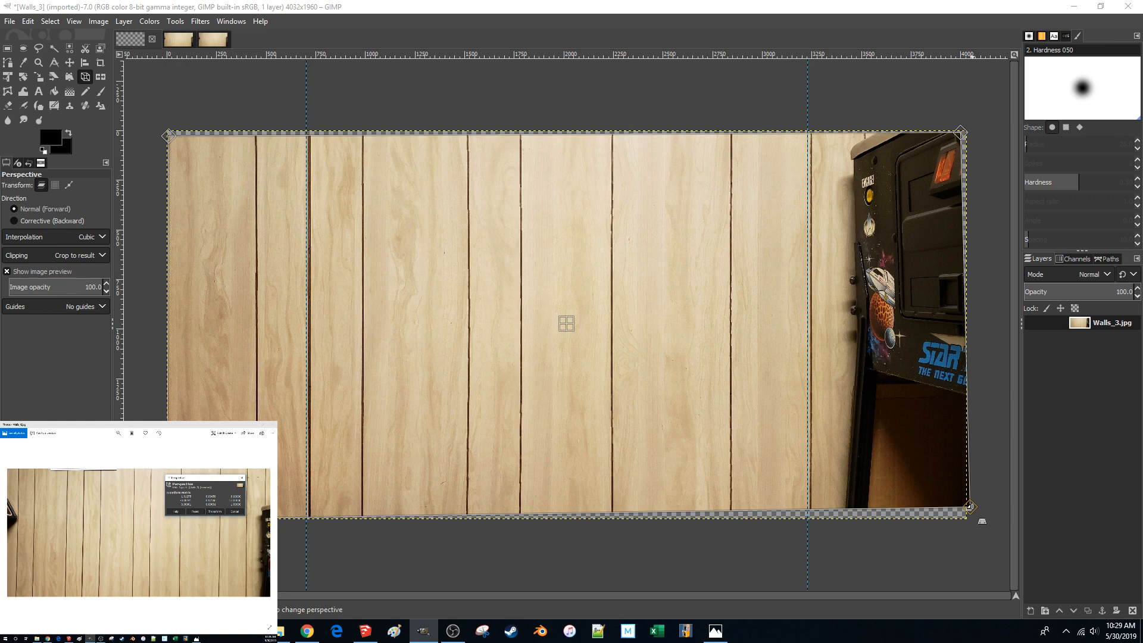
drag(969, 506, 970, 516)
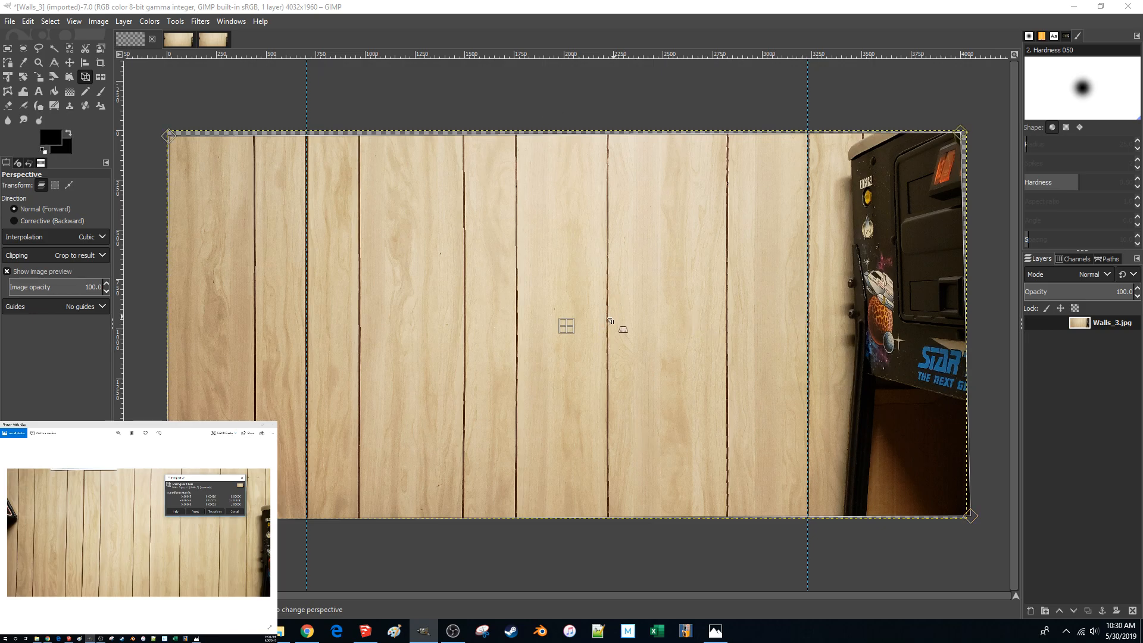
drag(969, 515, 968, 515)
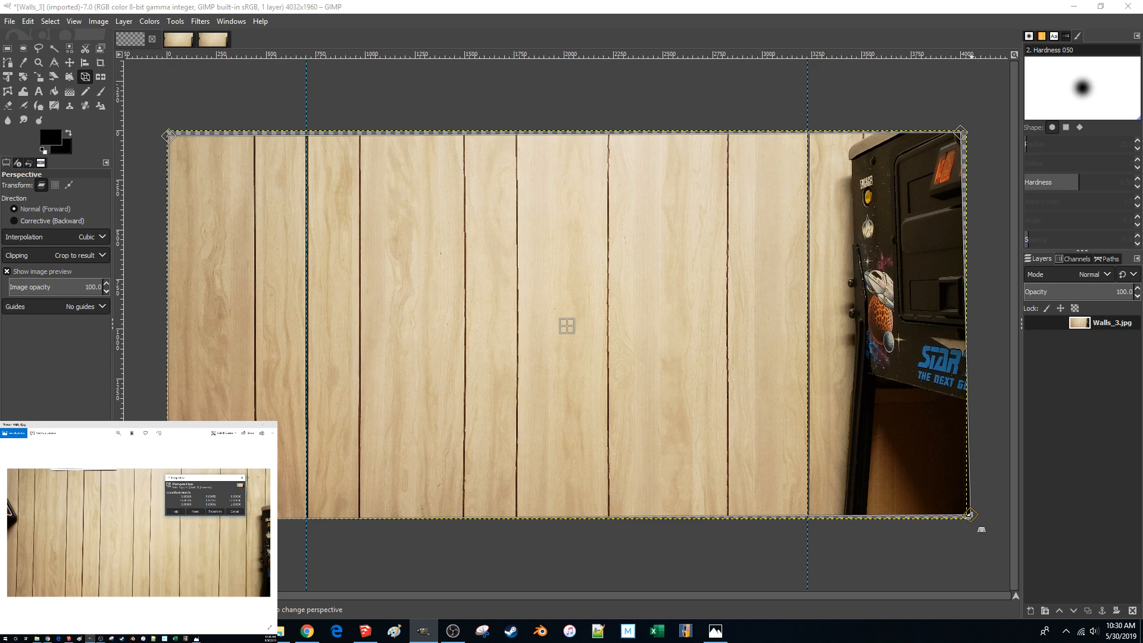
mouse_move(969, 515)
mouse_down()
mouse_move(1048, 500)
mouse_move(1006, 458)
mouse_move(1007, 262)
mouse_move(982, 179)
mouse_move(923, 166)
mouse_move(903, 179)
mouse_move(837, 176)
mouse_move(887, 156)
mouse_move(766, 189)
mouse_move(881, 225)
mouse_move(940, 458)
mouse_move(974, 524)
mouse_move(951, 512)
mouse_move(969, 517)
mouse_up()
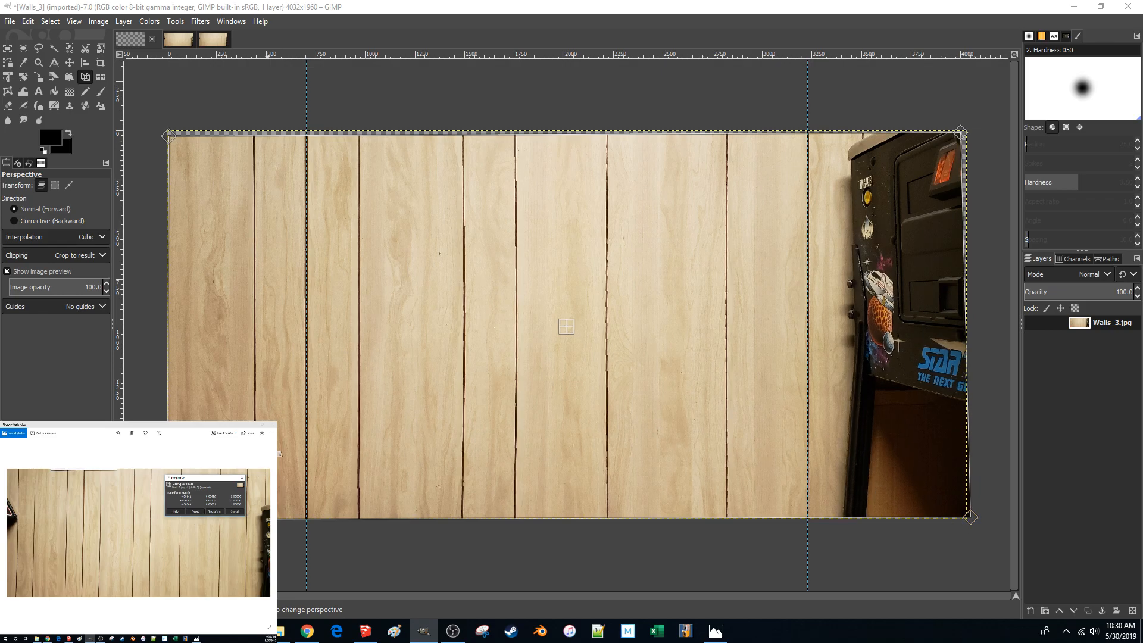
mouse_move(168, 519)
mouse_down()
mouse_move(157, 516)
mouse_move(172, 518)
mouse_move(167, 504)
mouse_move(164, 519)
mouse_up()
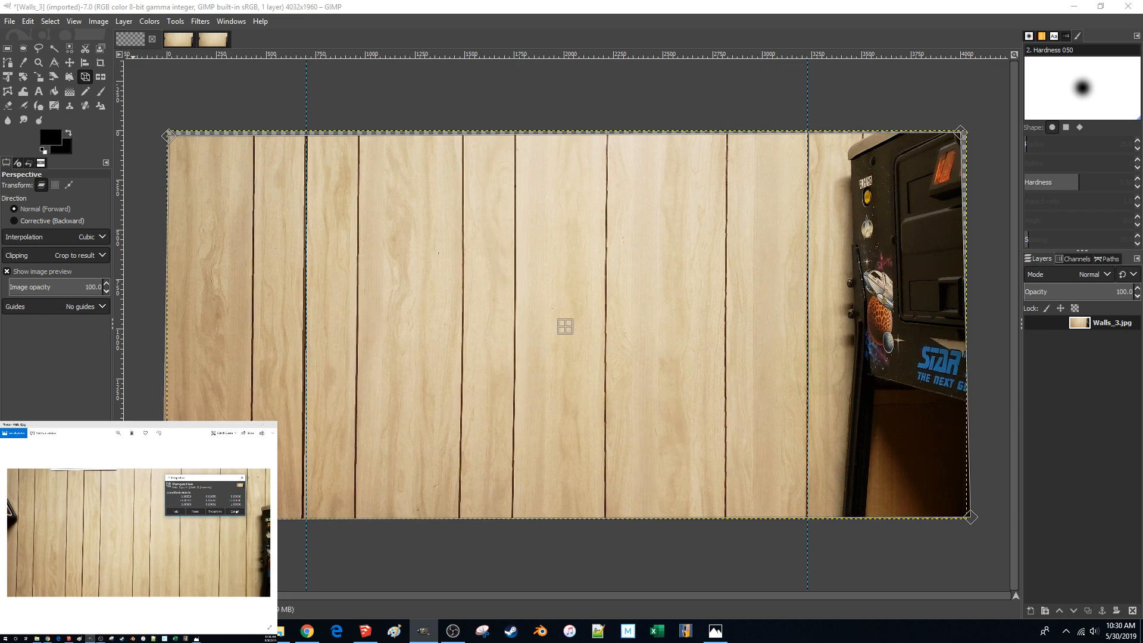
click(236, 512)
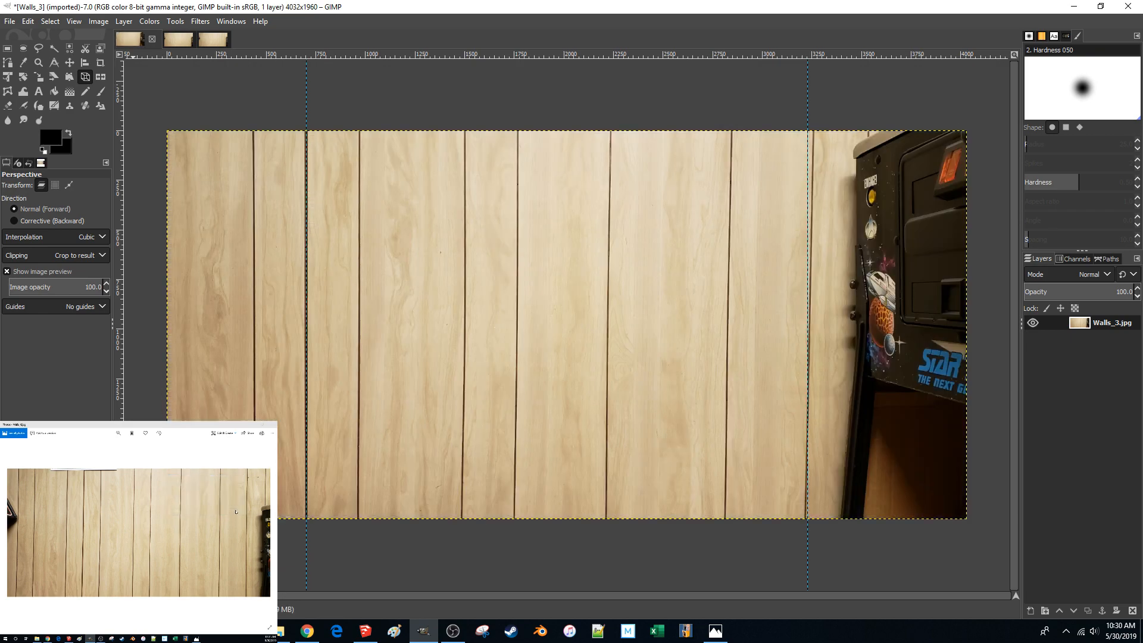
- Try another perspective transform on Walls_3 using only its two right-hand corners, and glance at the other open wall images before returning
click(371, 249)
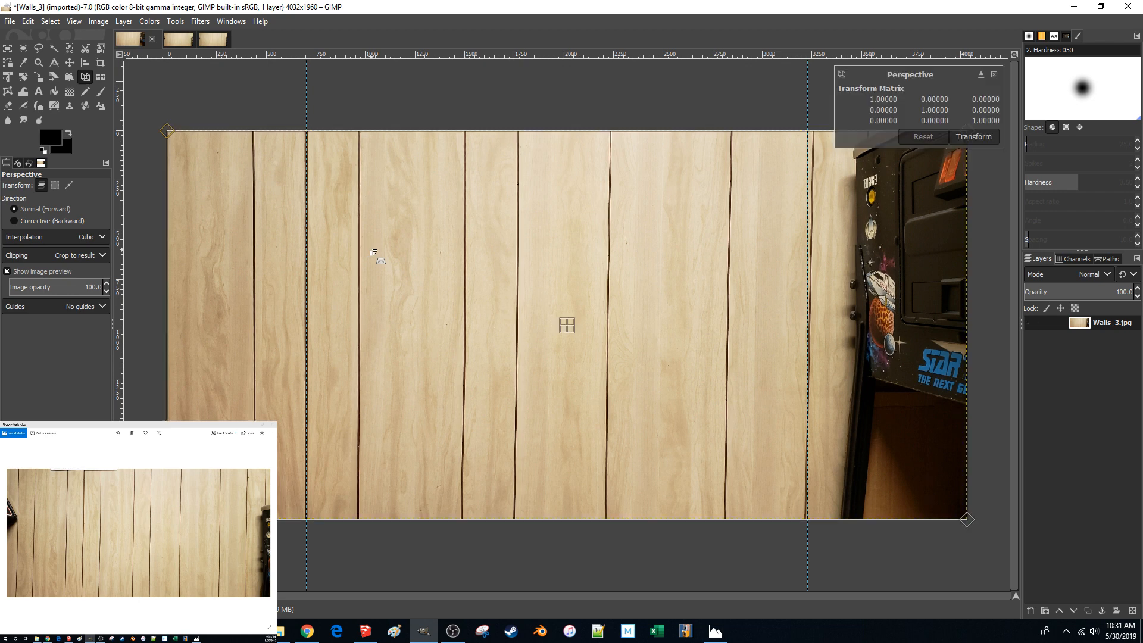
click(980, 74)
drag(635, 152, 0, 212)
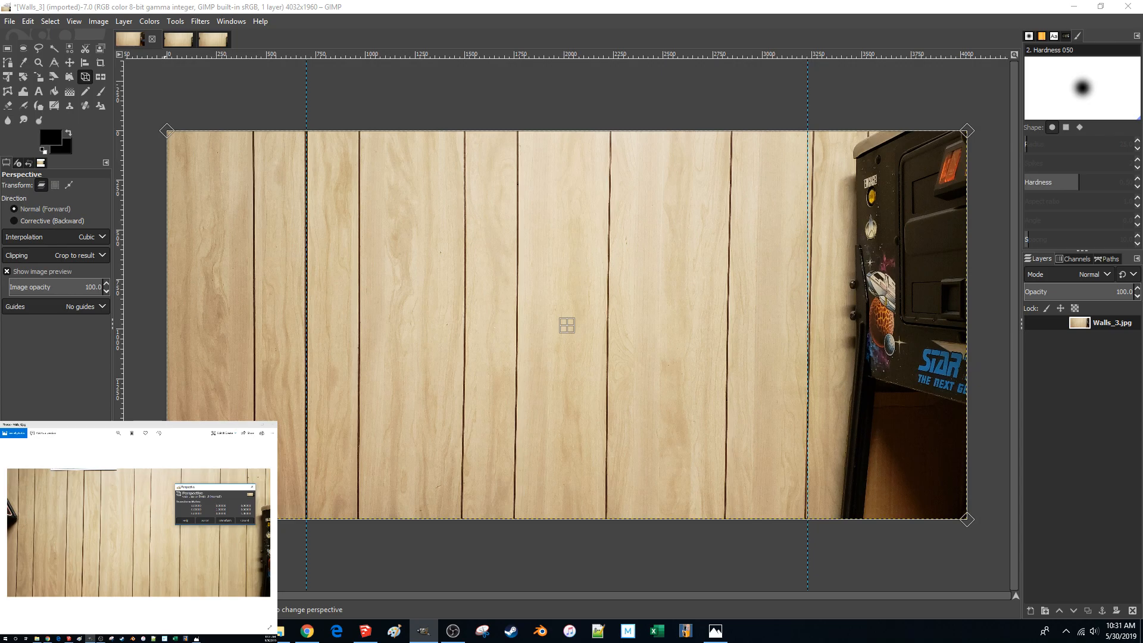
drag(967, 519, 971, 519)
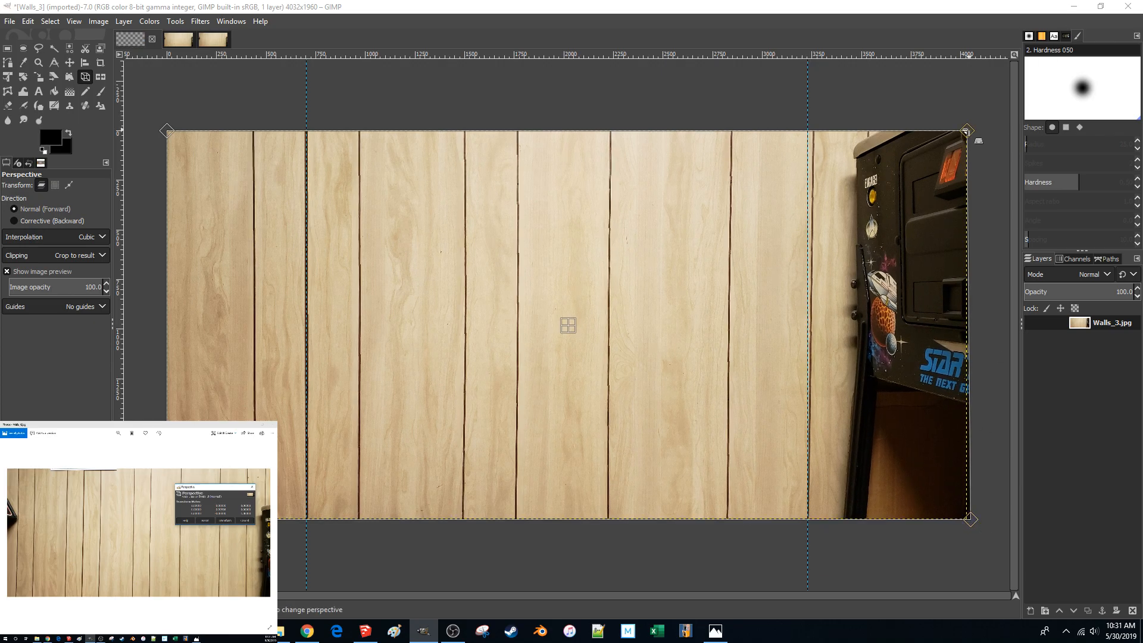
drag(966, 131, 963, 132)
click(207, 37)
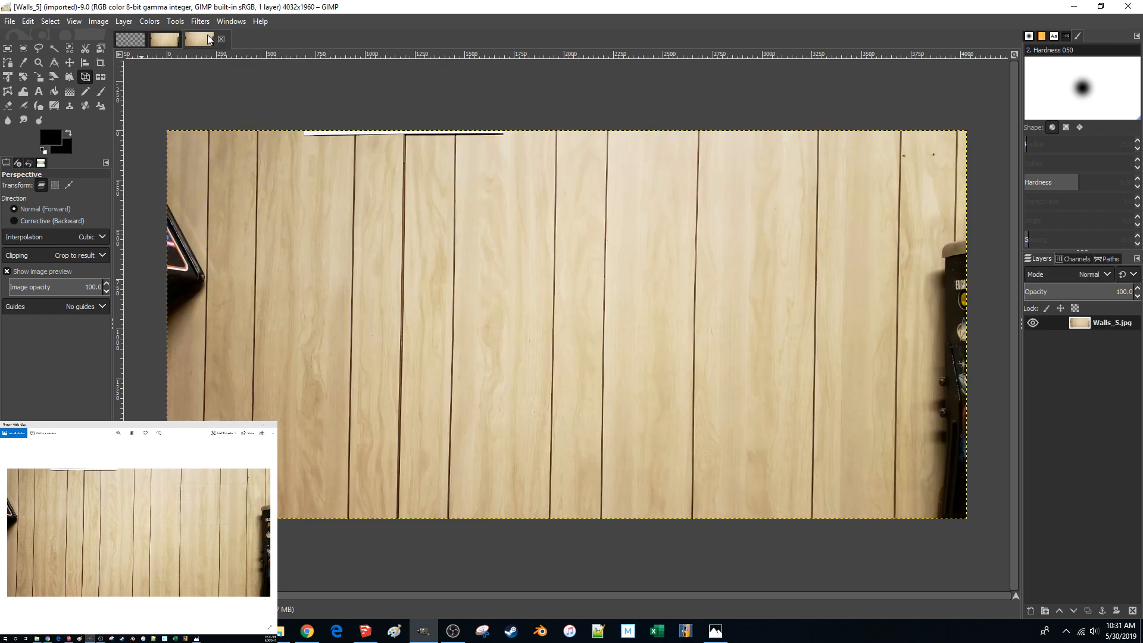
click(164, 38)
click(132, 40)
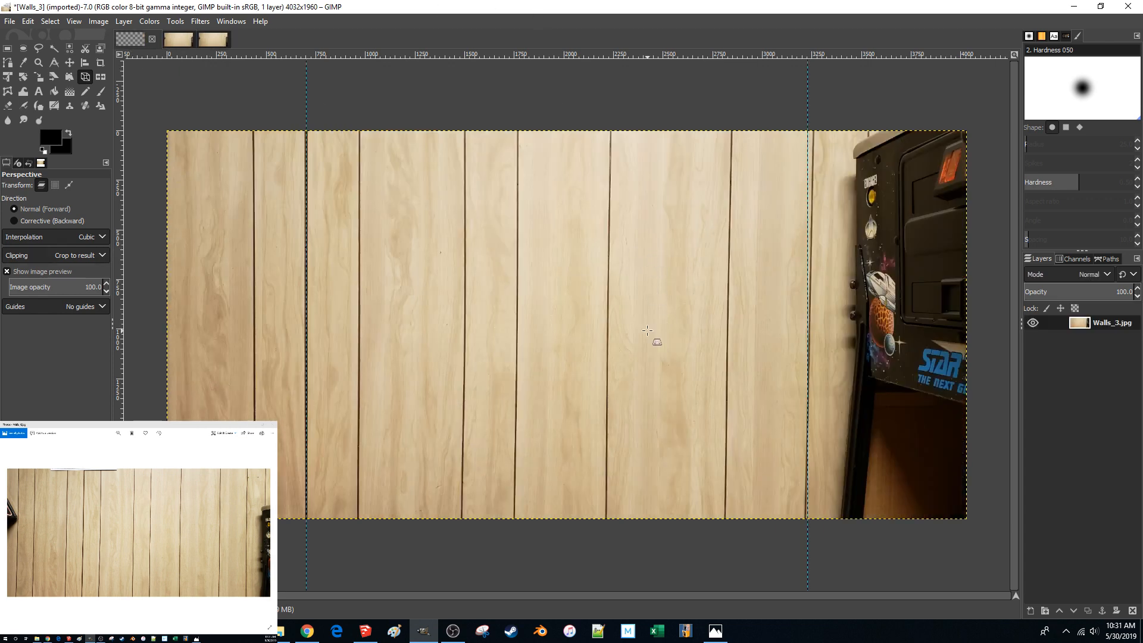
key(ctrl+z)
click(695, 279)
drag(685, 284, 691, 277)
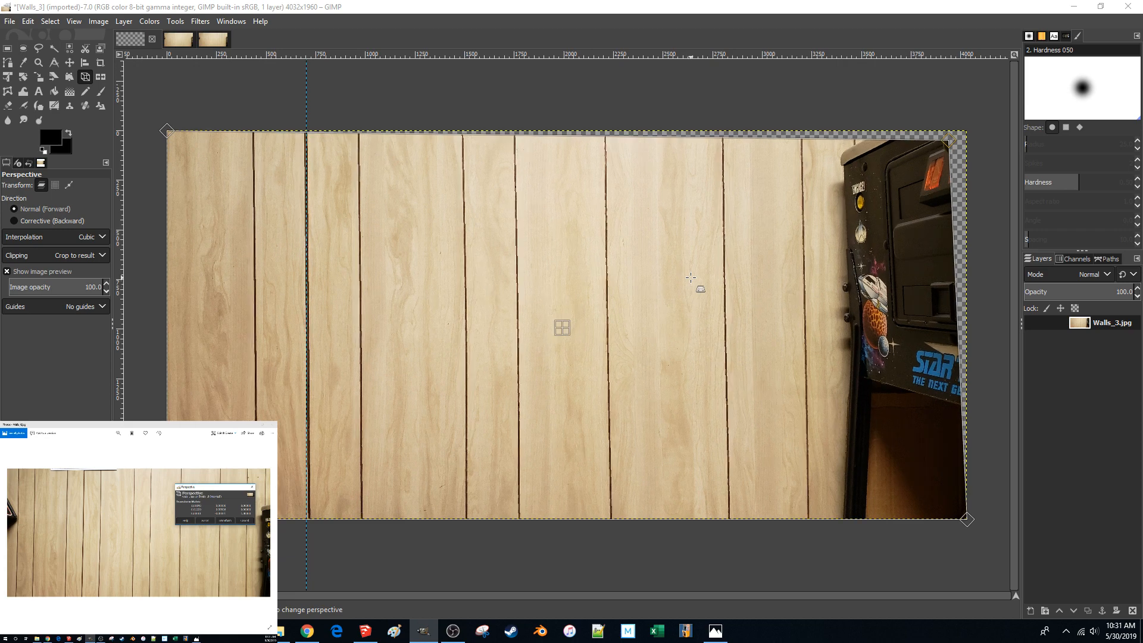
key(Return)
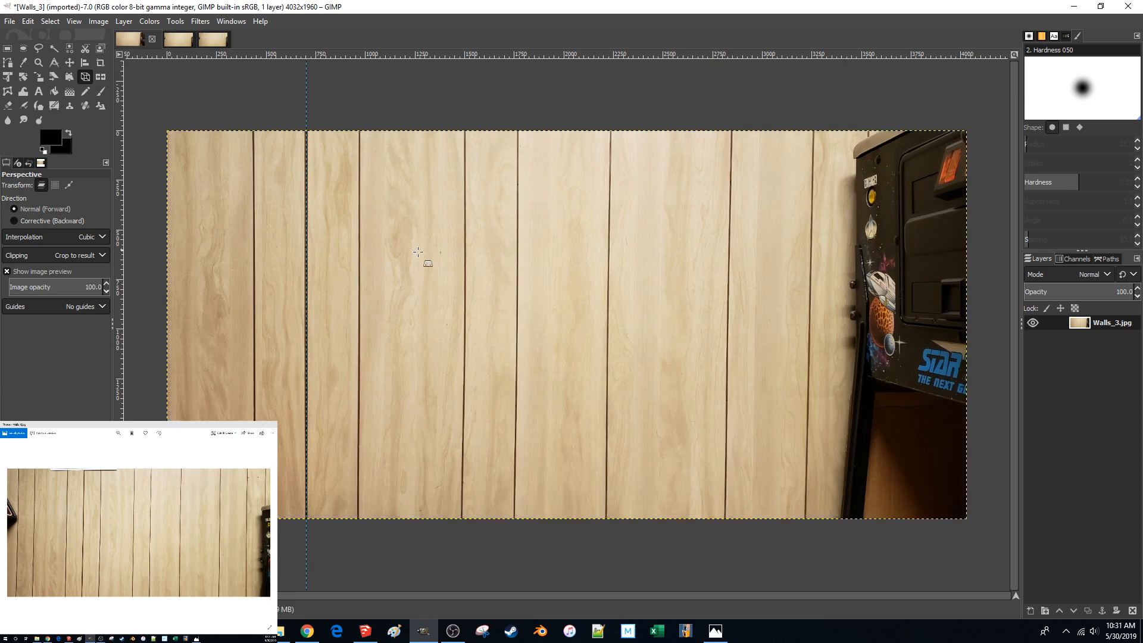
key(ctrl+z)
key(ctrl+z)
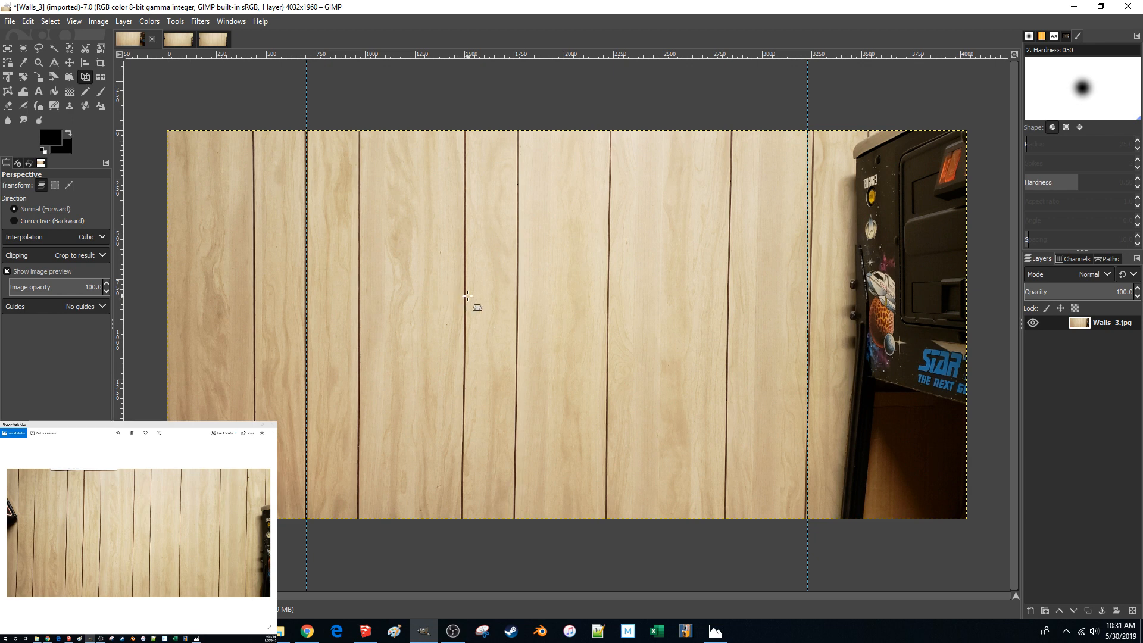
- Apply a perspective transform to Walls_3, pulling the upper-right corner inward and nudging the upper-left corner until the grooves follow the guides
click(467, 296)
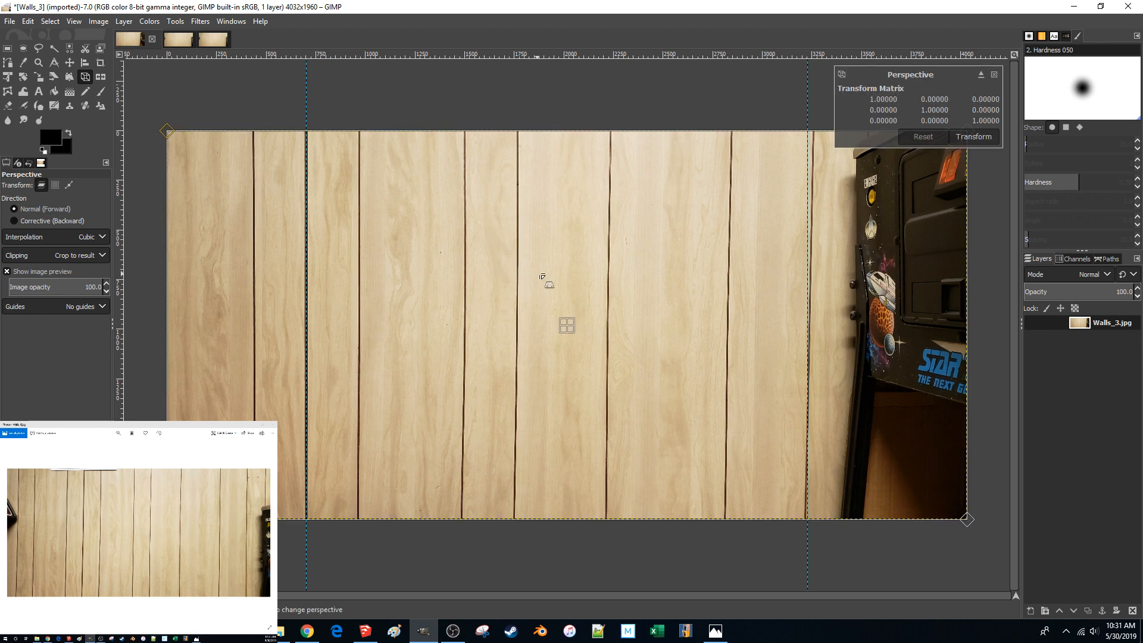
click(980, 74)
drag(634, 179, 224, 495)
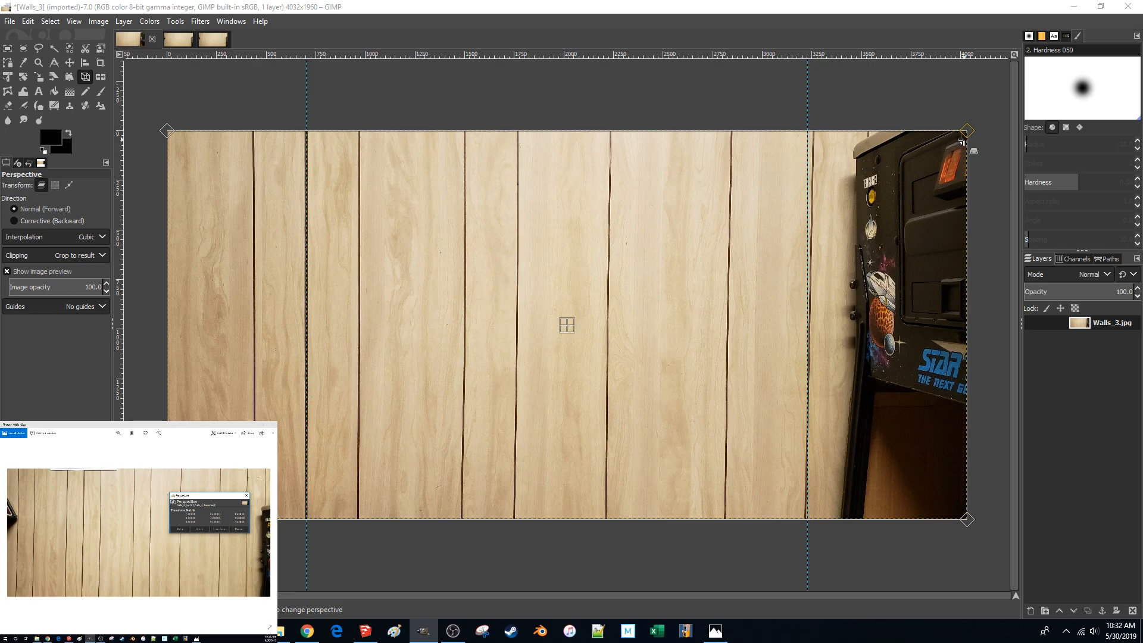
drag(966, 131, 958, 131)
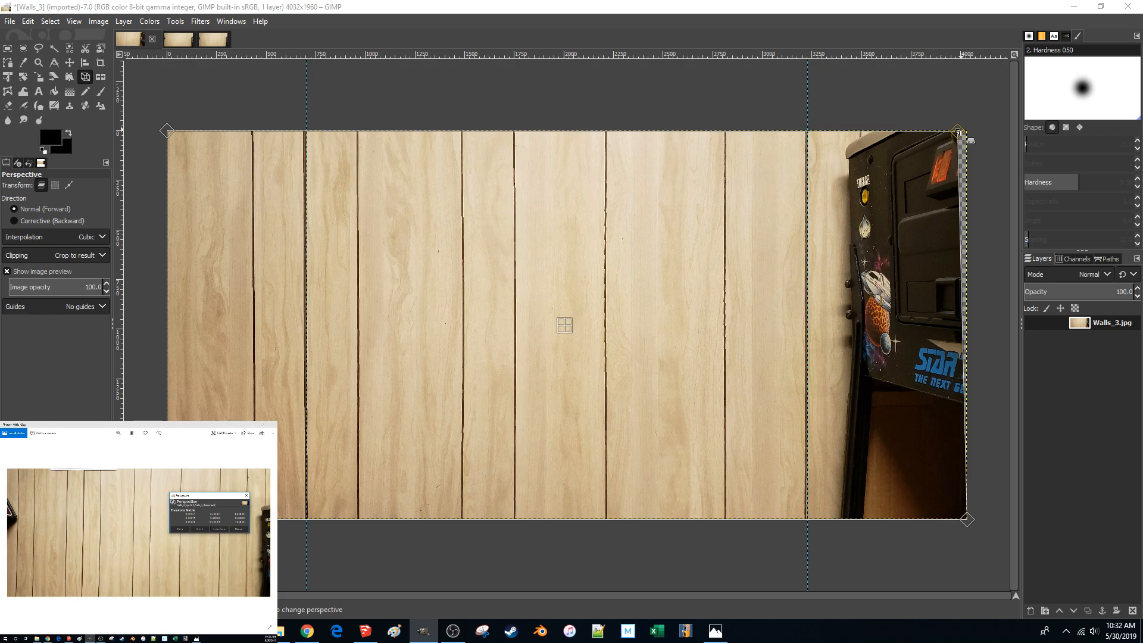
drag(958, 131, 956, 133)
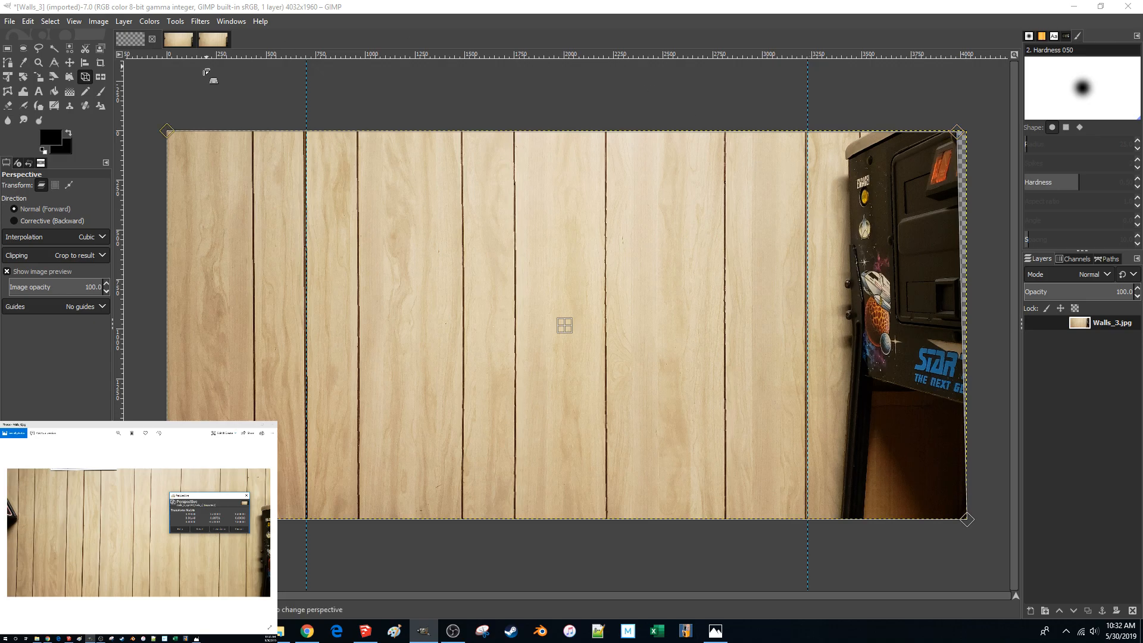
drag(170, 130, 172, 128)
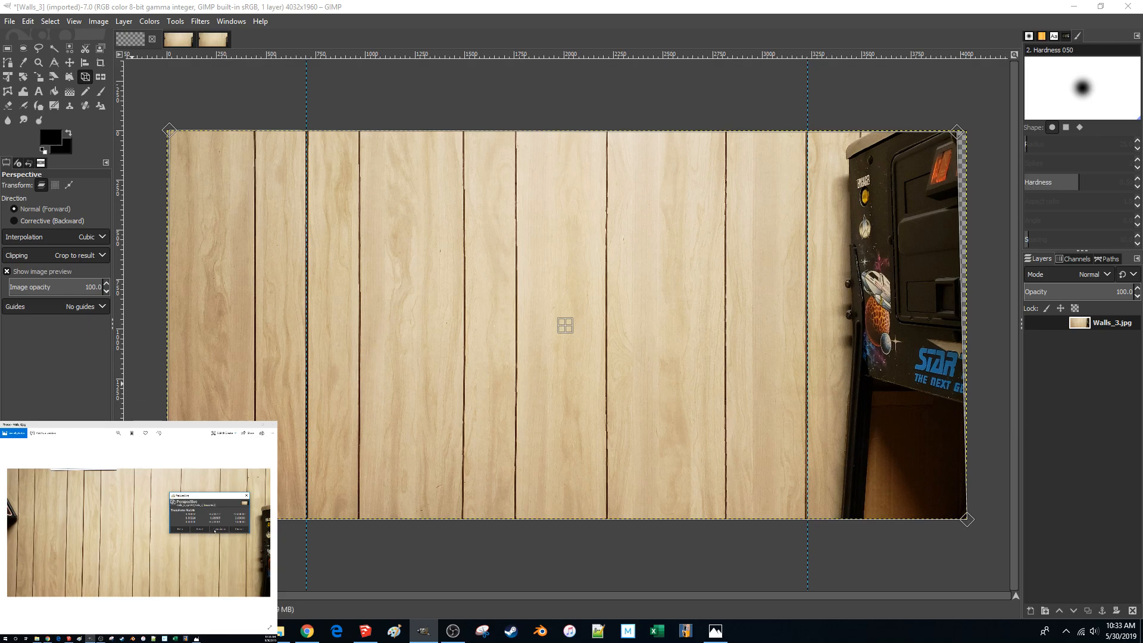
click(215, 529)
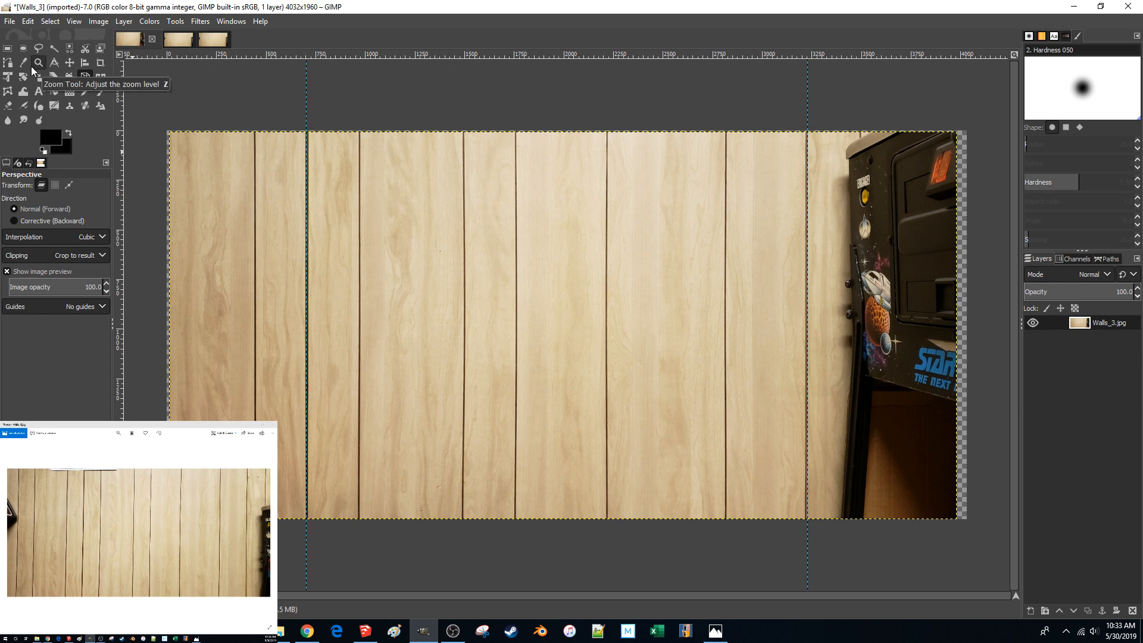
- Draw a rectangular selection between the two guides and fit its right edge to the groove, giving a width of 2521 px
click(8, 49)
drag(667, 220, 307, 402)
drag(661, 303, 792, 302)
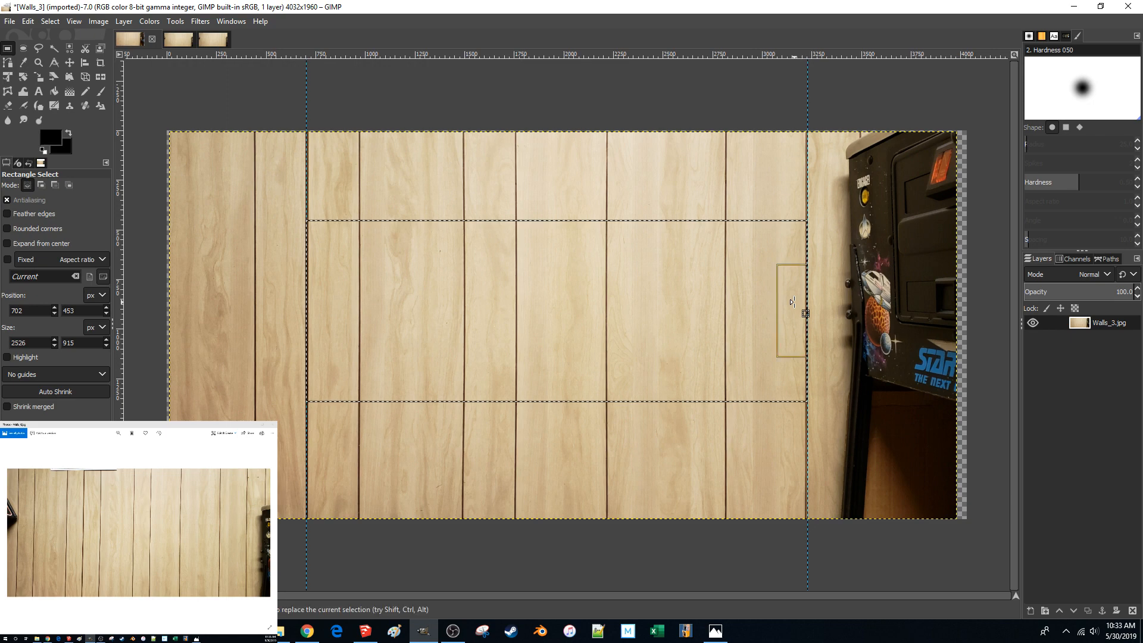
ctrl+scroll(792, 302, up, 5)
ctrl+scroll(696, 337, up, 2)
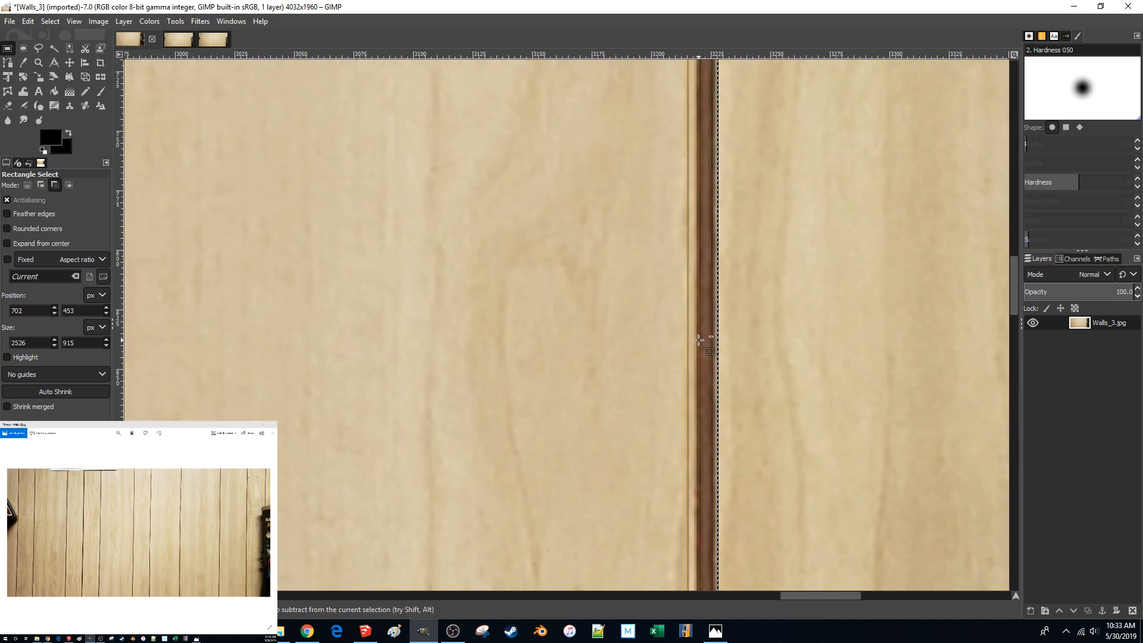
drag(706, 360, 694, 364)
- Fit the selection's left edge inside the left guide's groove at 705 px, for a width of 2518 px
ctrl+scroll(829, 467, down, 3)
ctrl+scroll(830, 467, down, 3)
ctrl+scroll(312, 306, up, 2)
ctrl+scroll(342, 291, up, 3)
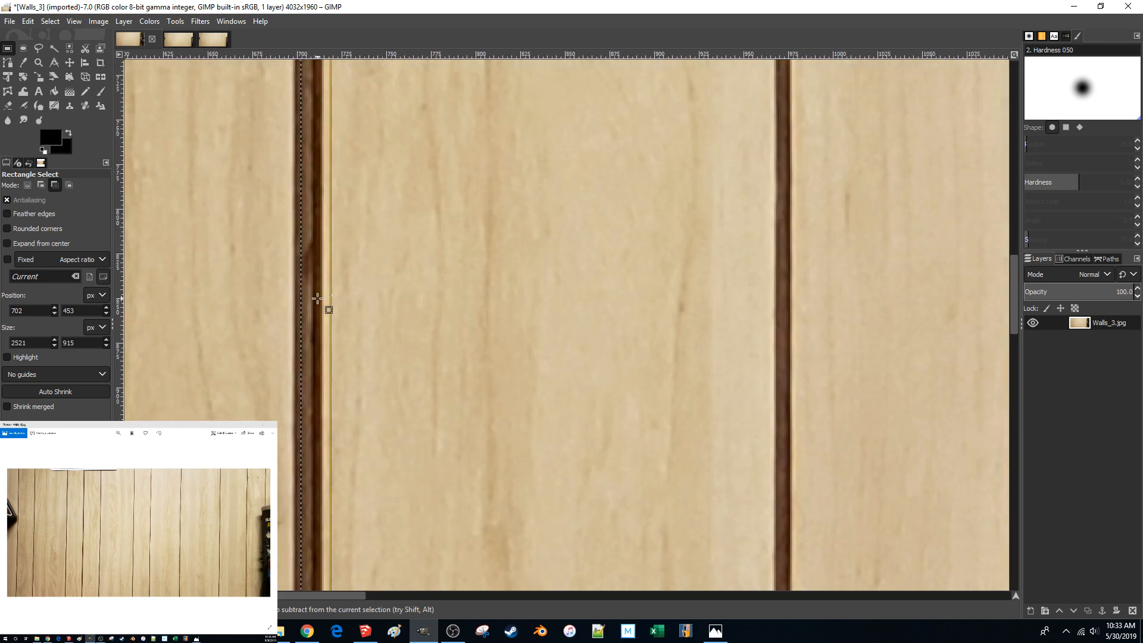
drag(319, 311, 347, 326)
ctrl+scroll(359, 431, down, 1)
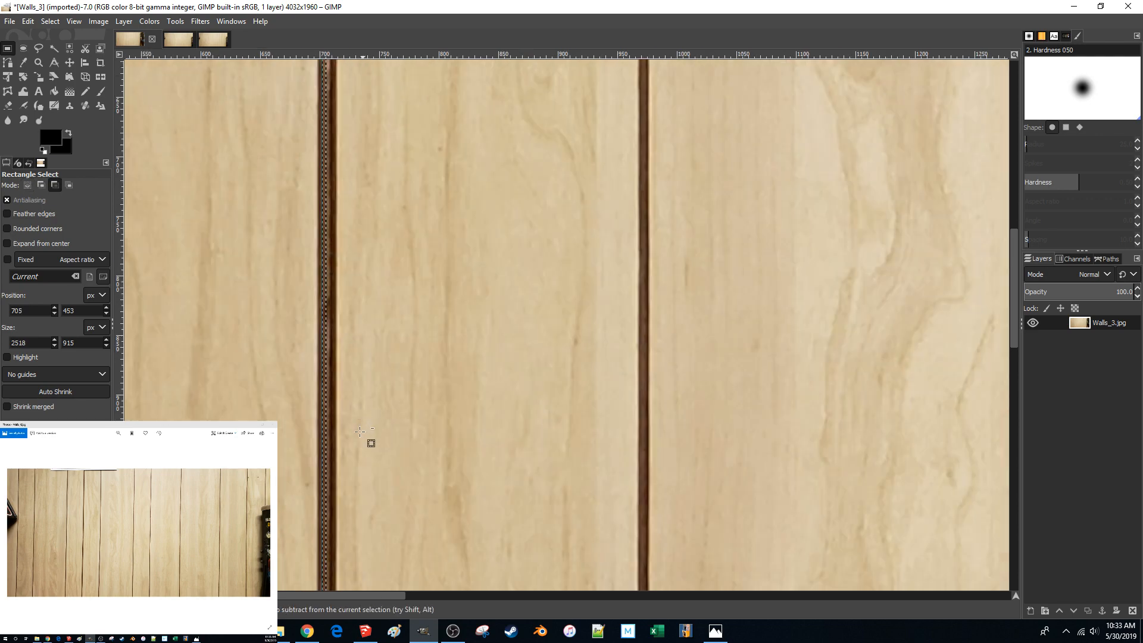
- Stretch the selection vertically to start at 87 px with a height of 1848 px, and clear the selection
ctrl+scroll(359, 431, down, 2)
ctrl+scroll(375, 441, up, 1)
drag(525, 253, 503, 149)
drag(506, 382, 497, 495)
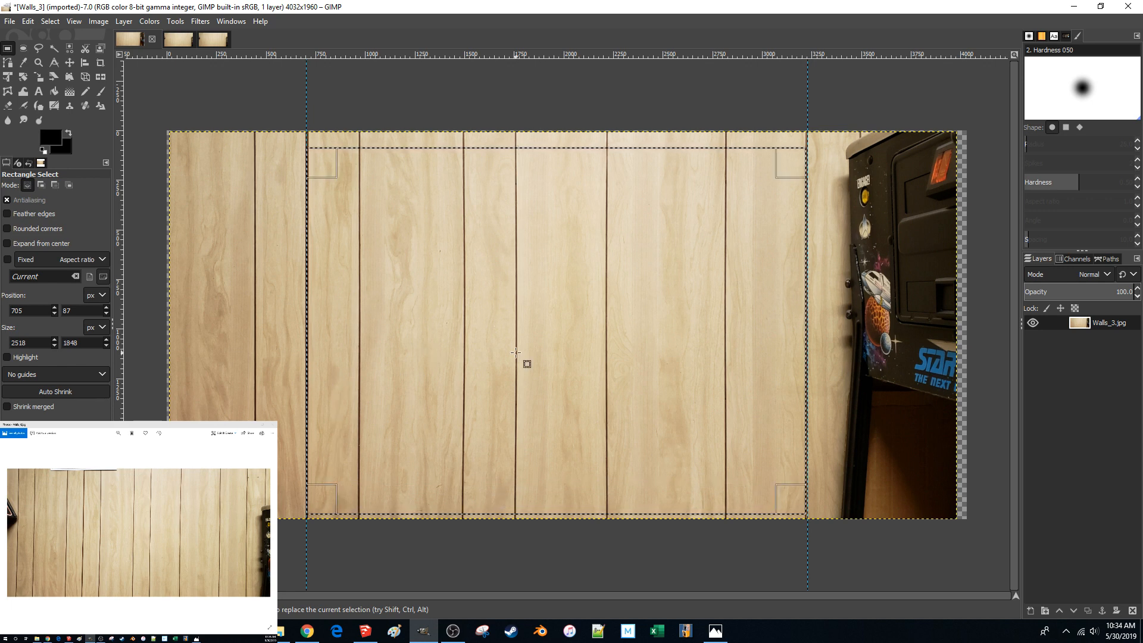
click(240, 197)
click(250, 266)
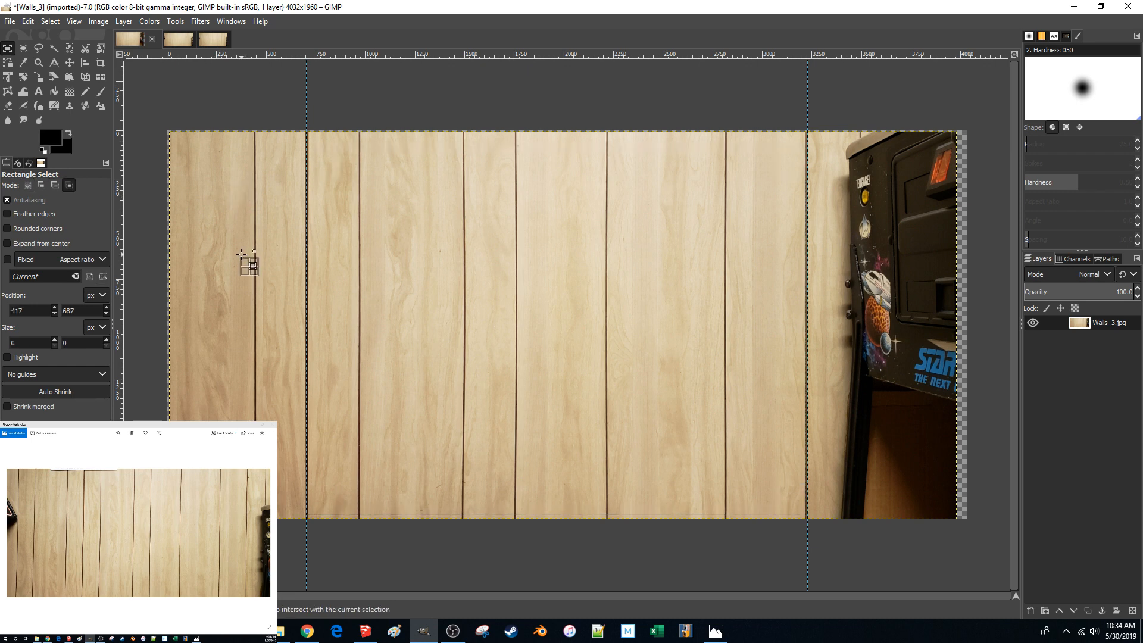
- Draw a crop area over the panels with the Crop tool and fit its left edge to the left guide's groove at 704 px
key(shift+c)
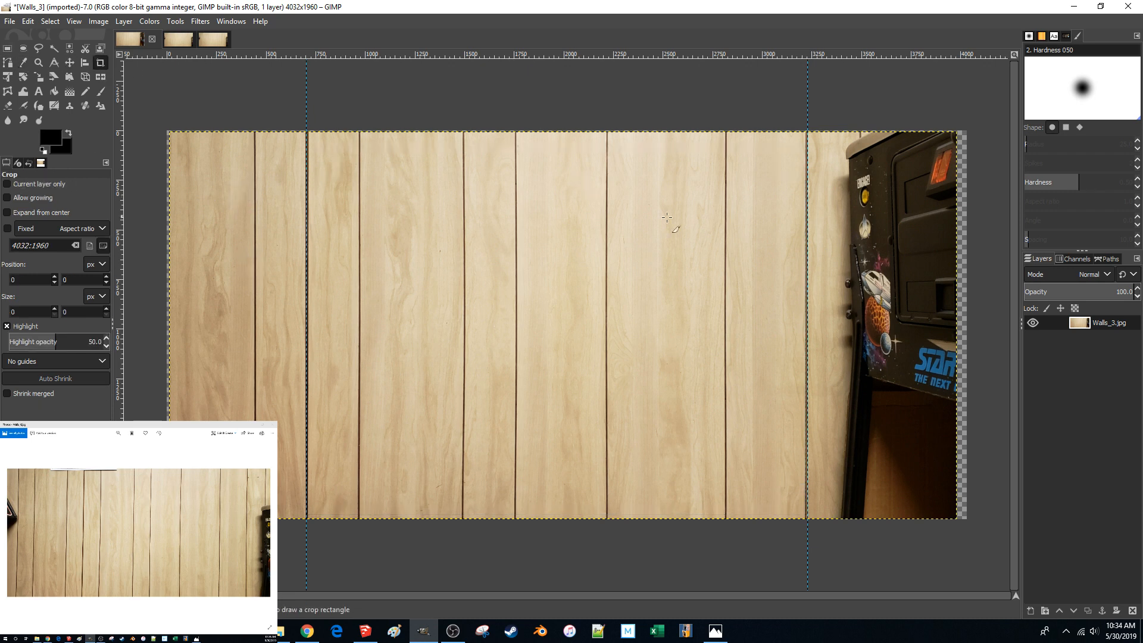
drag(715, 209, 356, 434)
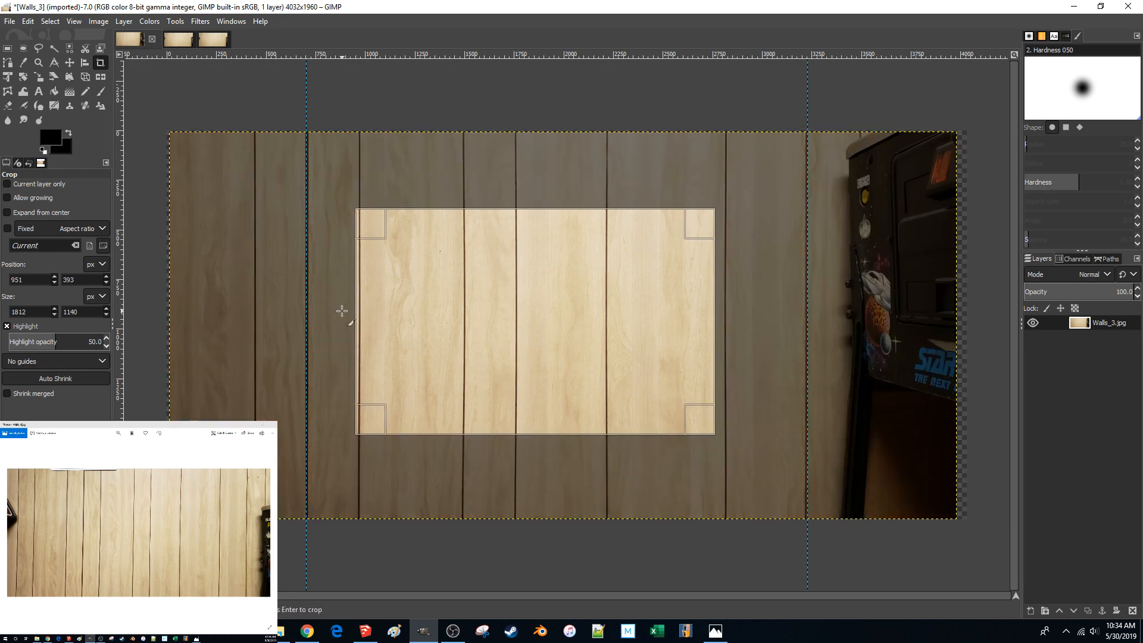
ctrl+scroll(341, 311, up, 4)
drag(420, 334, 200, 337)
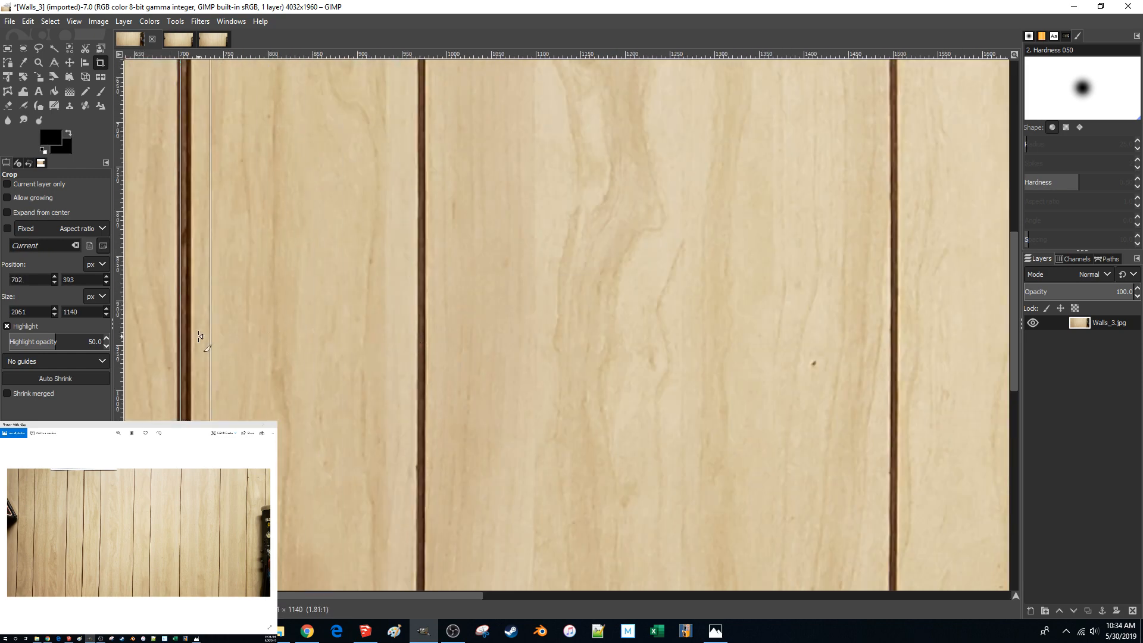
ctrl+scroll(200, 337, up, 4)
drag(165, 358, 171, 357)
ctrl+scroll(171, 357, down, 6)
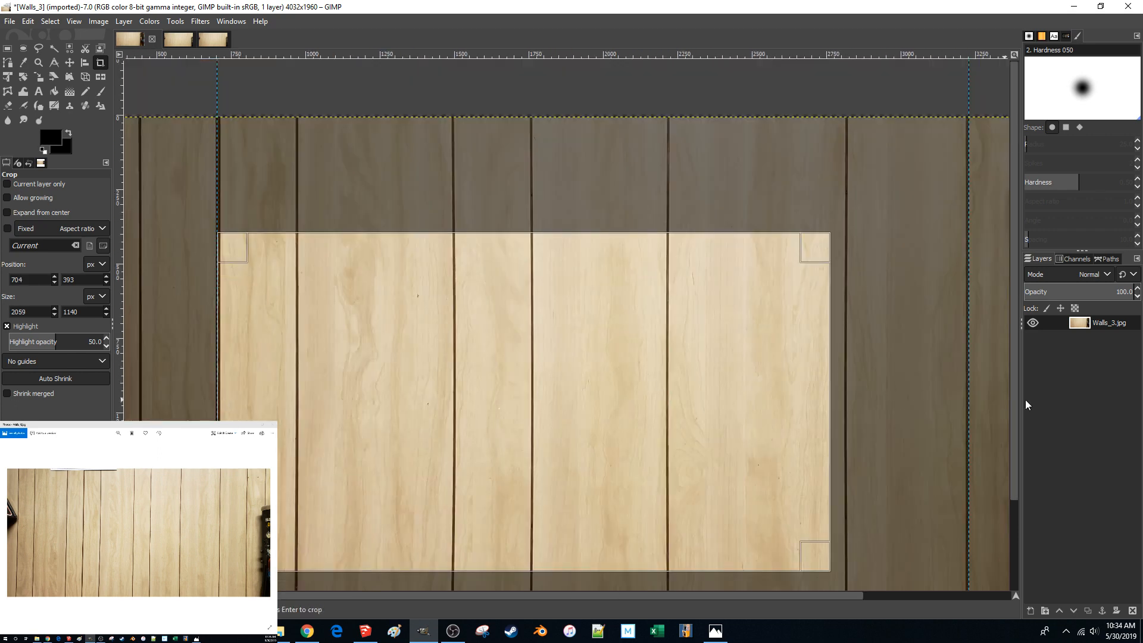
- Extend the crop area's right edge to the groove at the right guide, for a width of 2519 px
ctrl+scroll(980, 403, up, 3)
drag(671, 413, 941, 394)
ctrl+scroll(947, 395, up, 6)
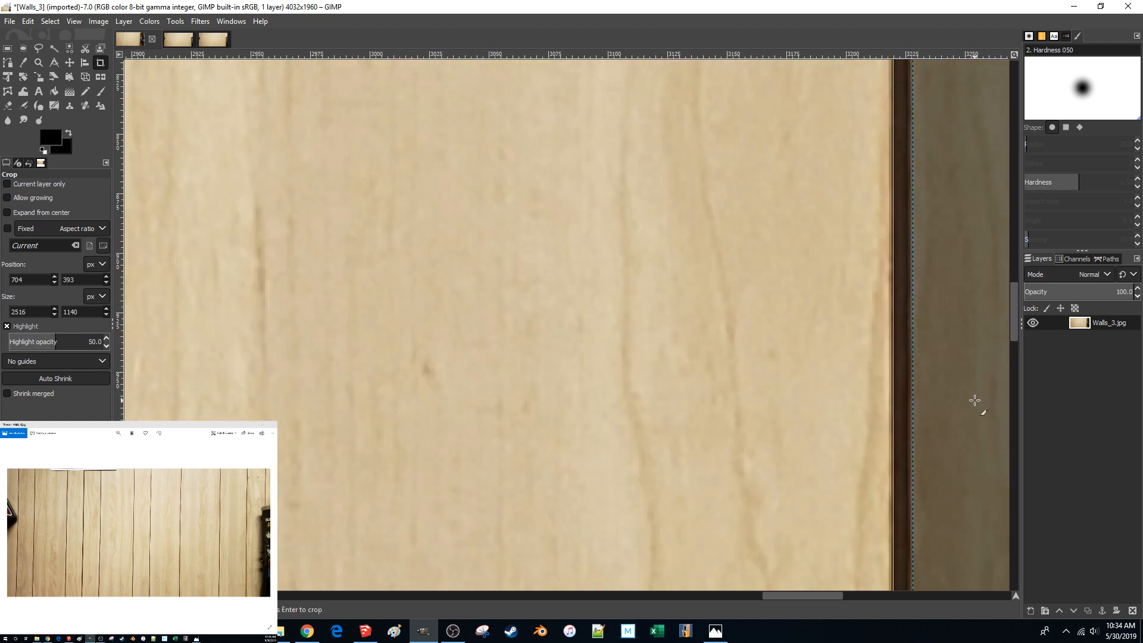
drag(810, 409, 834, 397)
ctrl+scroll(886, 427, down, 7)
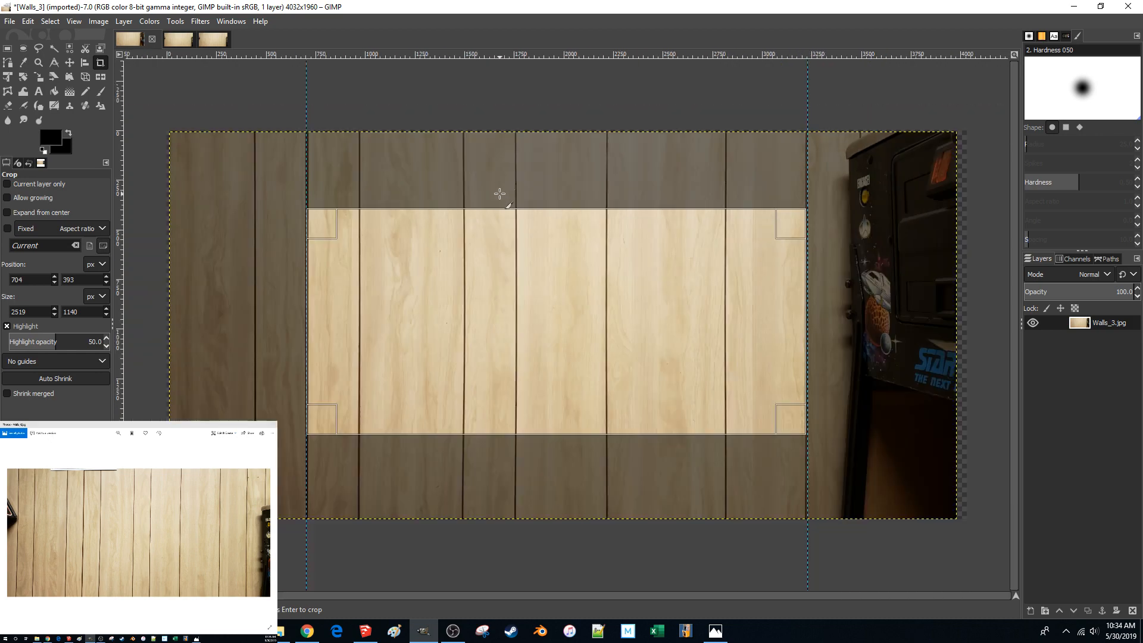
- Stretch the crop area vertically to start at 24 px with a height of 1923 px, and crop the image
drag(512, 215, 518, 144)
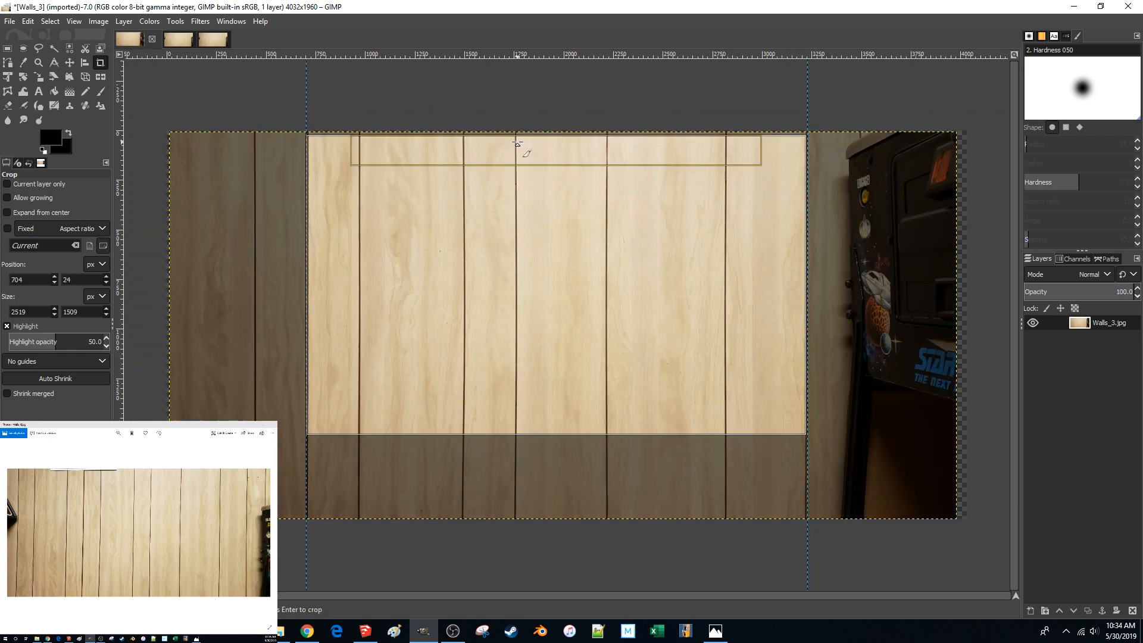
drag(532, 404, 540, 496)
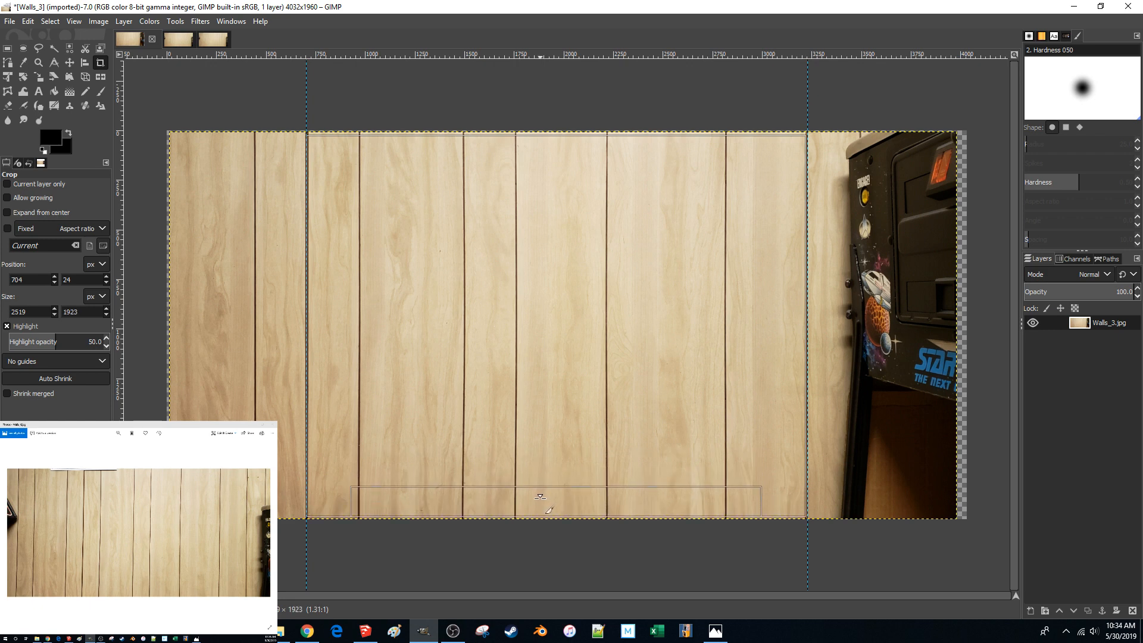
drag(540, 496, 541, 496)
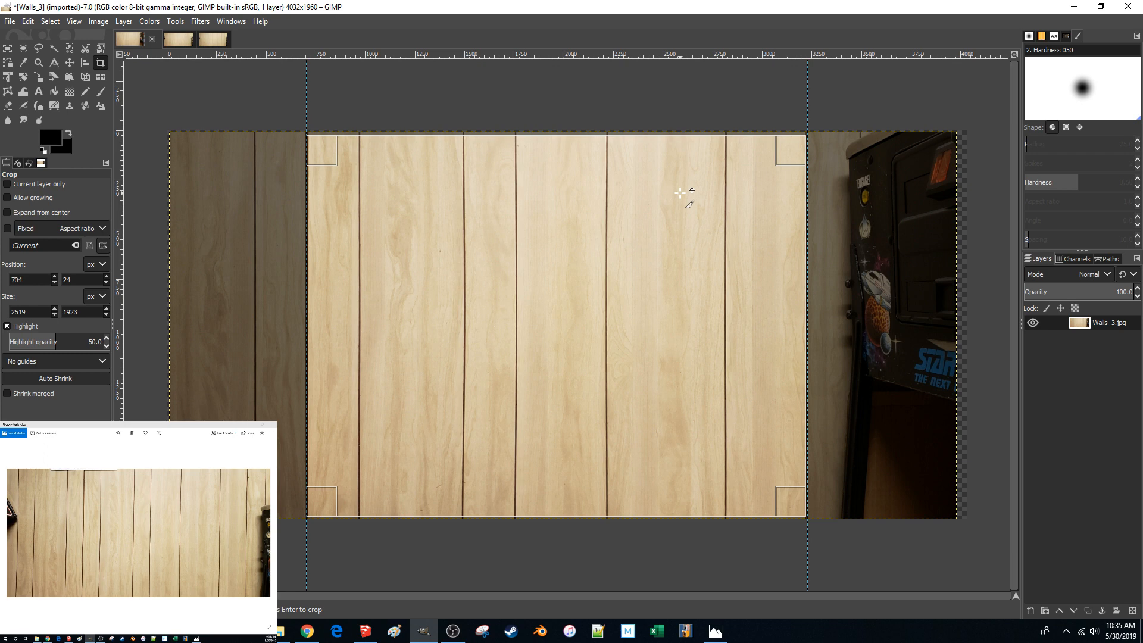
click(621, 230)
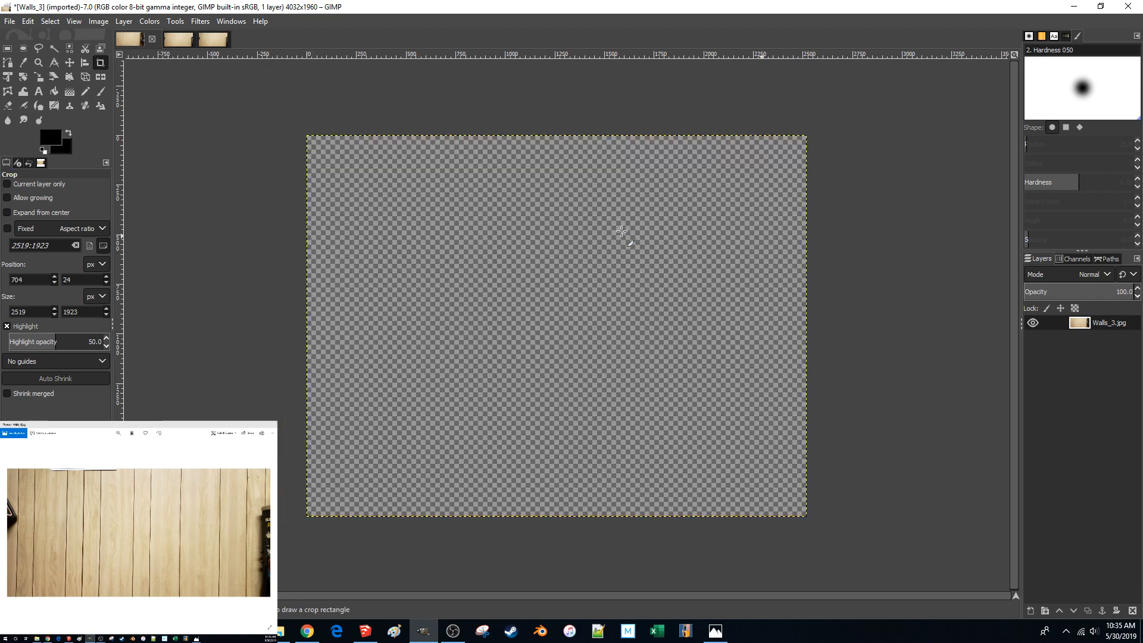
- Save the cropped image as Wall_Panels.xcf in the Textures folder
click(10, 22)
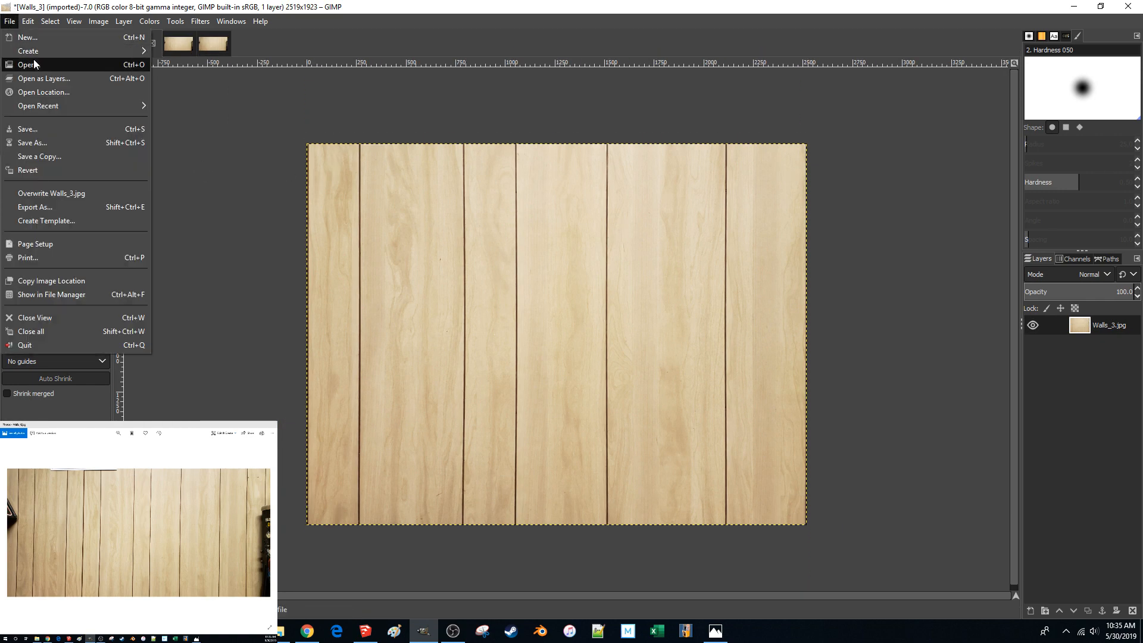
click(46, 141)
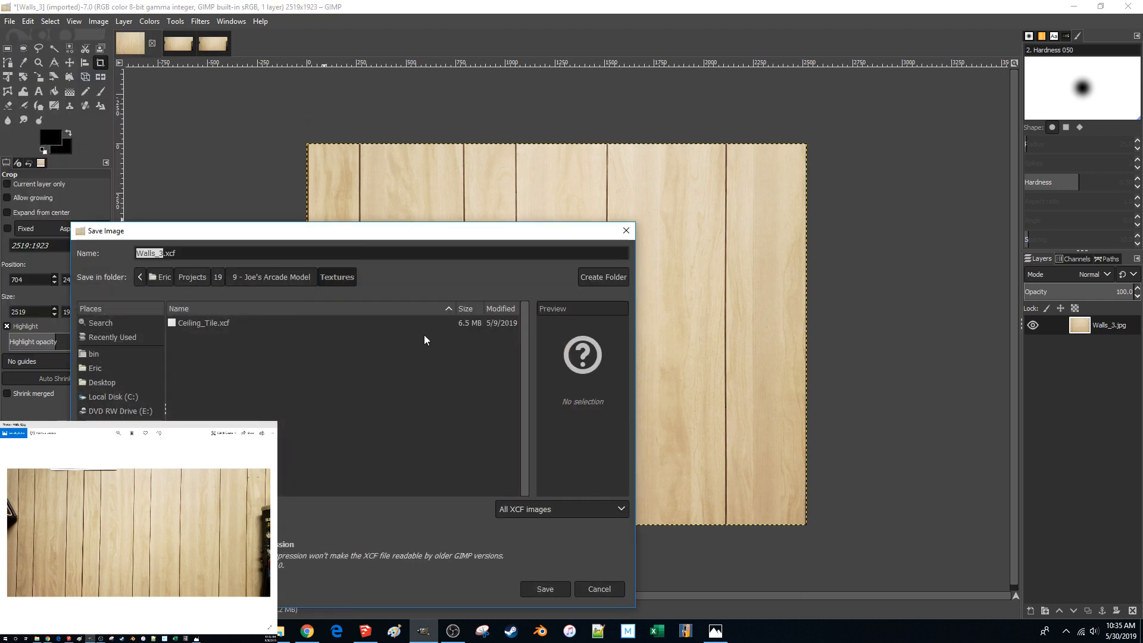
key(Right)
key(BackSpace)
key(BackSpace)
key(BackSpace)
text(_Panels)
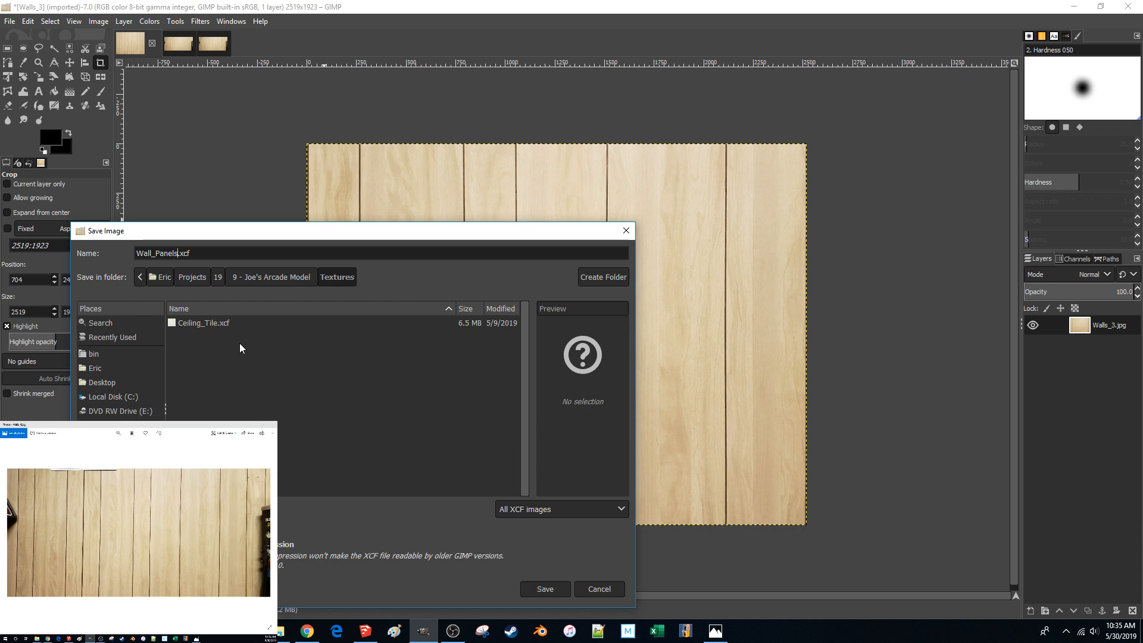
key(Return)
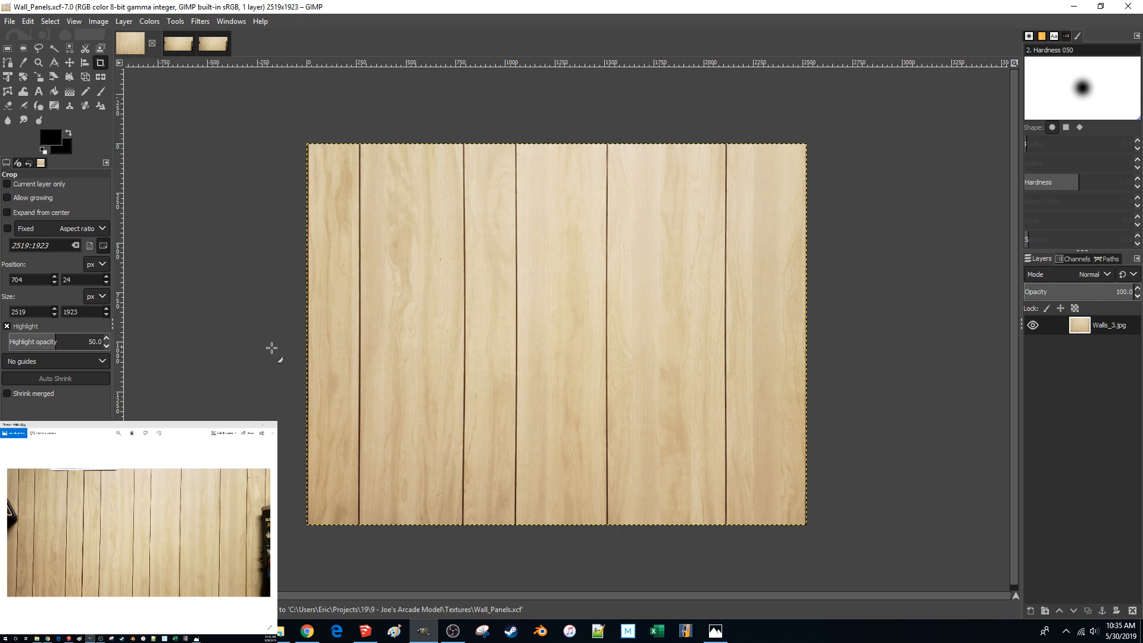
- Switch to SketchUp, start a new in-model material named Wall_Panels, and open the file chooser for its texture image
click(365, 631)
middle_drag(668, 397, 727, 419)
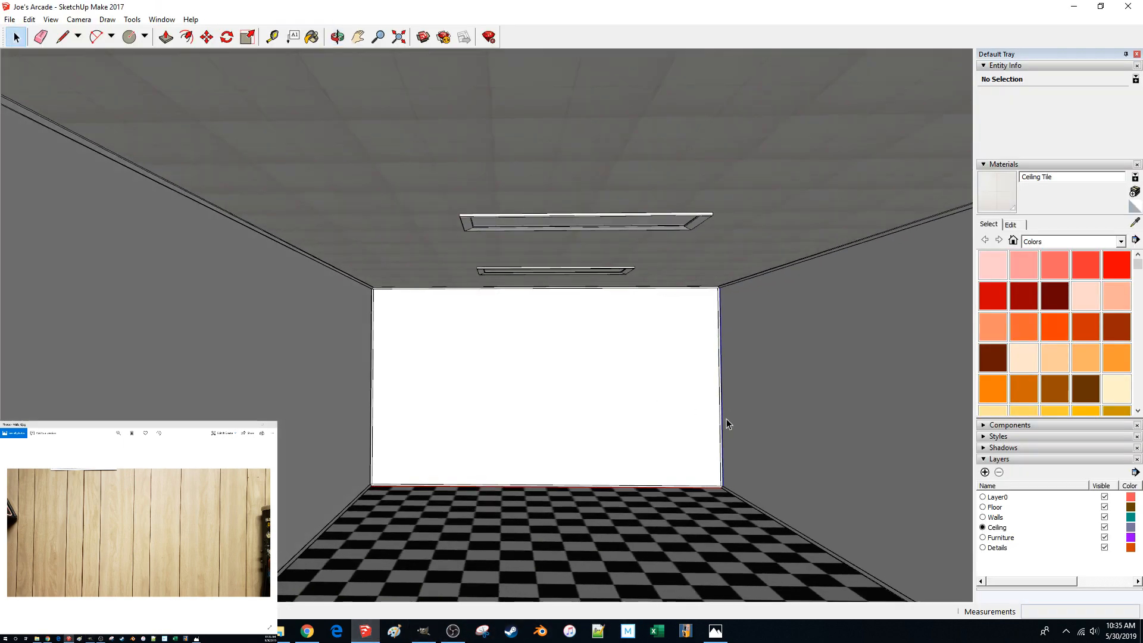
scroll(731, 426, up, 3)
scroll(657, 365, down, 2)
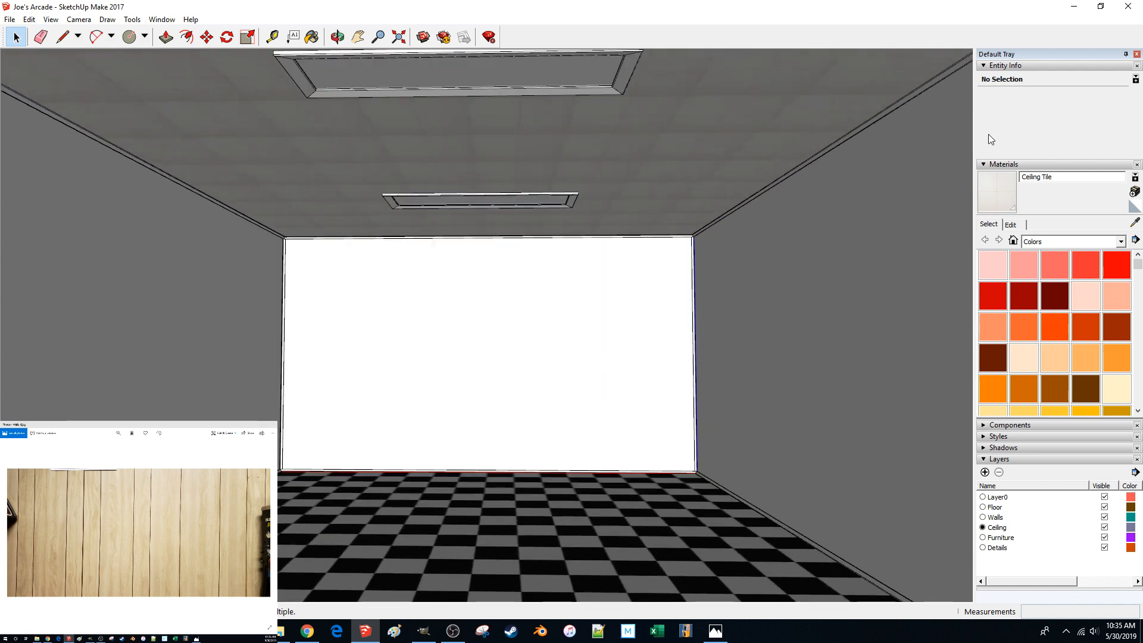
click(1013, 240)
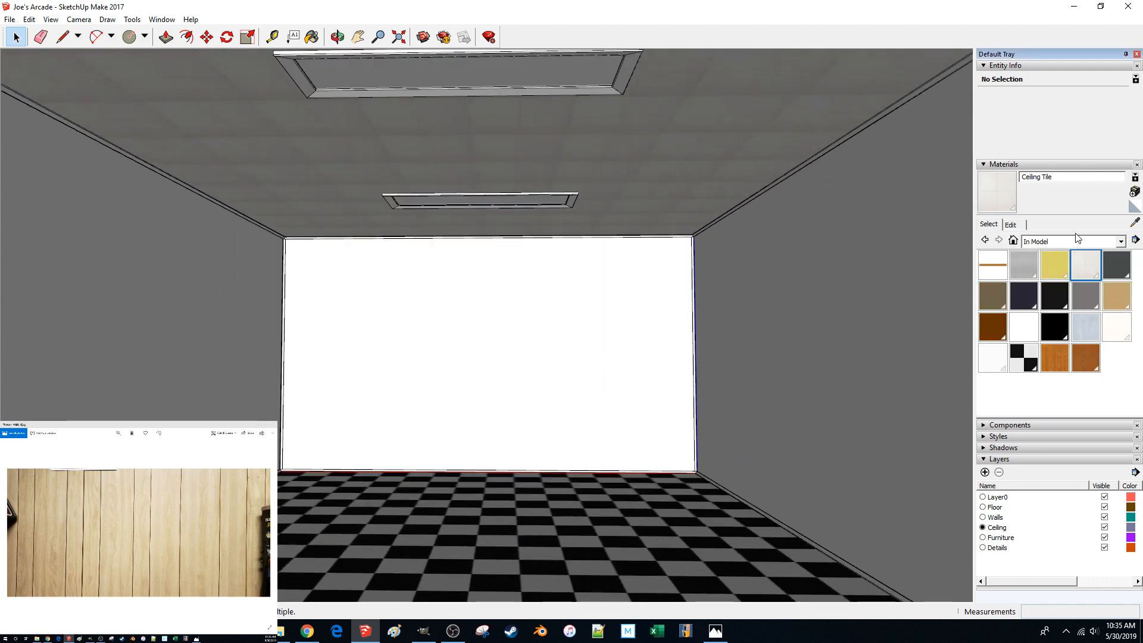
click(1134, 192)
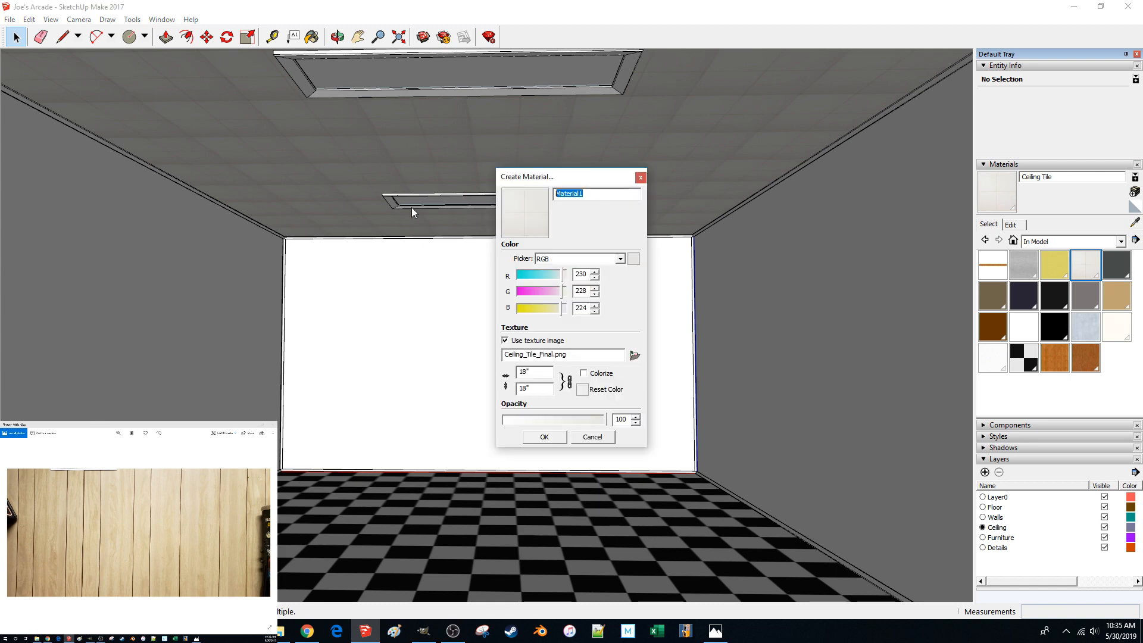
text(Wall_Panels)
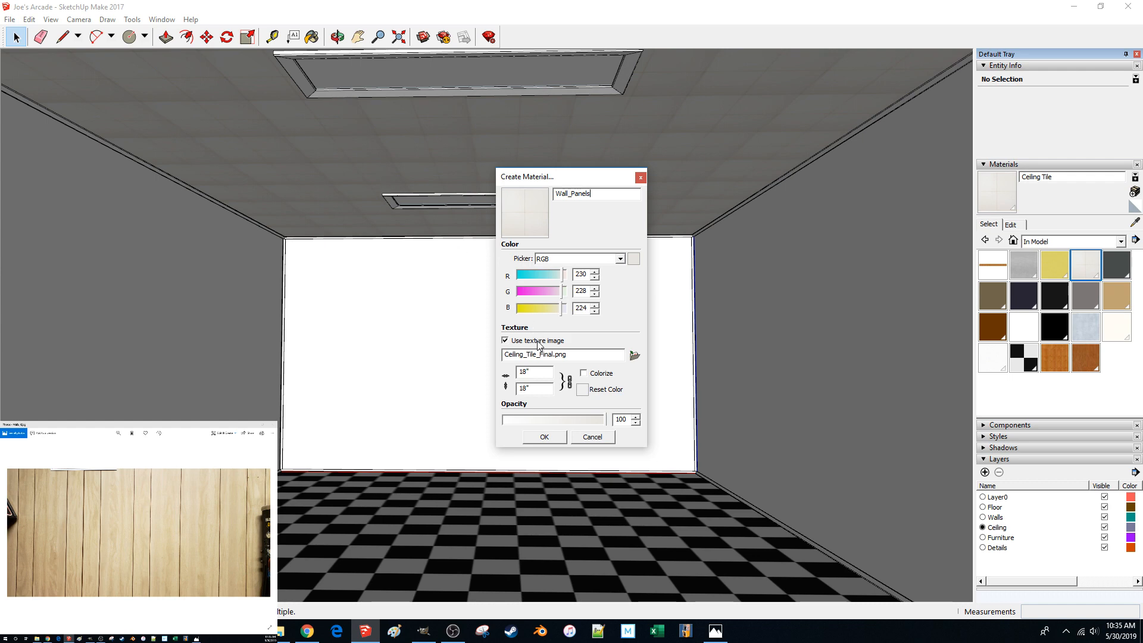
click(635, 356)
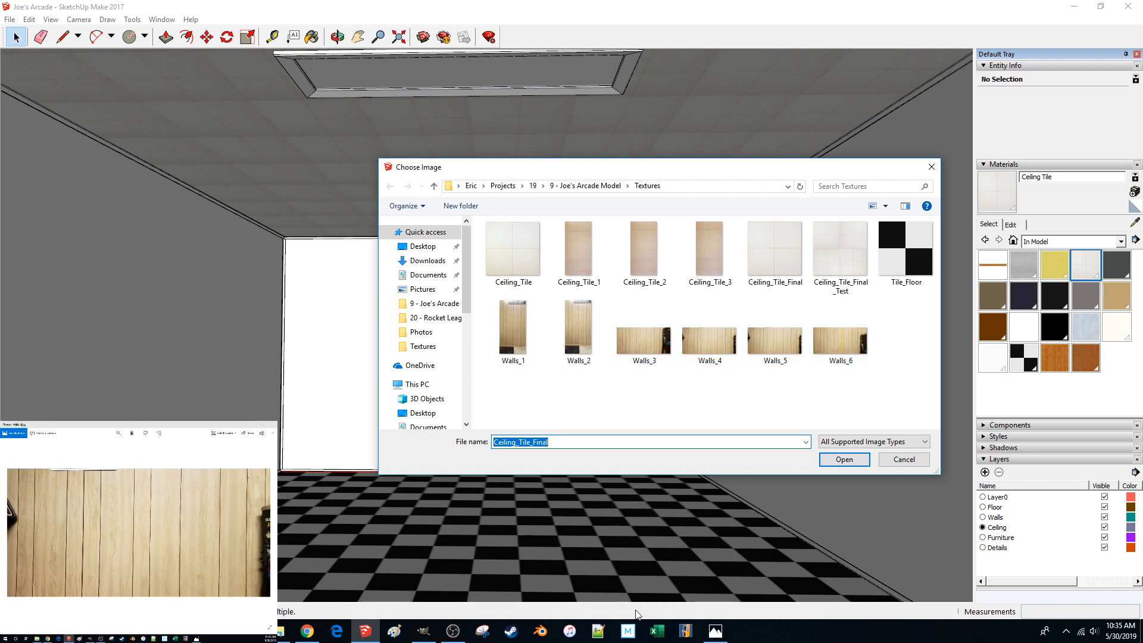
- Switch to GIMP and export the cropped image as Wall_Panels.png to the Textures folder with the default PNG options
click(438, 637)
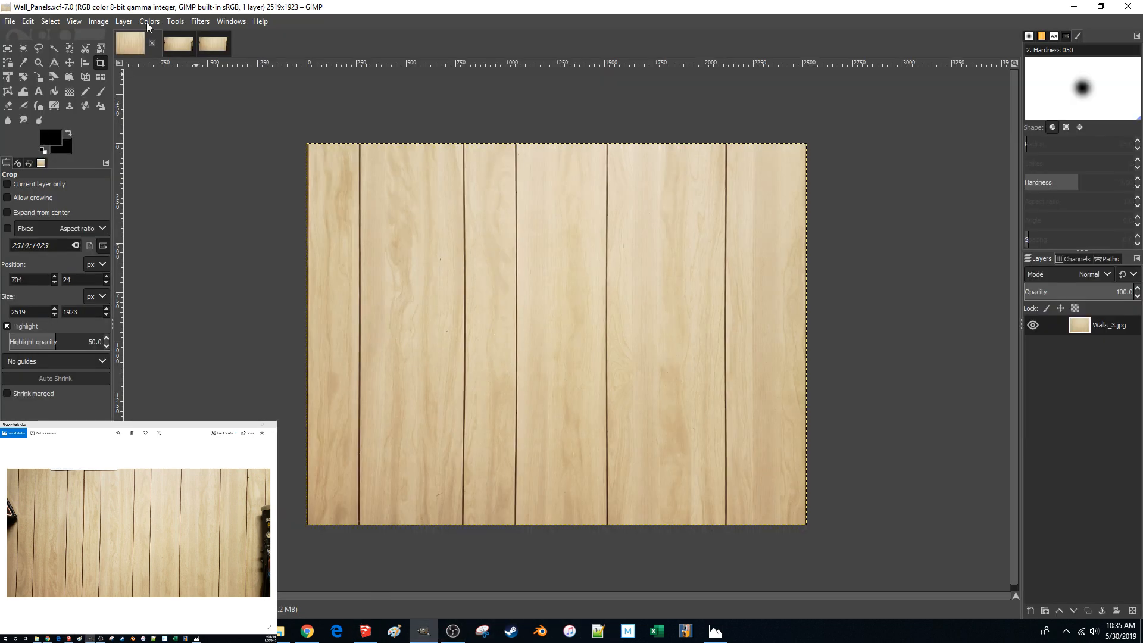
click(10, 21)
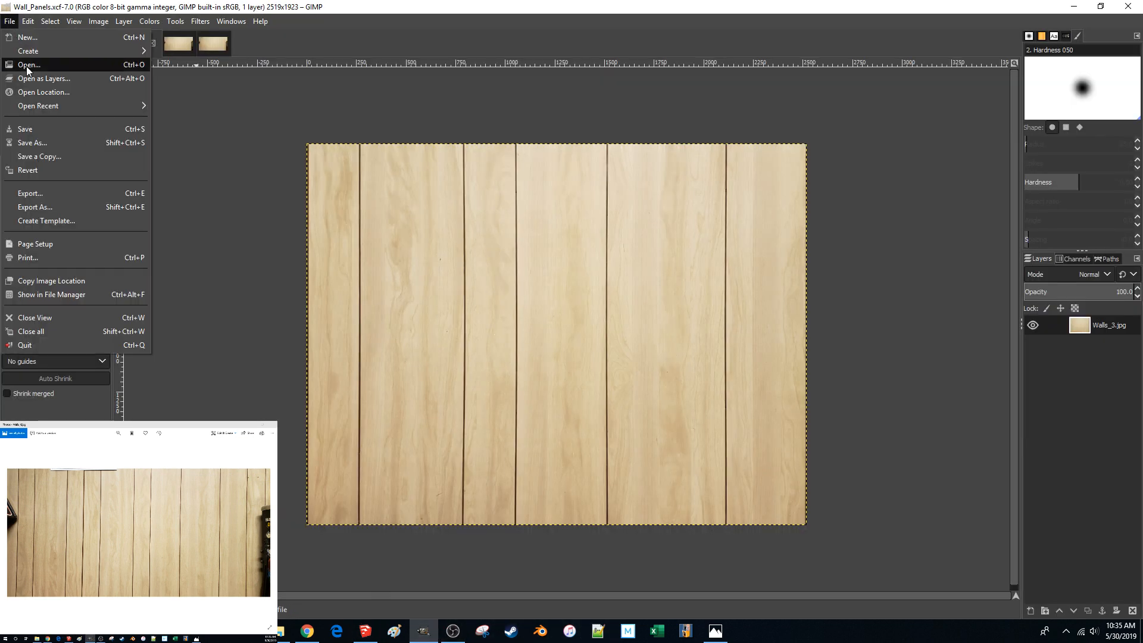
click(78, 194)
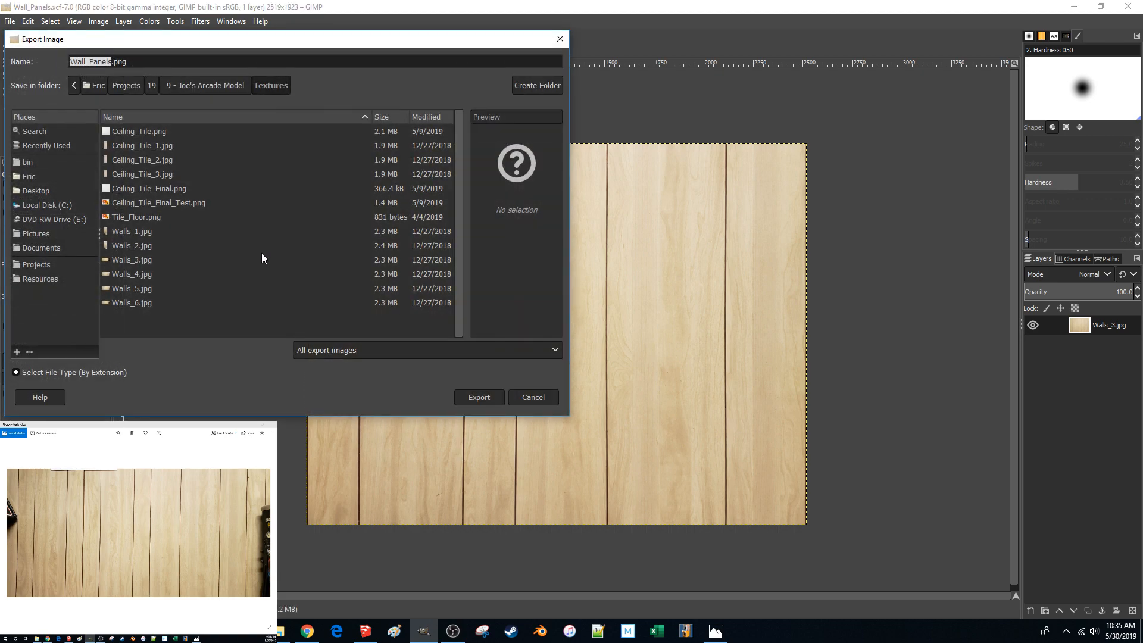
key(Return)
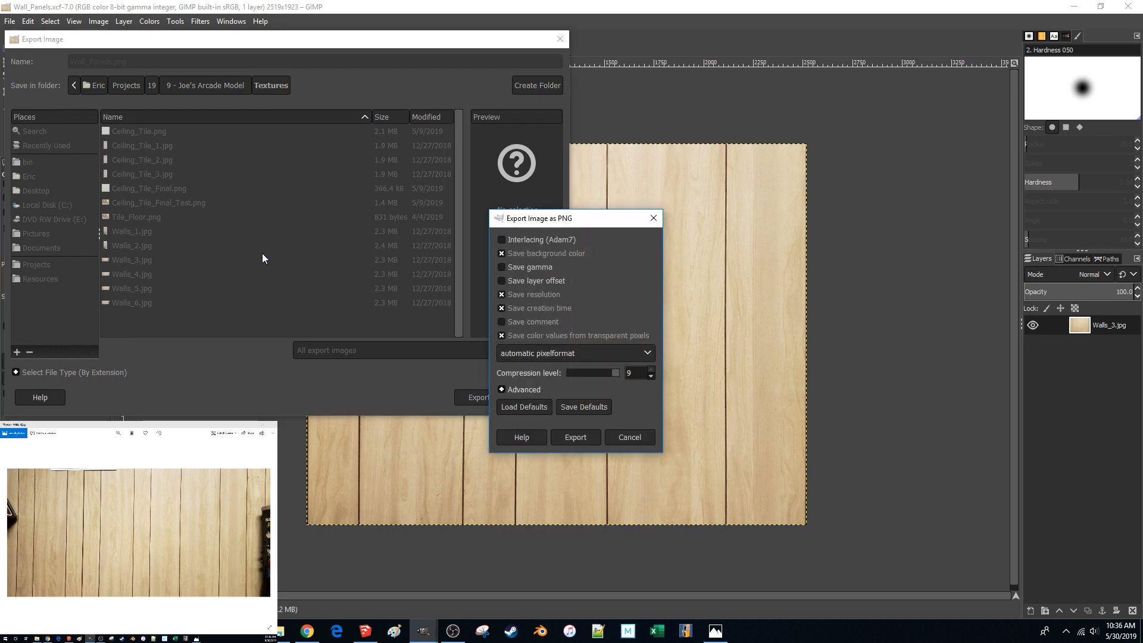
key(Return)
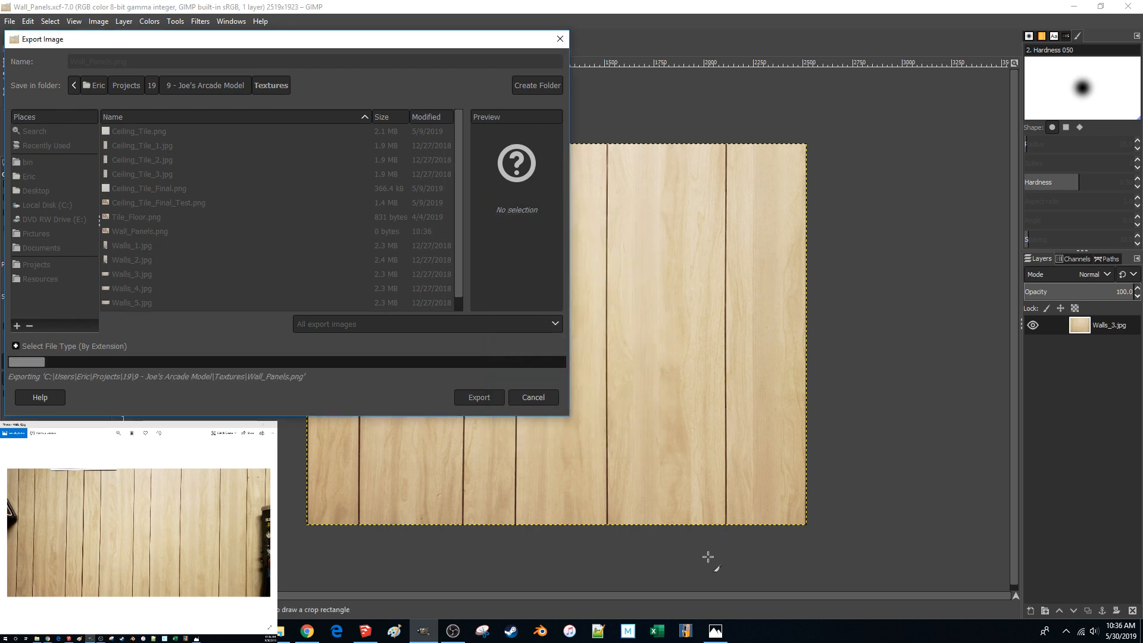
mouse_move(368, 631)
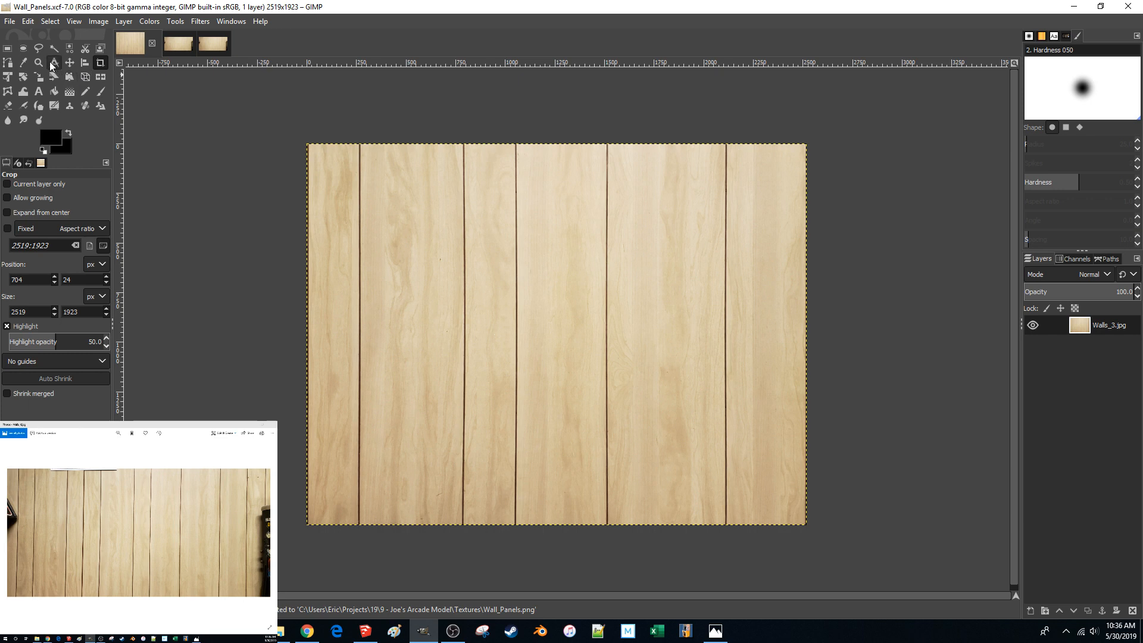
click(8, 48)
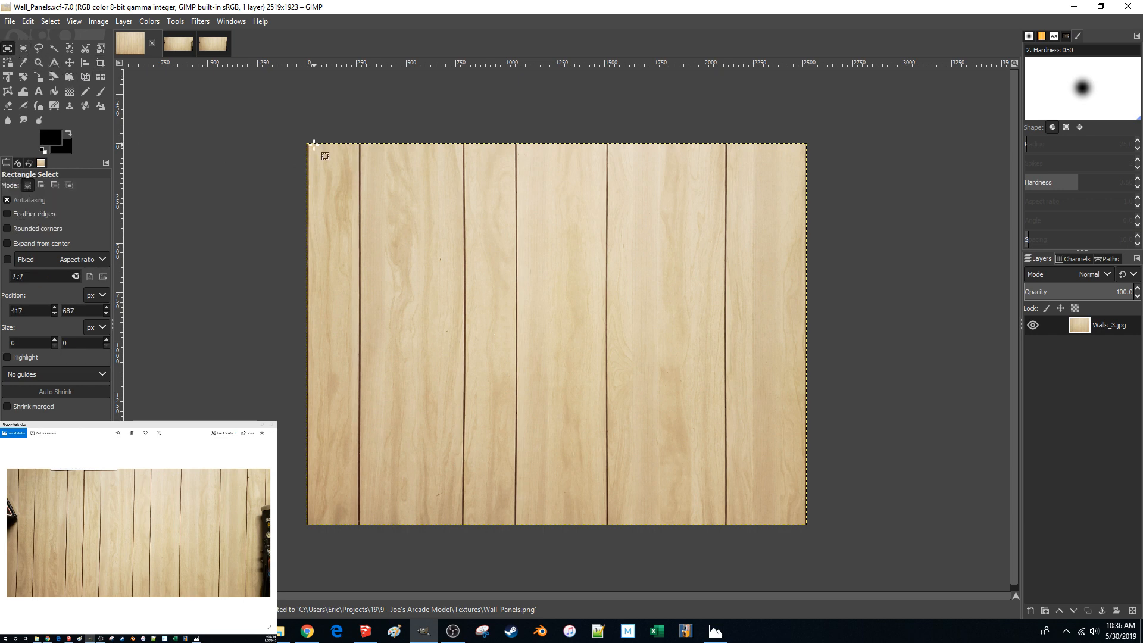
drag(307, 145, 805, 524)
click(846, 486)
- Switch back to SketchUp, load Wall_Panels.png as the material's texture image, and create the material
click(365, 631)
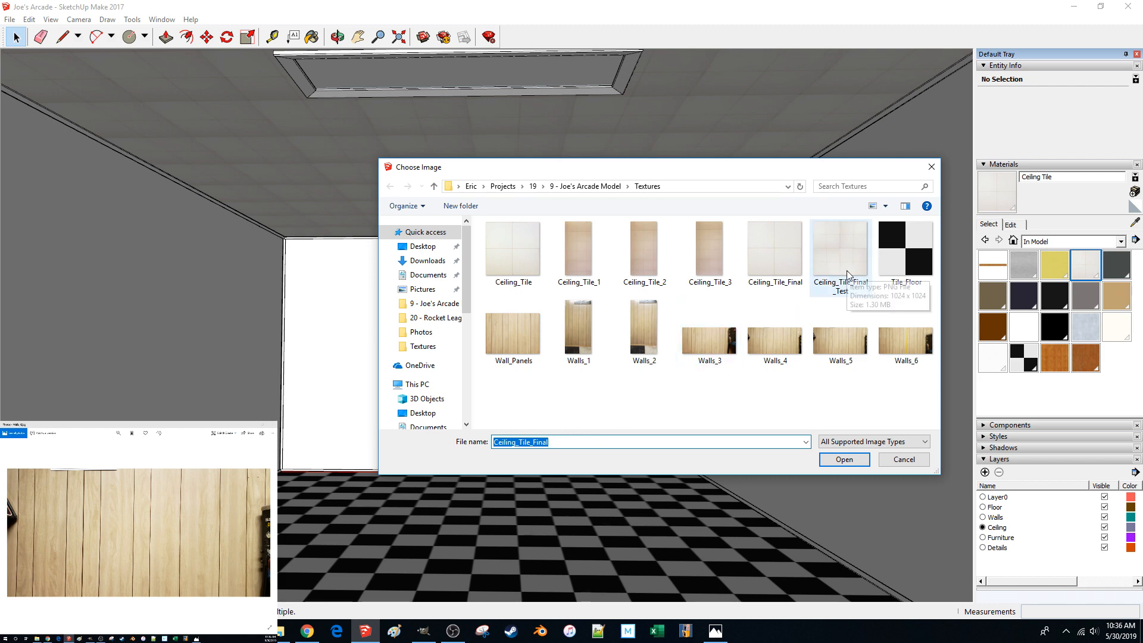
double_click(520, 341)
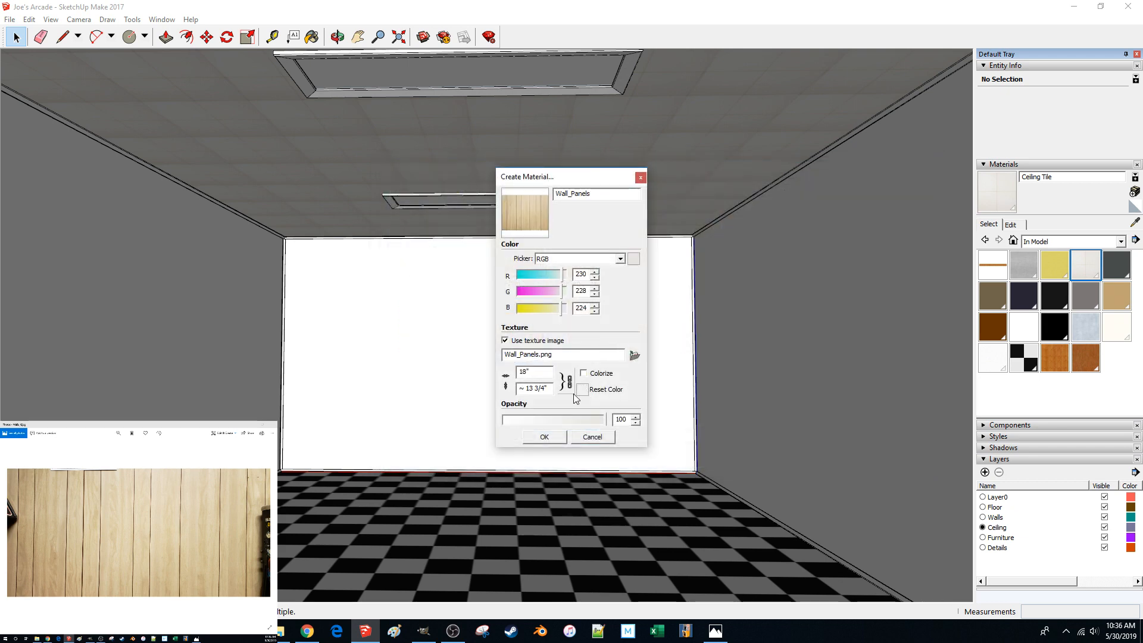
click(544, 437)
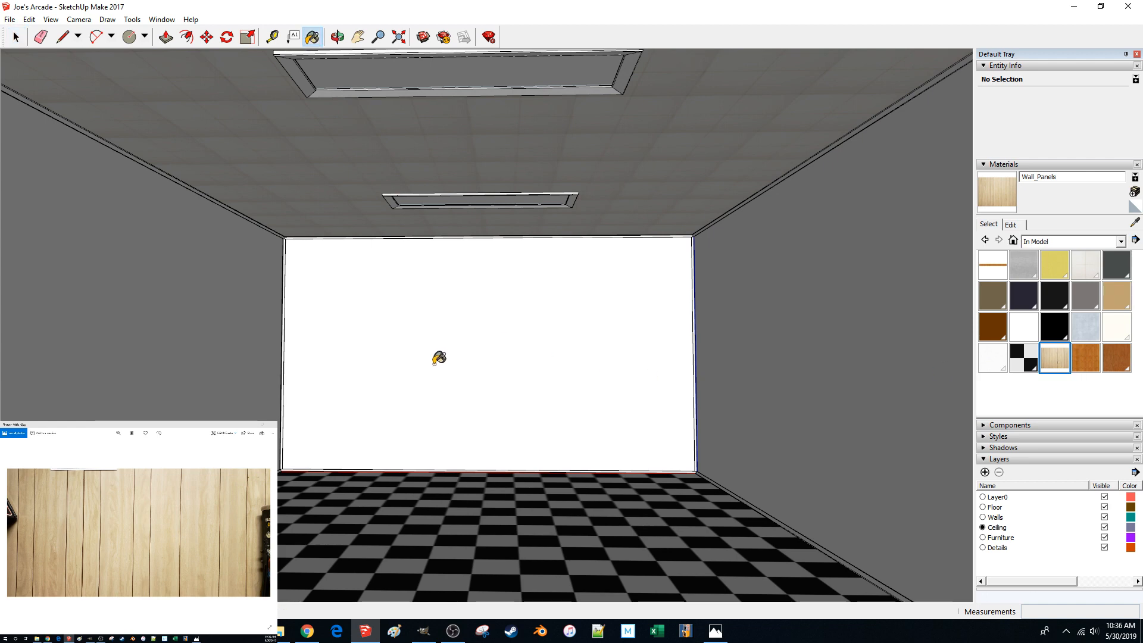
- Open the walls group, paint the back wall's inner face with the Wall_Panels material, and leave the group
key(space)
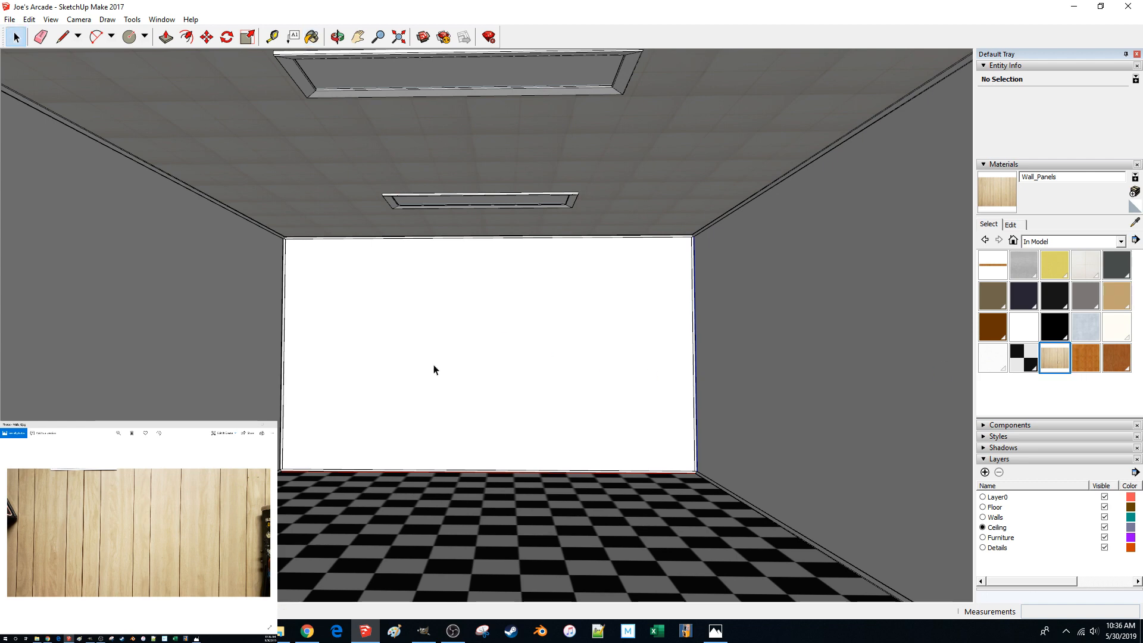
double_click(434, 365)
click(434, 365)
middle_drag(434, 365, 462, 386)
key(b)
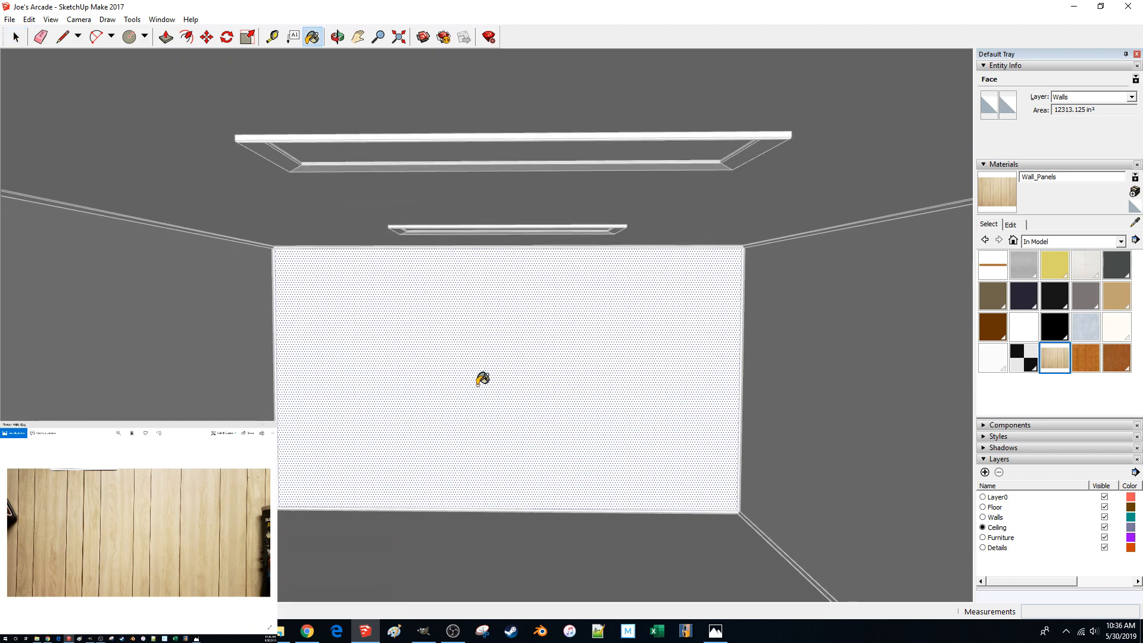
click(479, 378)
key(space)
click(777, 361)
scroll(705, 370, up, 4)
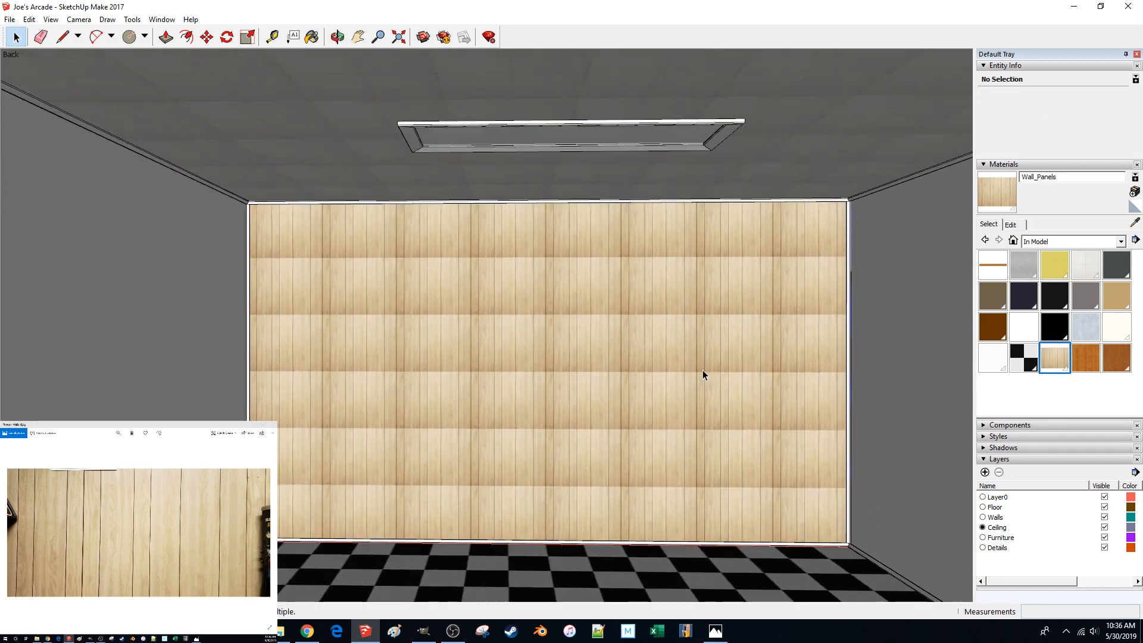
middle_drag(699, 370, 703, 375)
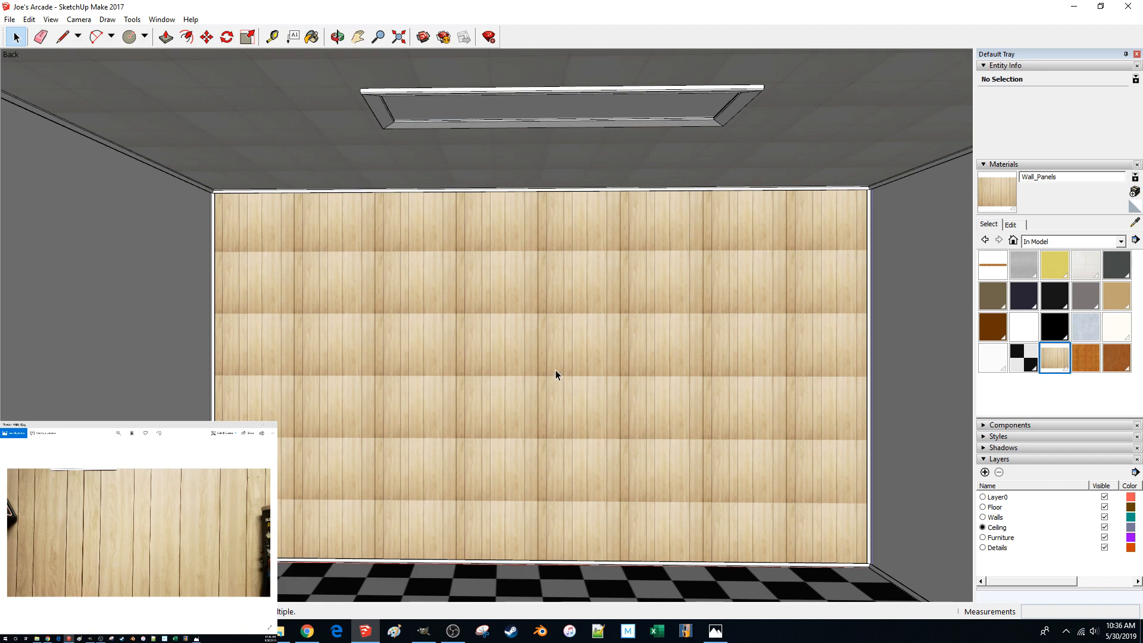
triple_click(547, 301)
right_click(548, 302)
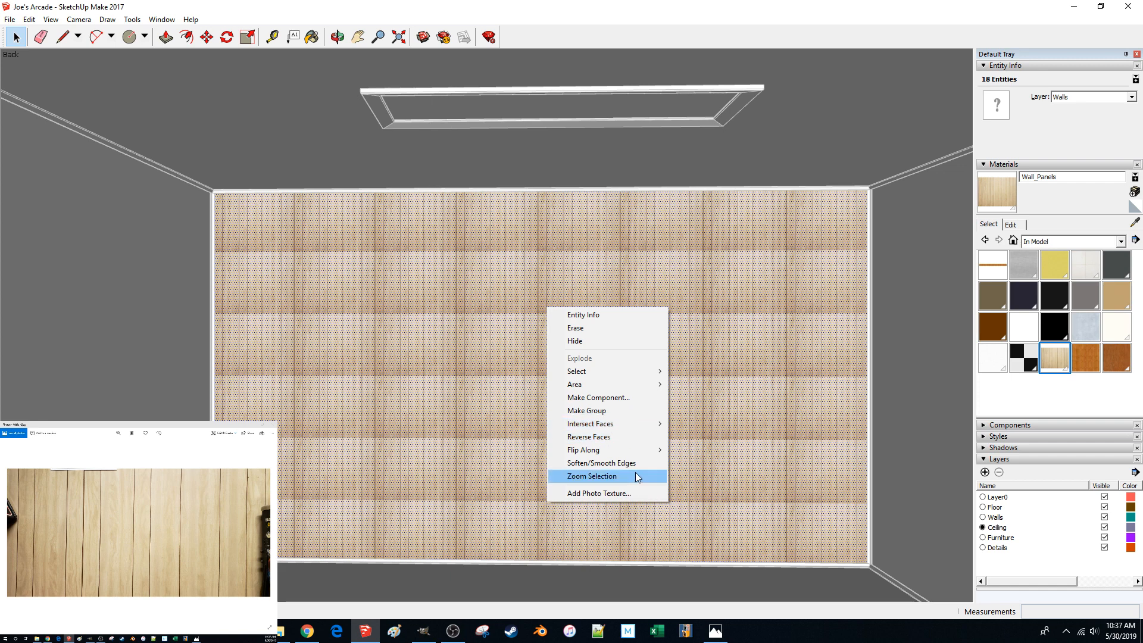
click(430, 437)
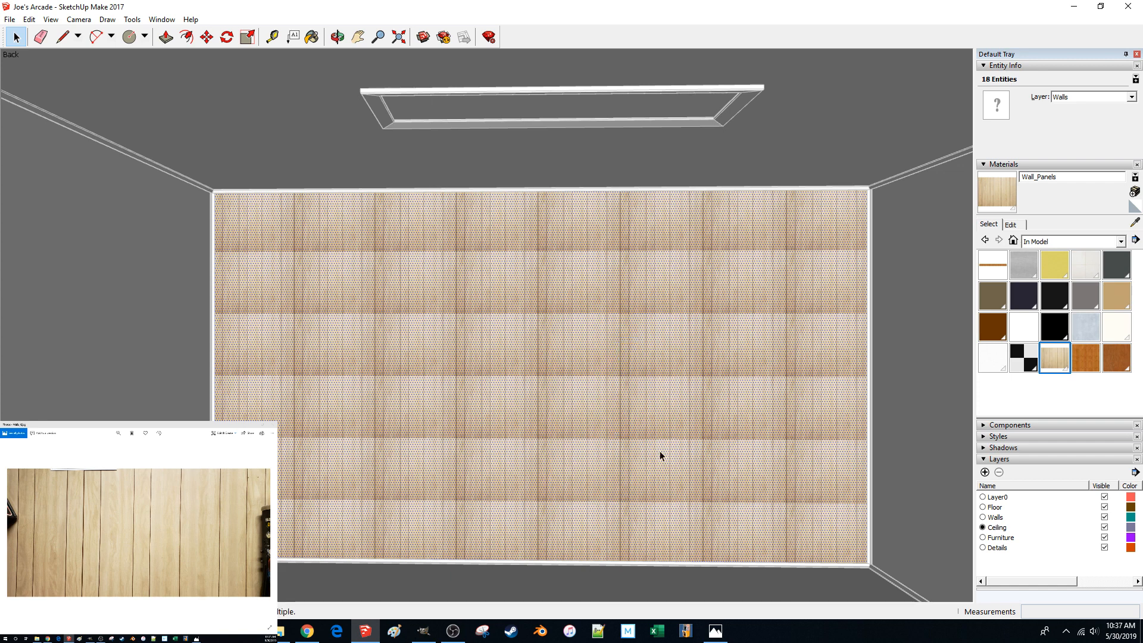
click(918, 439)
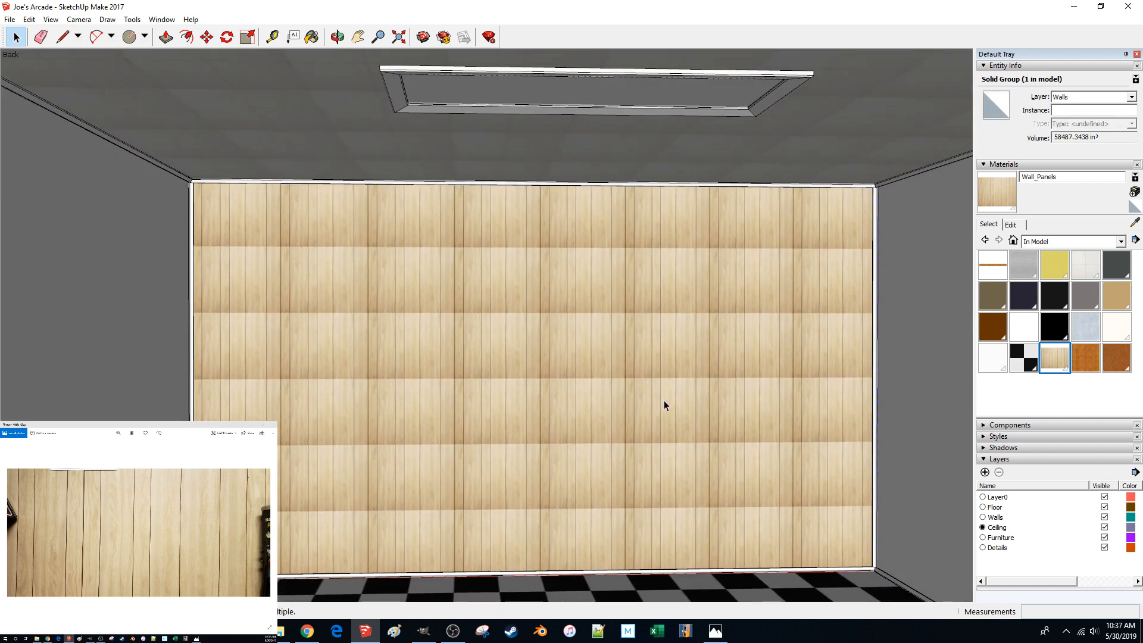
- Open the walls group and reposition the back wall's texture, scaling it proportionally to about twice its size
double_click(664, 400)
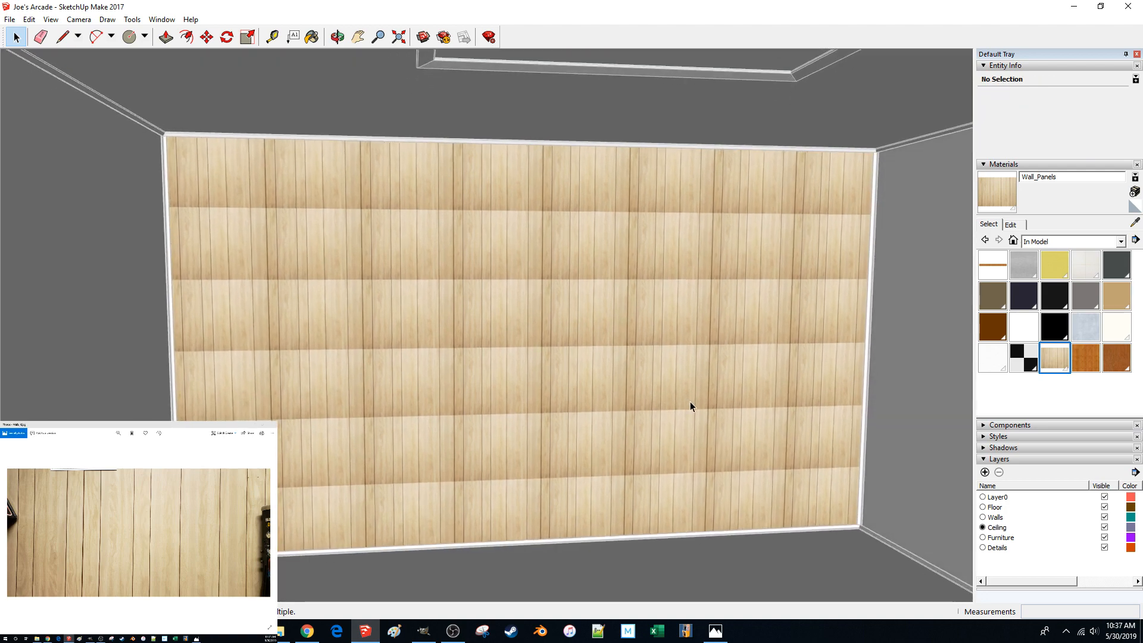
right_click(690, 403)
mouse_move(766, 558)
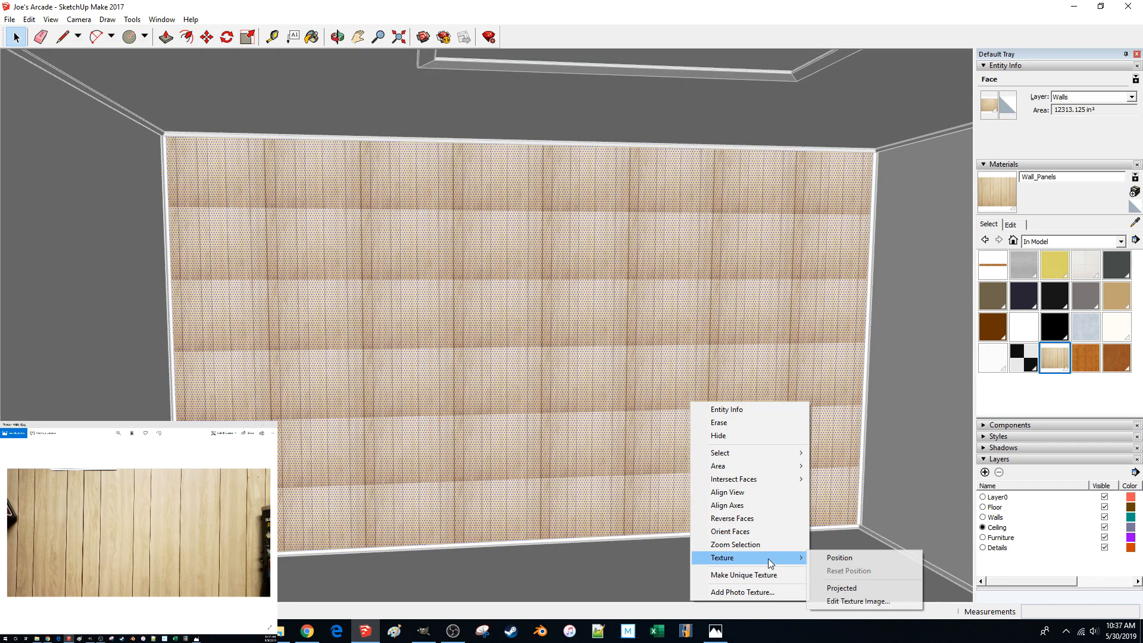
click(838, 557)
drag(711, 407, 800, 411)
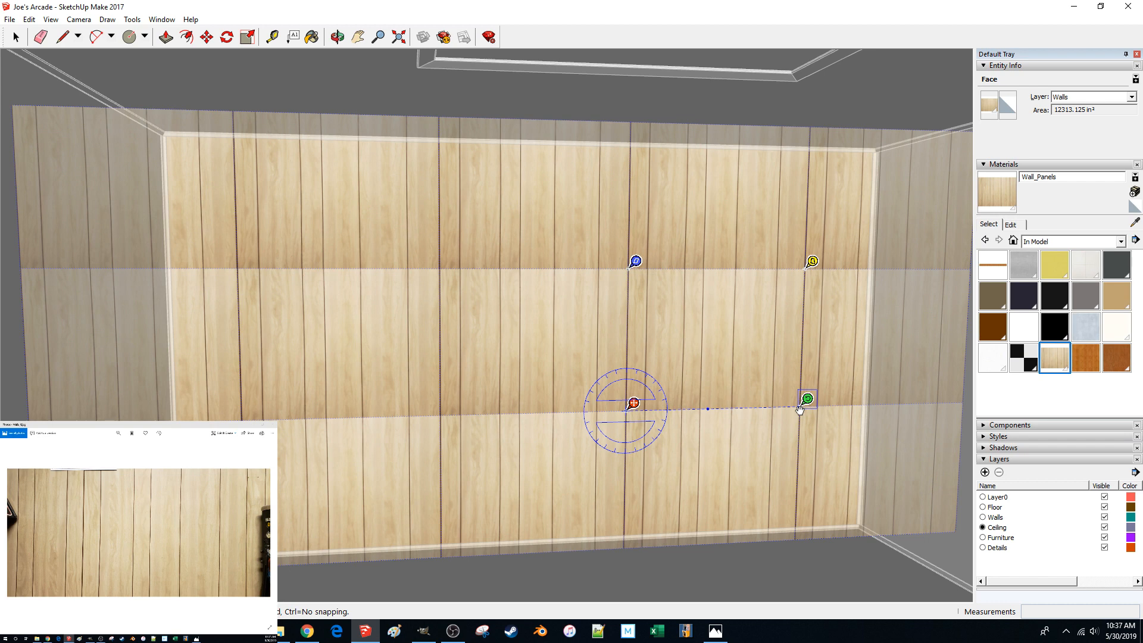
drag(800, 410, 804, 409)
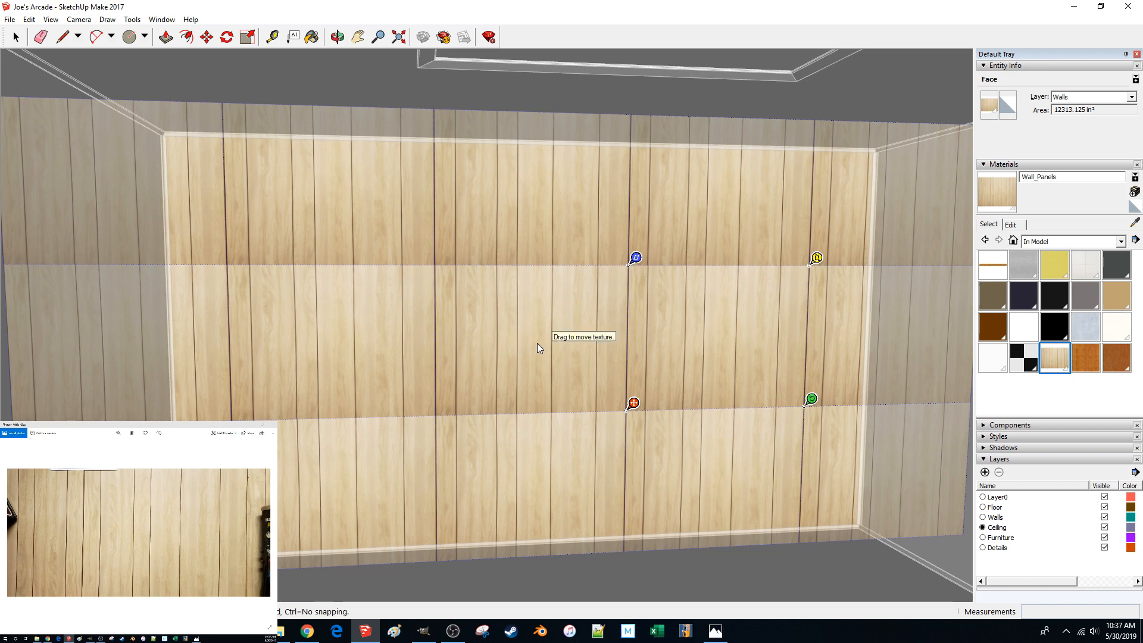
click(830, 558)
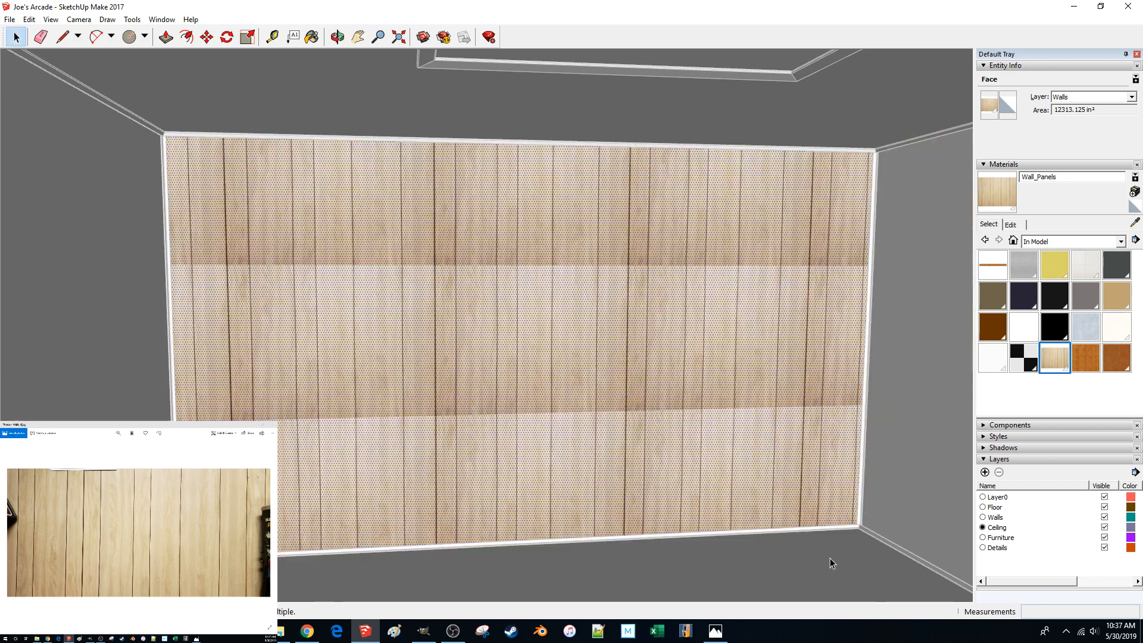
click(773, 545)
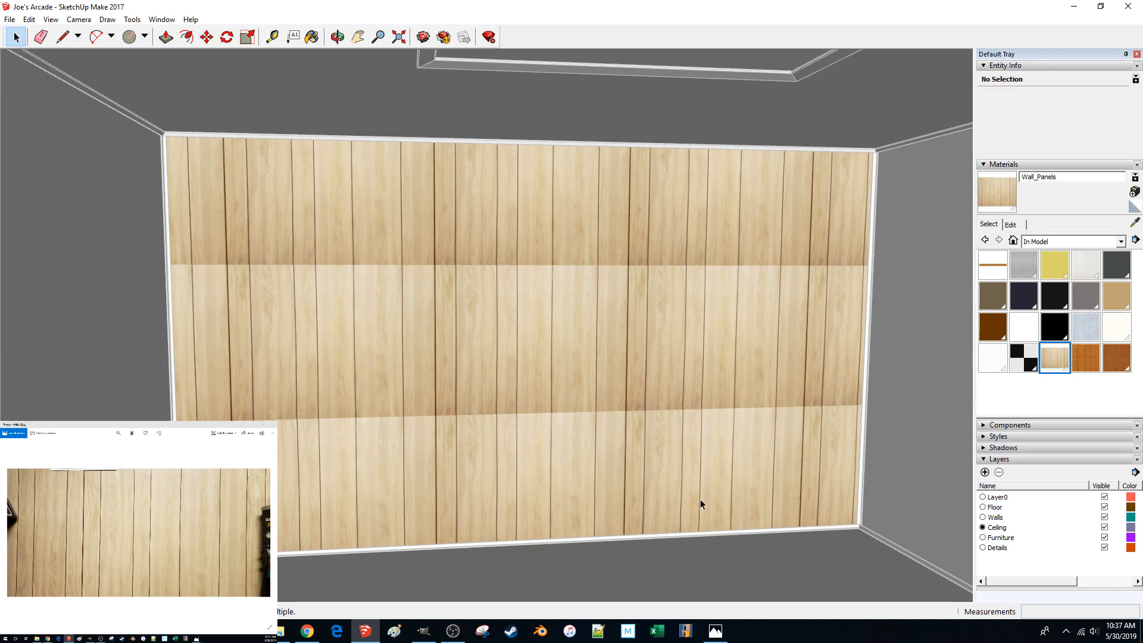
- Reopen texture positioning on the back wall face and stretch the texture vertically to about double its height
key(F6)
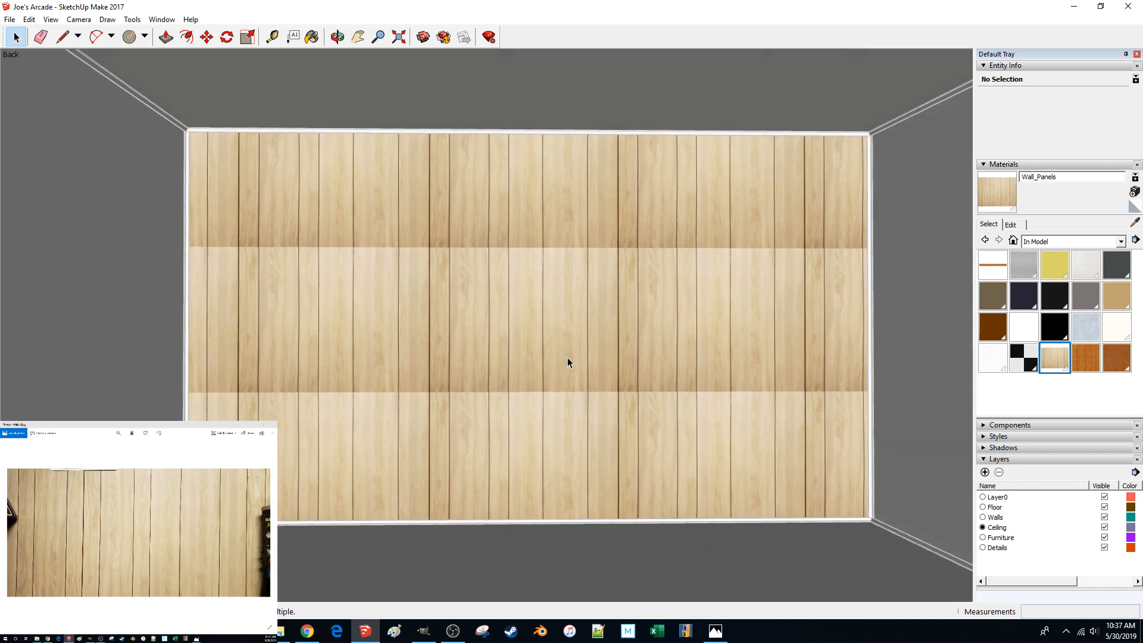
middle_drag(567, 357, 526, 353)
double_click(520, 315)
right_click(527, 306)
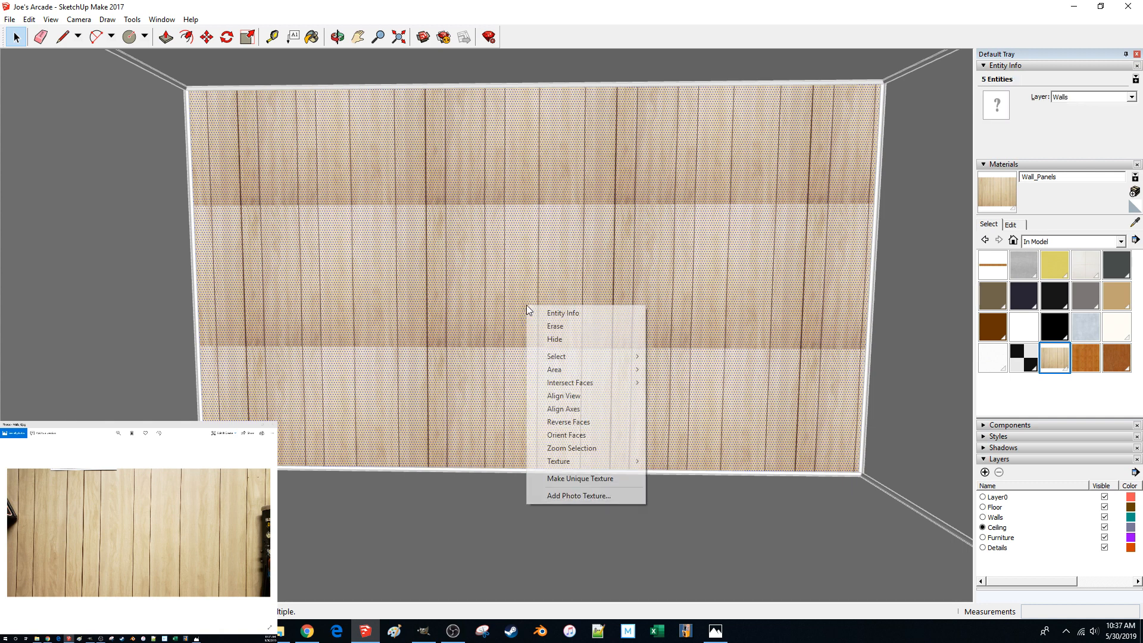
mouse_move(636, 462)
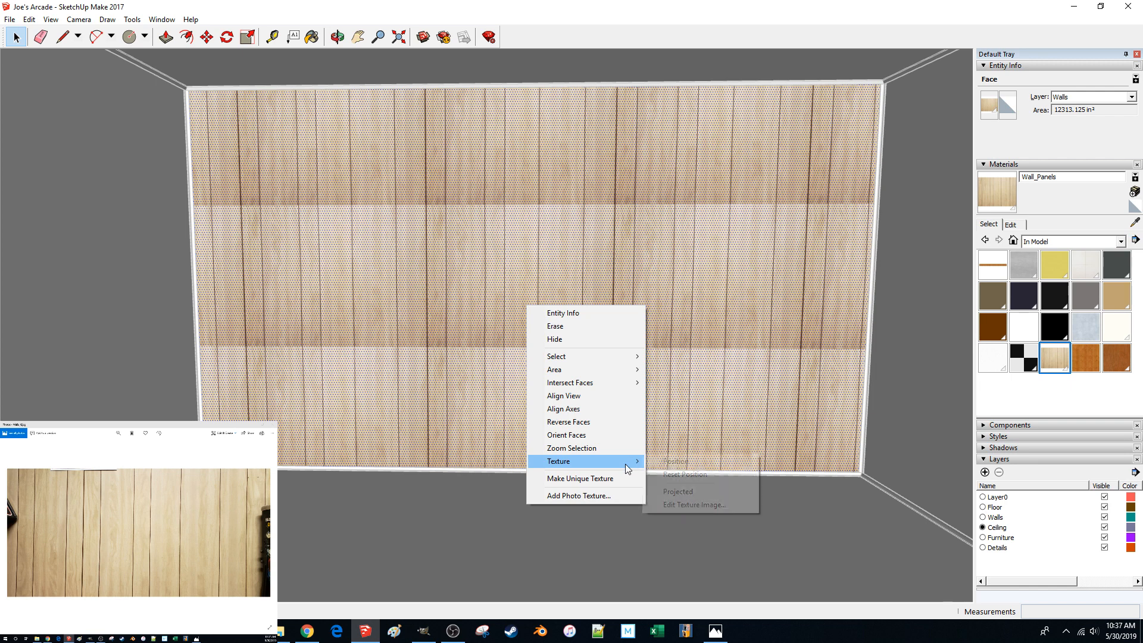
click(677, 462)
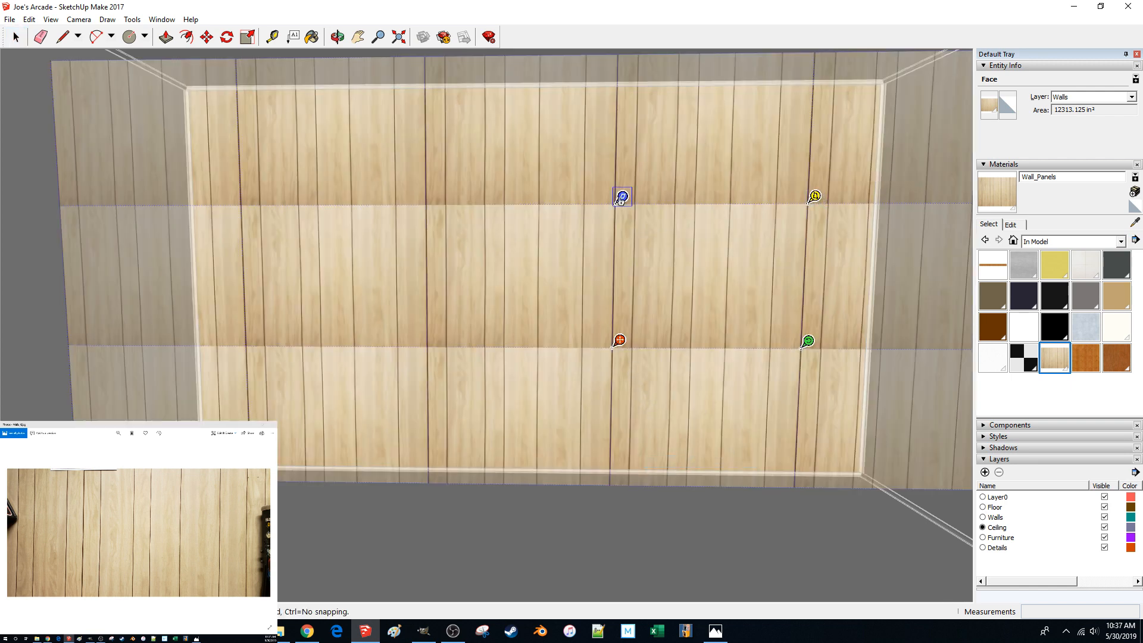
drag(621, 200, 623, 67)
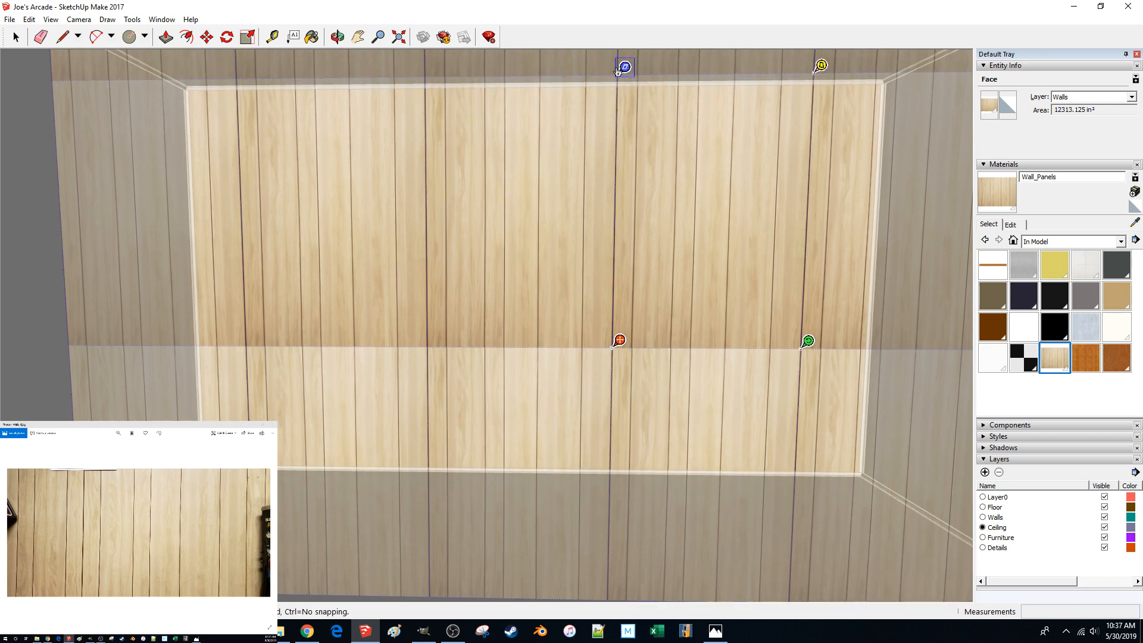
scroll(603, 193, down, 3)
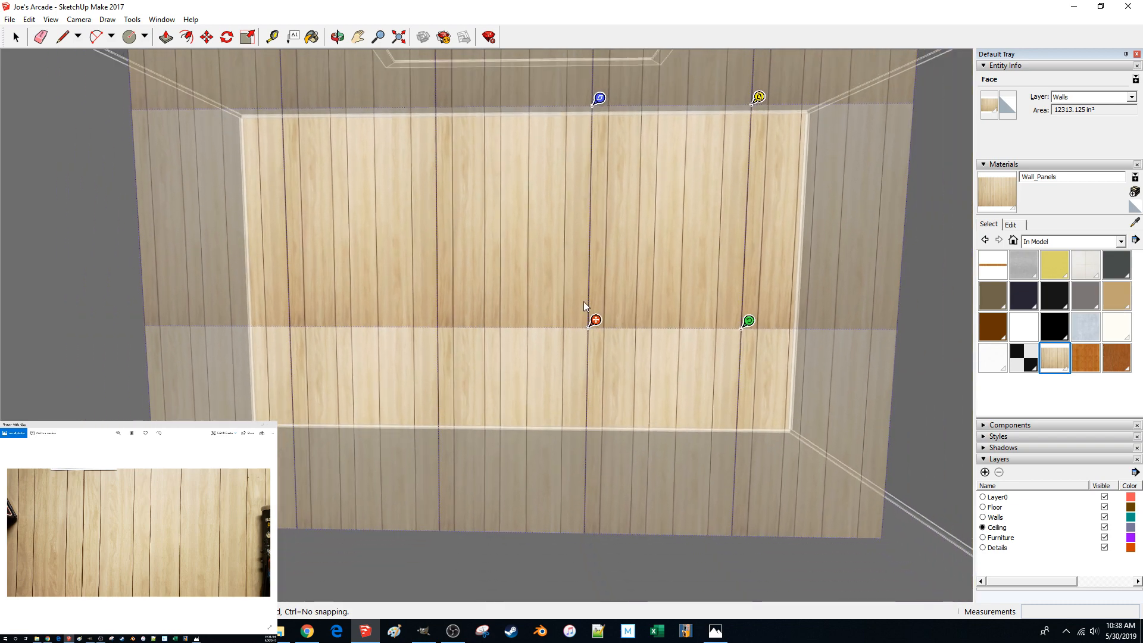
- Anchor the texture at the back wall's lower-left corner, stretch it to the wall's full height, and leave the group
mouse_move(594, 327)
mouse_down()
mouse_move(539, 354)
mouse_move(241, 432)
mouse_up()
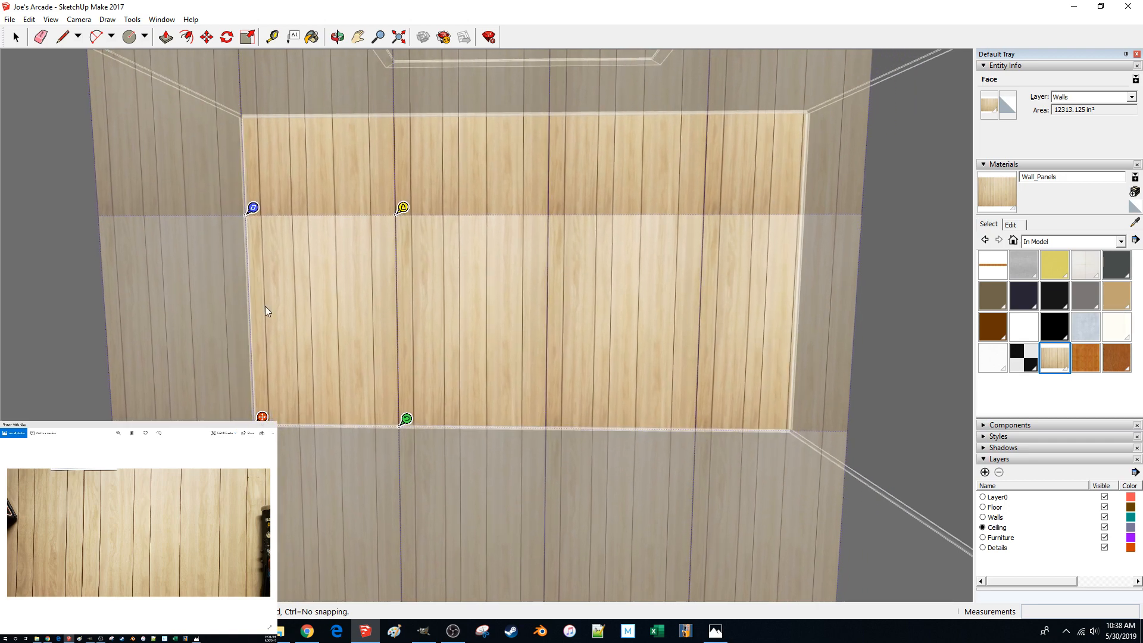
drag(252, 208, 249, 101)
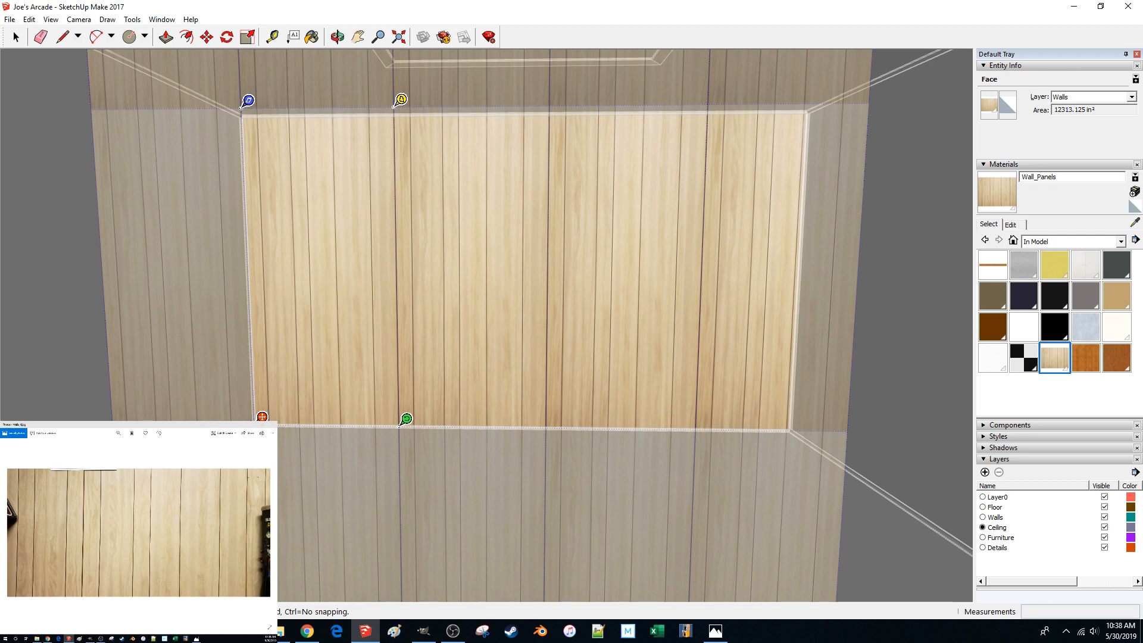
drag(262, 415, 262, 420)
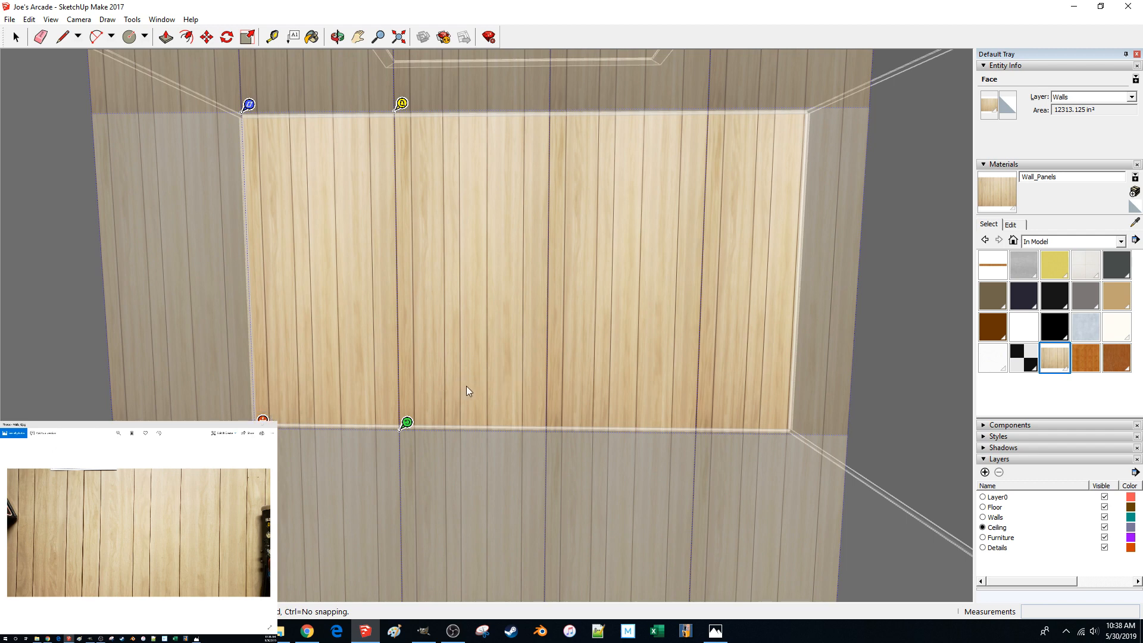
click(918, 415)
click(852, 425)
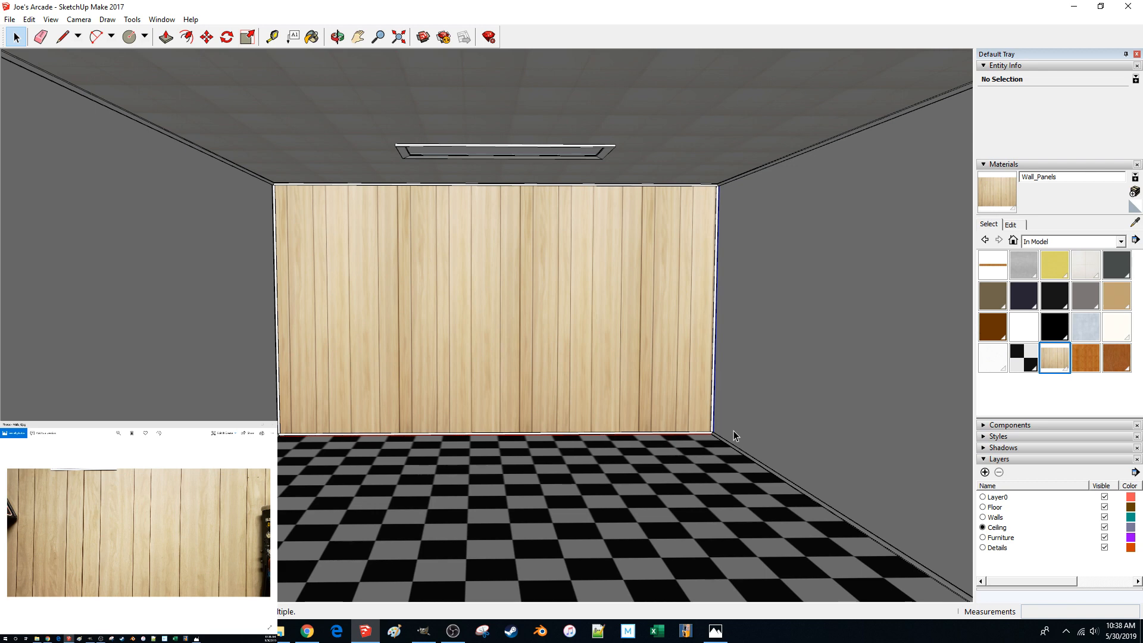
scroll(734, 435, up, 4)
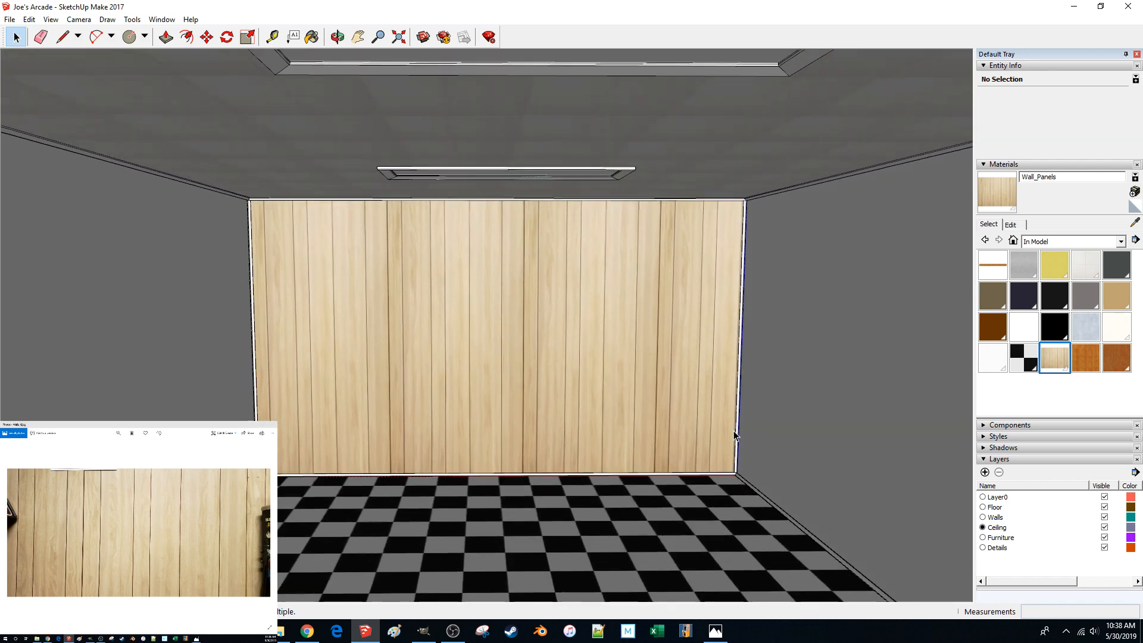
scroll(733, 435, up, 5)
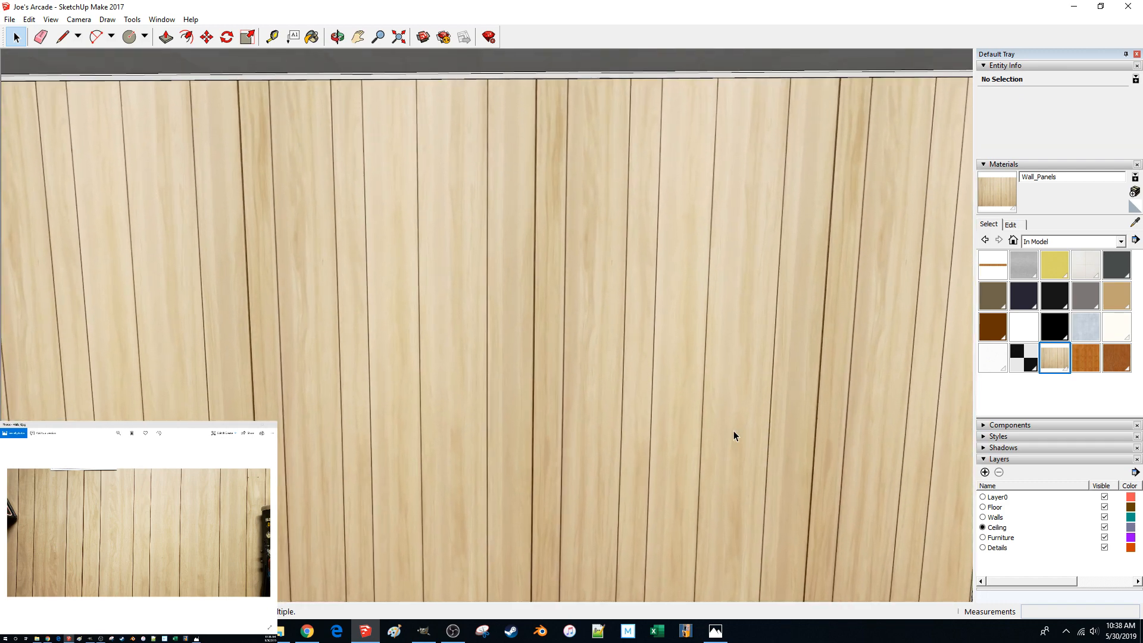
scroll(733, 435, down, 3)
scroll(734, 434, down, 10)
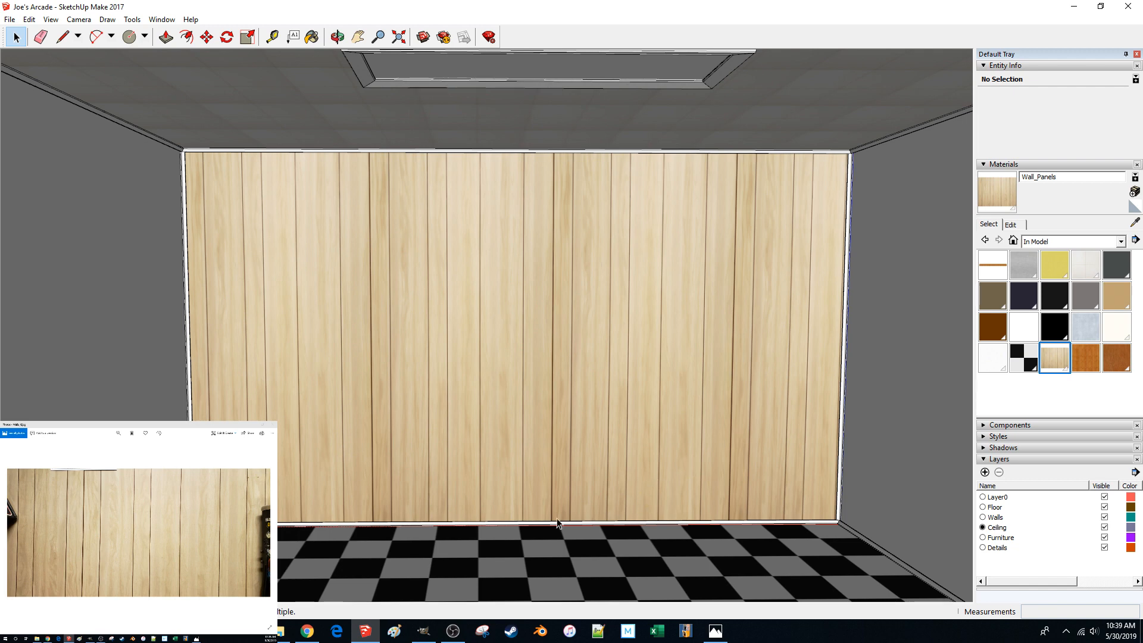
- Open the tape-measure photo 20181227_114157.jpg from the project's photo folder
mouse_move(286, 633)
click(301, 557)
click(116, 563)
key(alt+Left)
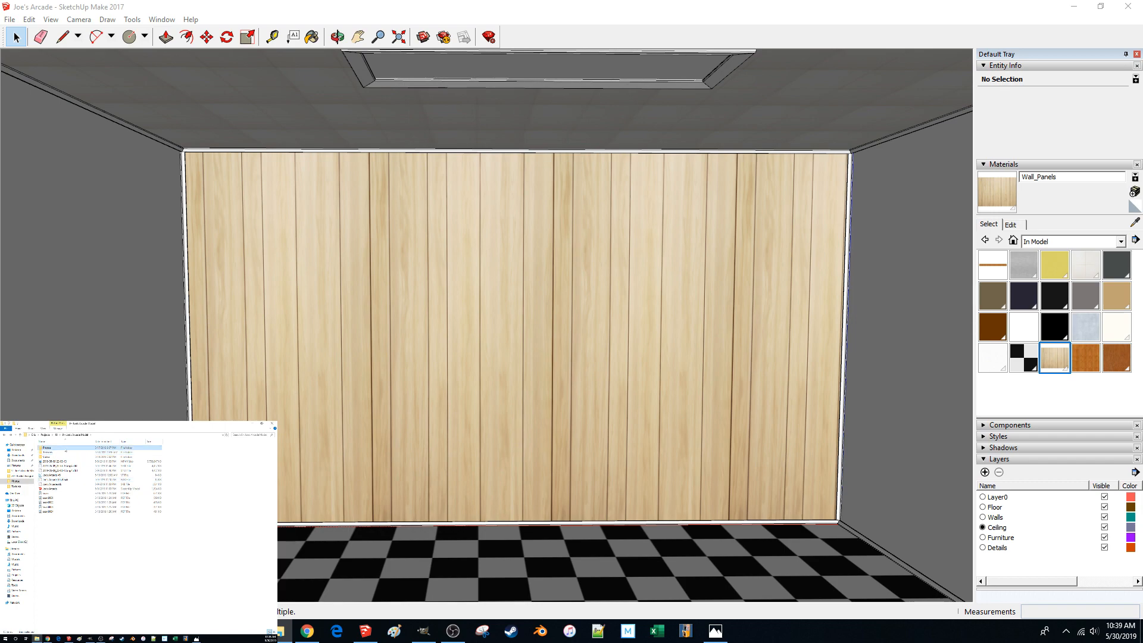
double_click(65, 447)
double_click(216, 453)
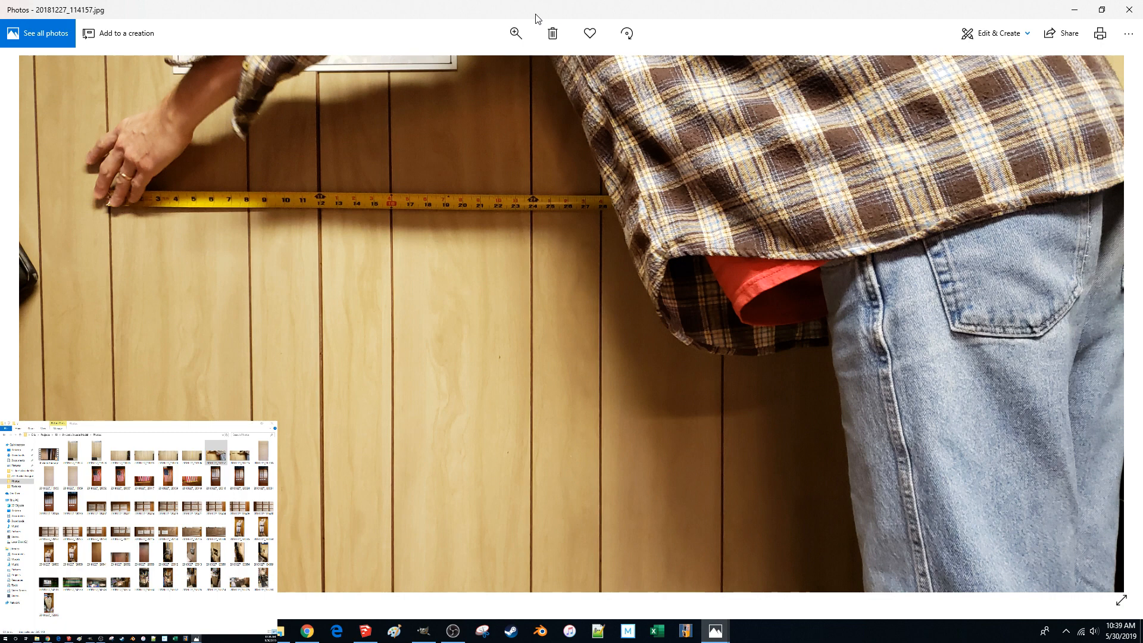
- Bring the Walls_4.jpg reference photo back into view, check the cropped panel image in GIMP, and return to SketchUp
mouse_move(716, 630)
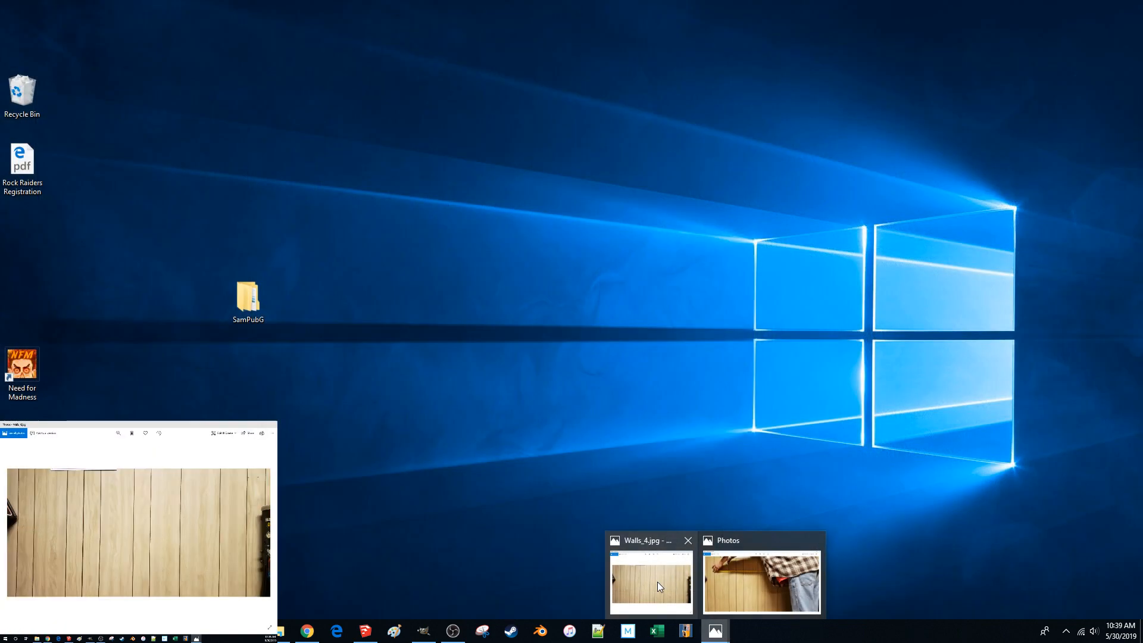
click(657, 581)
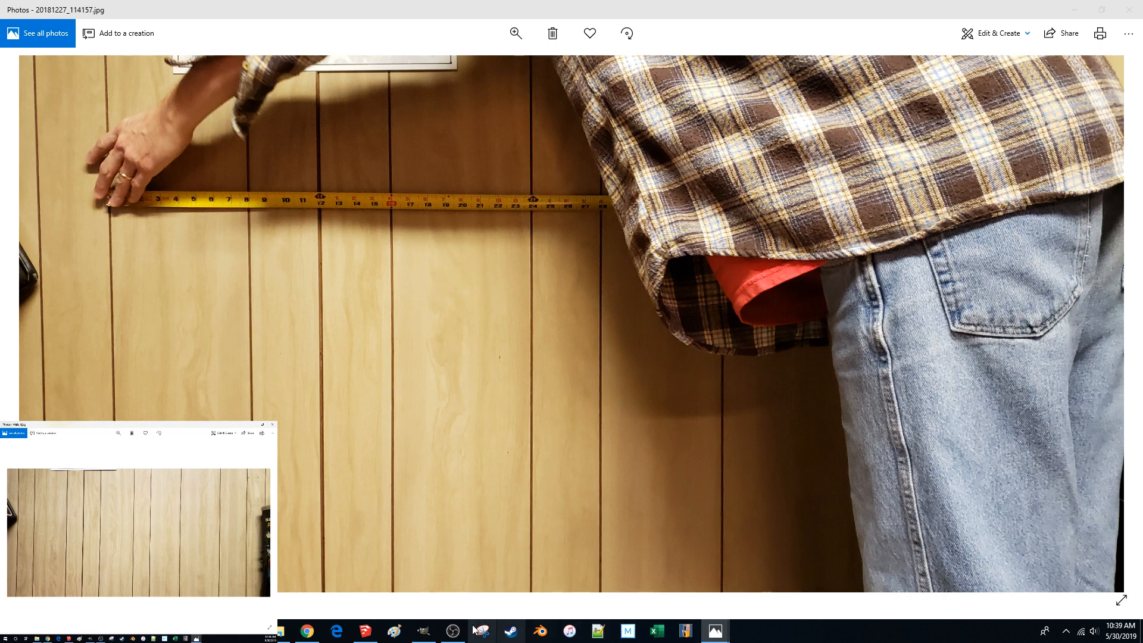
click(424, 632)
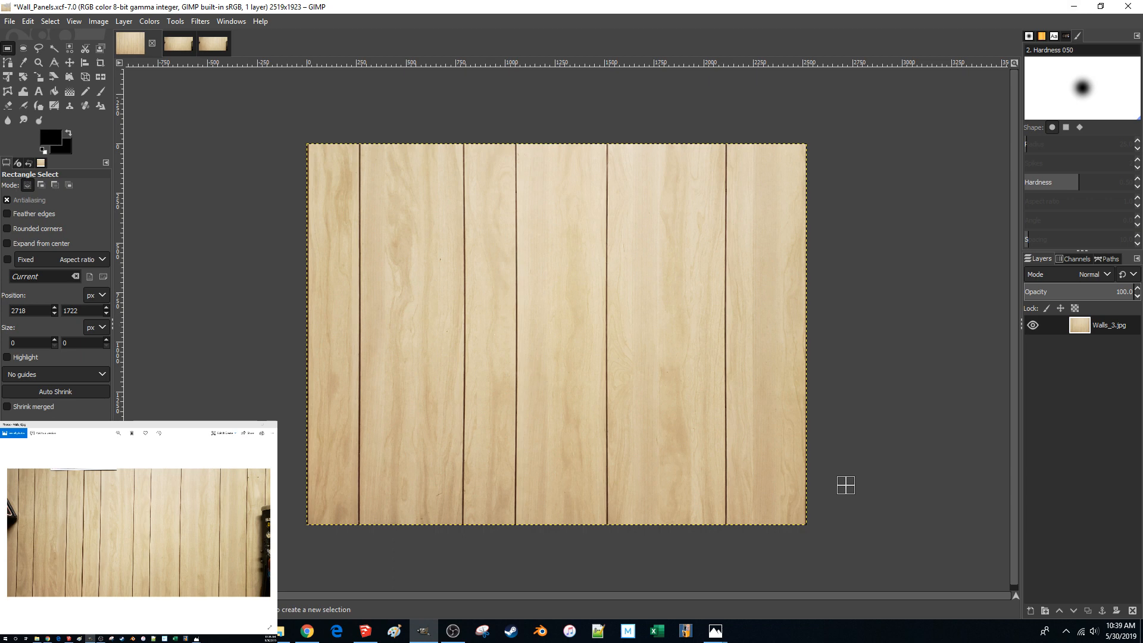
click(384, 595)
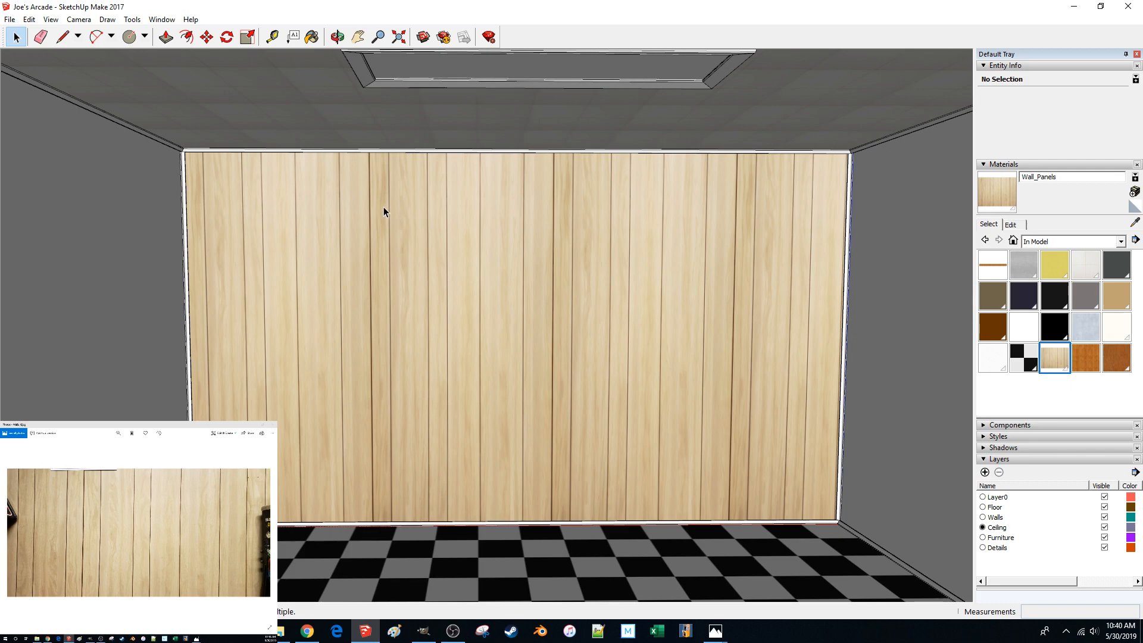
- Examine the back wall's planks, check plank widths against the tape in photo 20181227_114157.jpg, and return to SketchUp
scroll(385, 212, up, 8)
scroll(396, 193, down, 8)
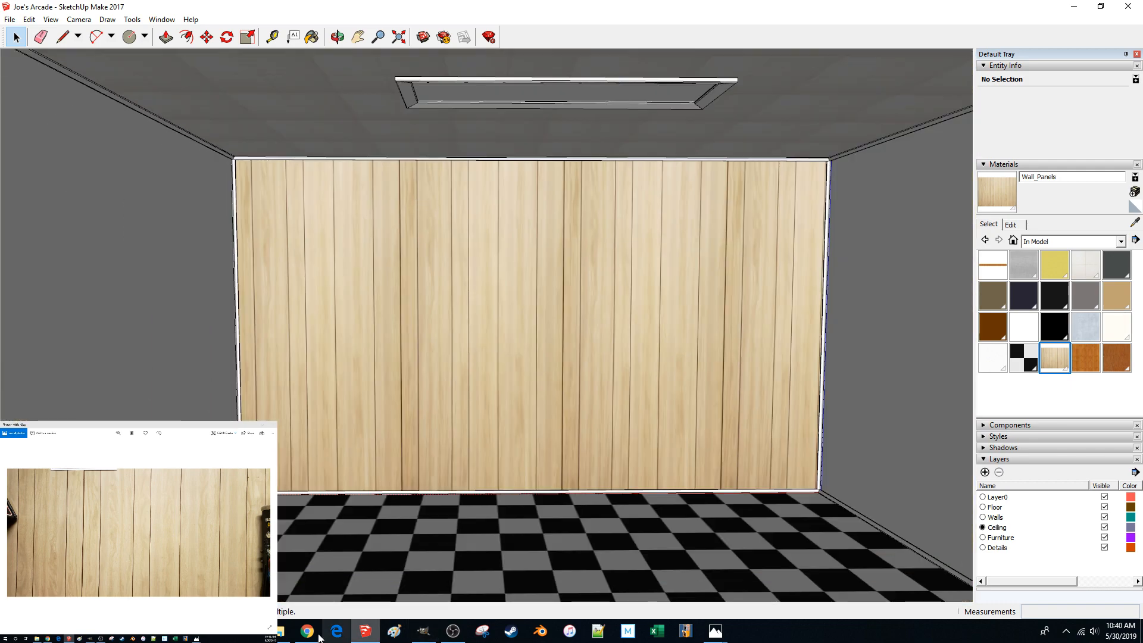
click(717, 631)
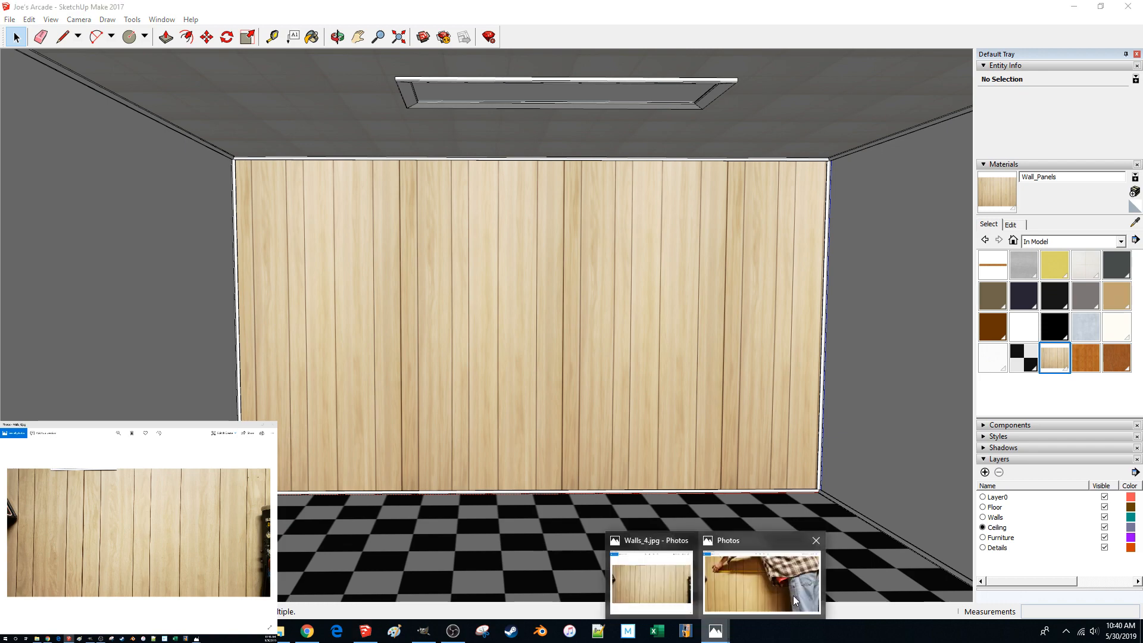
click(793, 595)
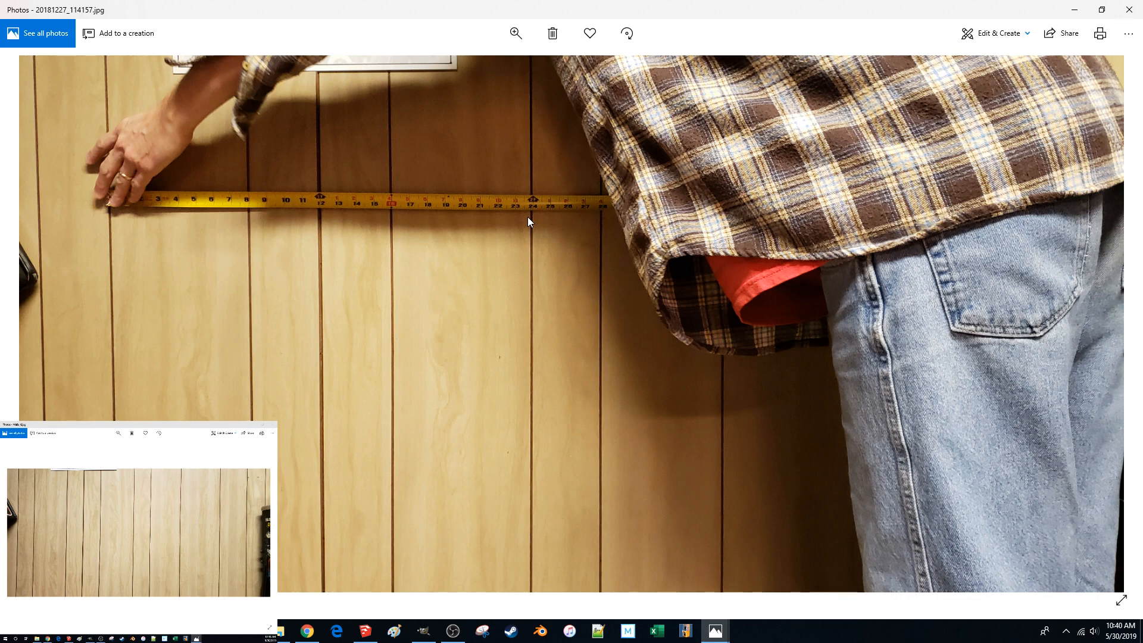
click(1079, 10)
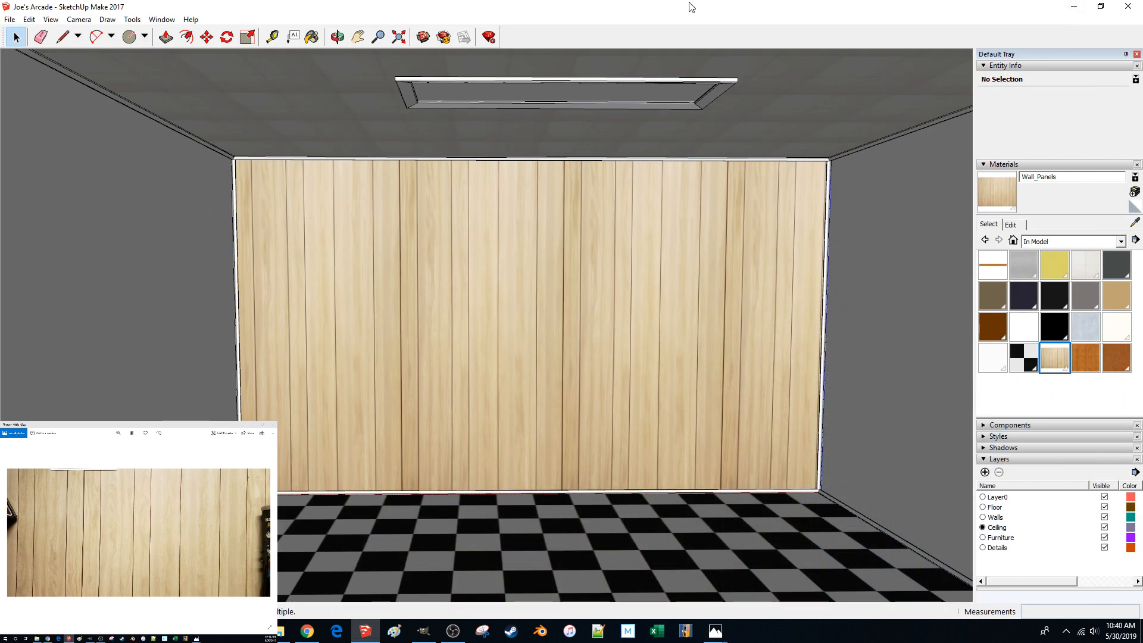
- Draw an 8" horizontal reference line across the planks on the back wall
scroll(332, 396, up, 5)
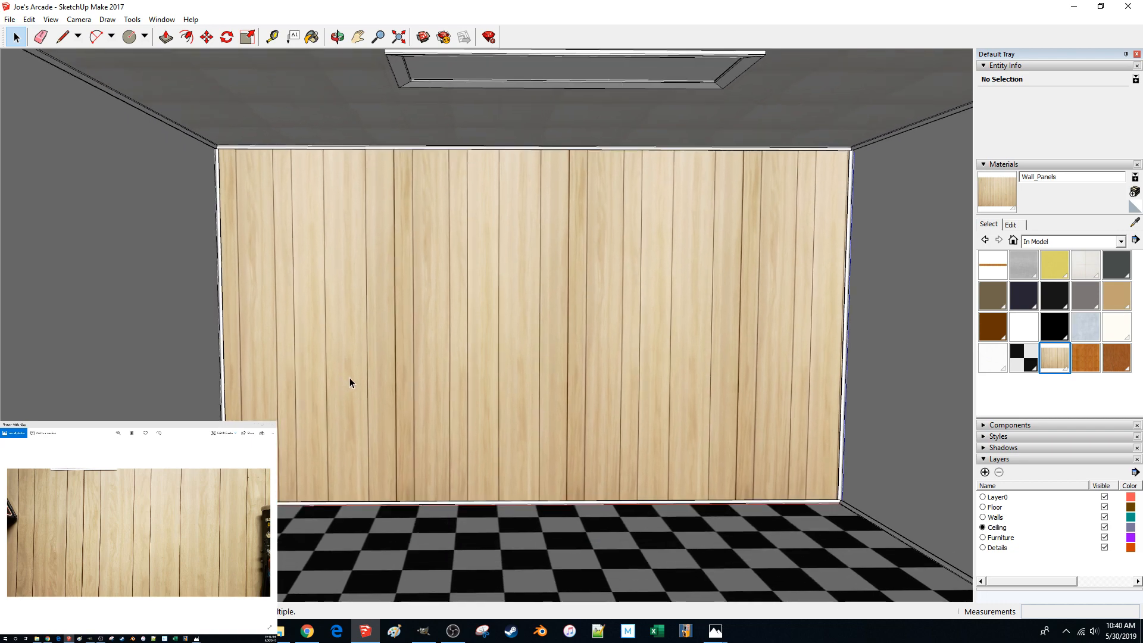
key(l)
scroll(459, 334, up, 5)
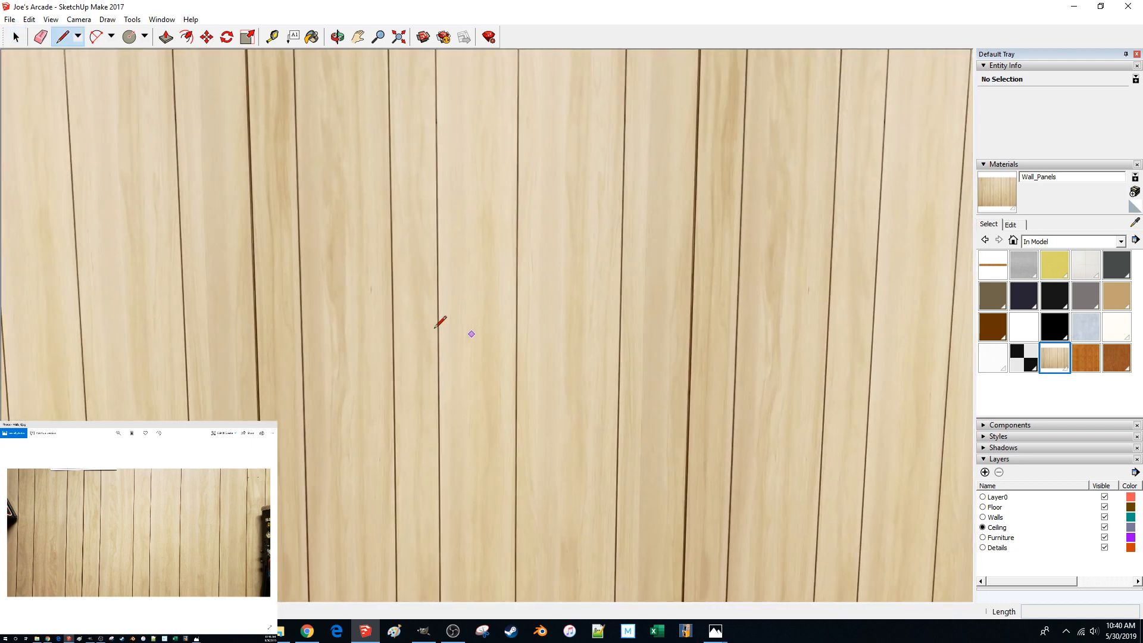
click(345, 325)
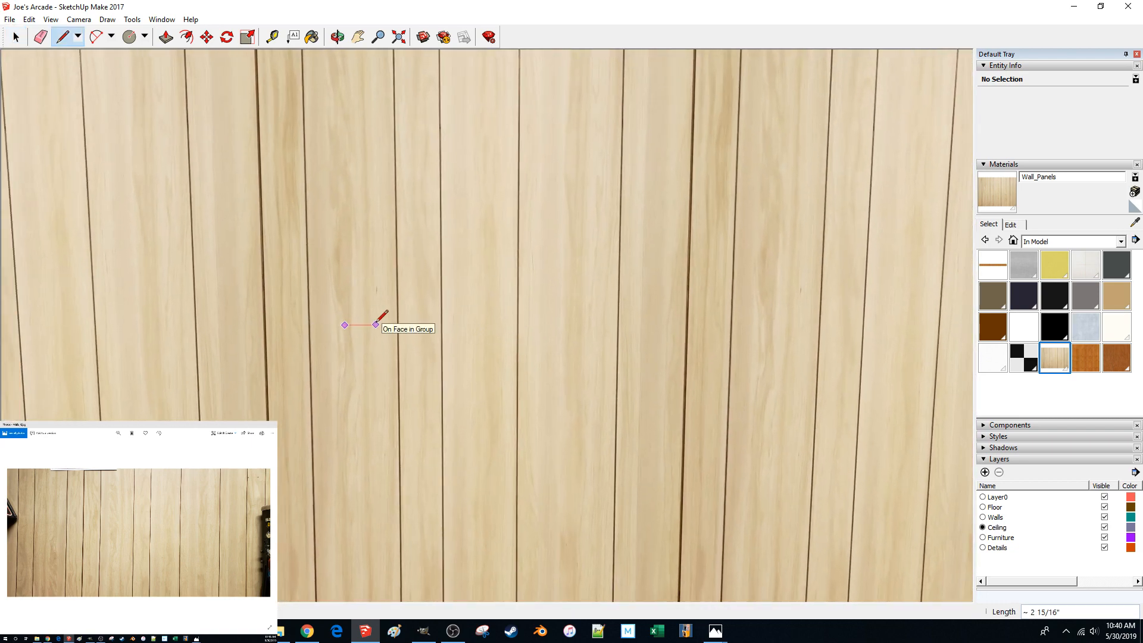
click(429, 326)
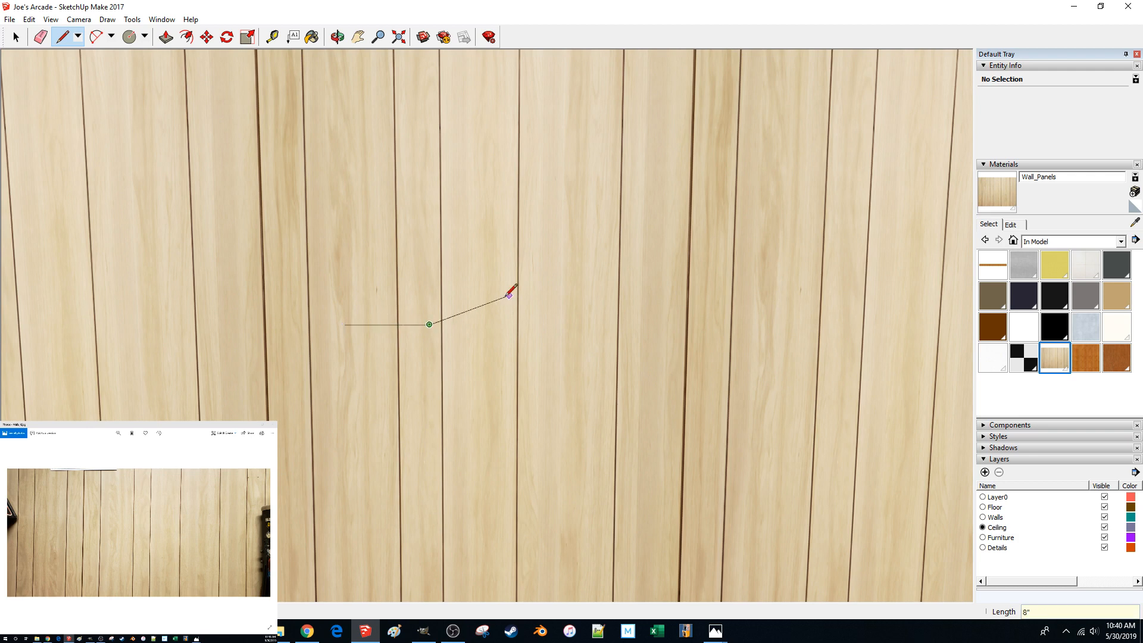
key(space)
- Move the 8" reference line about 3 1/8" left so it spans a single plank on the back wall
click(377, 325)
key(m)
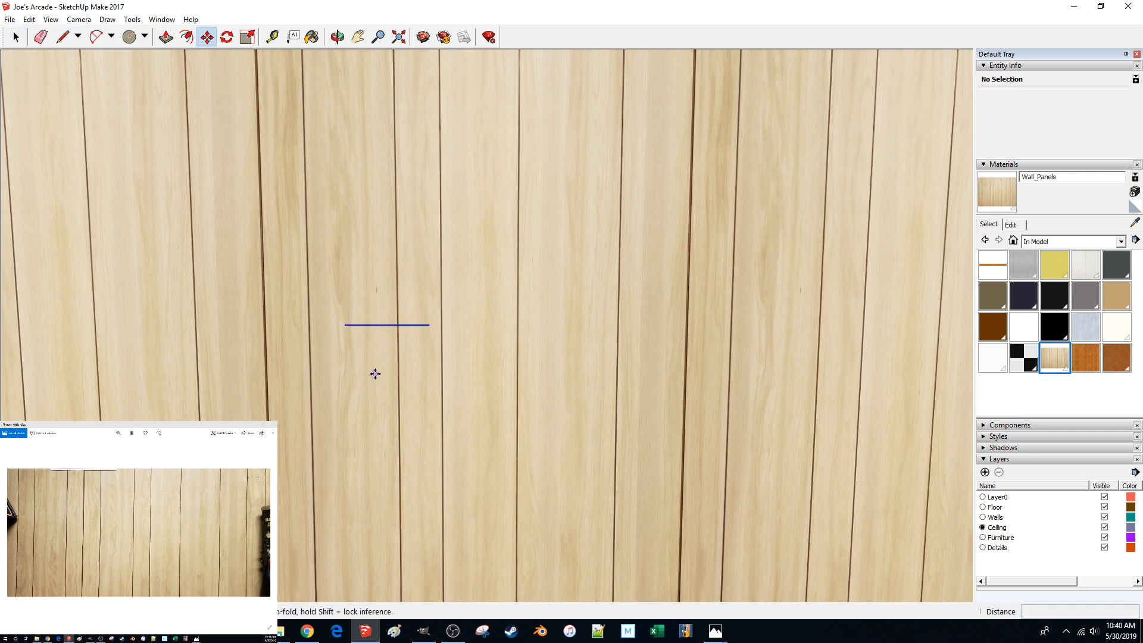
click(375, 374)
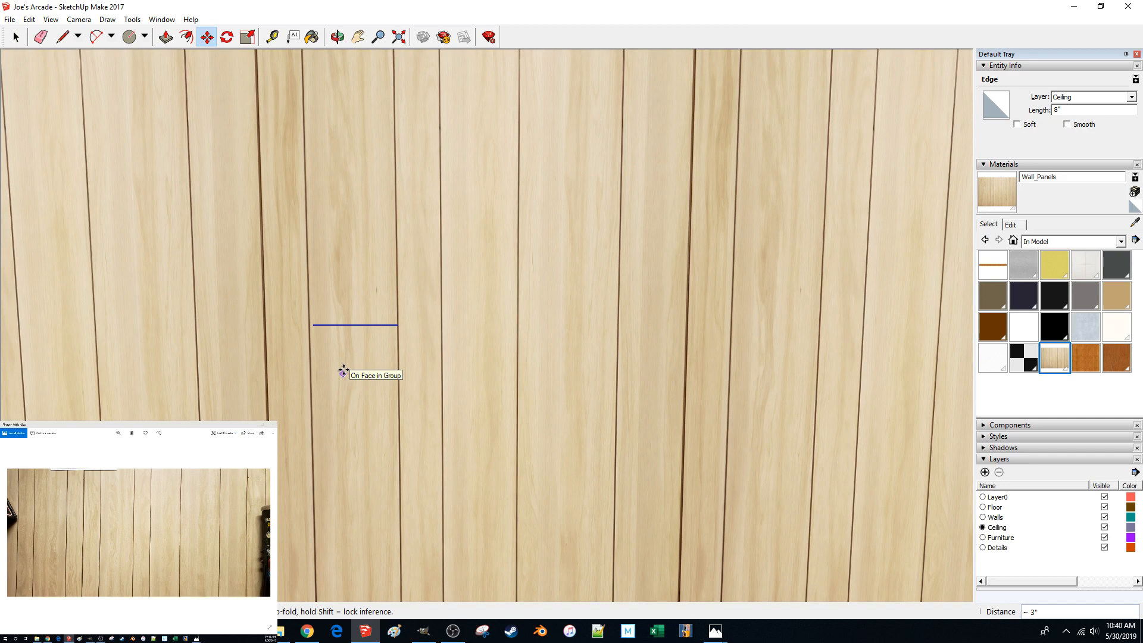
click(344, 370)
scroll(456, 319, down, 5)
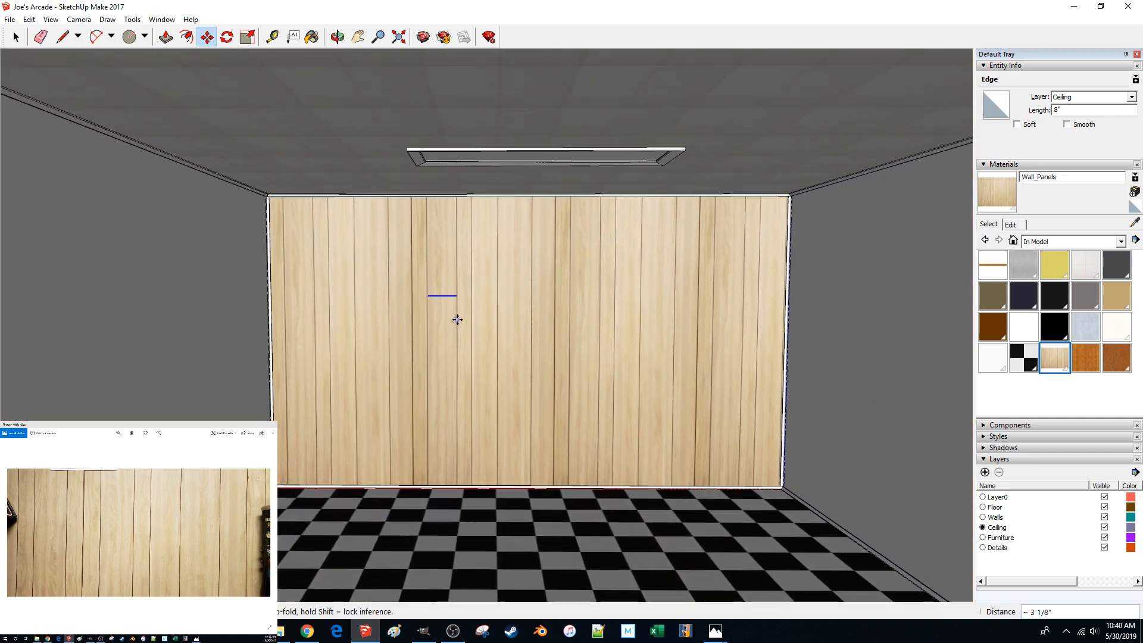
key(space)
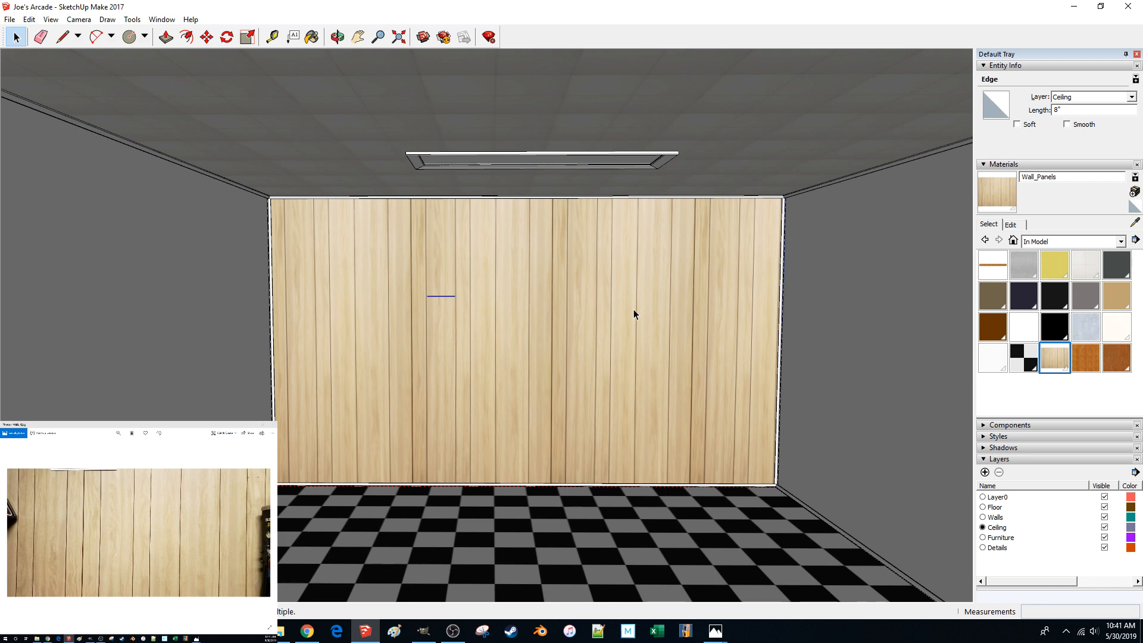
- Switch to GIMP and add a new transparent 2519 × 1923 px layer with 40.6 opacity above the panel image
click(424, 630)
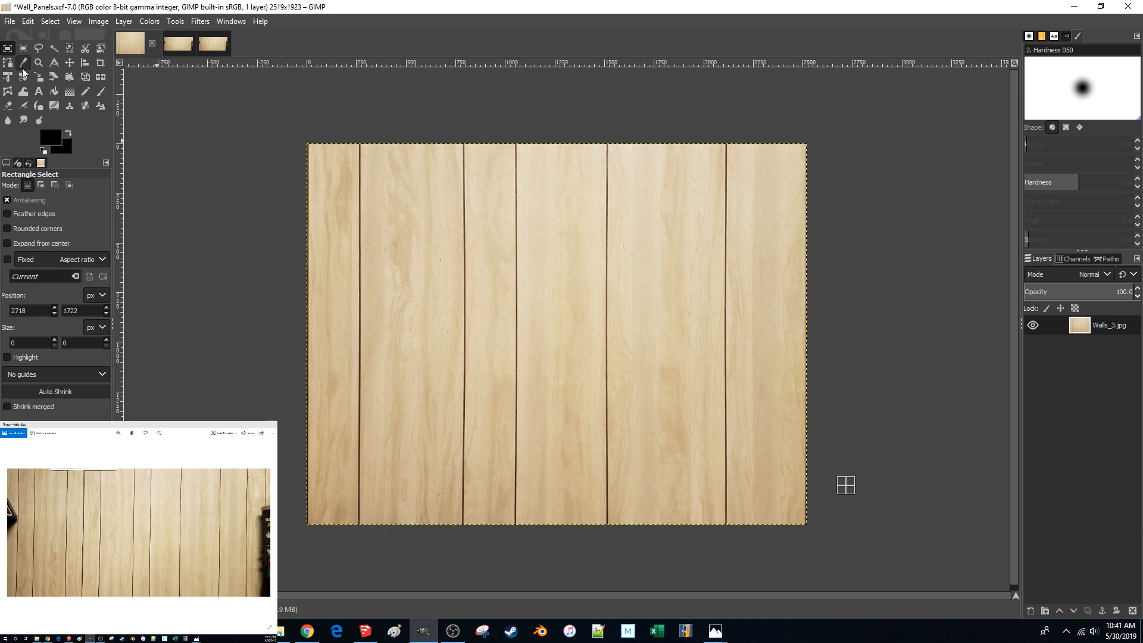
right_click(1105, 323)
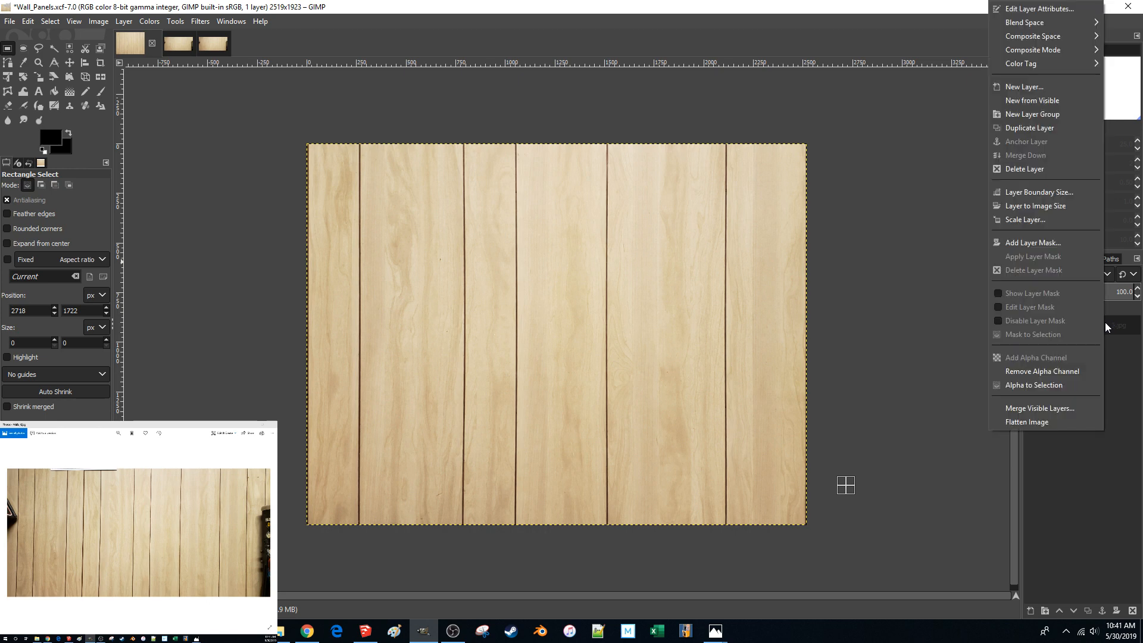
click(1033, 89)
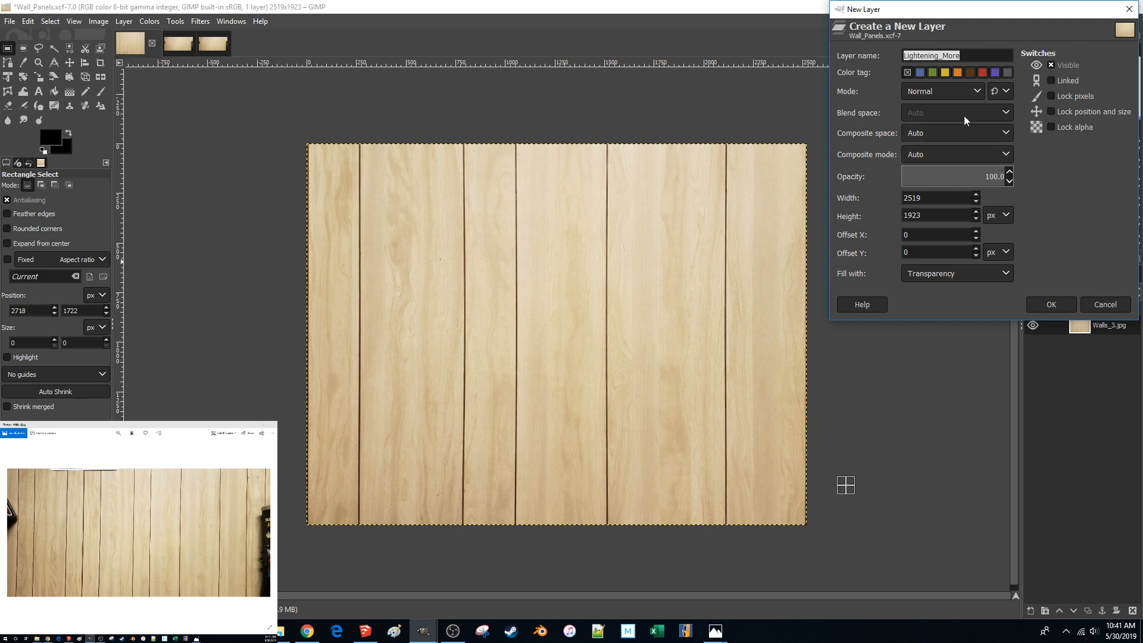
click(995, 175)
drag(996, 175, 943, 183)
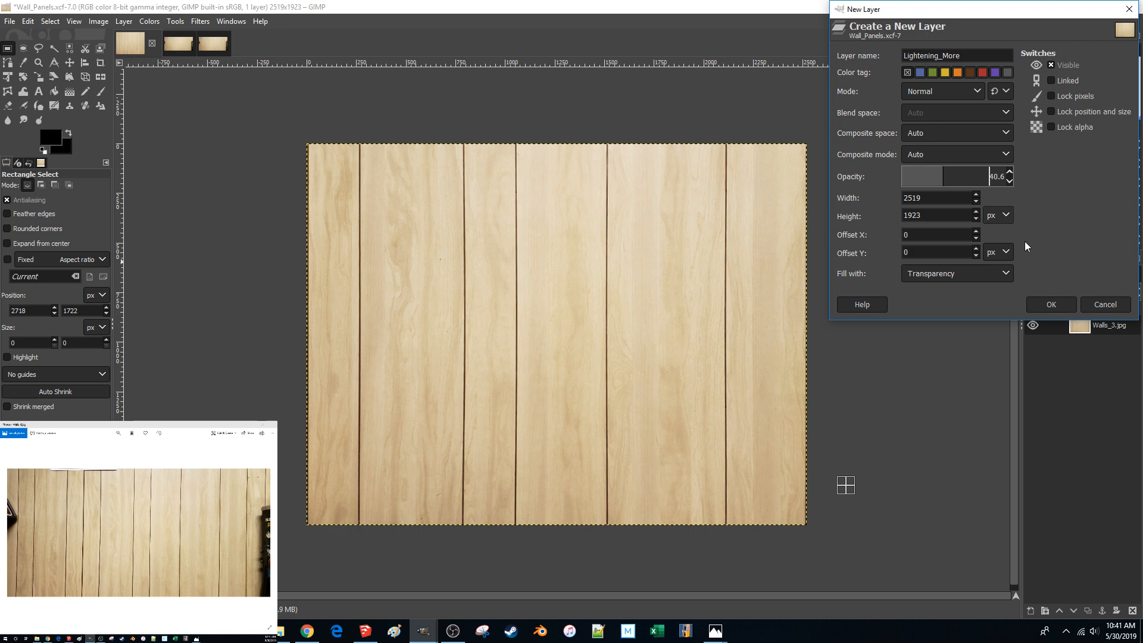
click(1051, 303)
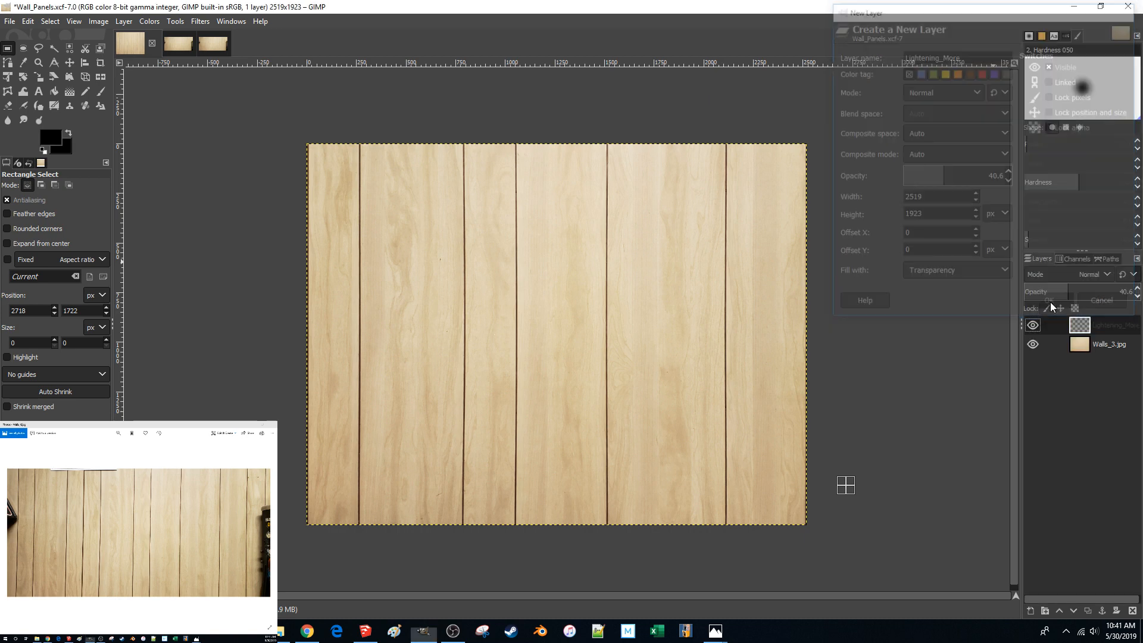
- Rename the new transparent layer as Lightening
double_click(1105, 326)
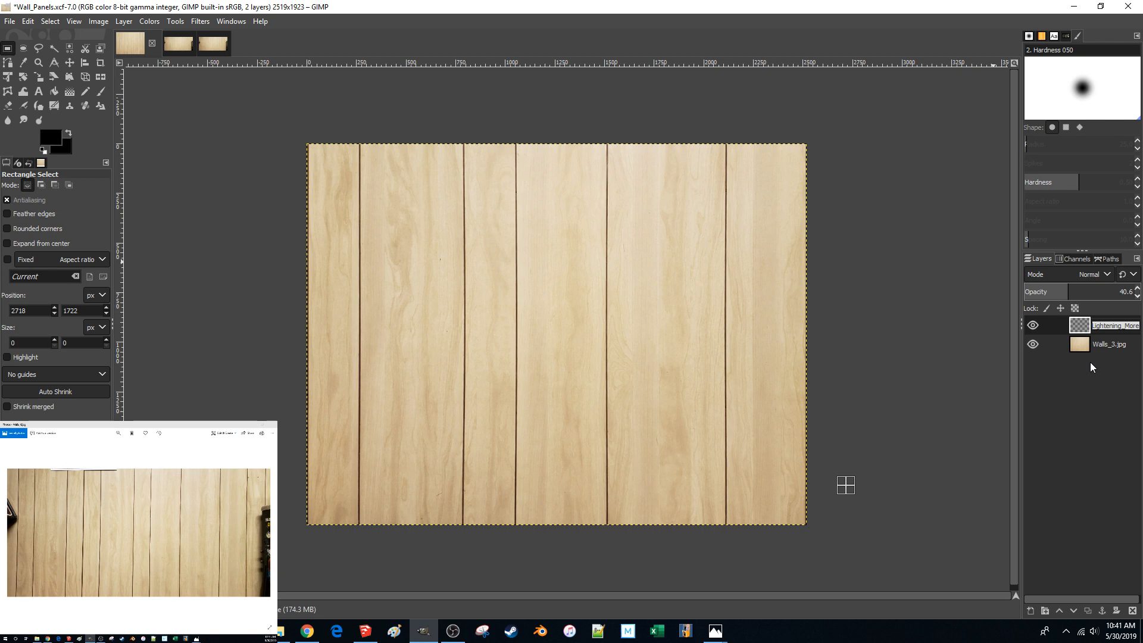
key(End)
key(BackSpace)
key(BackSpace)
key(BackSpace)
key(BackSpace)
key(BackSpace)
key(BackSpace)
key(BackSpace)
key(BackSpace)
key(BackSpace)
key(BackSpace)
key(BackSpace)
key(BackSpace)
key(BackSpace)
key(BackSpace)
key(BackSpace)
- Sample a light wood tone from the wide plank right of the image centre on the Walls_3.jpg layer as foreground color
click(1081, 346)
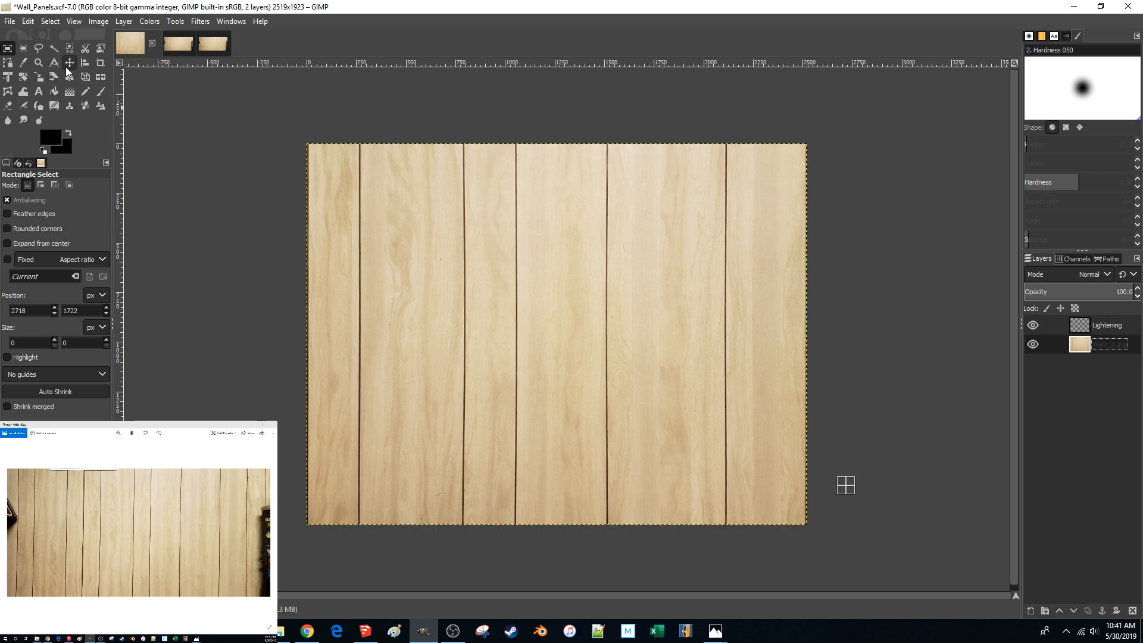
click(24, 63)
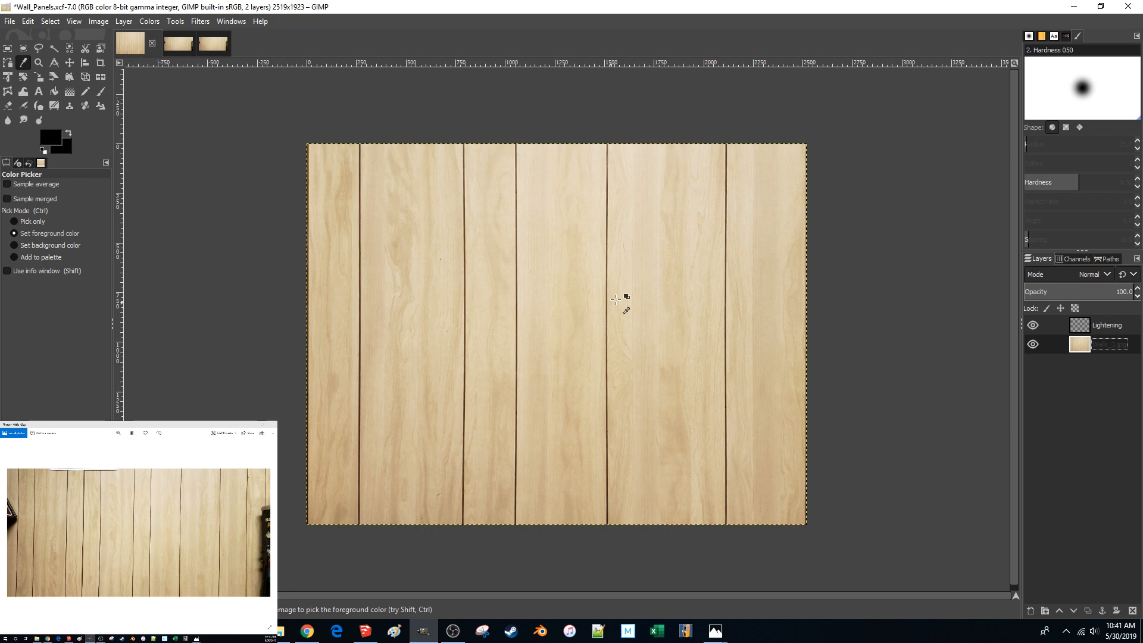
click(647, 271)
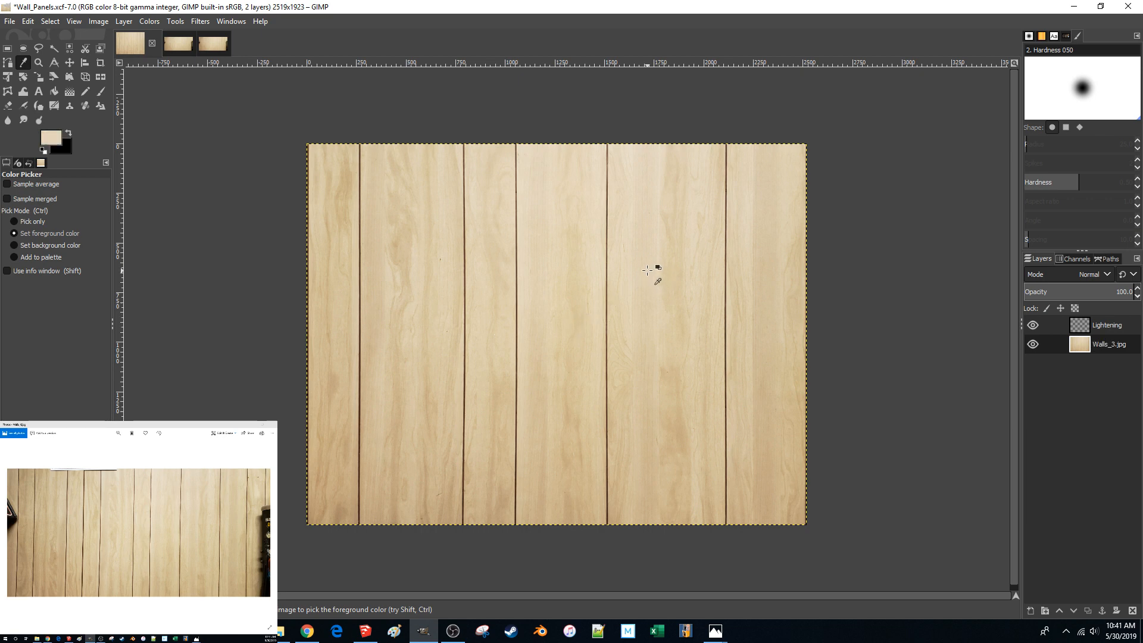
- On the Lightening layer, make a rectangular selection of 254 × 2073 px at position 10, -39 around the leftmost plank
double_click(1103, 326)
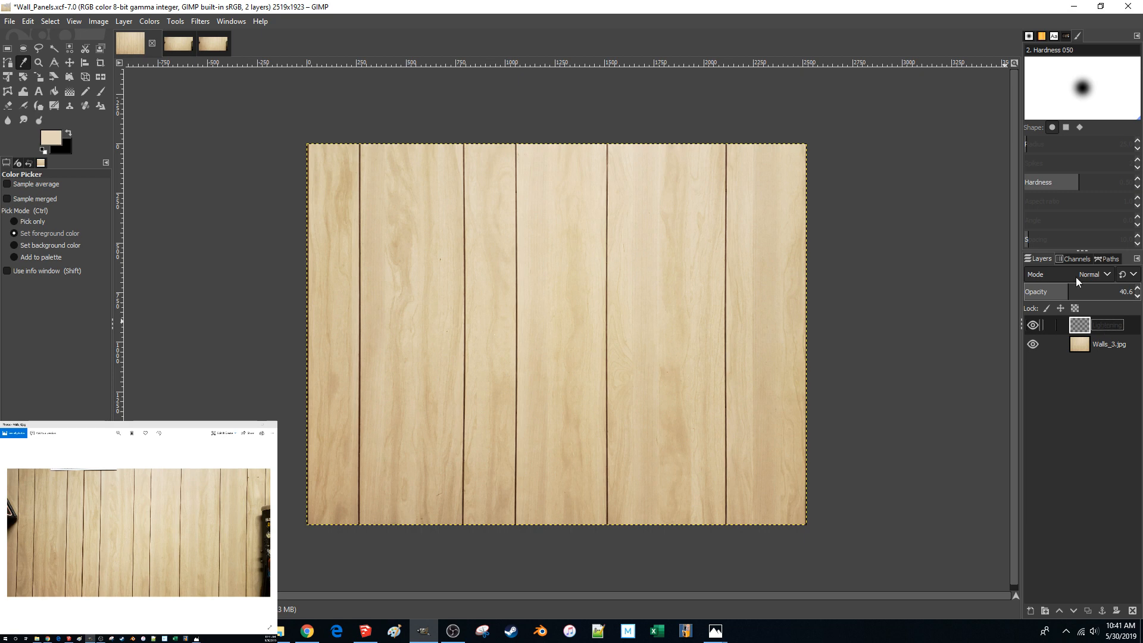
click(8, 48)
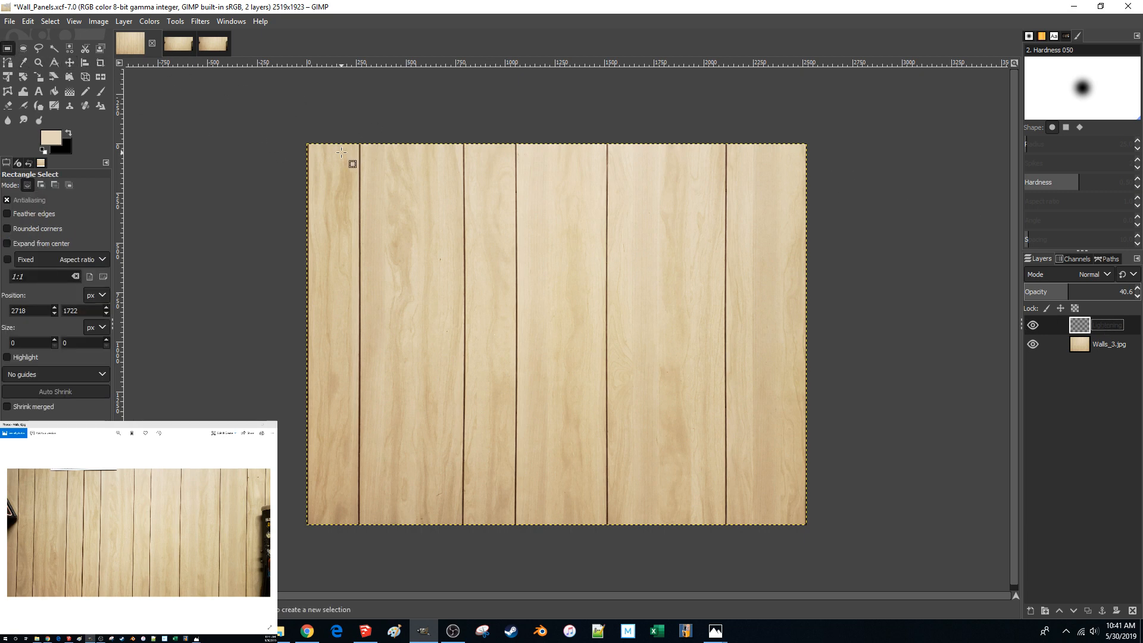
drag(349, 175, 290, 546)
drag(322, 204, 312, 151)
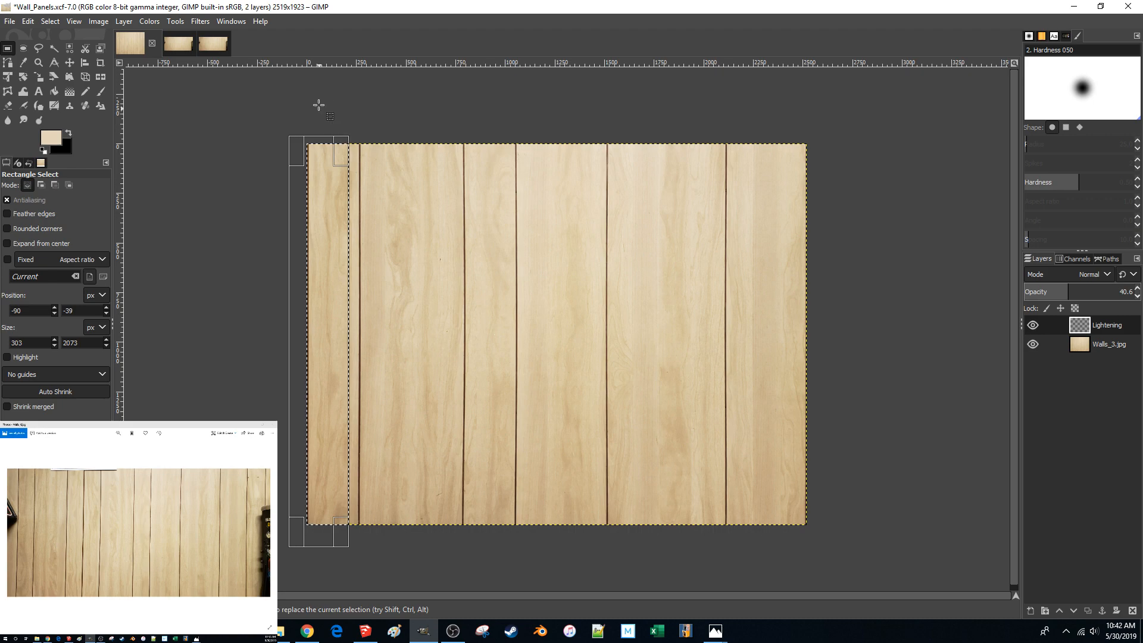
ctrl+scroll(324, 125, up, 3)
shift+scroll(279, 167, up, 2)
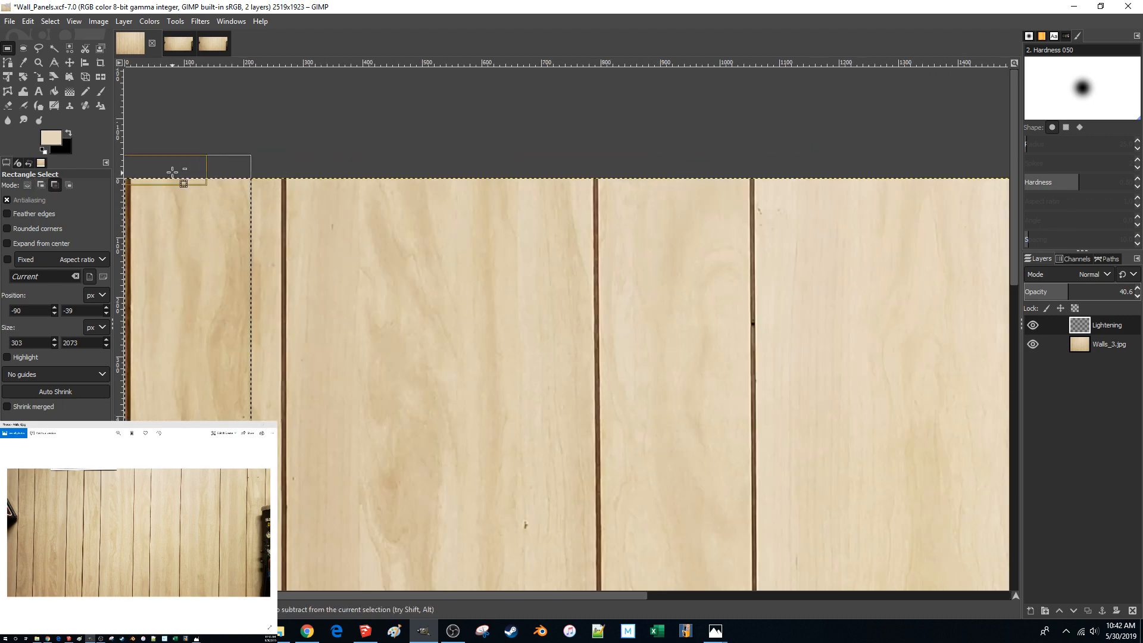
ctrl+scroll(173, 172, up, 1)
shift+scroll(202, 202, up, 1)
drag(298, 242, 345, 231)
ctrl+scroll(470, 256, down, 2)
drag(296, 280, 302, 279)
ctrl+scroll(321, 233, up, 5)
key(Left)
key(Left)
key(Left)
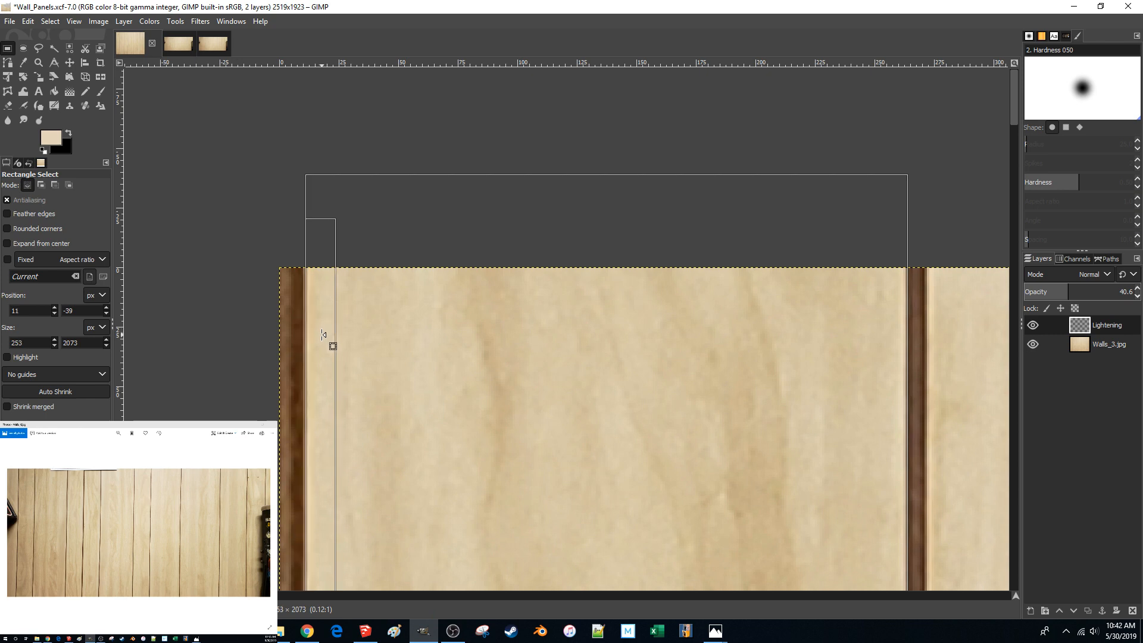
key(Left)
scroll(364, 271, down, 14)
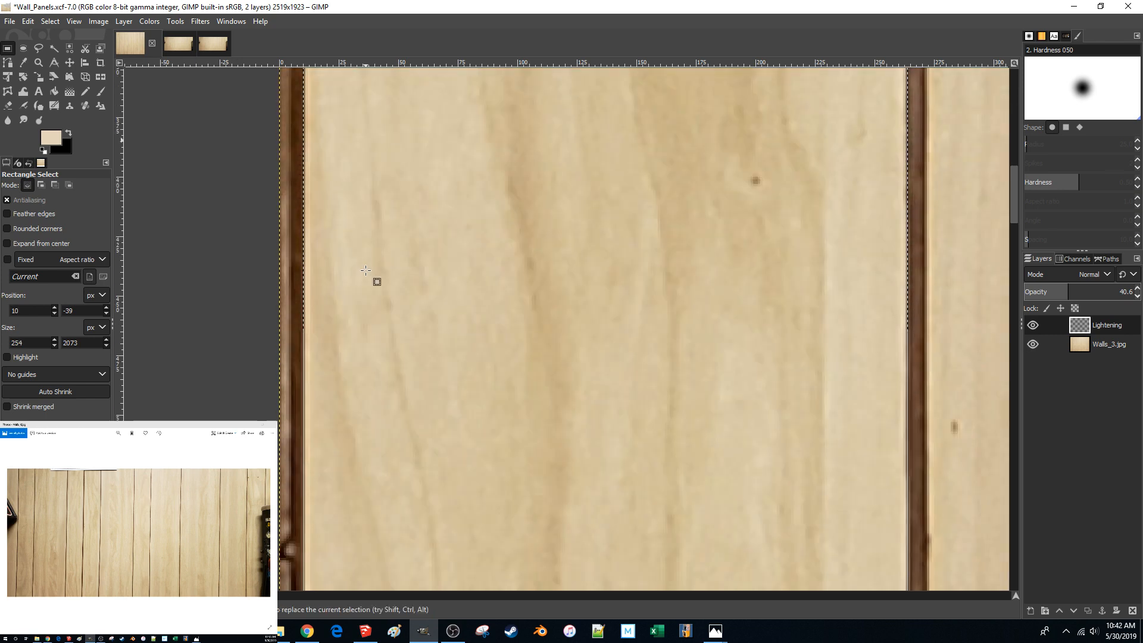
ctrl+scroll(376, 296, down, 2)
ctrl+scroll(376, 296, down, 5)
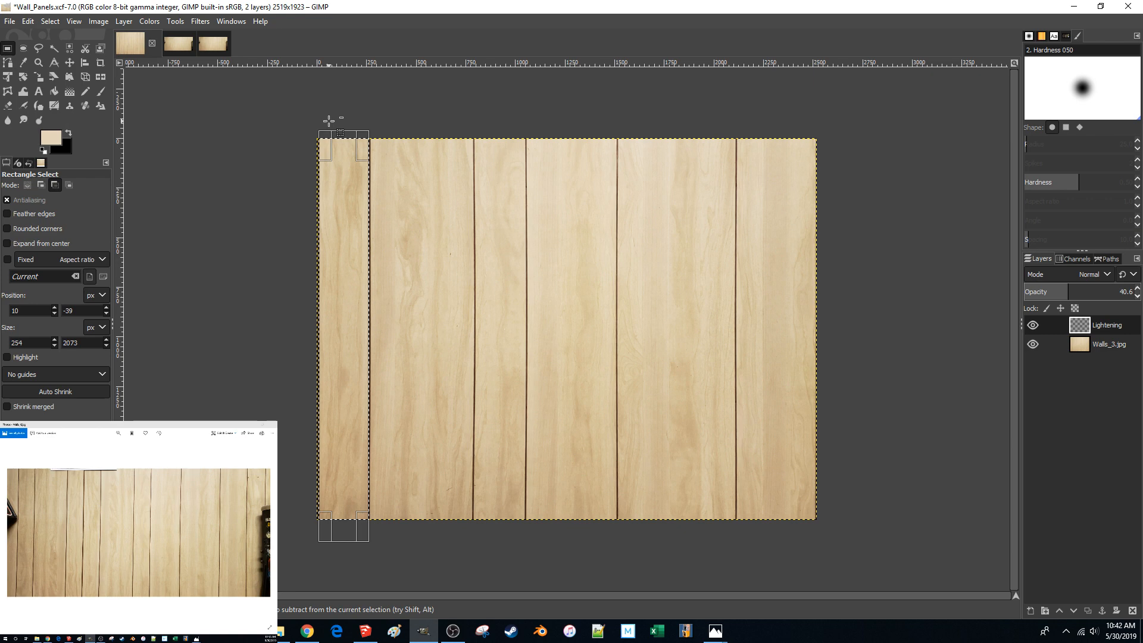
- Bucket-fill the selected leftmost plank area with the sampled light wood color
ctrl+scroll(331, 117, up, 1)
key(shift+b)
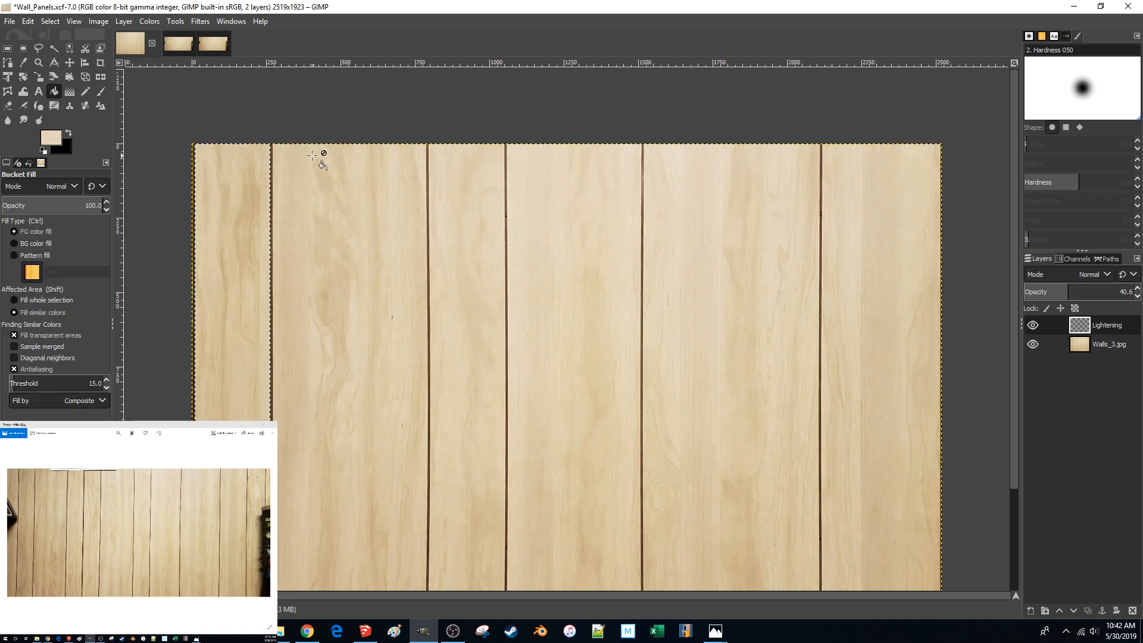
ctrl+click(235, 179)
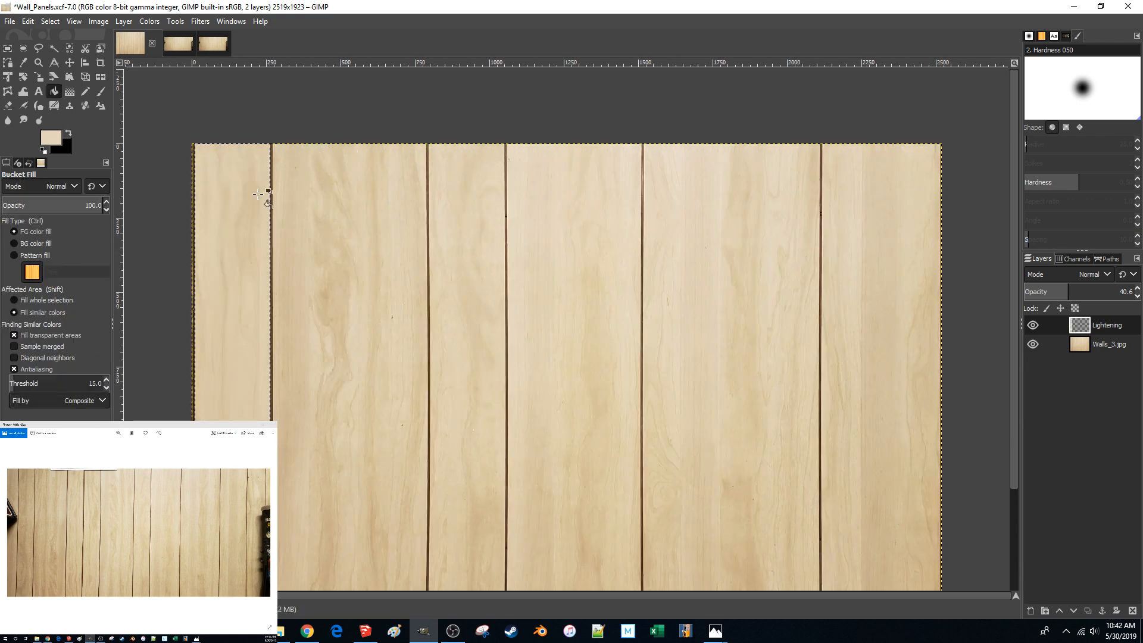
ctrl+scroll(328, 211, down, 1)
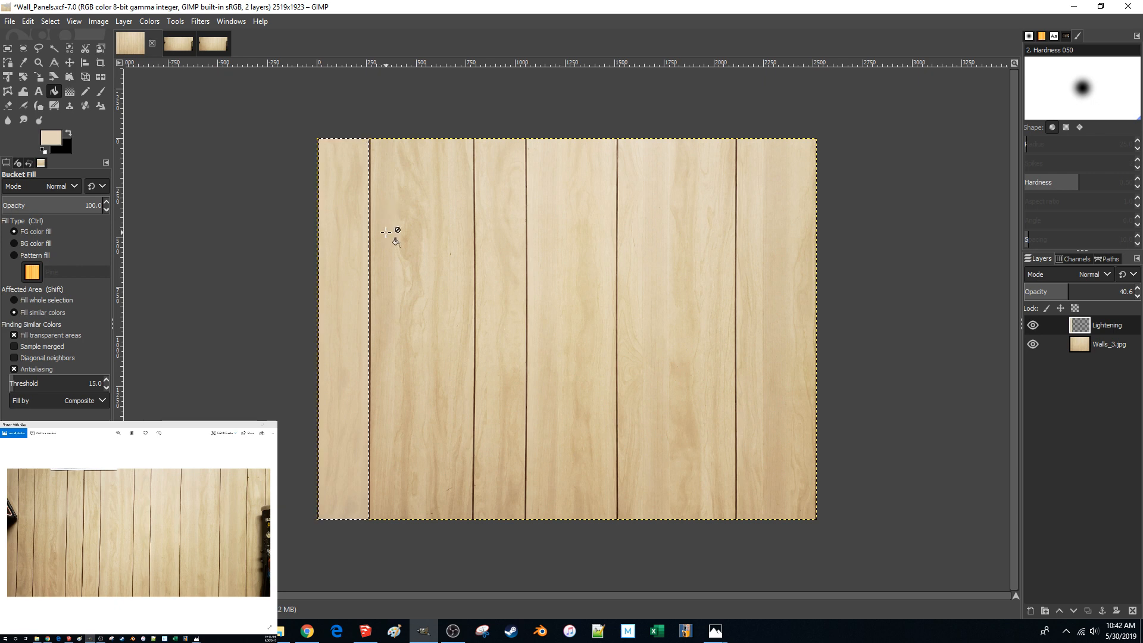
- Clear the selection and lower the Lightening layer's opacity to 10.8
key(shift+ctrl+a)
right_click(1120, 331)
key(Escape)
click(1111, 291)
drag(1111, 295, 1038, 293)
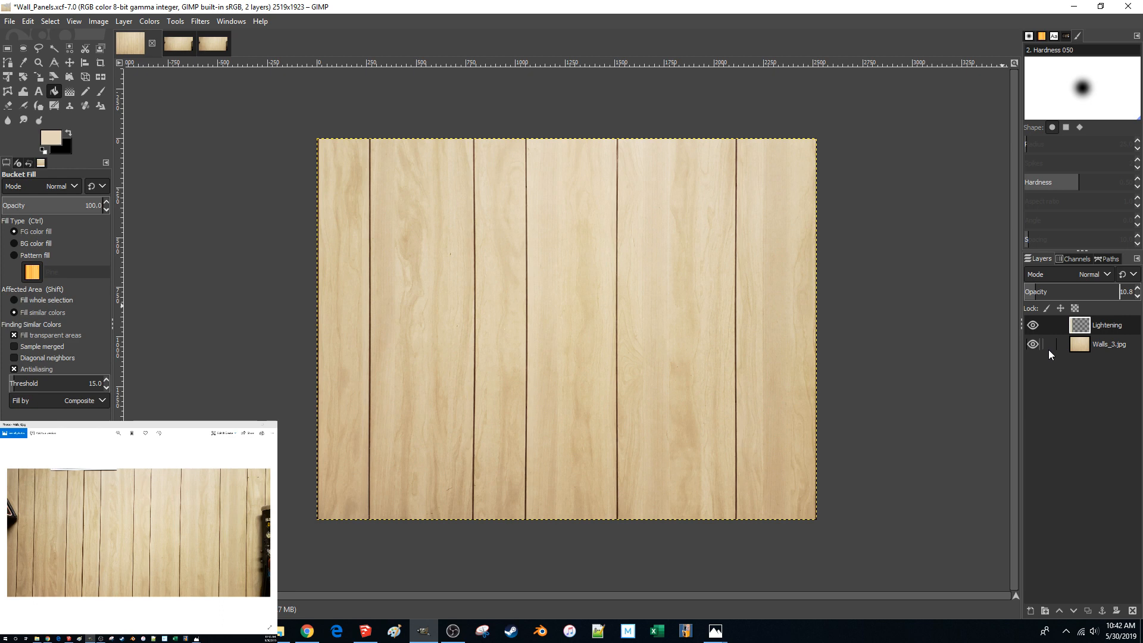
click(1080, 423)
- Save Wall_Panels.xcf and export the image over the existing Wall_Panels.png in the Textures folder
click(11, 21)
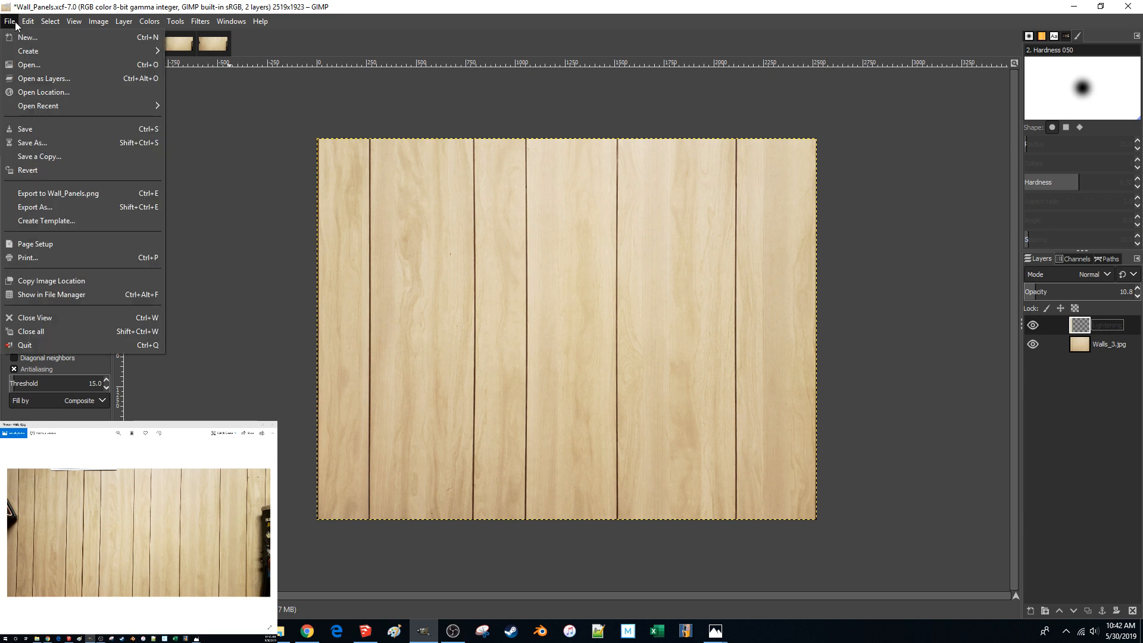
click(31, 126)
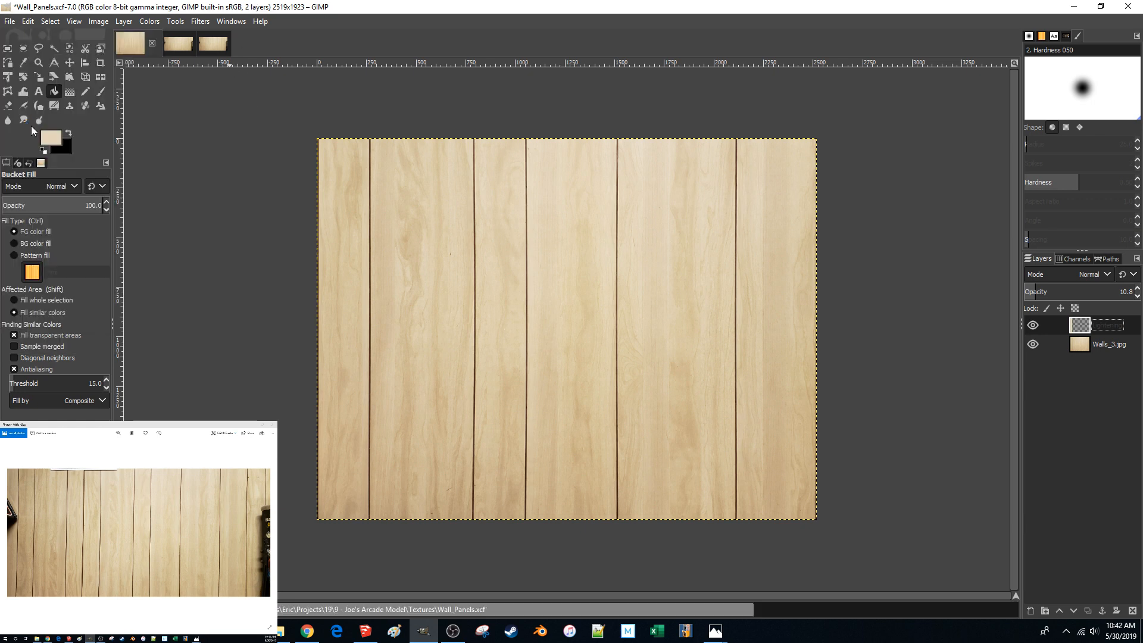
click(10, 21)
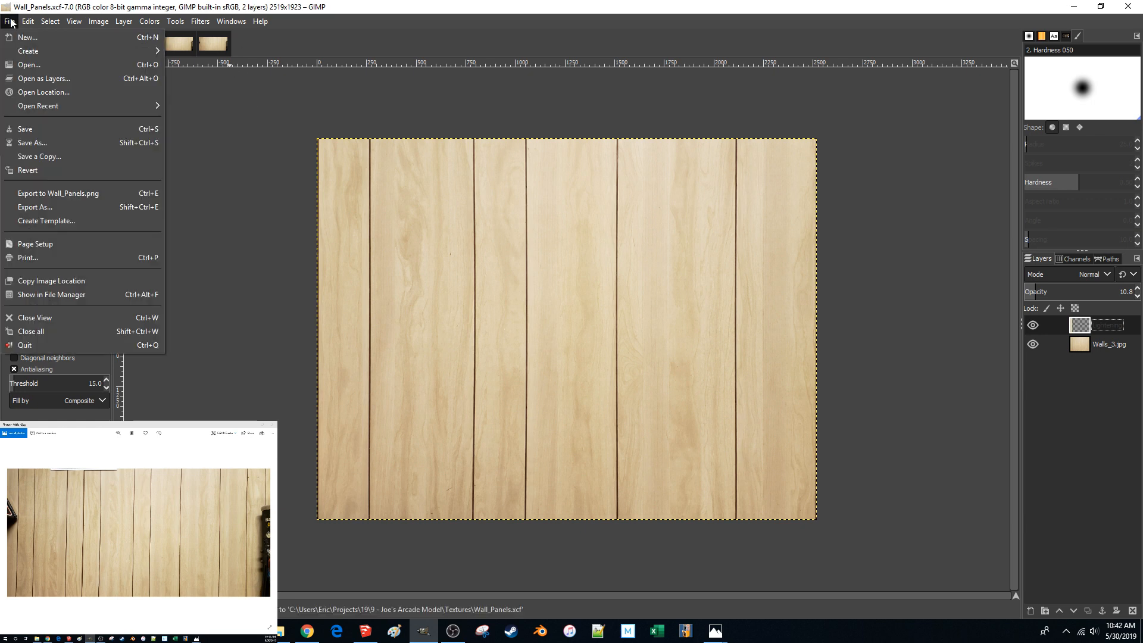
click(66, 207)
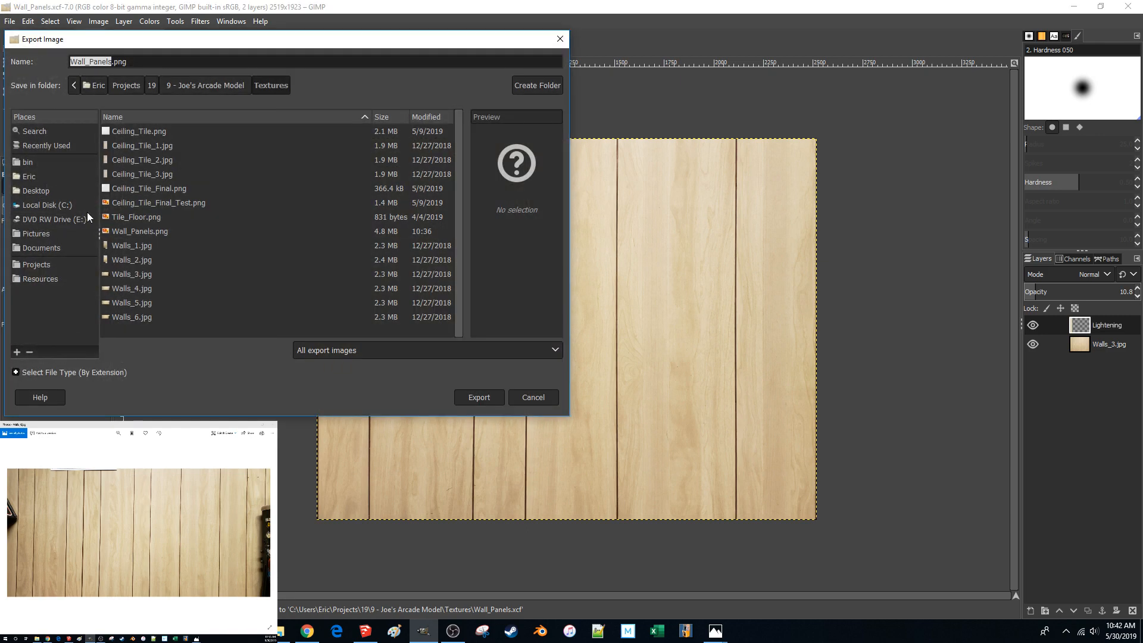
double_click(133, 231)
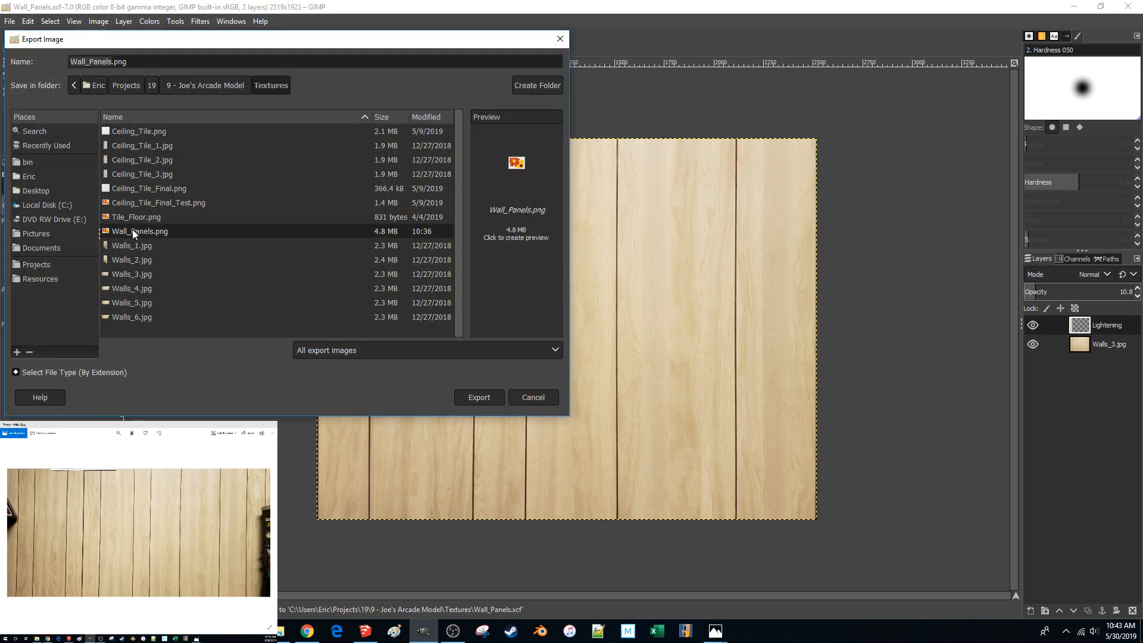
click(306, 279)
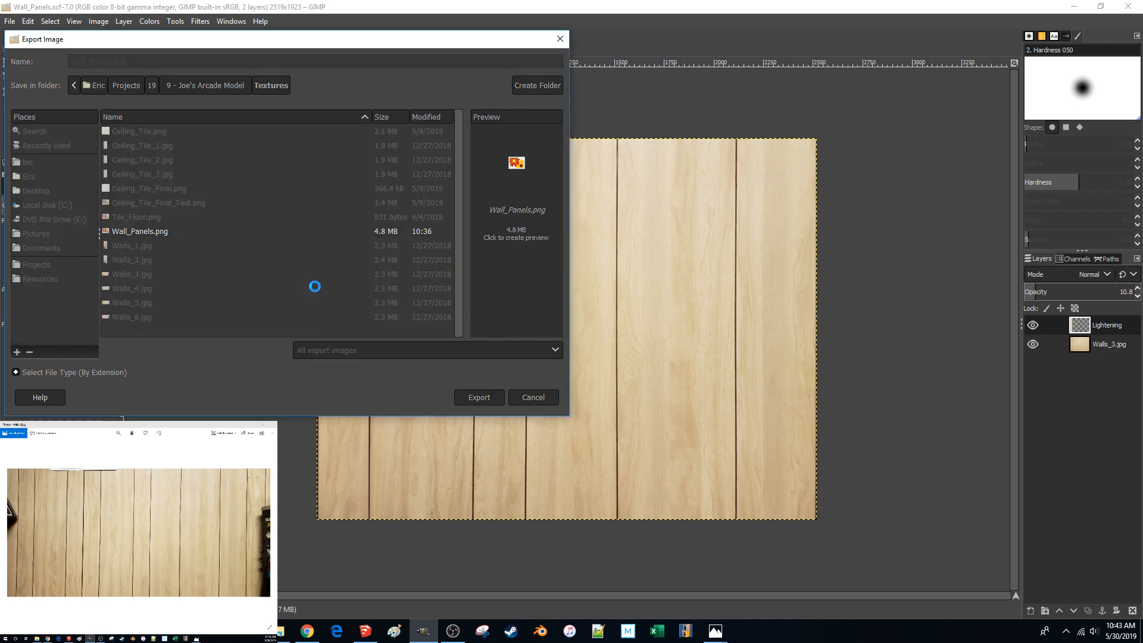
key(Return)
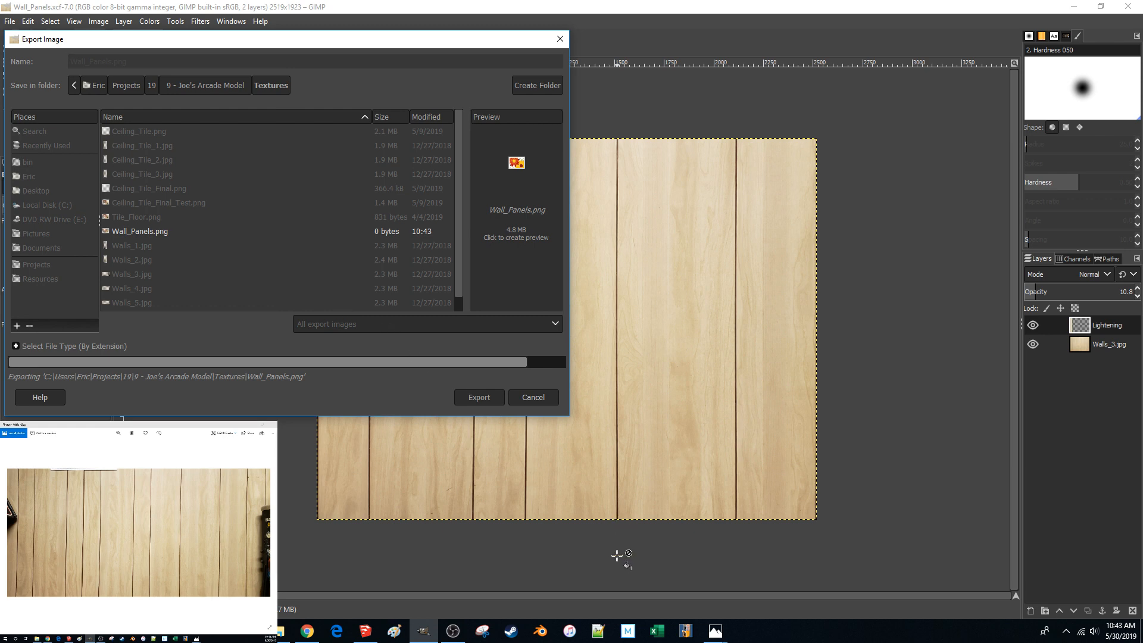
- Switch to SketchUp and reload the Wall_Panels material's texture image from the updated Wall_Panels file
click(357, 637)
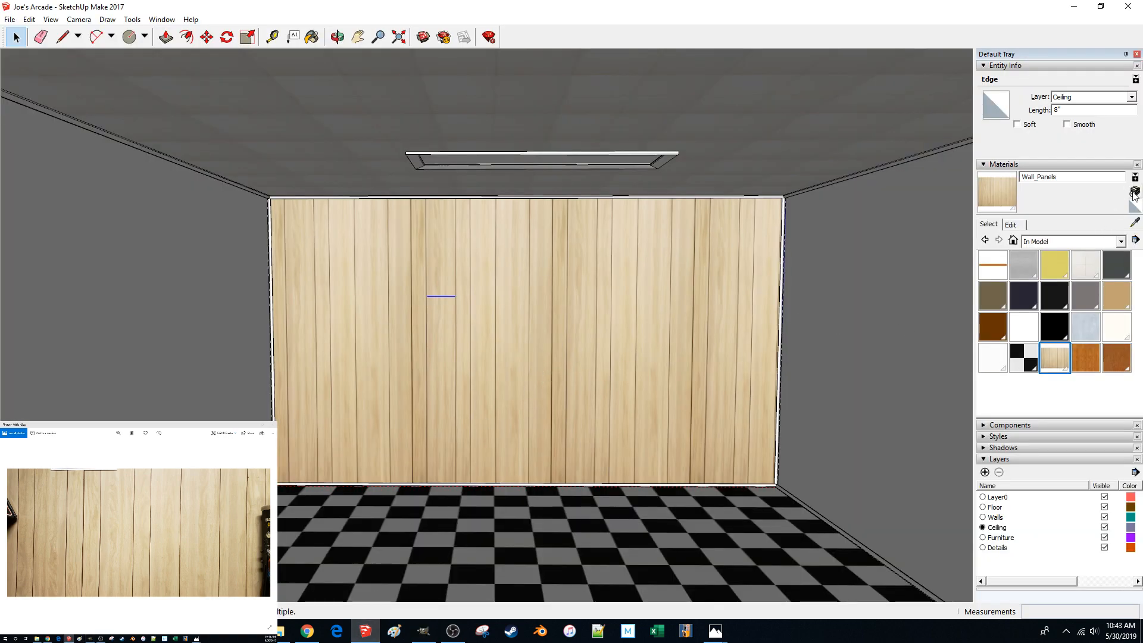
click(1019, 226)
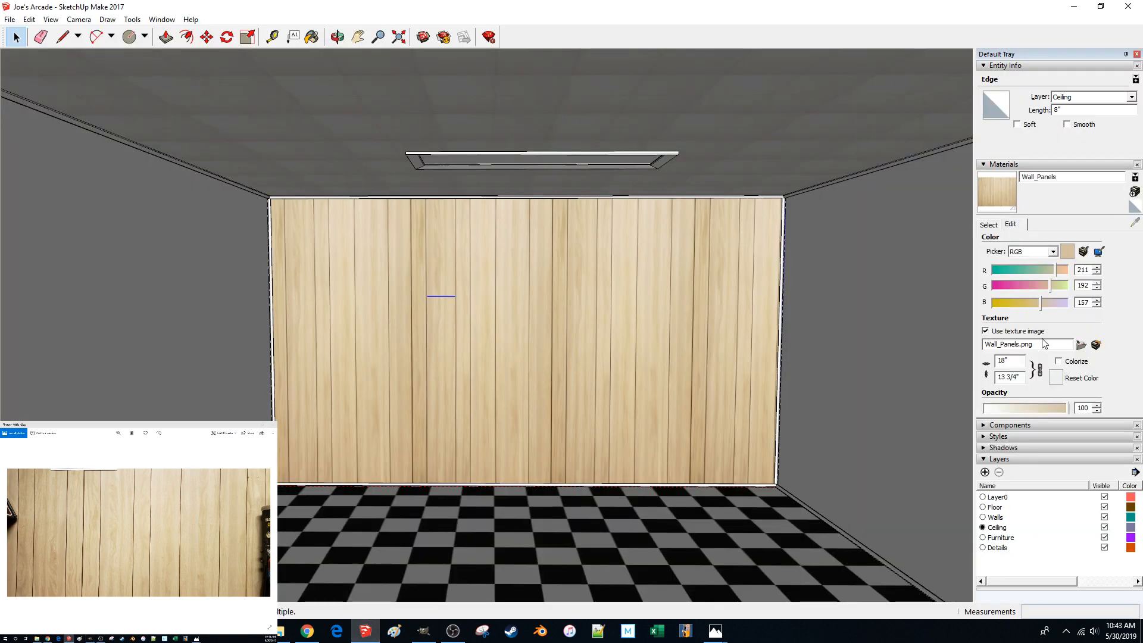
click(1082, 347)
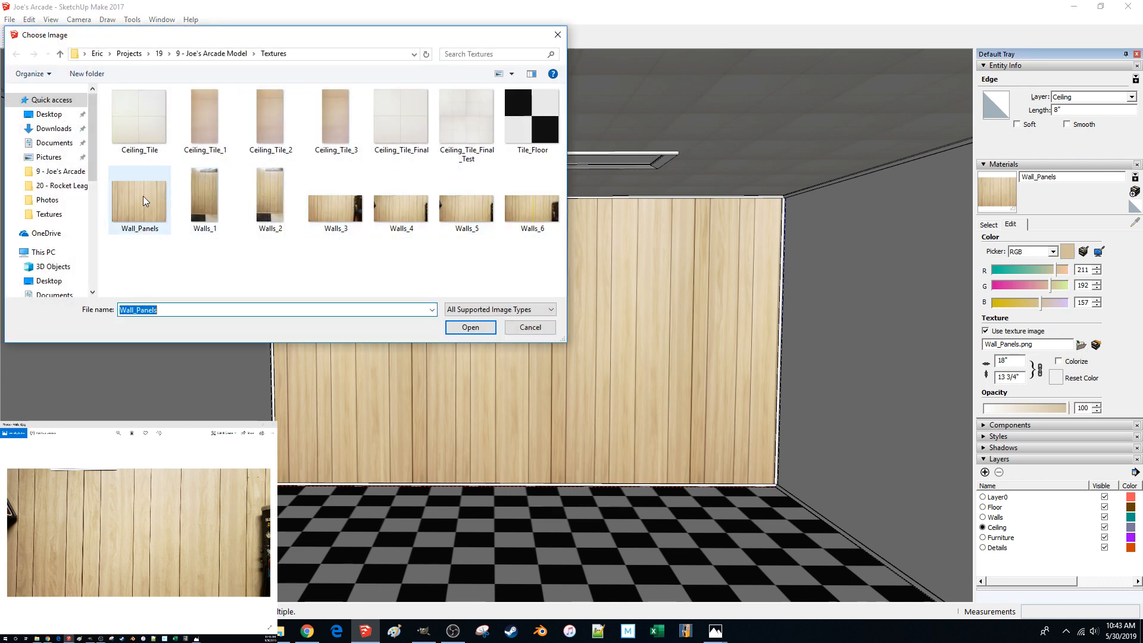
double_click(137, 202)
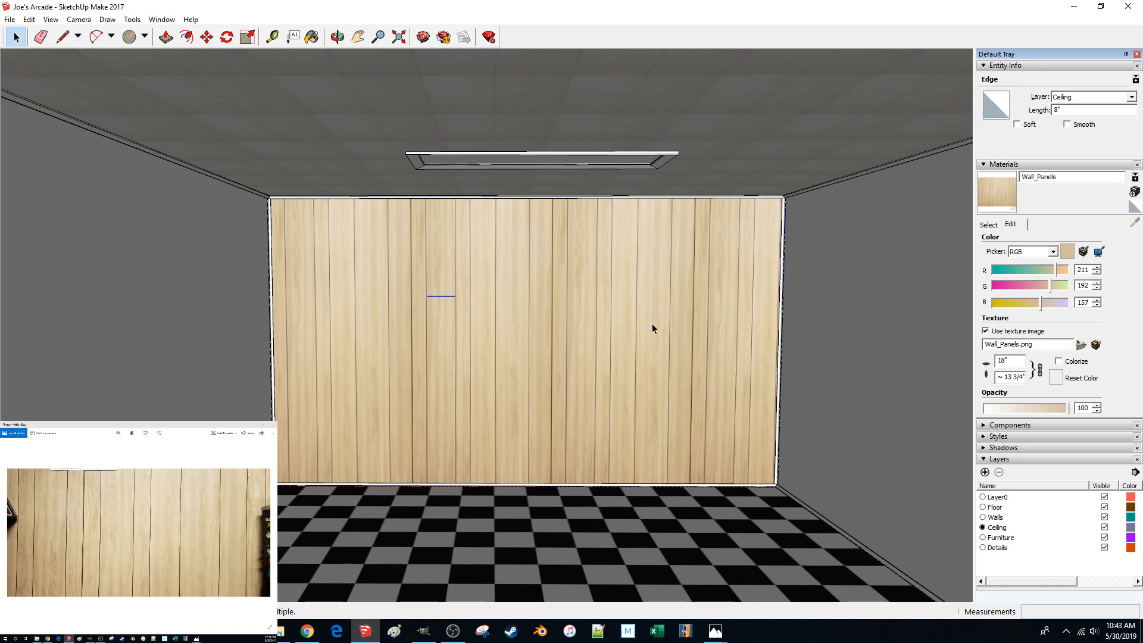
- Examine the reloaded plank texture on the back wall, clearing the selection and closing the paneling reference photo
scroll(652, 324, down, 3)
scroll(652, 323, down, 5)
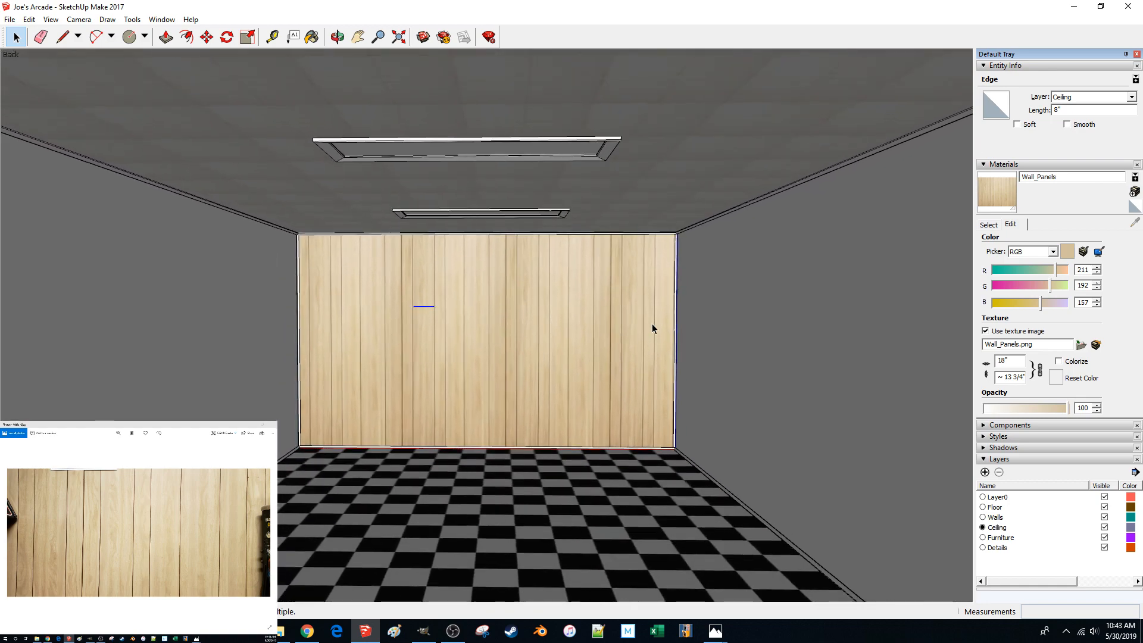
scroll(652, 324, up, 3)
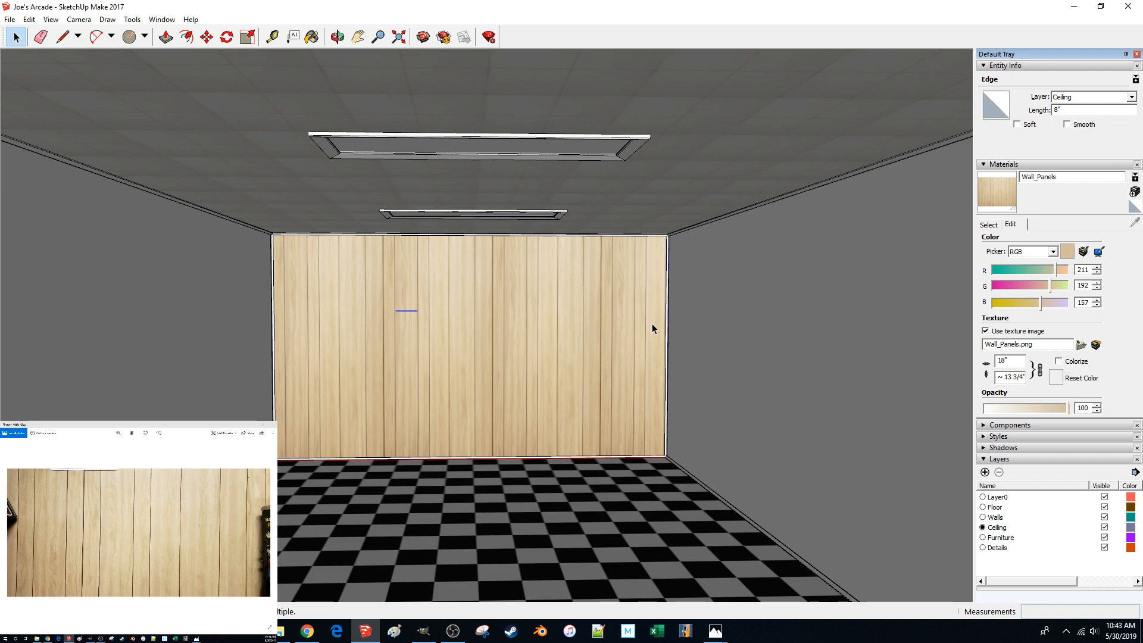
scroll(614, 300, up, 5)
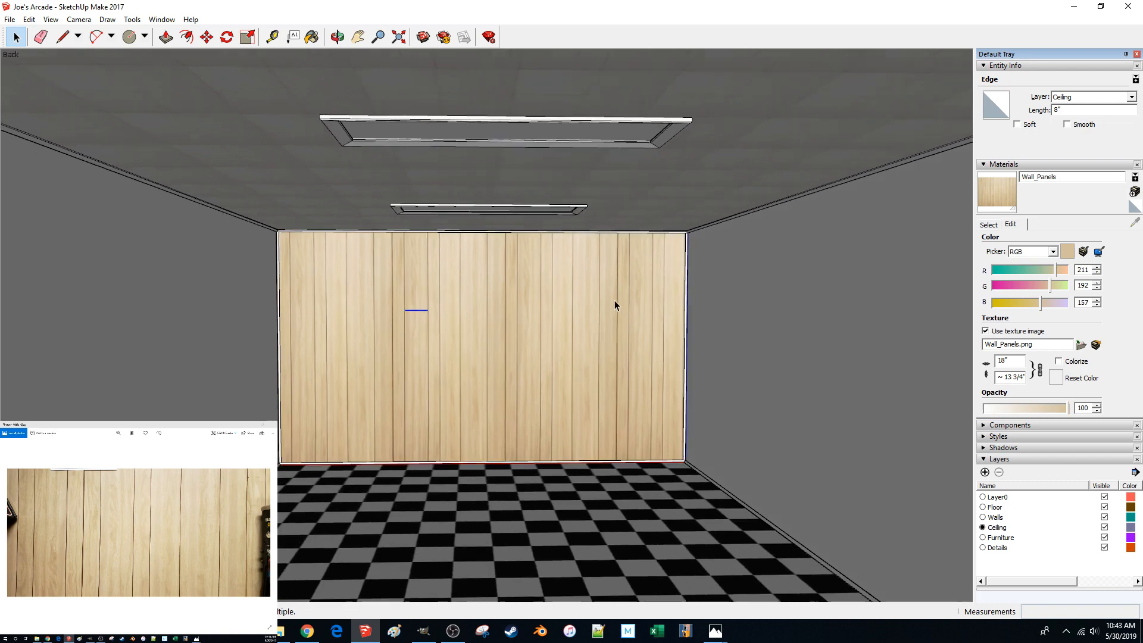
scroll(608, 284, up, 1)
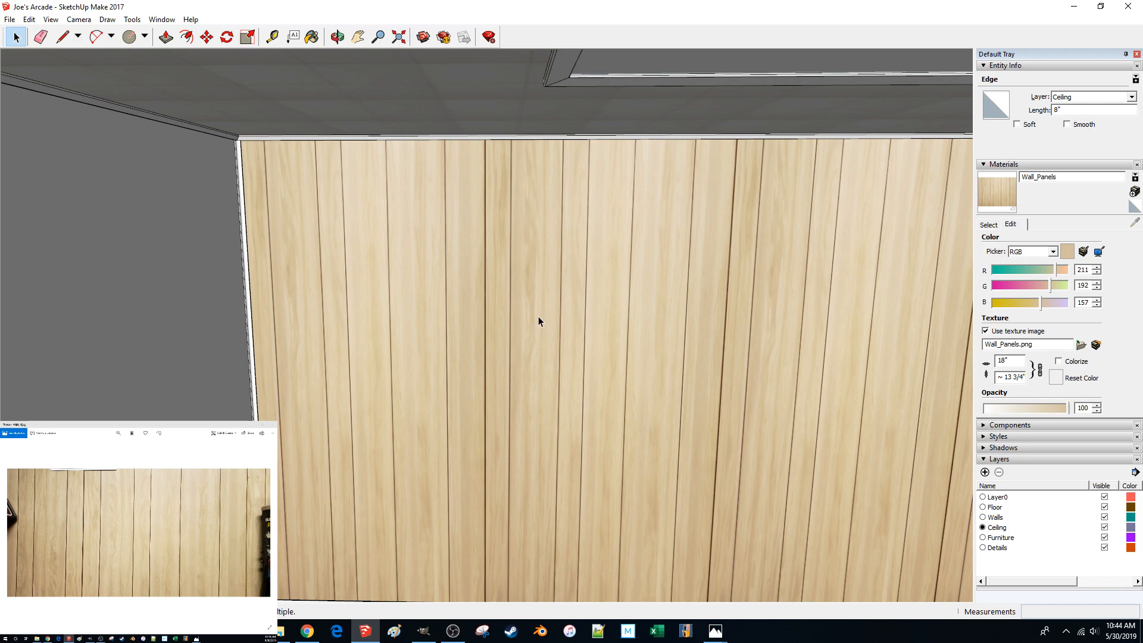
key(Escape)
scroll(539, 316, down, 5)
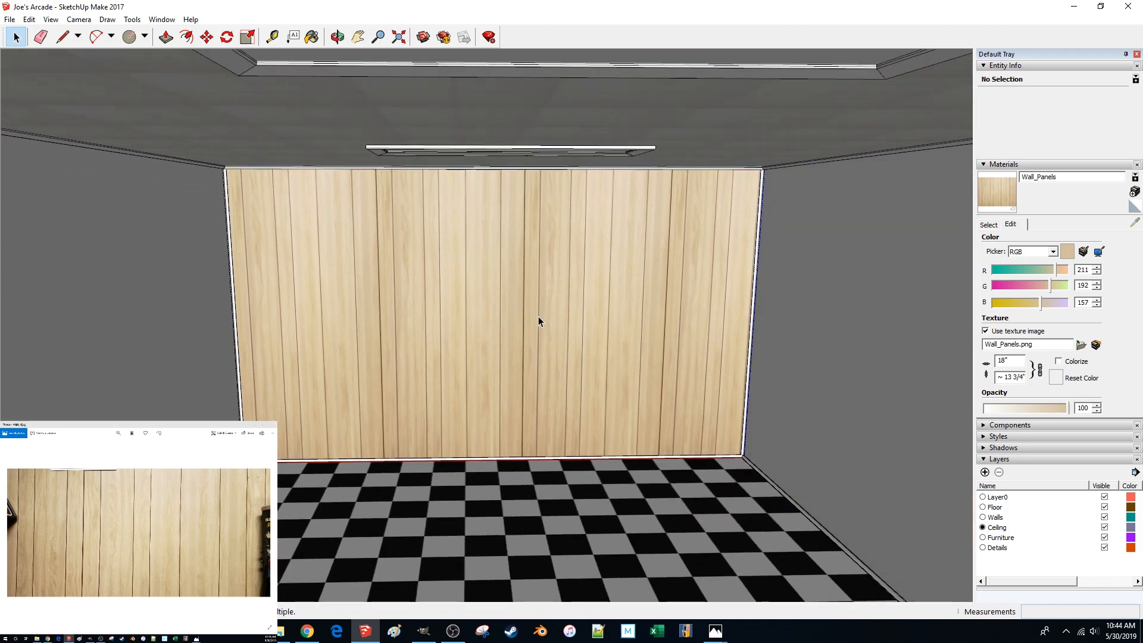
scroll(538, 316, up, 2)
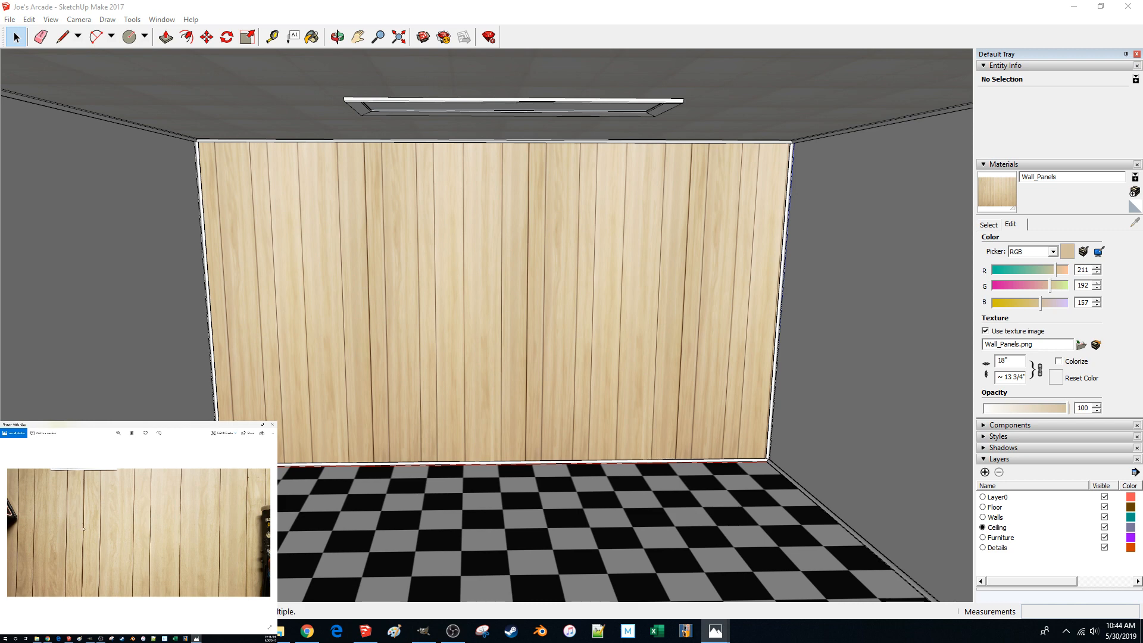
click(254, 427)
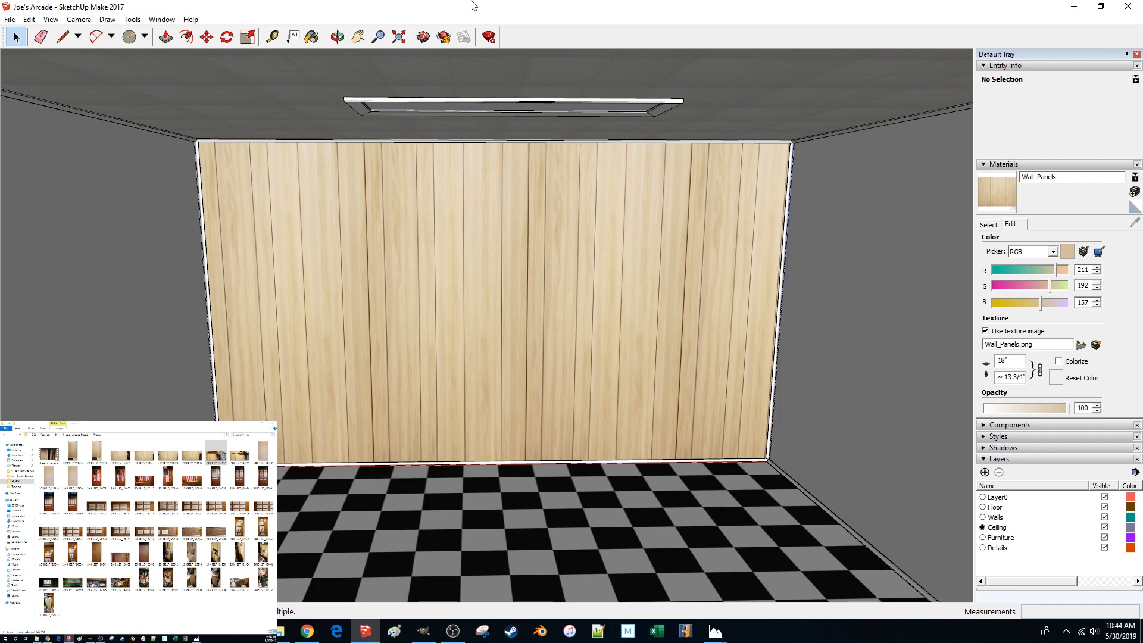
- Reposition the back wall's texture slightly sideways so a plank seam lines up with the corner trim, and finish positioning
scroll(373, 260, up, 5)
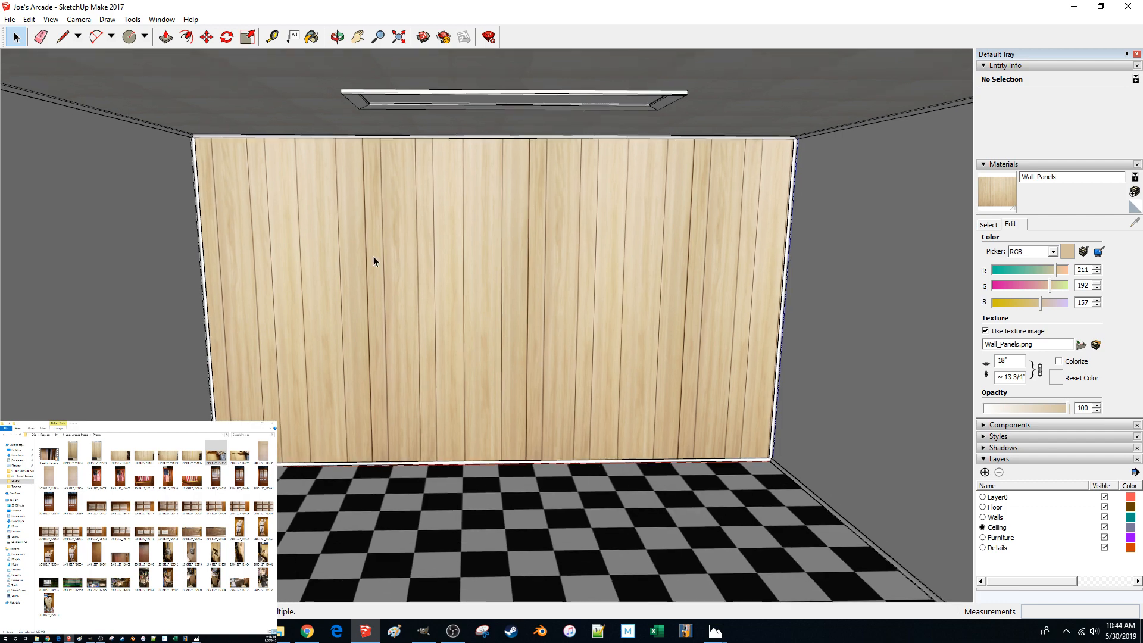
scroll(421, 271, down, 5)
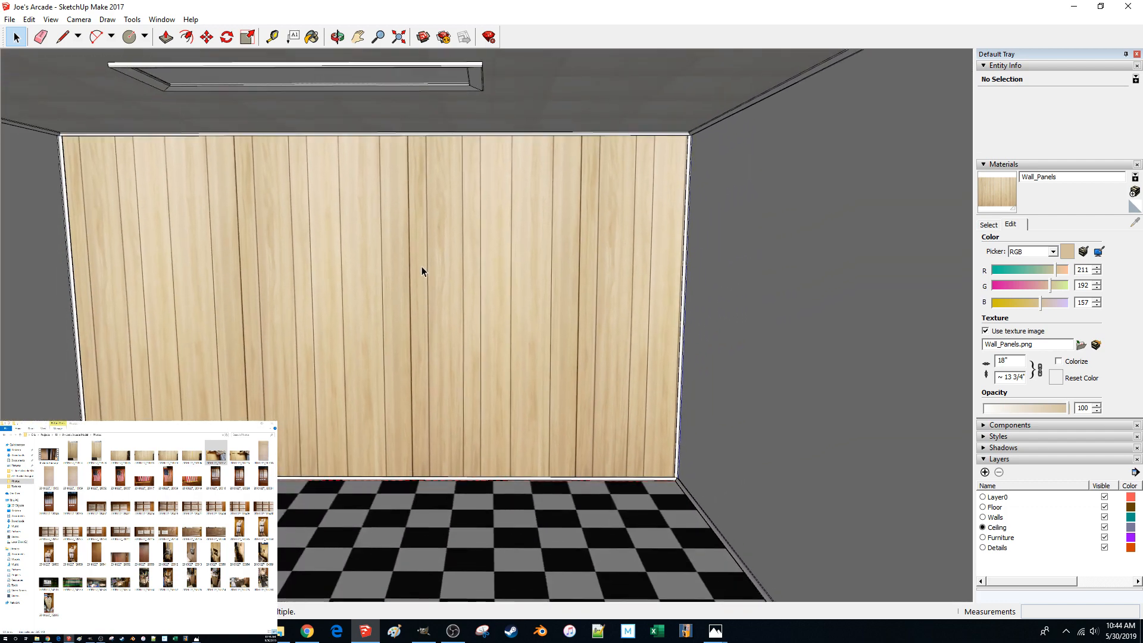
scroll(421, 271, up, 4)
right_click(424, 279)
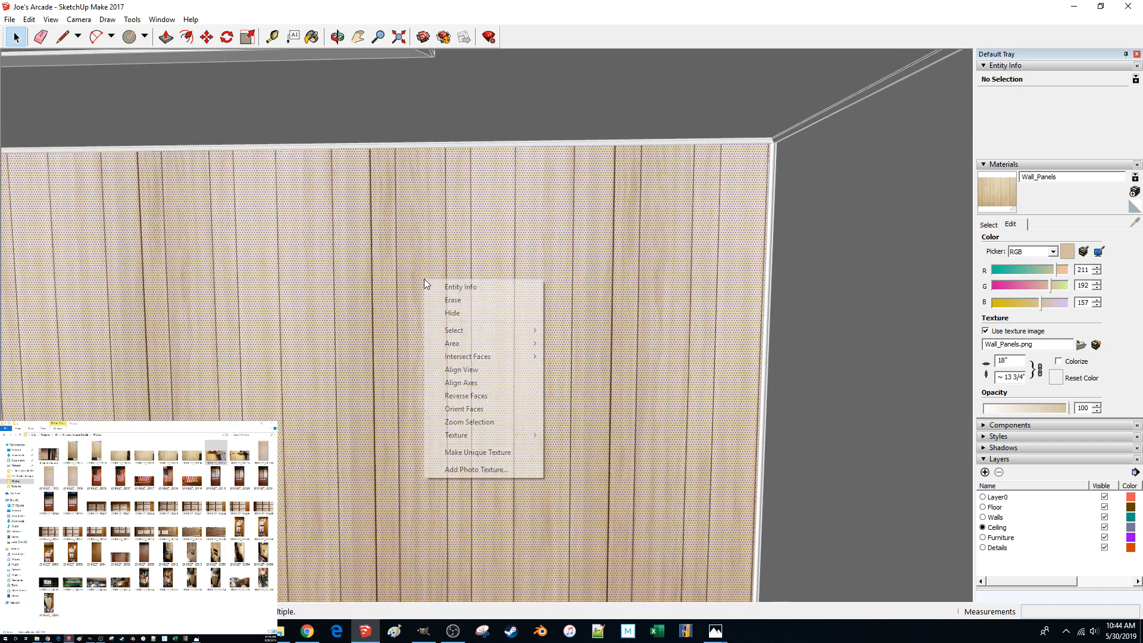
mouse_move(502, 435)
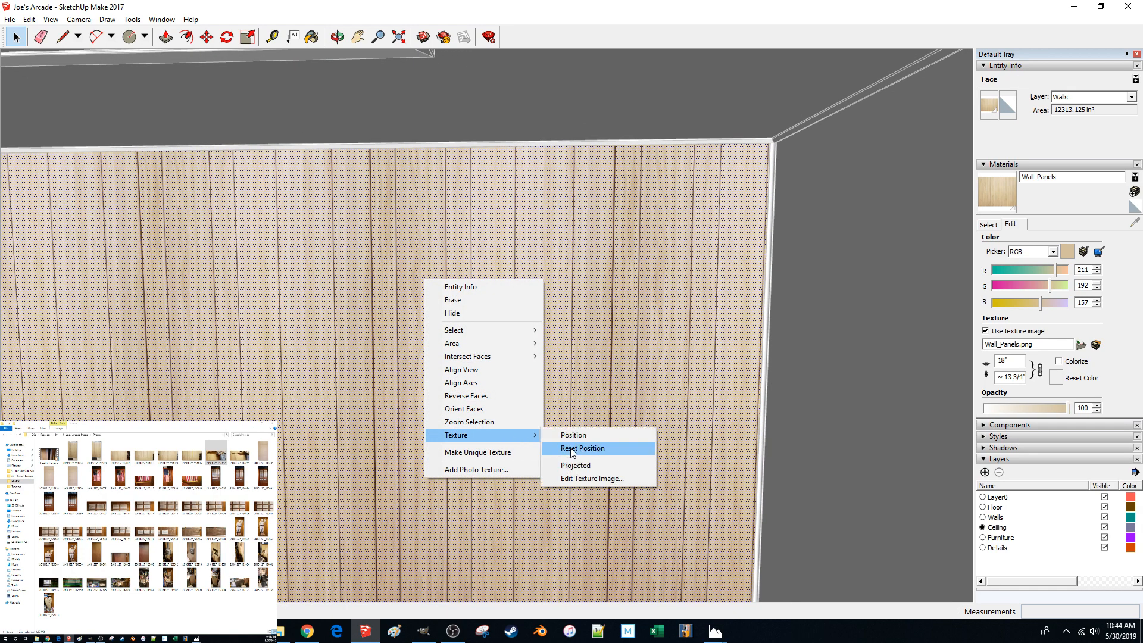
click(585, 436)
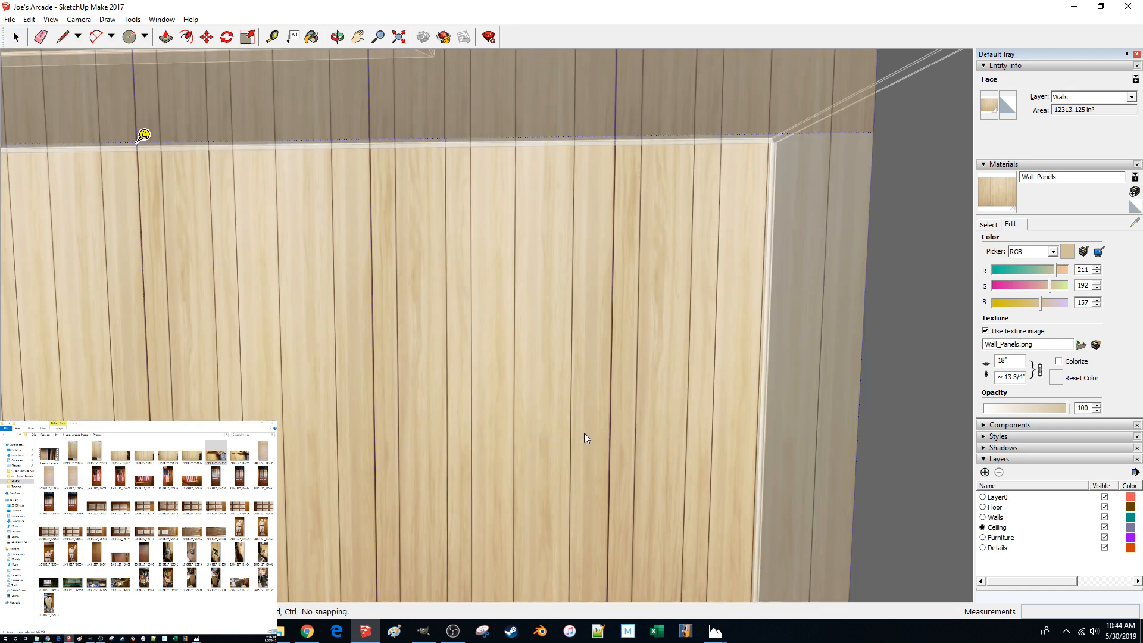
scroll(584, 434, down, 3)
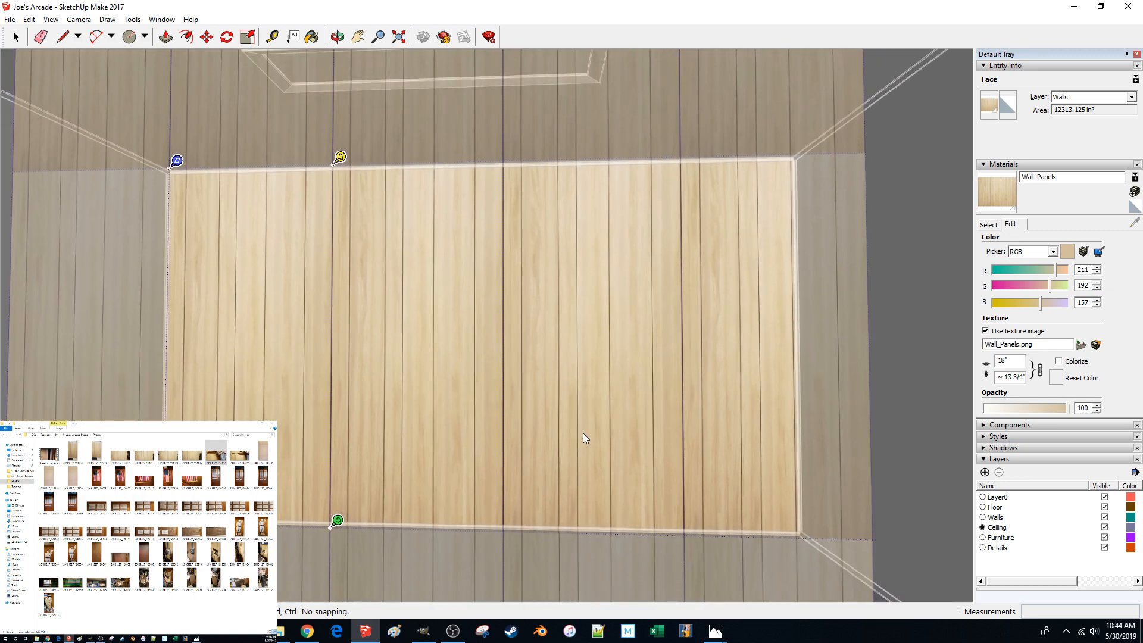
scroll(582, 434, up, 5)
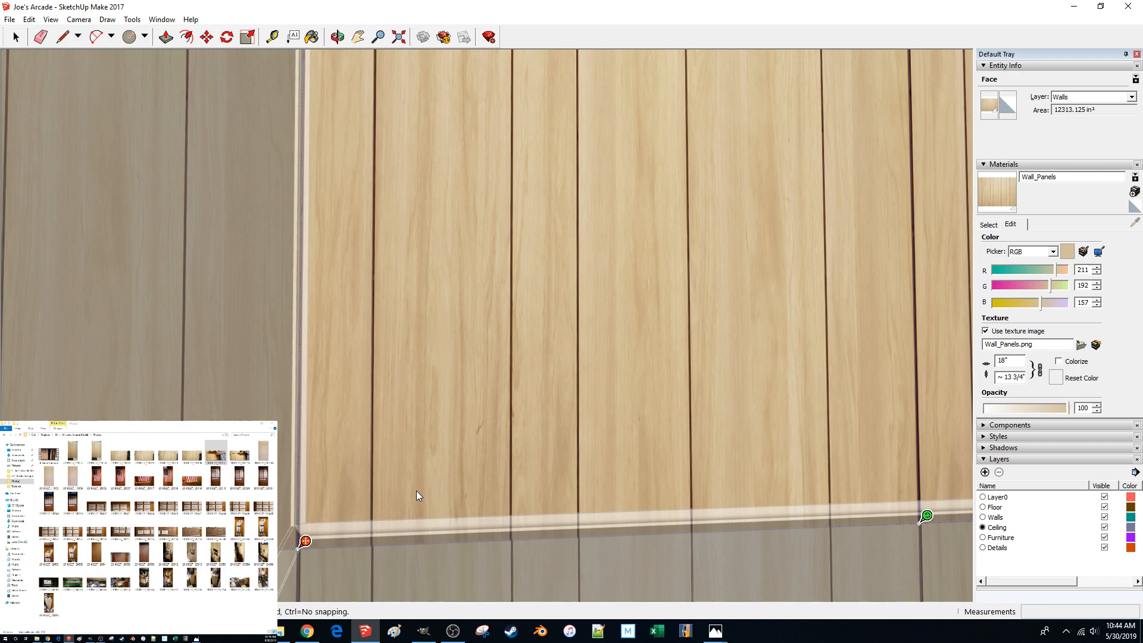
scroll(312, 507, up, 2)
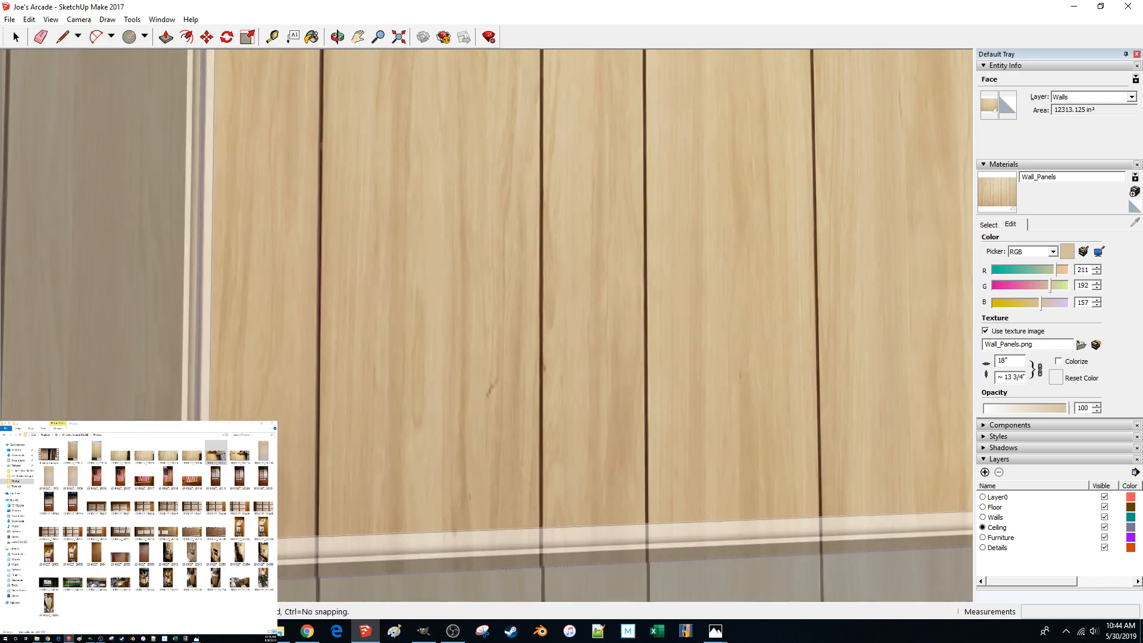
drag(196, 582, 203, 582)
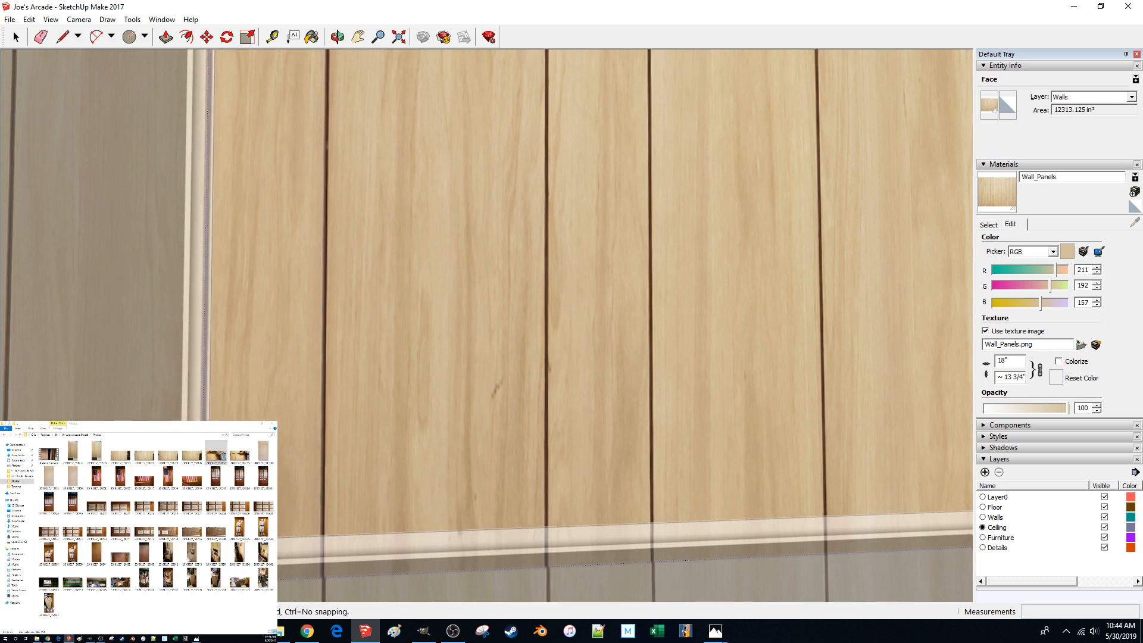
shift+middle_drag(476, 298, 476, 405)
scroll(476, 357, down, 3)
shift+middle_drag(494, 334, 476, 381)
shift+middle_drag(476, 209, 473, 536)
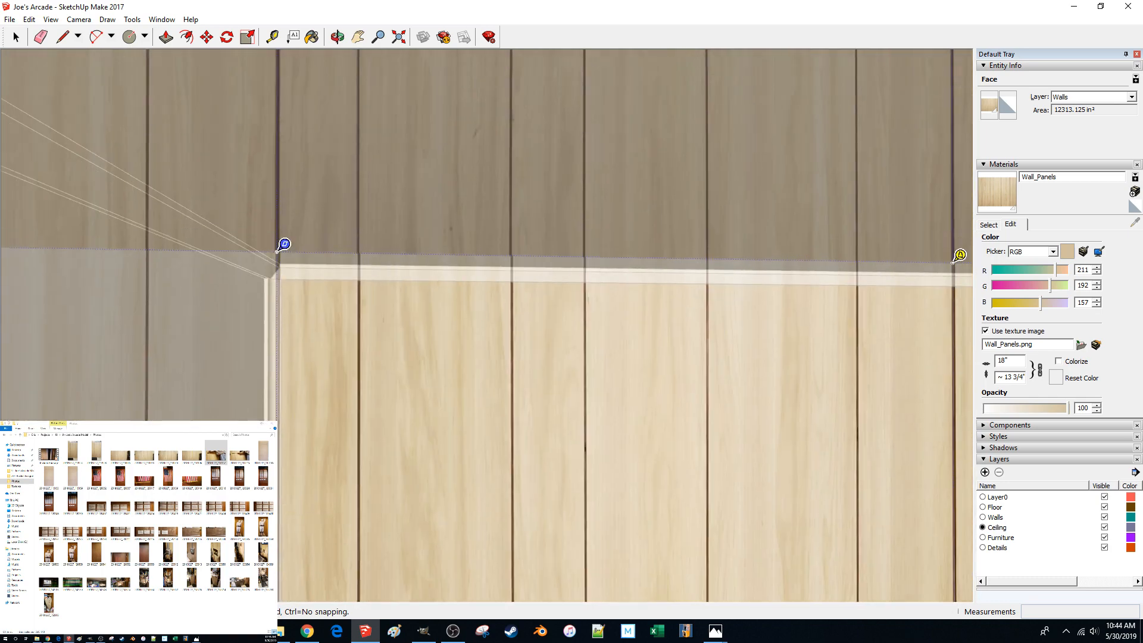
scroll(225, 327, down, 5)
middle_drag(225, 326, 138, 288)
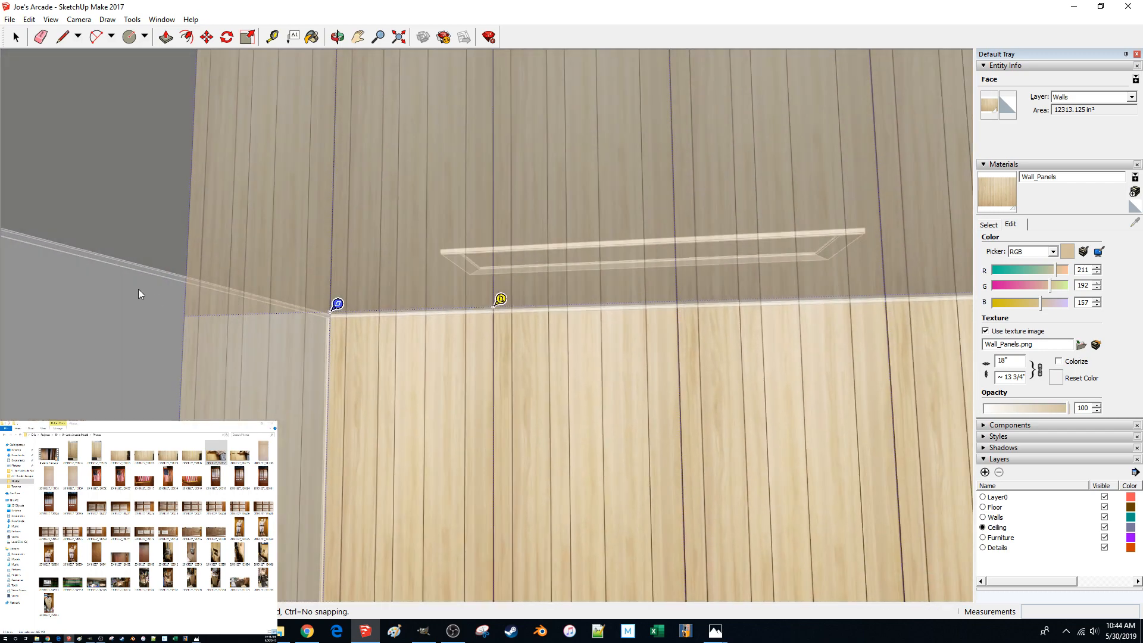
click(139, 288)
scroll(512, 351, up, 1)
click(228, 331)
- Examine how the planks meet the trim at both ends of the back wall, including the lower corner
scroll(304, 324, up, 8)
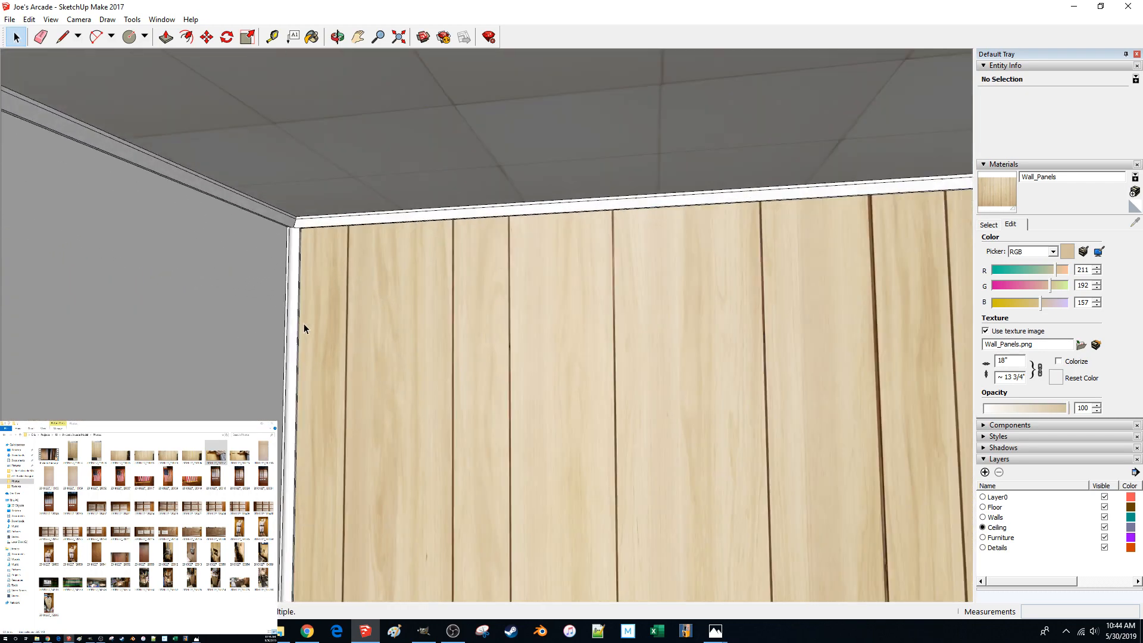
scroll(306, 322, down, 10)
scroll(427, 319, up, 6)
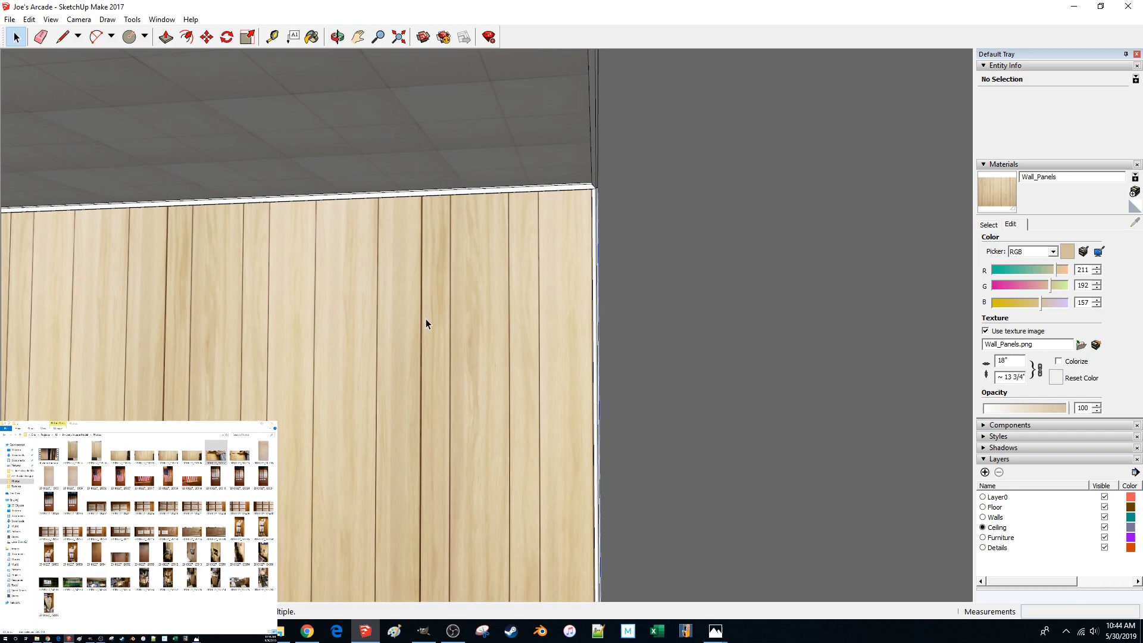
middle_drag(466, 318, 660, 481)
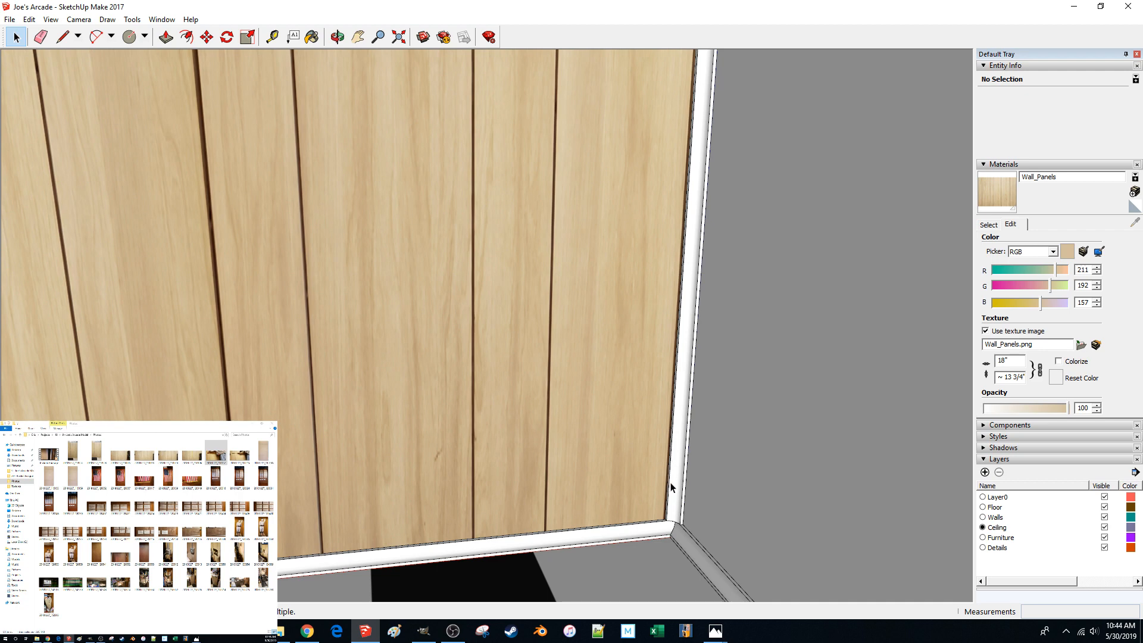
scroll(671, 483, down, 4)
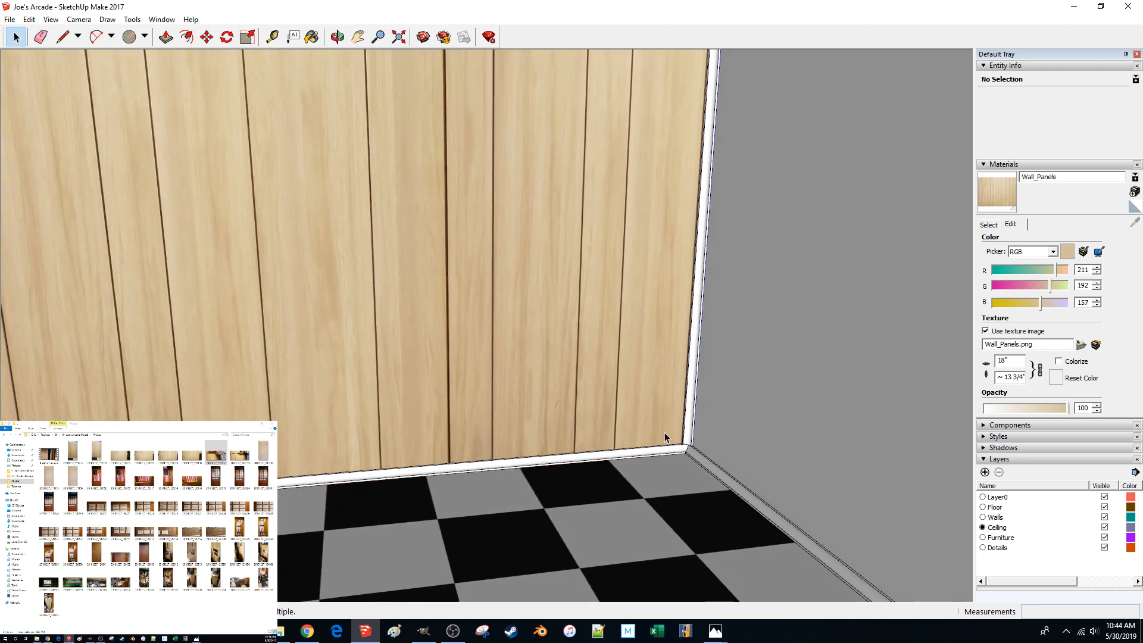
scroll(665, 428, up, 4)
scroll(671, 431, down, 5)
scroll(671, 431, up, 2)
middle_drag(672, 431, 676, 436)
scroll(675, 432, down, 3)
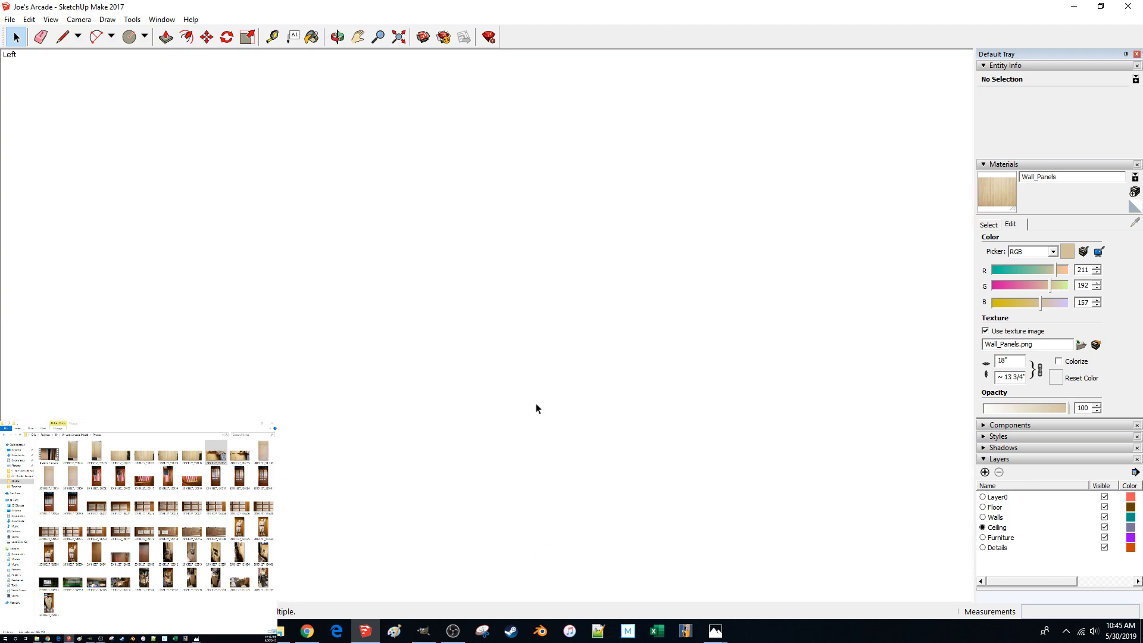
- Make Walls the active layer and hide the Ceiling layer
middle_drag(536, 404, 438, 381)
scroll(524, 401, down, 5)
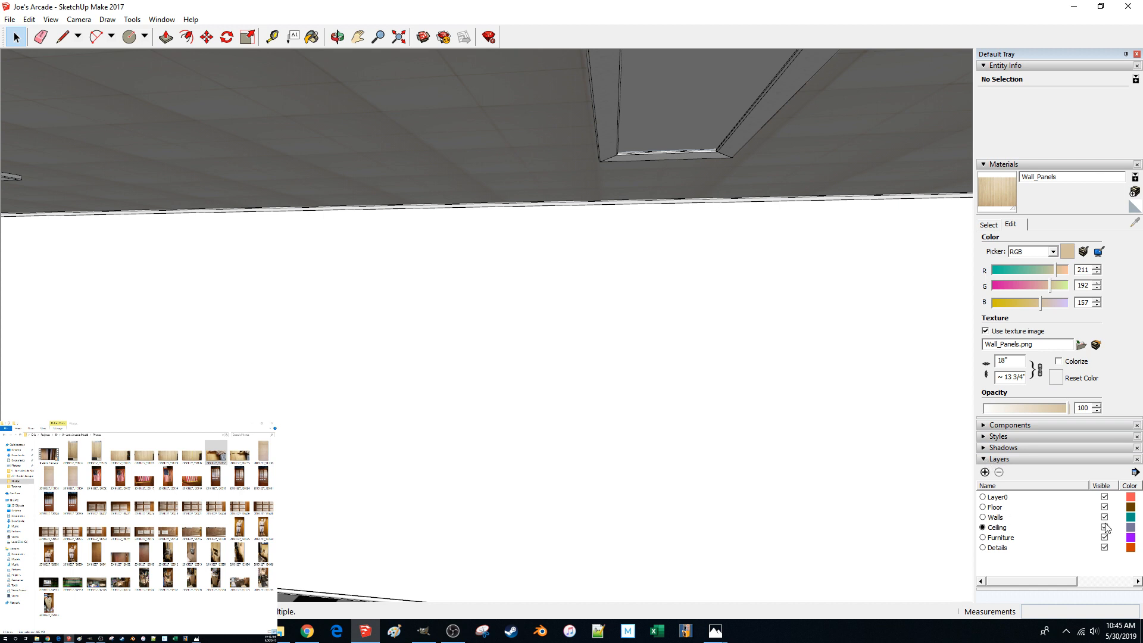
click(983, 518)
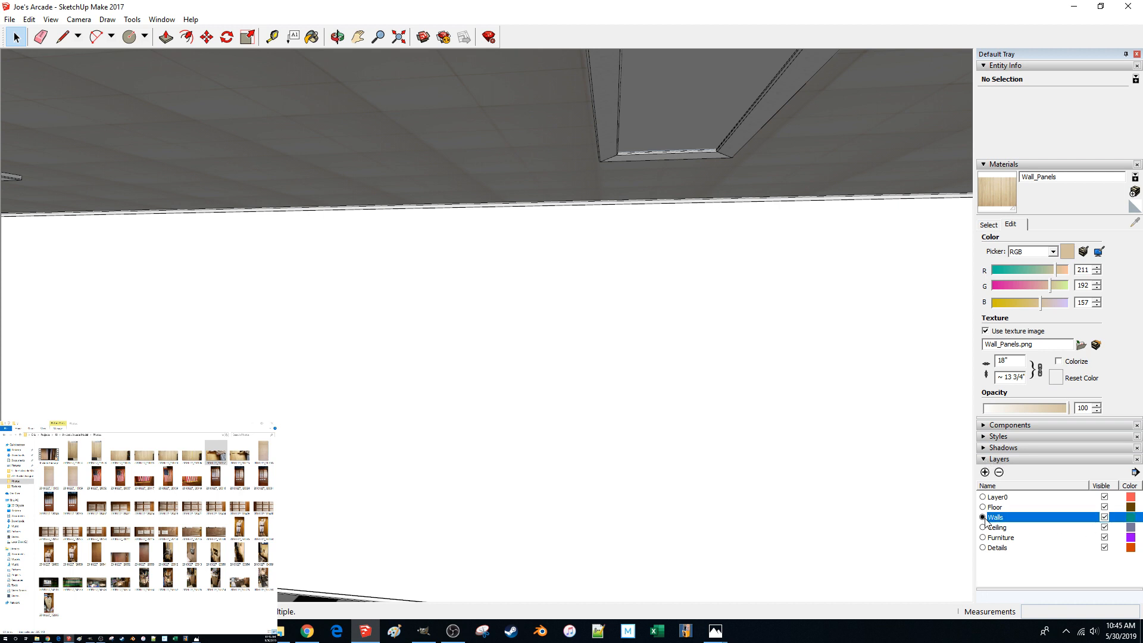
click(1105, 528)
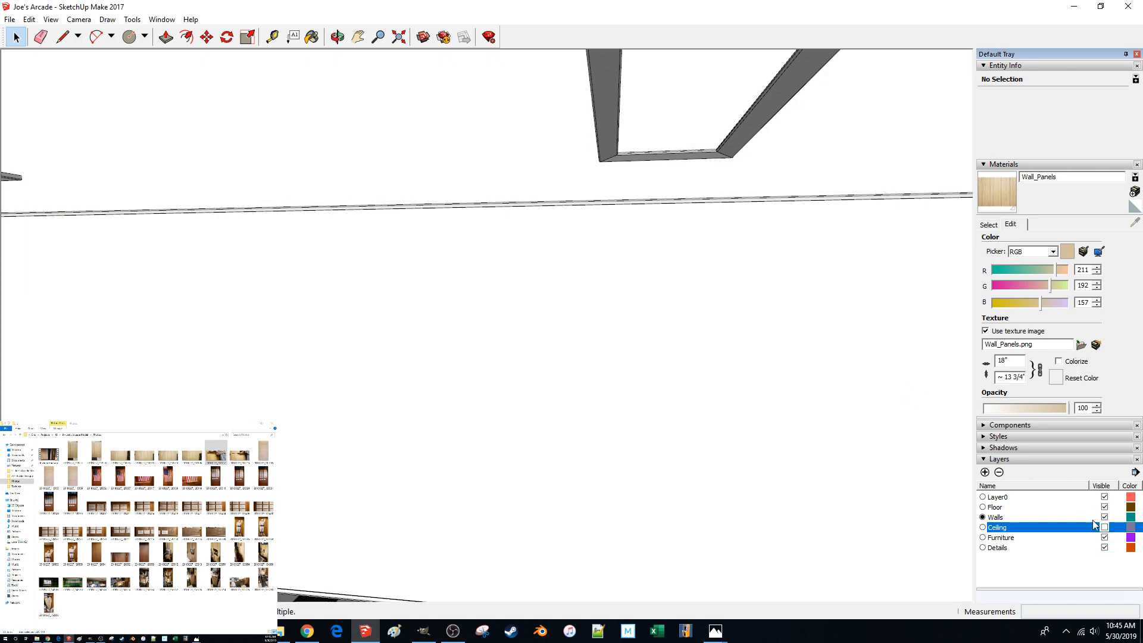
- Try hiding the Details layer and restore its visibility
click(1105, 548)
middle_drag(488, 297, 437, 330)
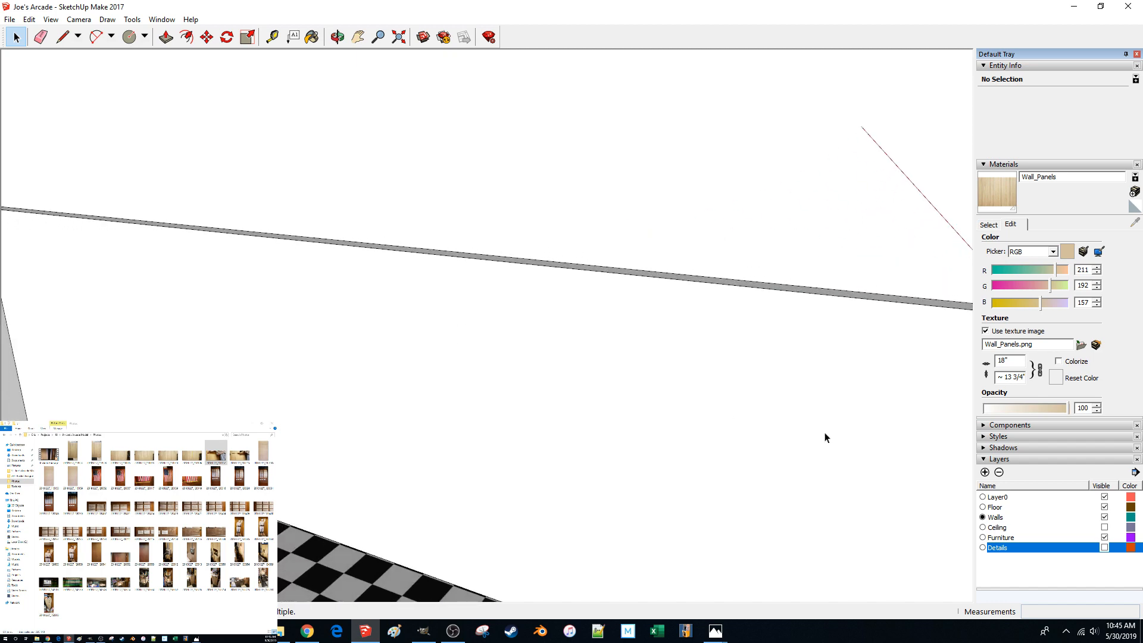
click(1105, 548)
- Open the long wall without doors for editing and paint its inner face with the Wall_Panels material
scroll(498, 172, down, 10)
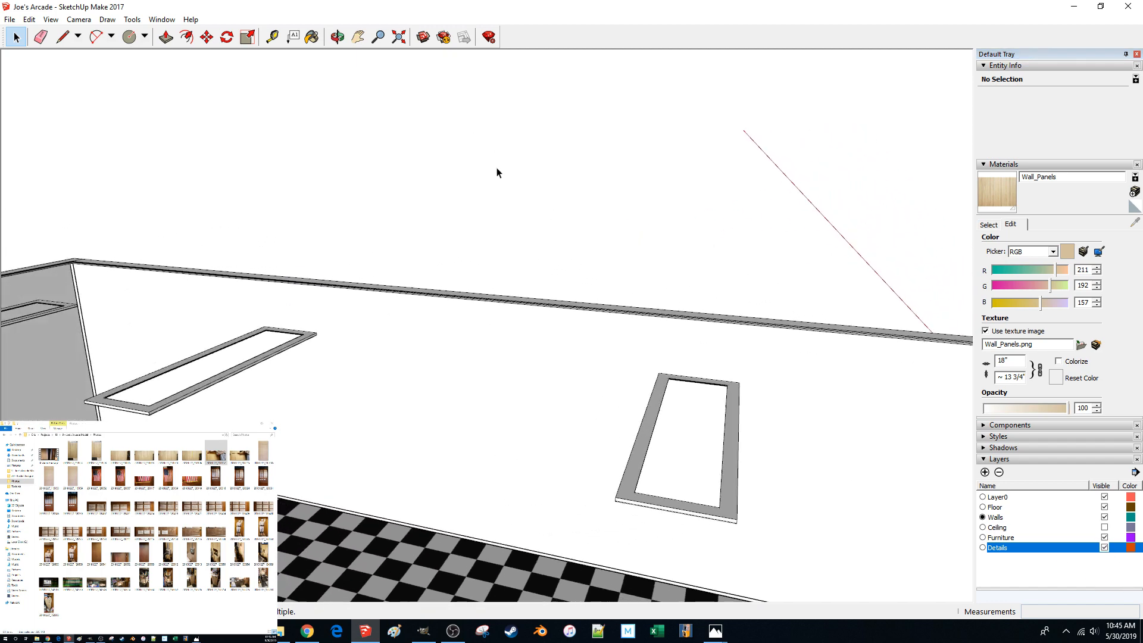
scroll(498, 173, down, 3)
scroll(602, 385, up, 5)
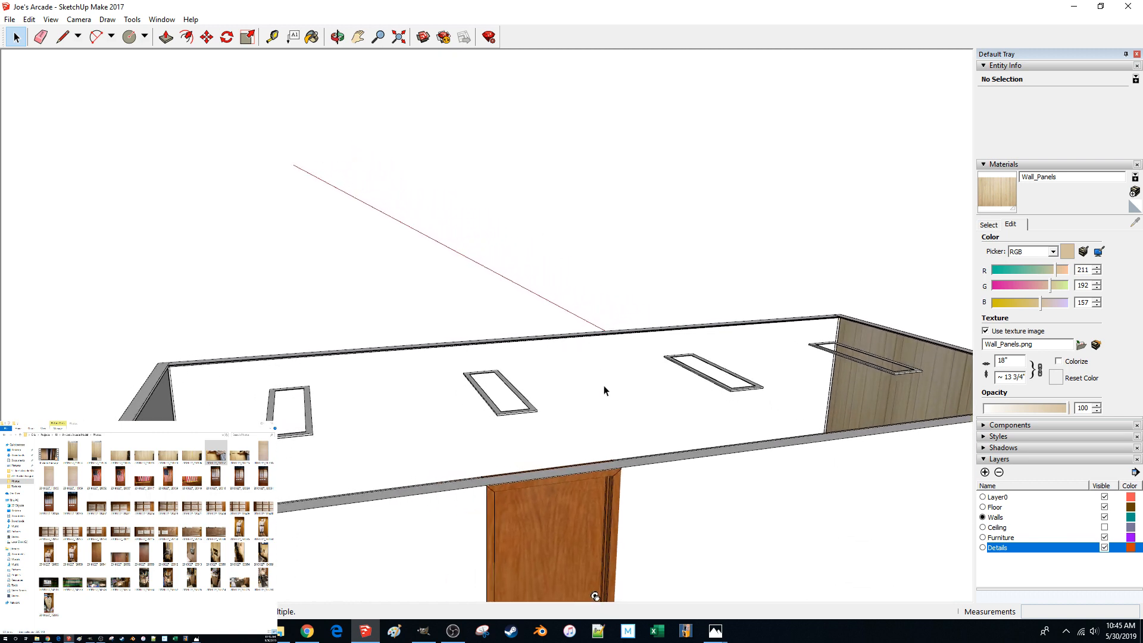
click(604, 391)
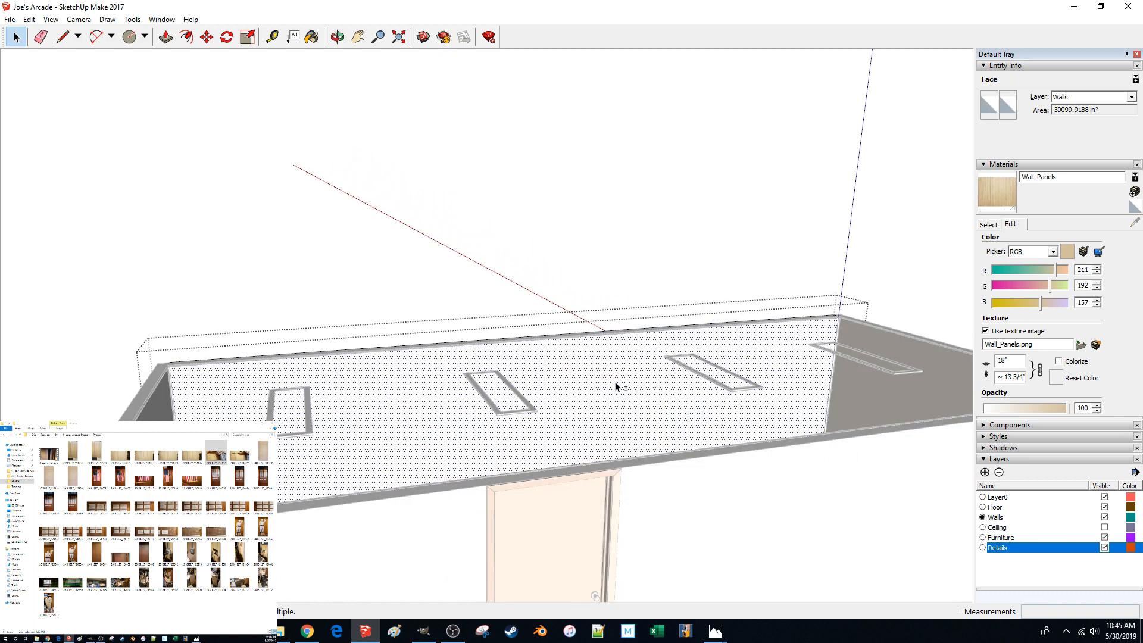
key(b)
click(616, 378)
mouse_move(616, 378)
middle_down()
mouse_move(512, 378)
mouse_move(615, 378)
middle_up()
click(614, 377)
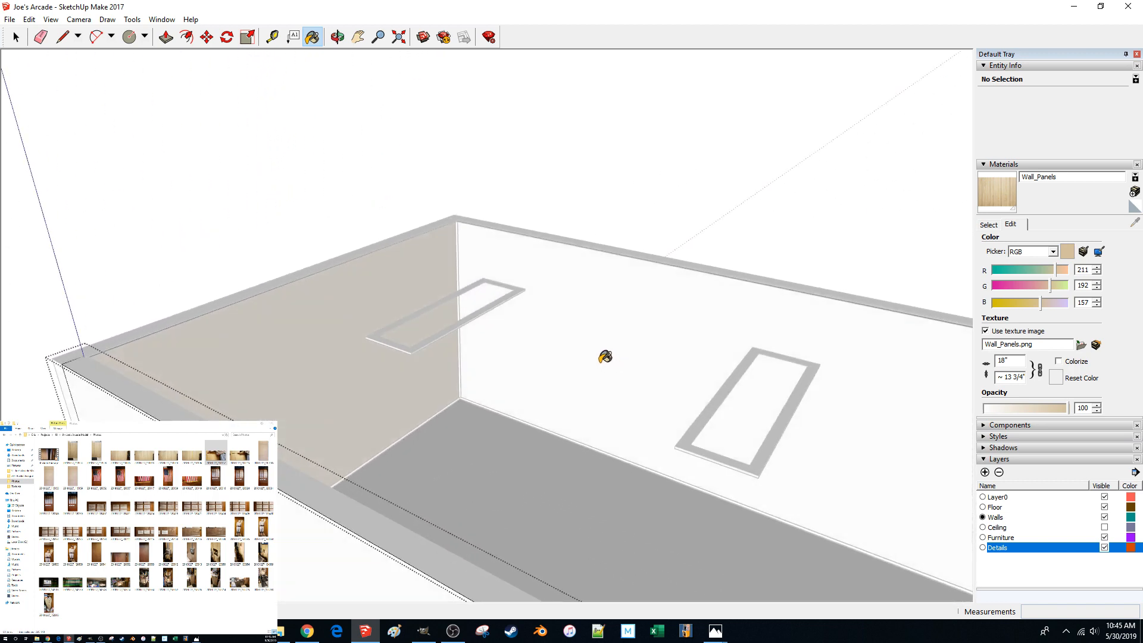
- Paint the inner face of the opposite long wall, around its door, with the Wall_Panels material
mouse_move(589, 335)
middle_down()
mouse_move(585, 321)
mouse_move(798, 232)
middle_up()
key(b)
click(585, 320)
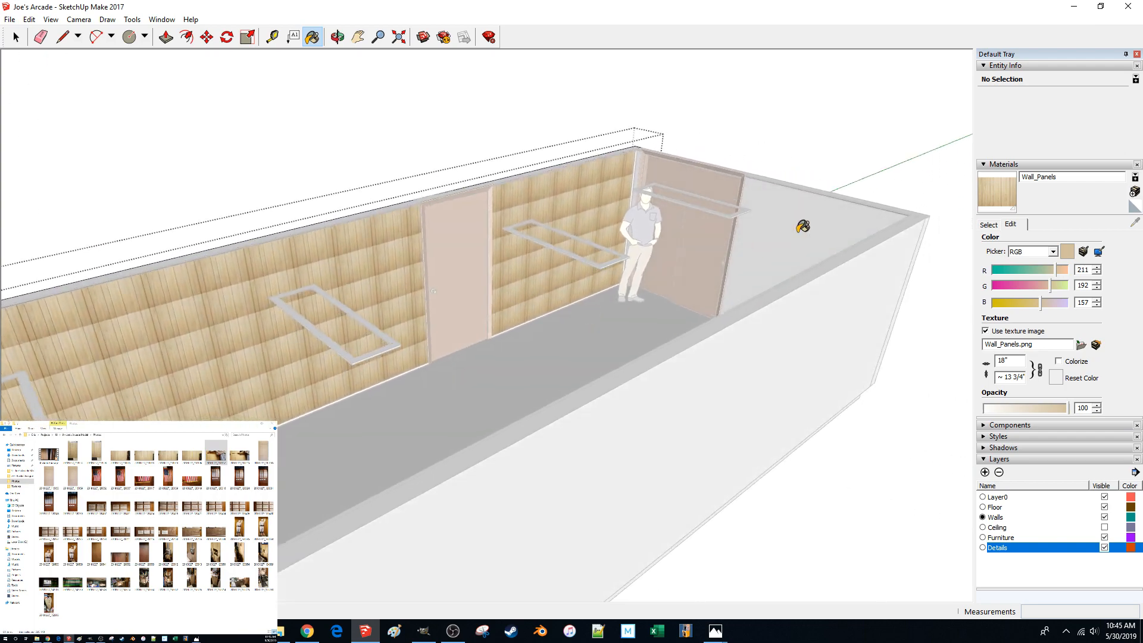
- Paint the inner face of the short end wall beside its door with Wall_Panels and leave the wall's group
double_click(805, 229)
key(b)
click(805, 228)
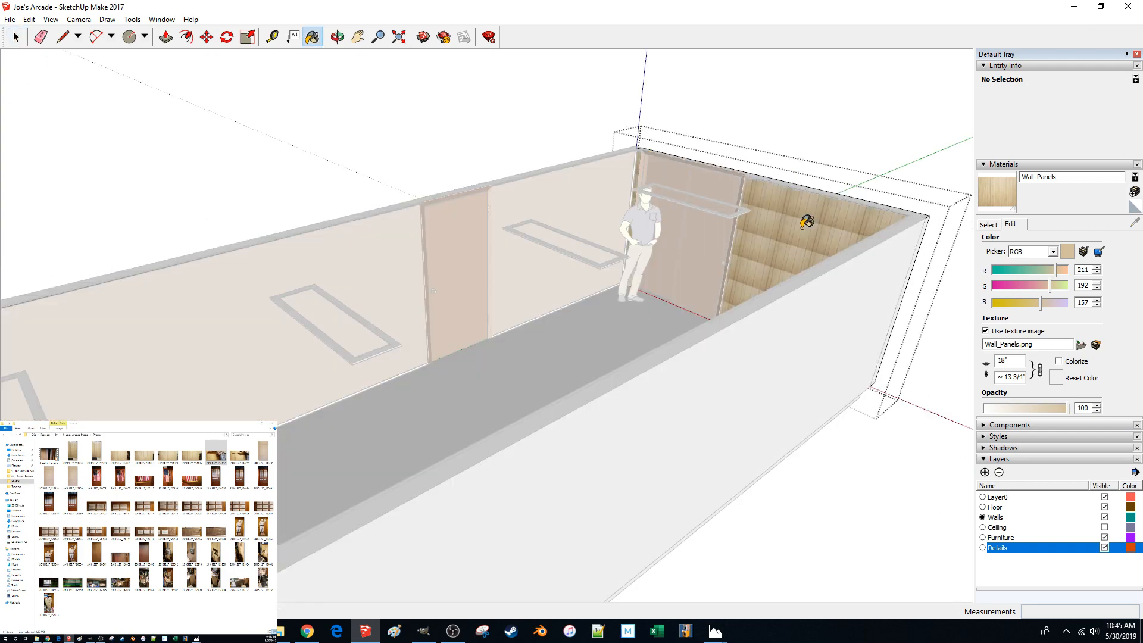
key(space)
click(764, 122)
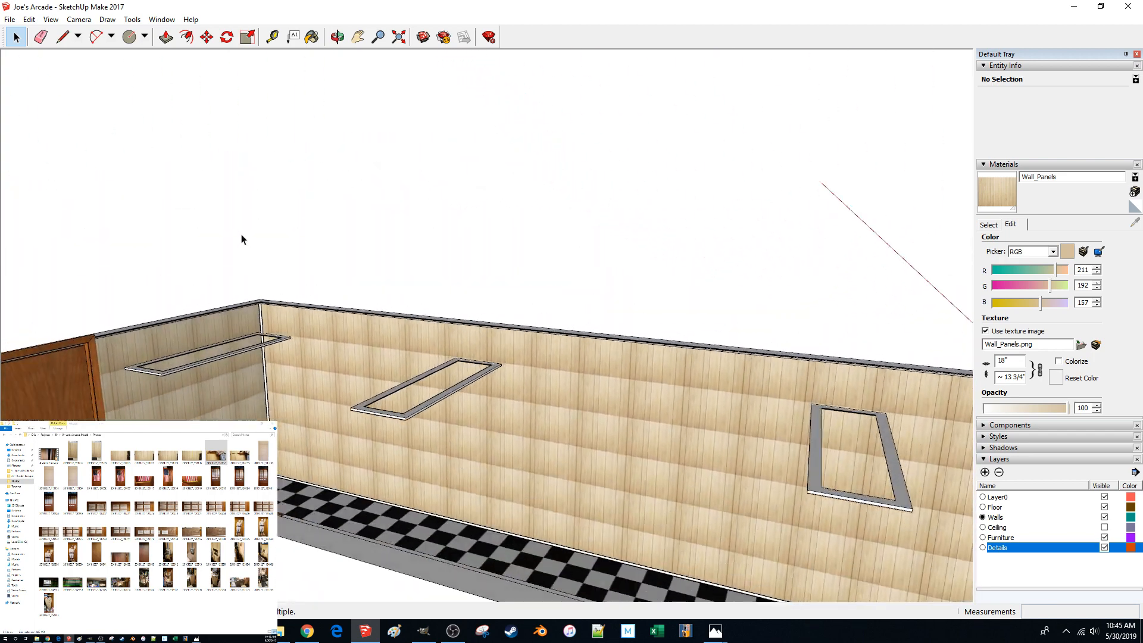
- Open the long wall without doors for editing, draw an 8" horizontal reference line on its inner face, and leave the group
double_click(378, 321)
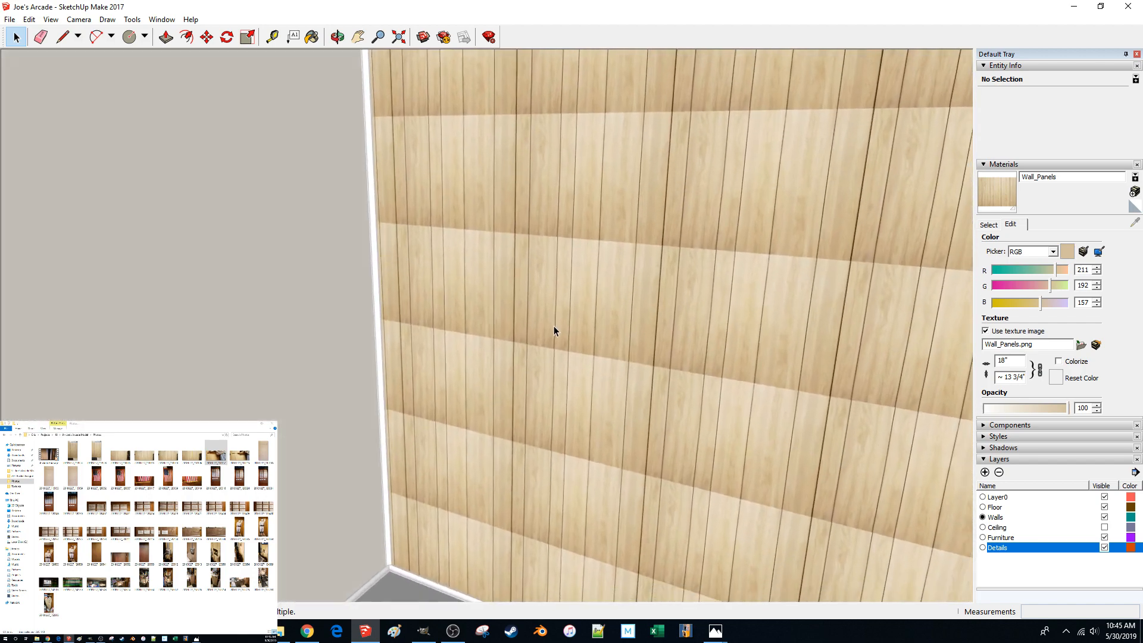
key(l)
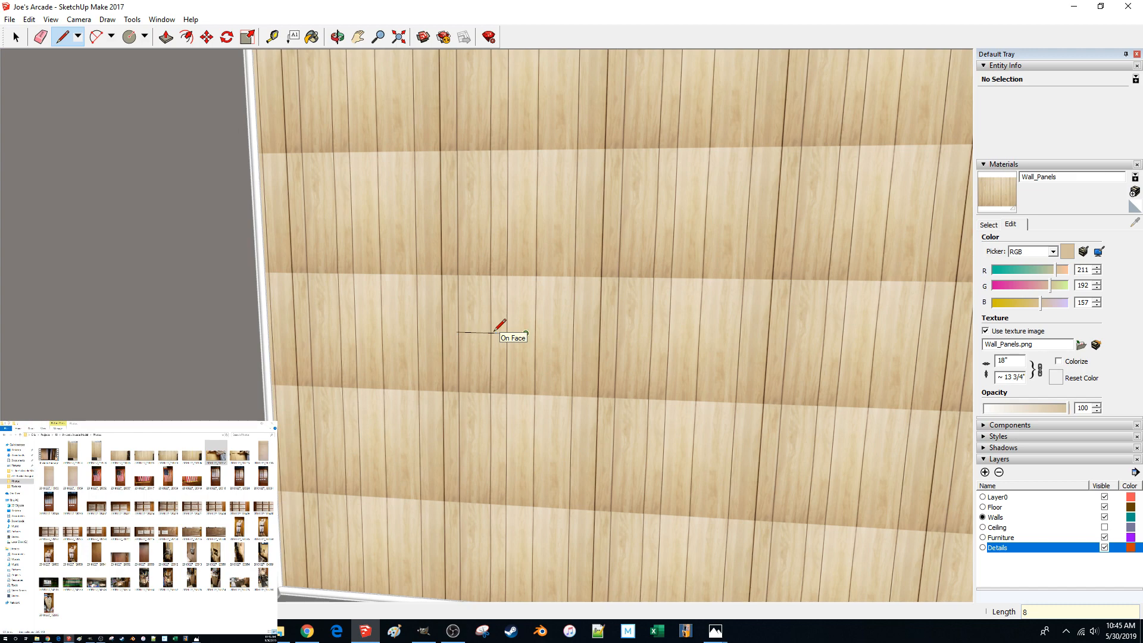
key(space)
click(395, 283)
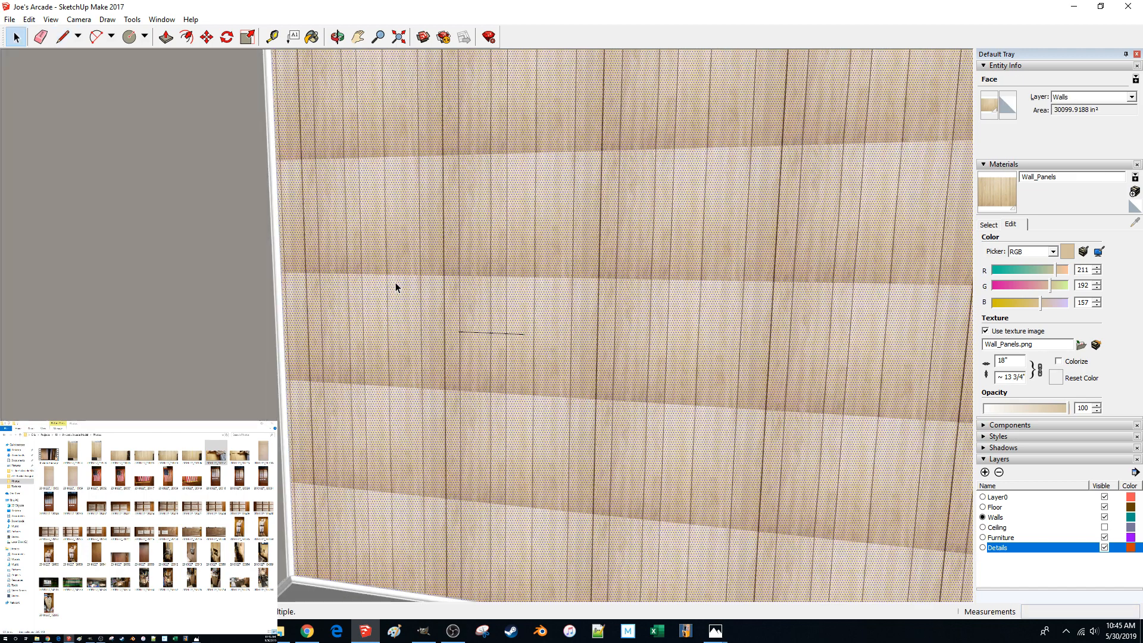
click(214, 306)
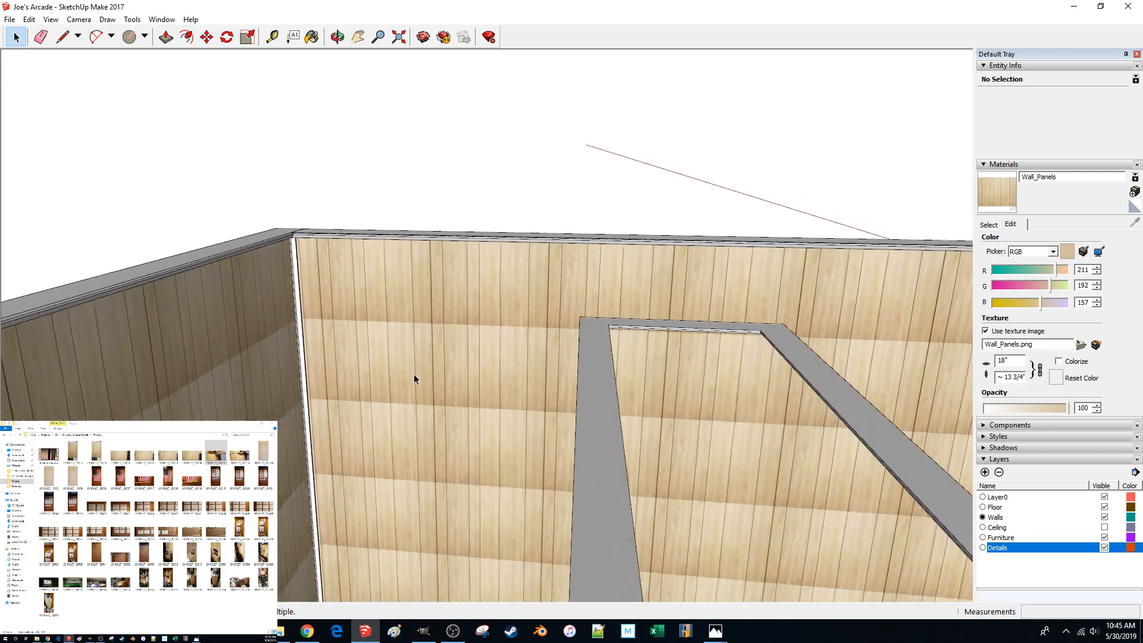
- Draw an 8" horizontal reference line on the inner face of the long wall with the door
key(l)
click(402, 430)
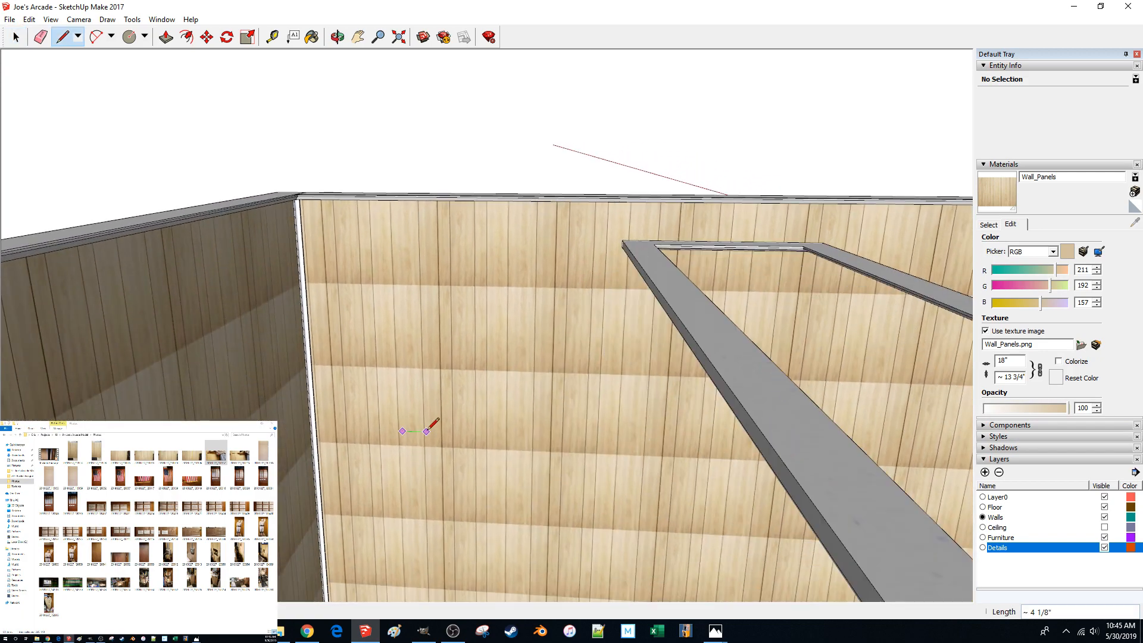
text(4)
key(Return)
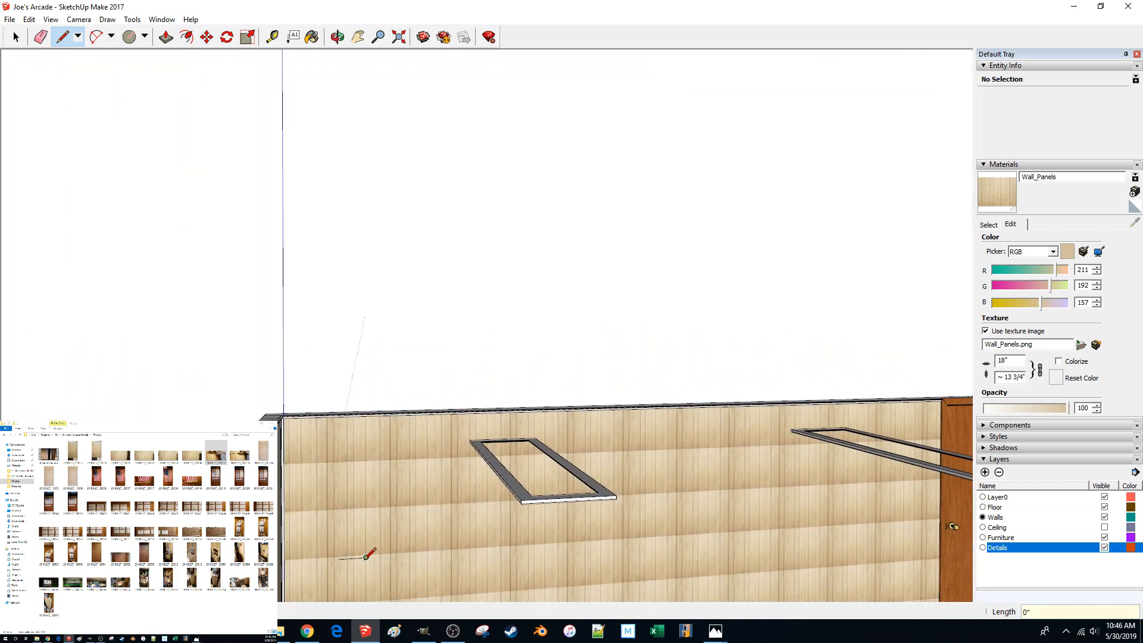
- Start positioning the Wall_Panels texture on the long wall with the door and shift its origin close to the wall's corner
key(space)
right_click(364, 500)
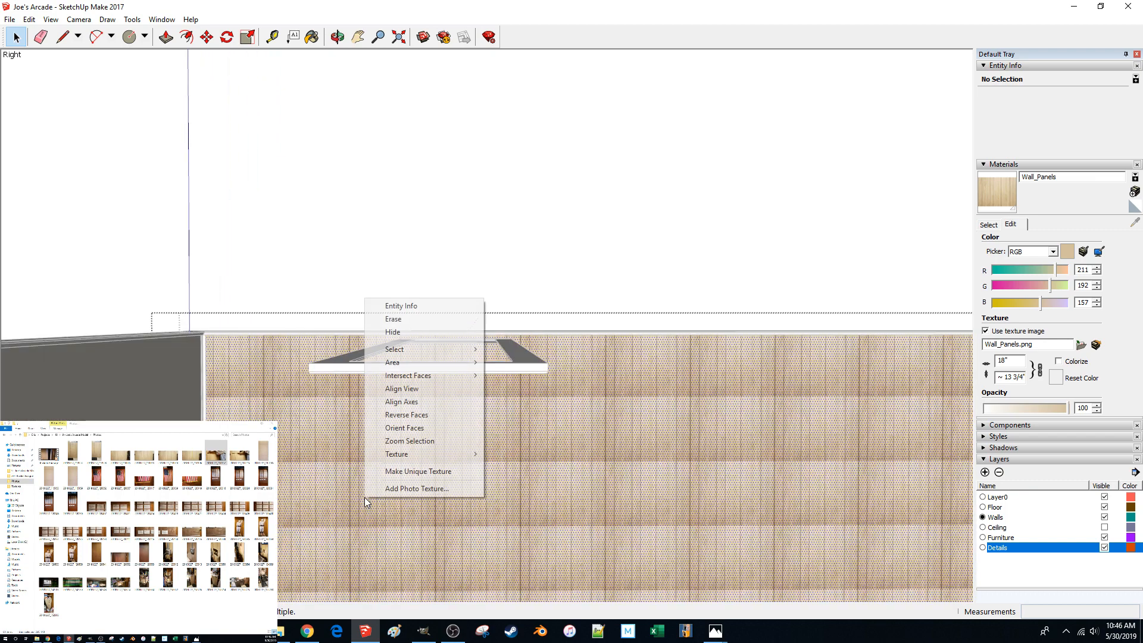
mouse_move(460, 455)
click(507, 455)
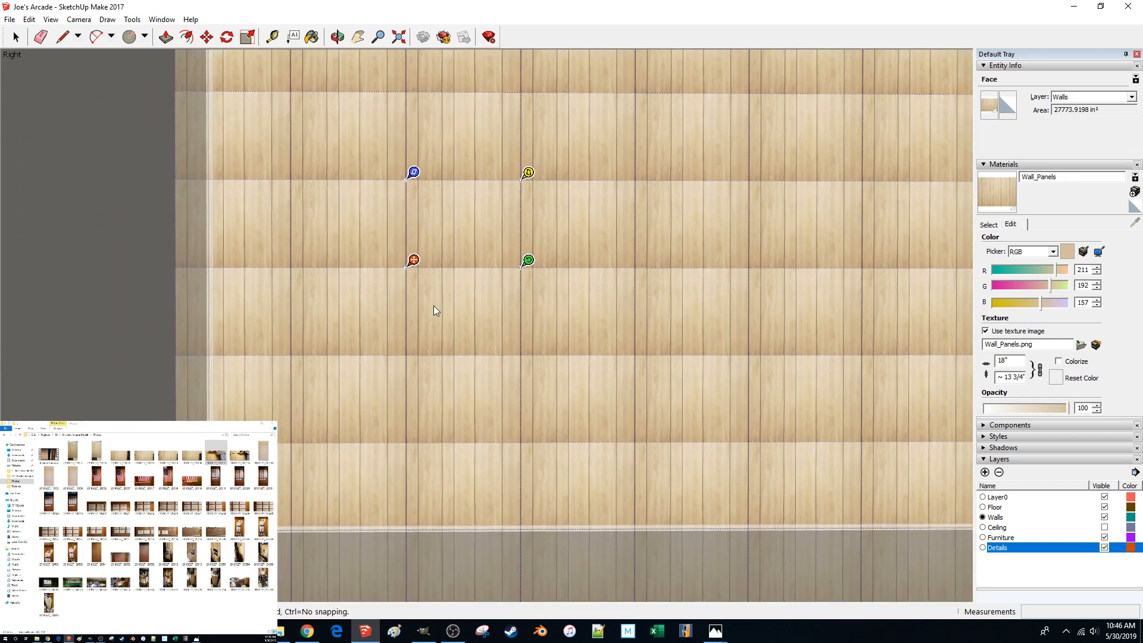
drag(412, 262, 253, 424)
scroll(284, 392, up, 5)
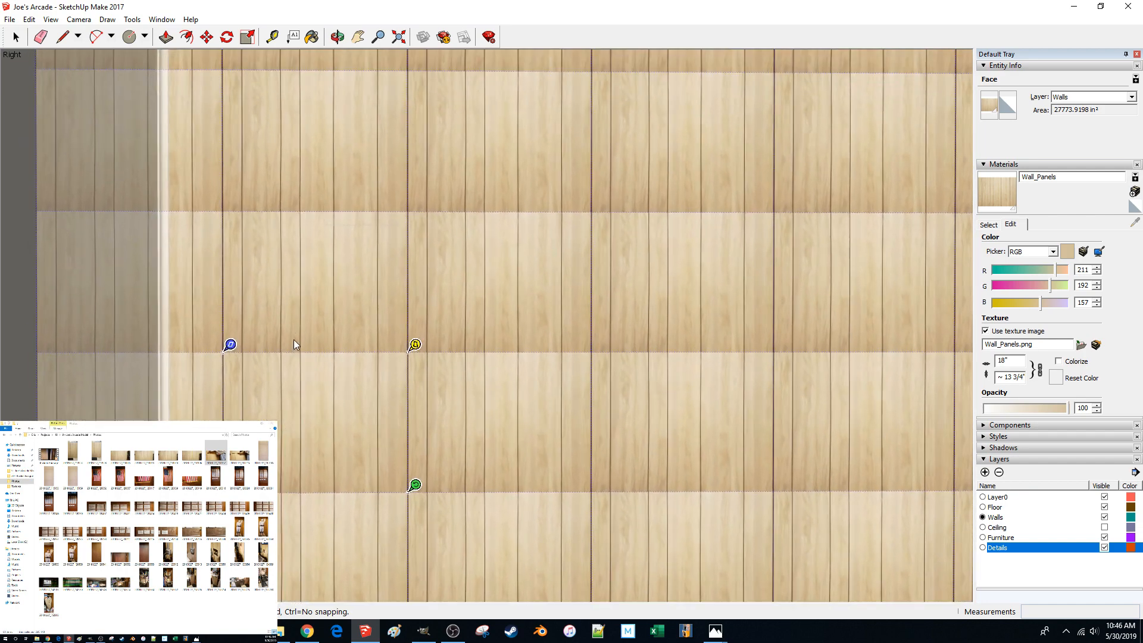
drag(229, 486, 229, 412)
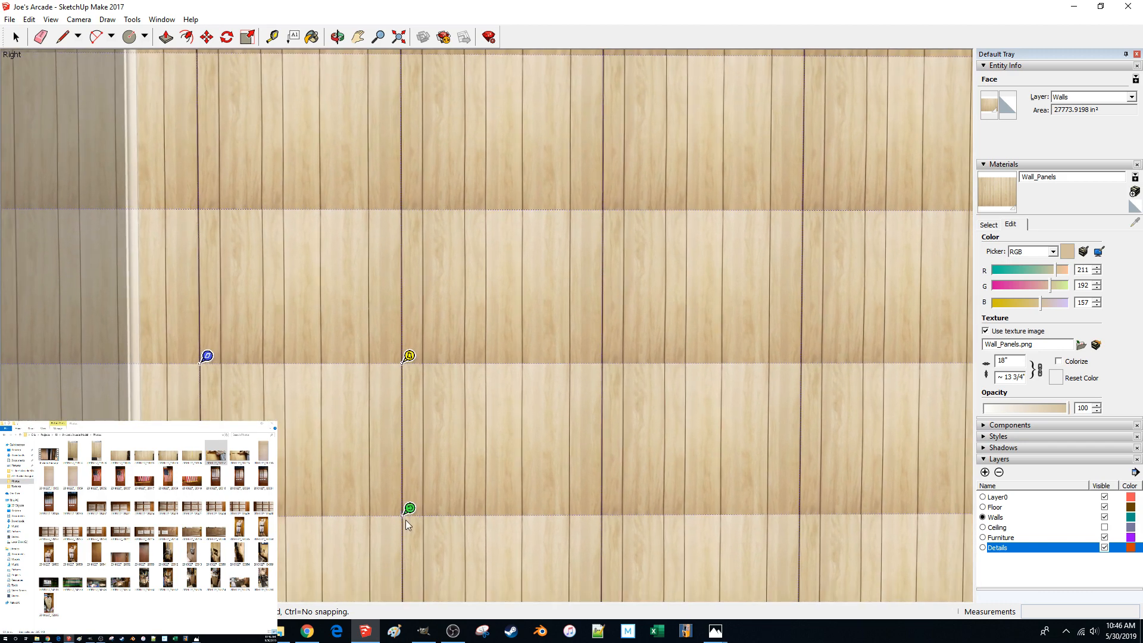
- Enlarge the texture proportionally and nudge its origin until a wide plank matches the 8" reference line
drag(410, 507, 571, 510)
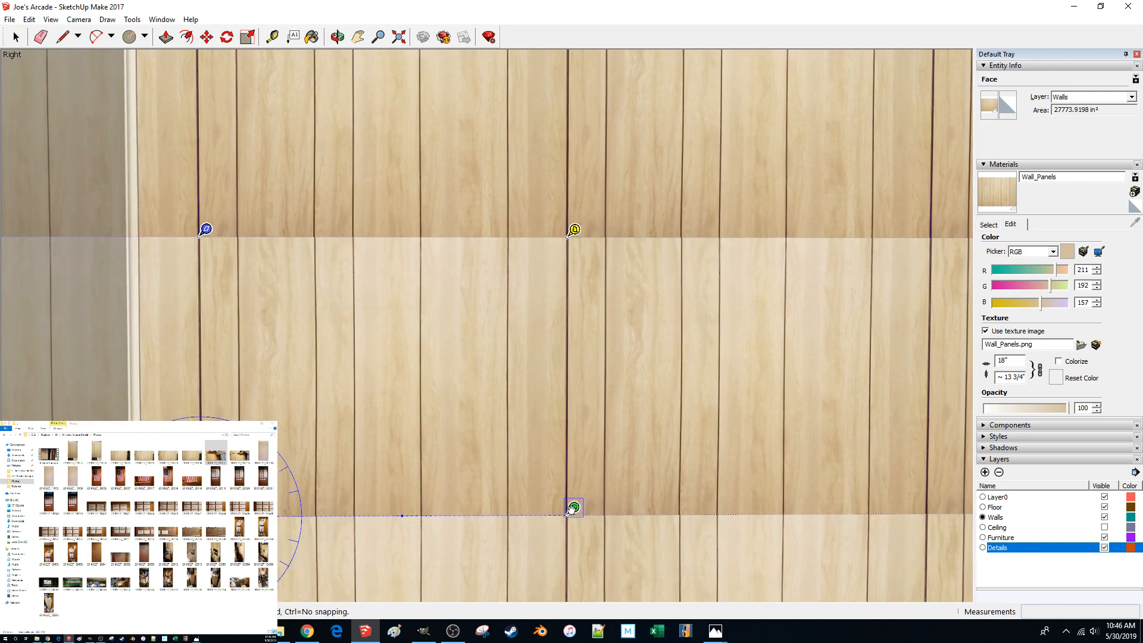
drag(209, 510, 280, 508)
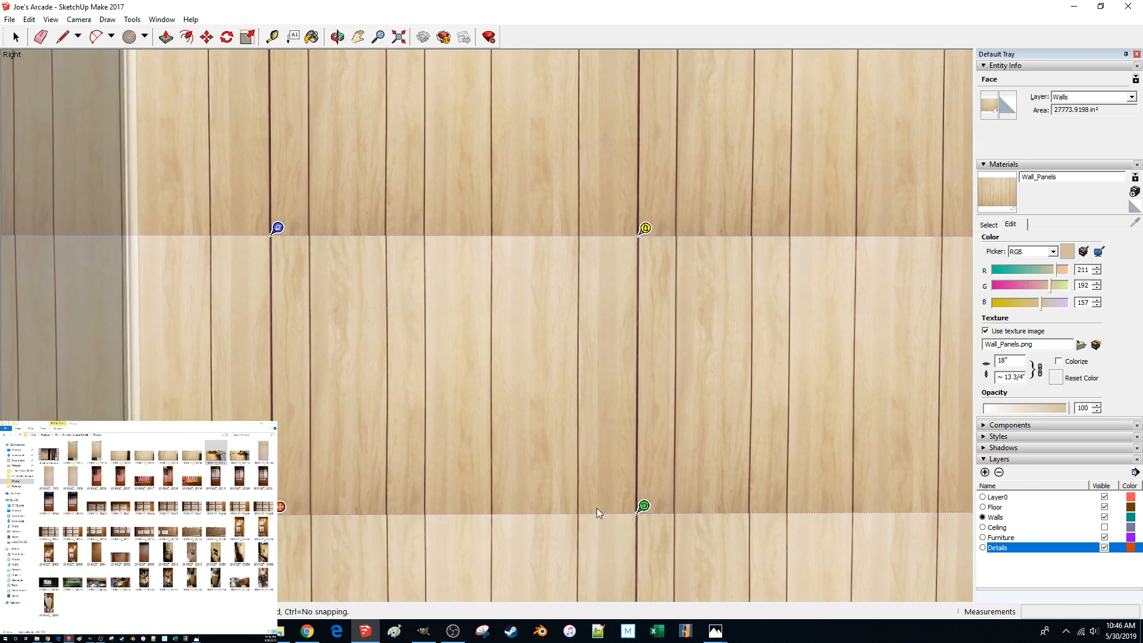
drag(644, 507, 695, 505)
drag(281, 507, 279, 509)
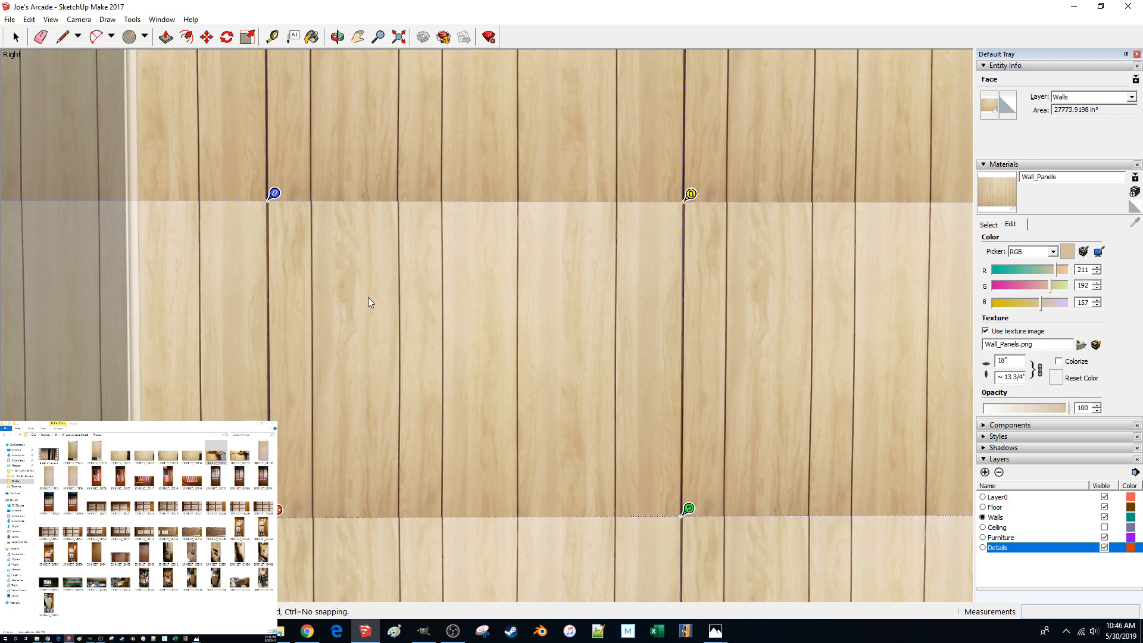
scroll(370, 293, up, 3)
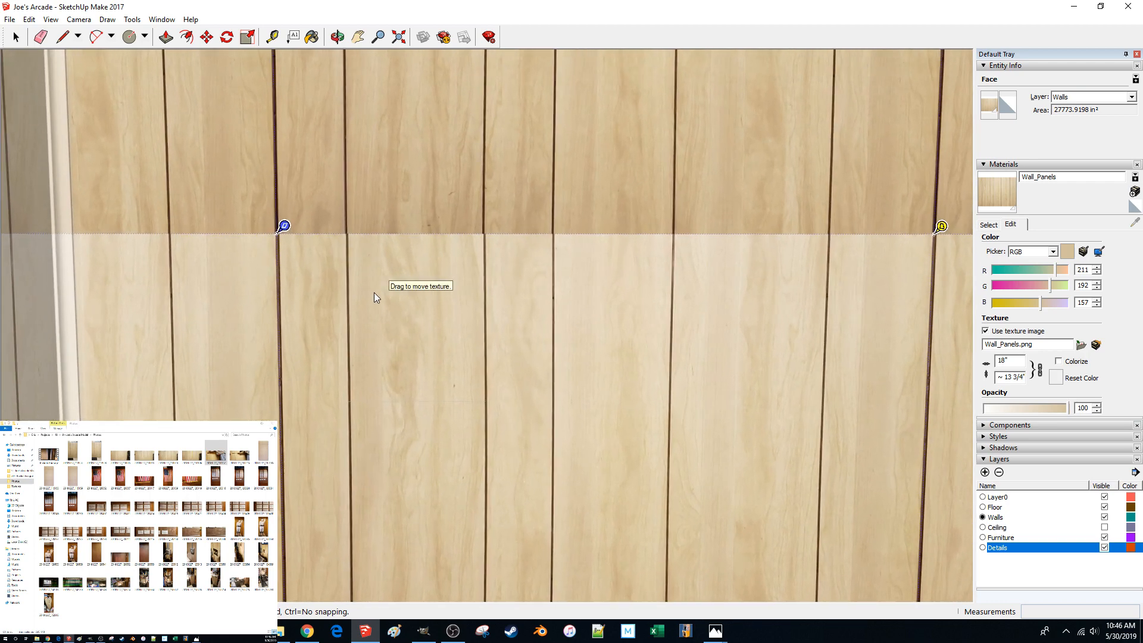
scroll(374, 292, down, 3)
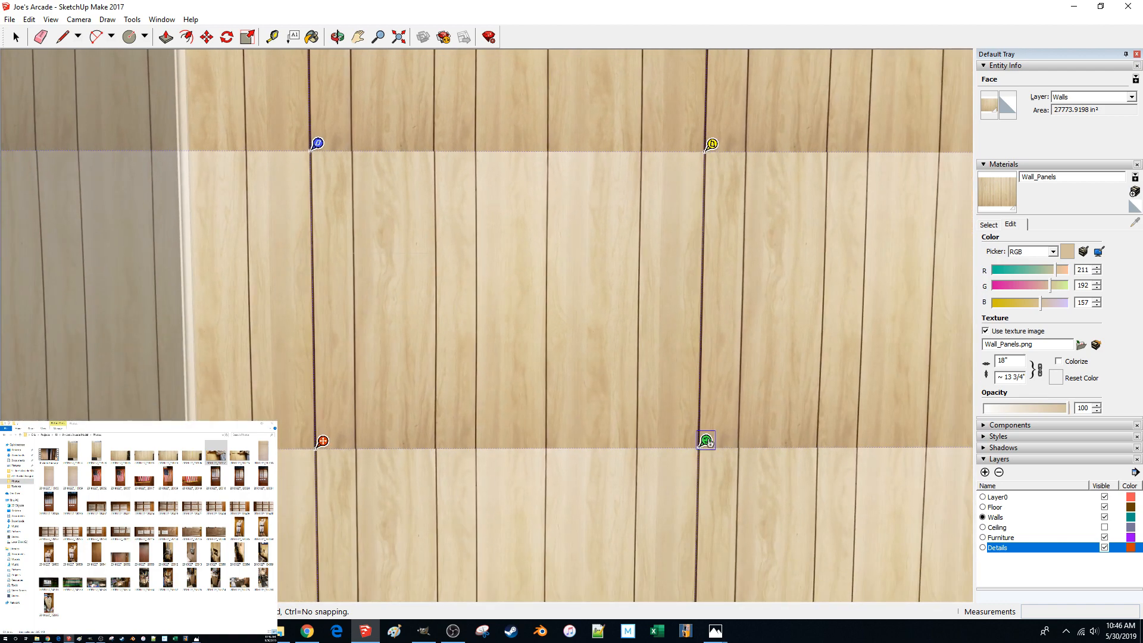
drag(707, 442, 721, 441)
scroll(316, 447, up, 2)
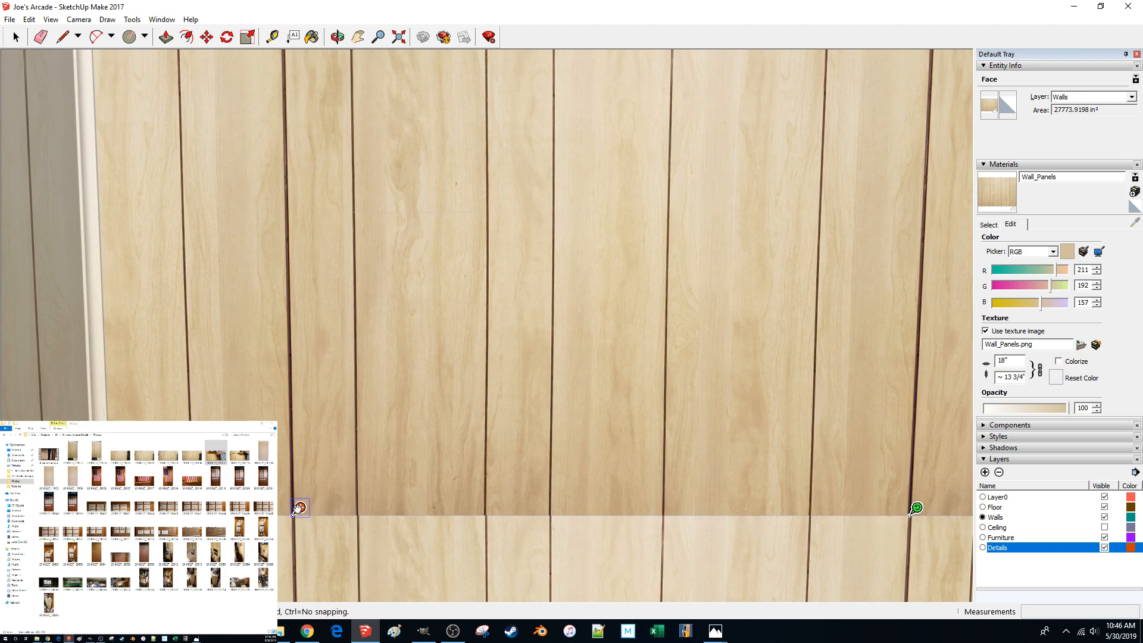
drag(297, 508, 291, 517)
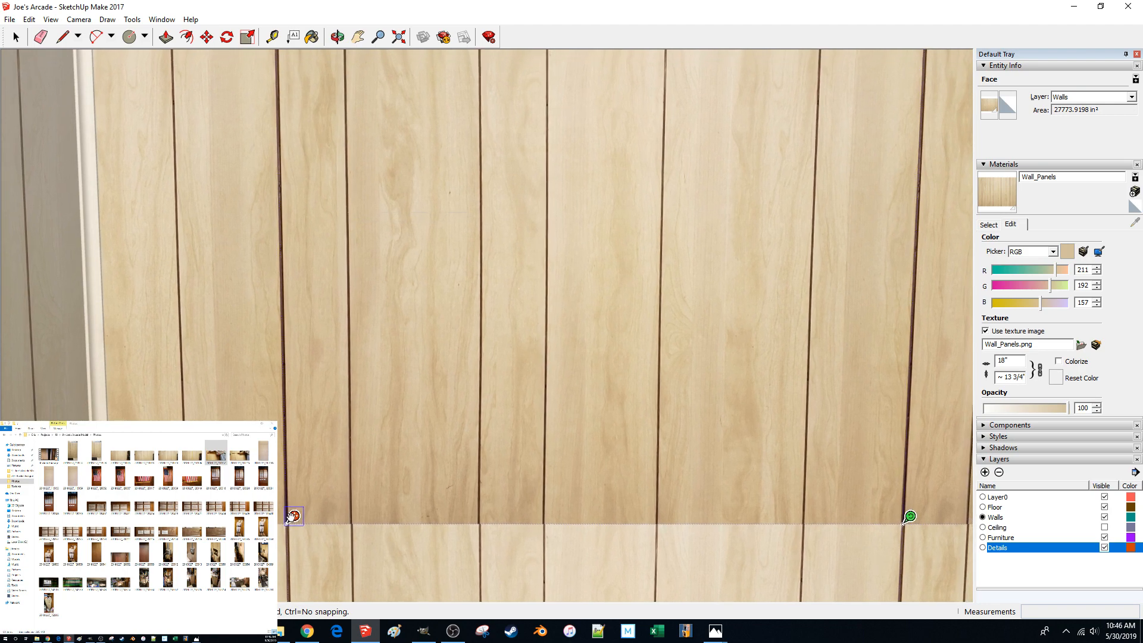
- Anchor the texture's origin at the wall's lower corner, stretch its height to the wall's upper edge, and finish positioning
mouse_move(293, 517)
shift+middle_down()
mouse_move(374, 276)
mouse_move(417, 208)
shift+middle_up()
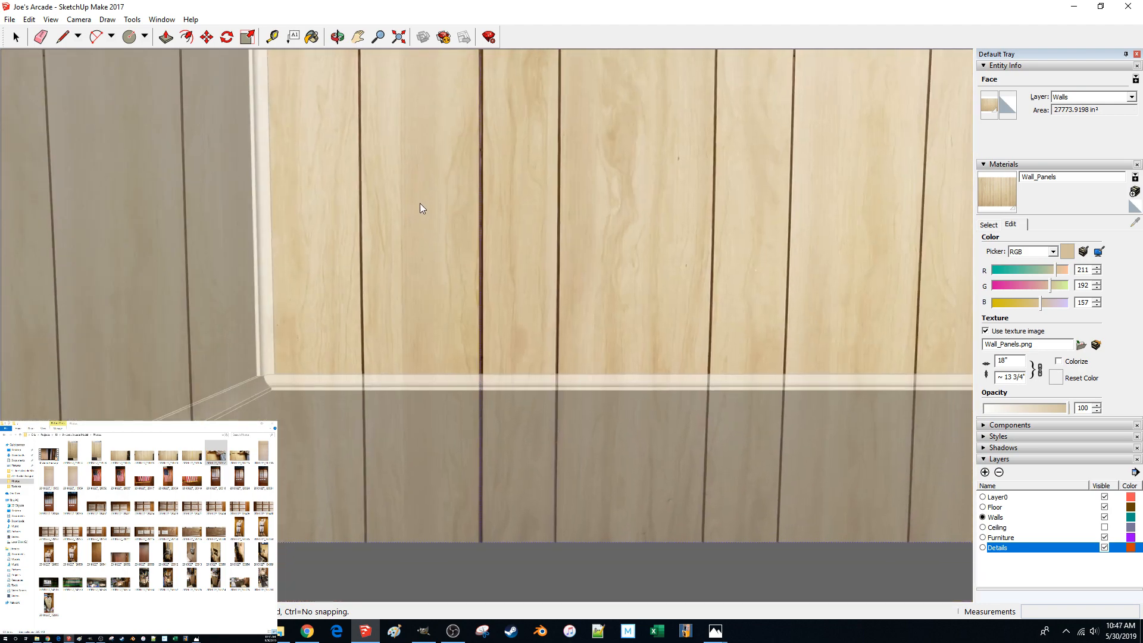
scroll(431, 207, down, 2)
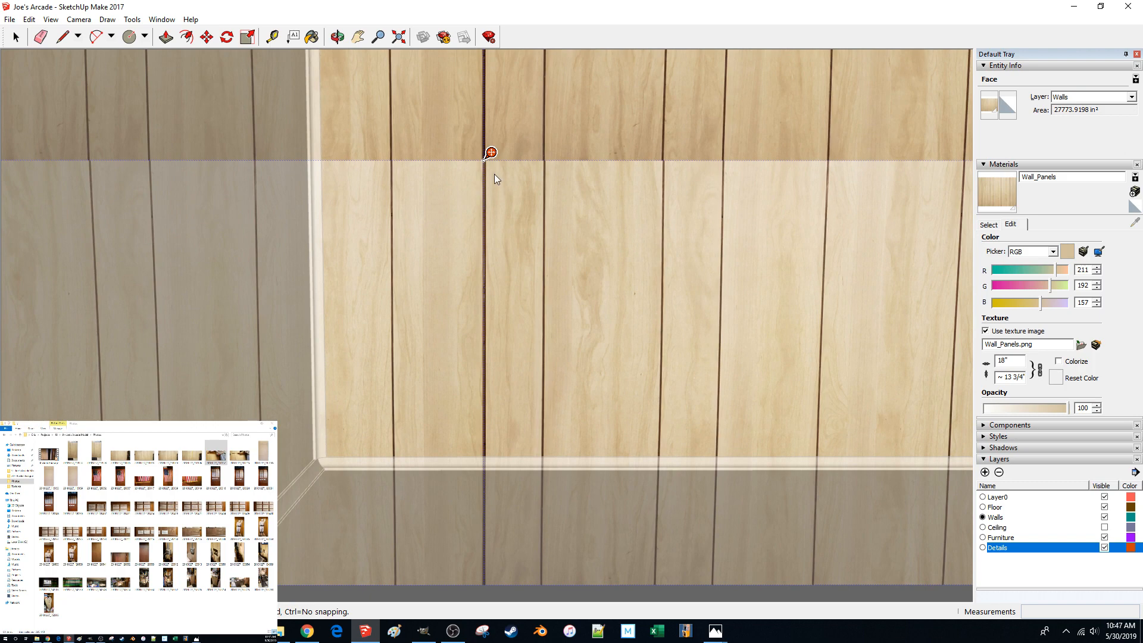
drag(491, 153, 329, 467)
scroll(330, 467, down, 10)
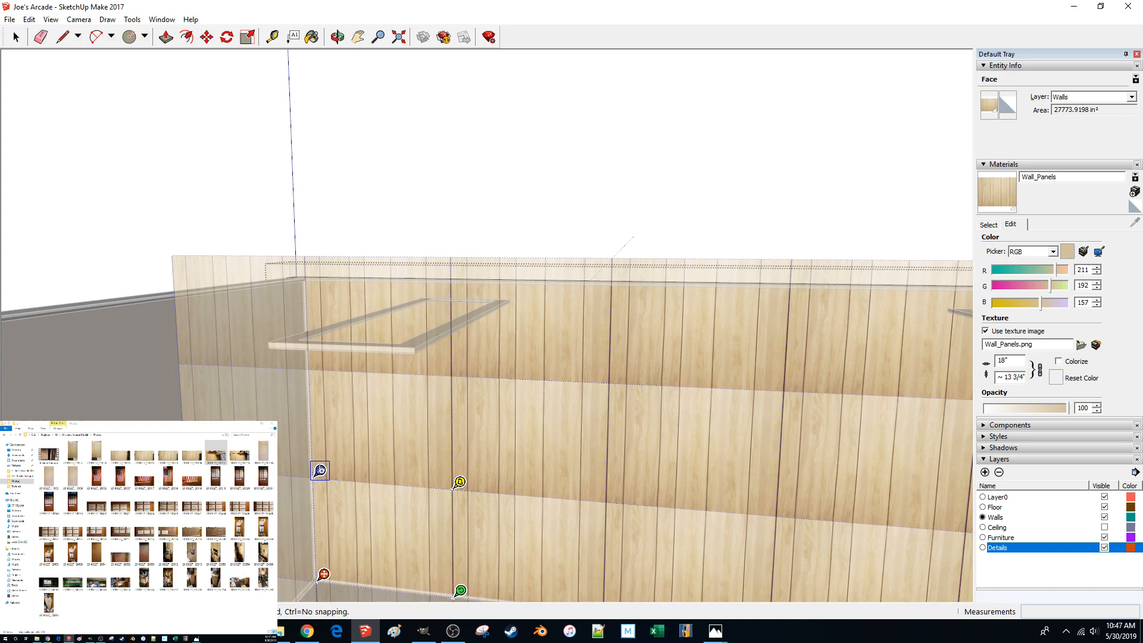
drag(320, 470, 311, 268)
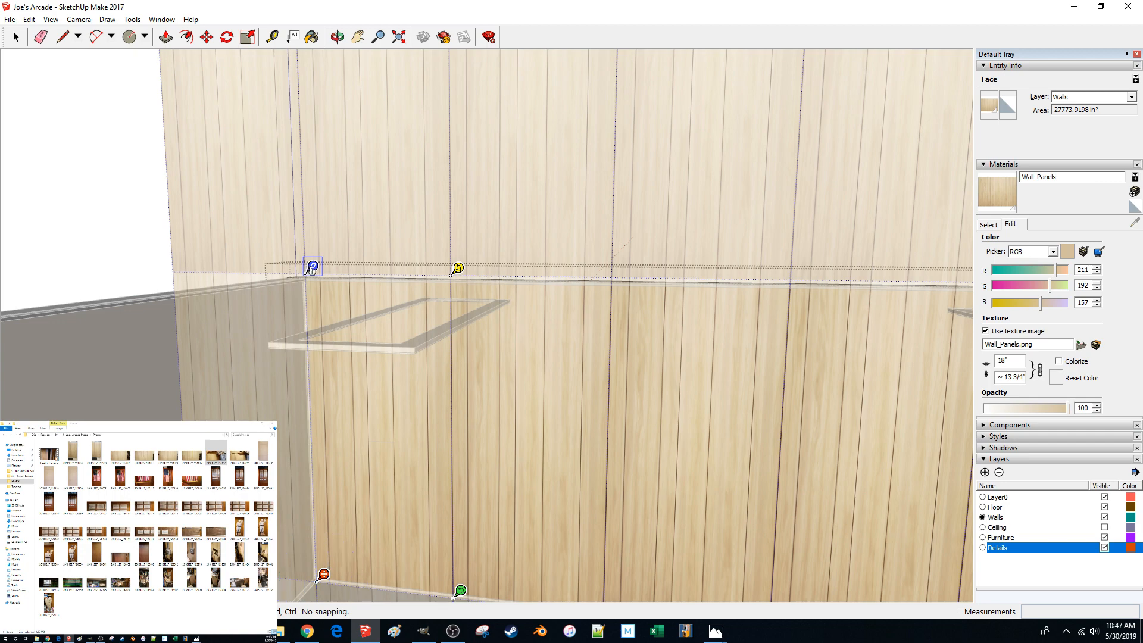
click(147, 231)
click(147, 231)
- Compare the 8" reference line with the plank widths by trial-moving it along the wall, and cancel the move
middle_drag(369, 381, 786, 387)
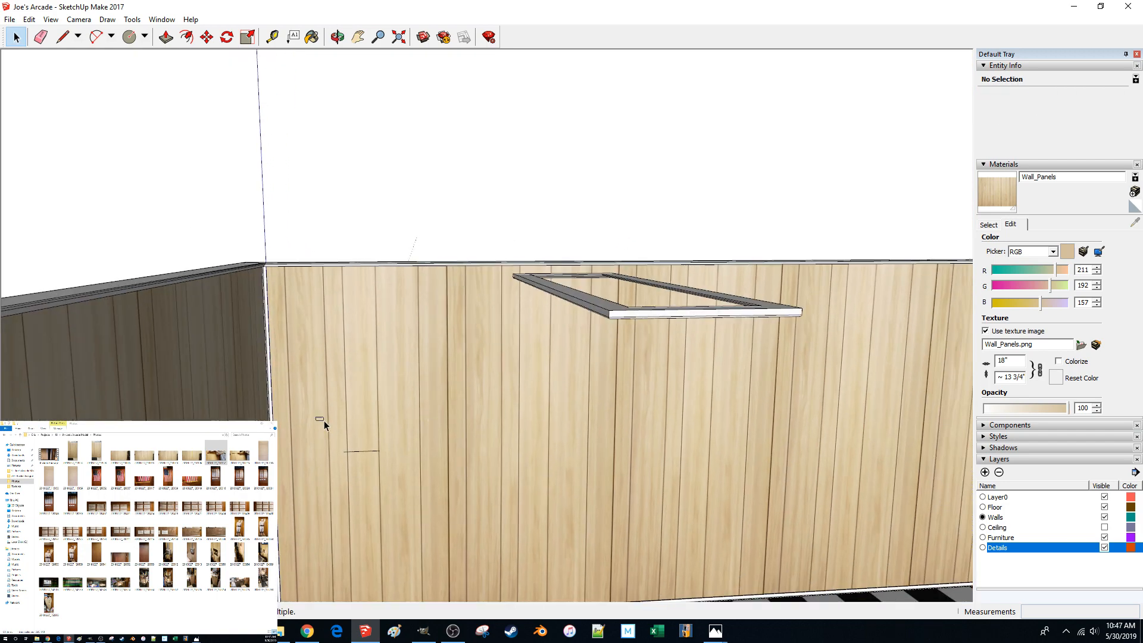
click(376, 452)
middle_drag(376, 453, 427, 452)
key(m)
click(517, 437)
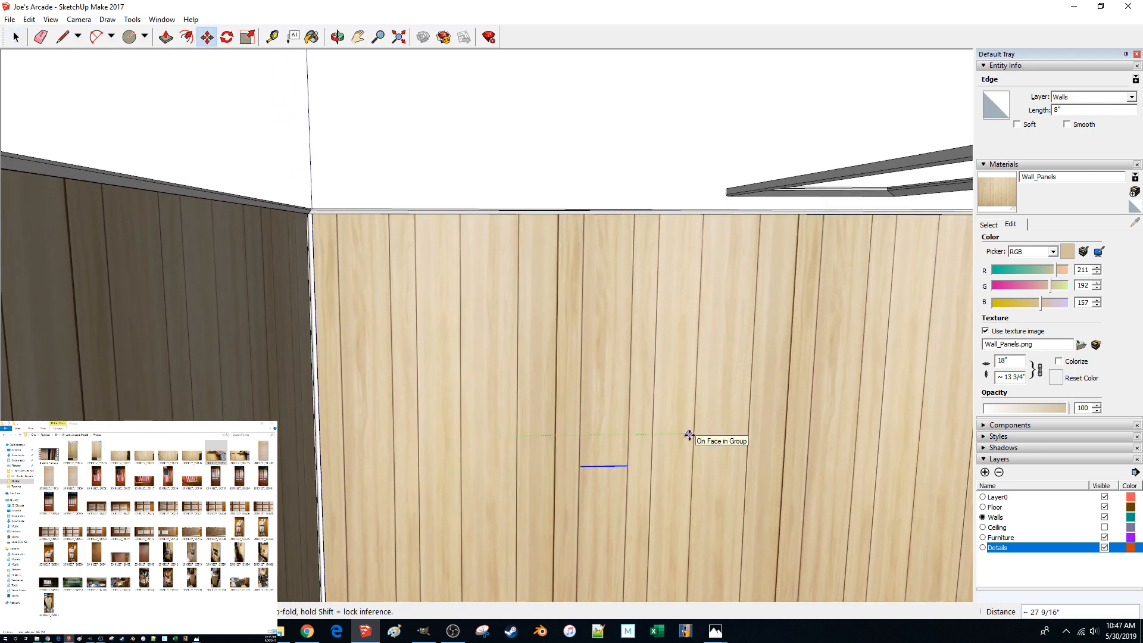
key(Escape)
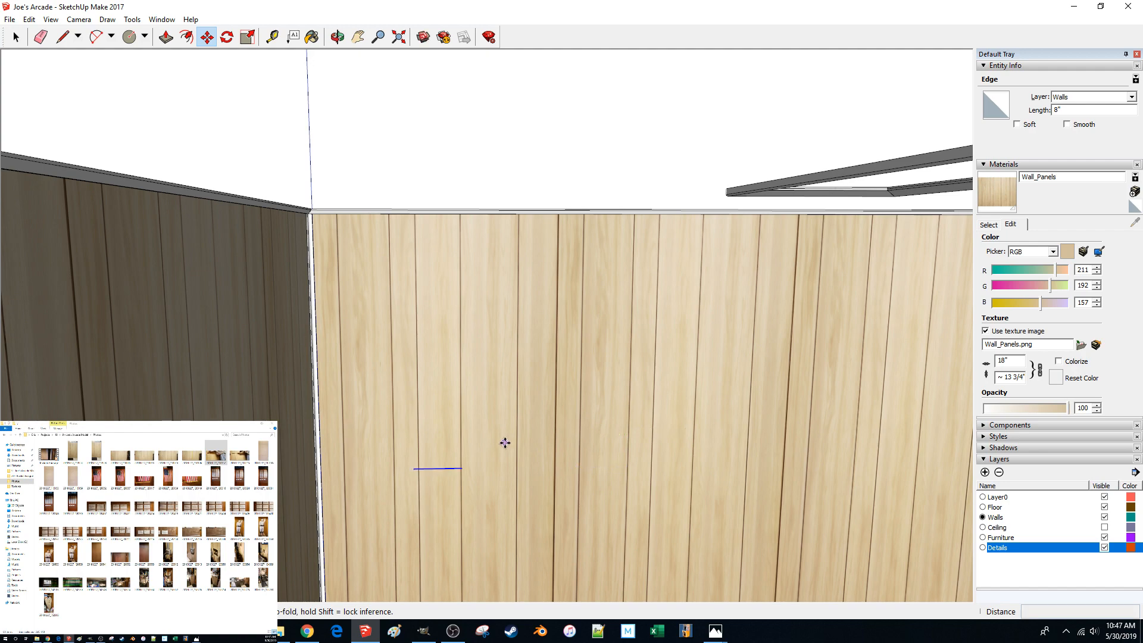
key(space)
click(383, 166)
- Bring up the Walls_4.jpg reference photo to compare its planks with the textured walls, and return to the SketchUp model
middle_drag(384, 165, 393, 200)
scroll(393, 200, down, 10)
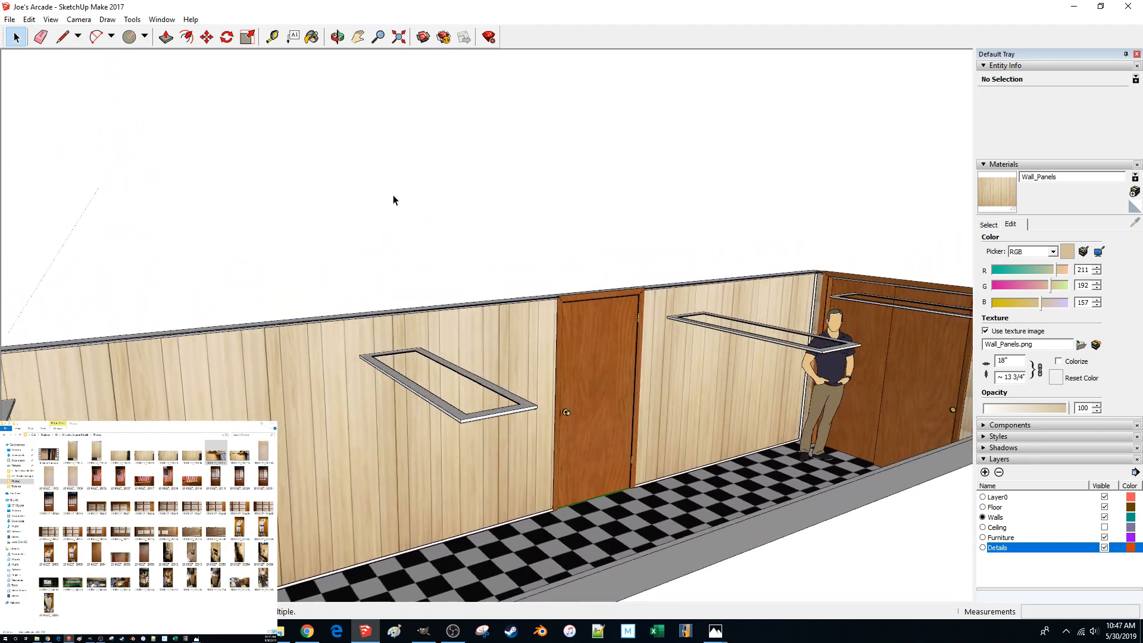
scroll(393, 200, up, 10)
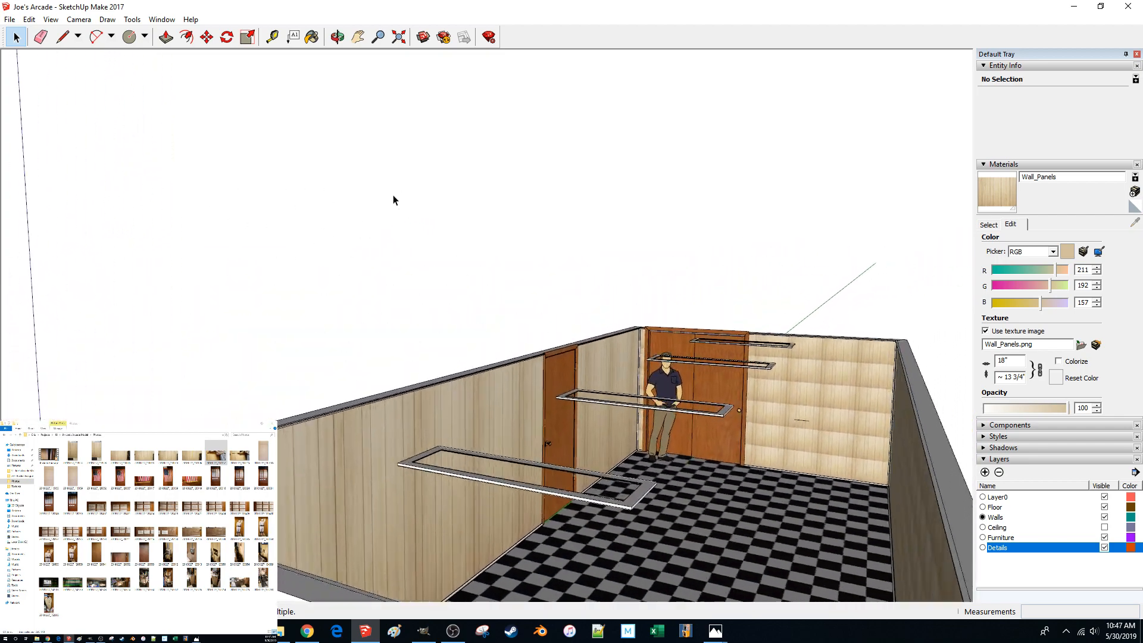
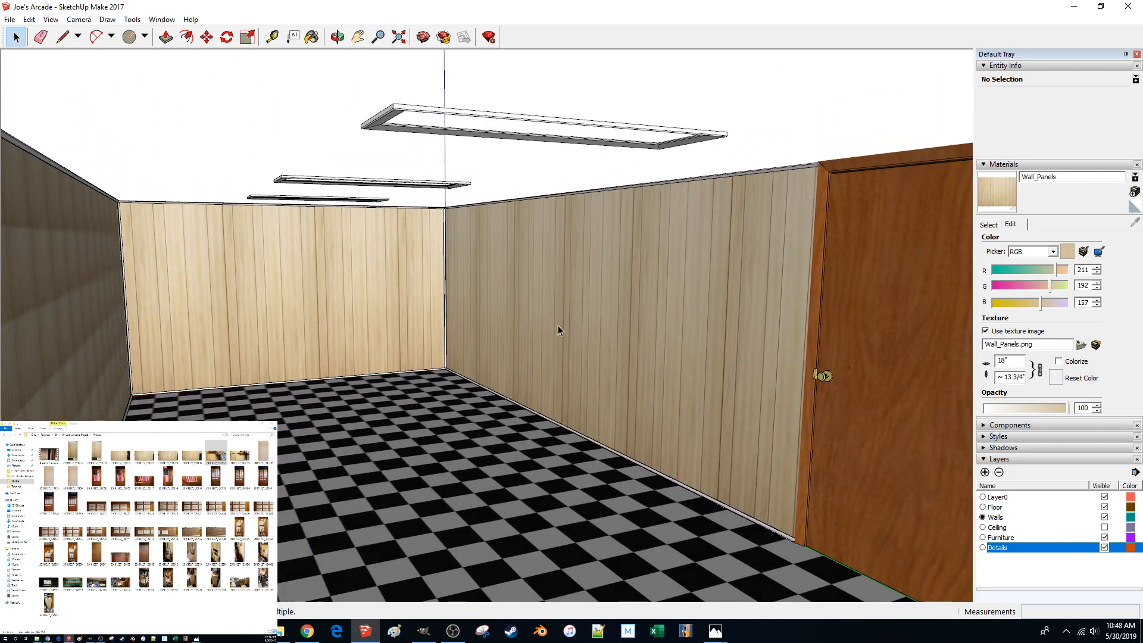
mouse_move(715, 632)
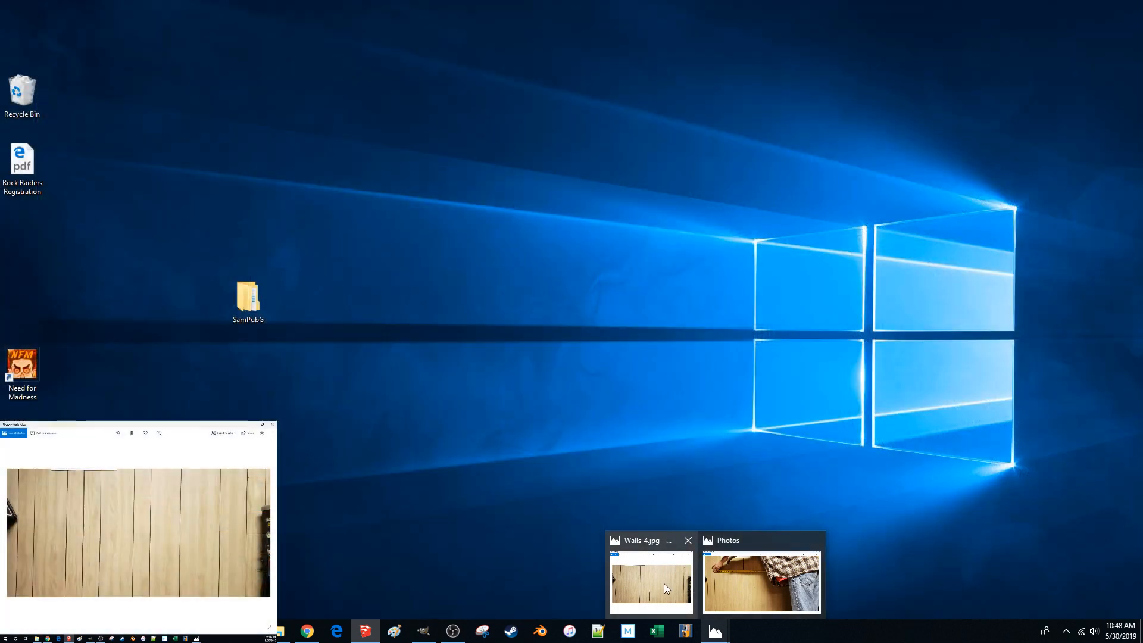
click(664, 584)
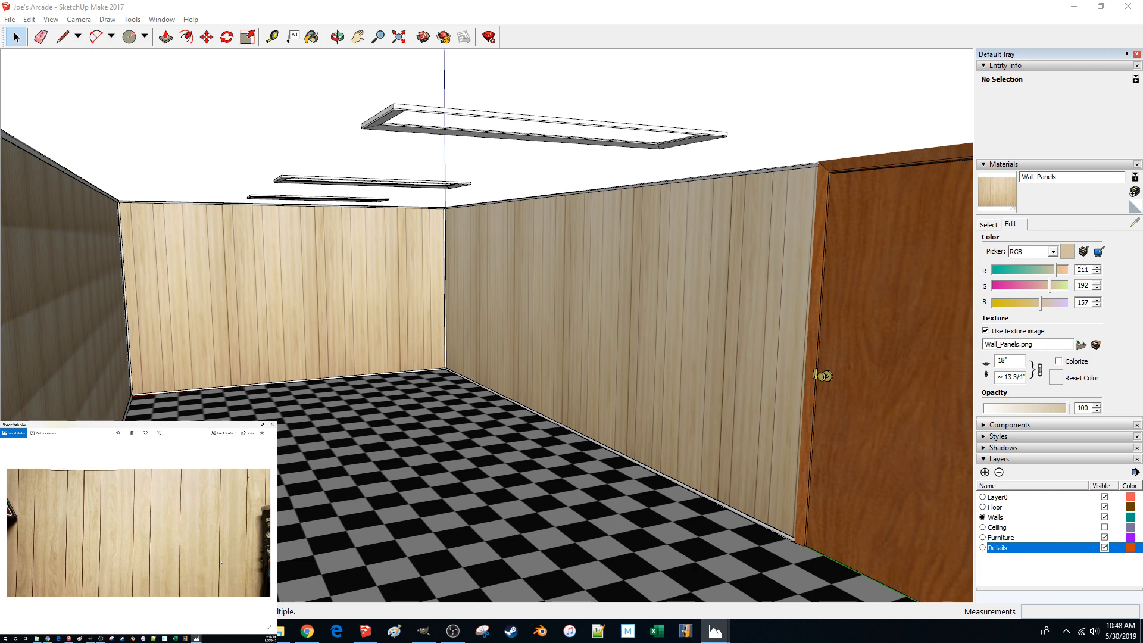
click(393, 4)
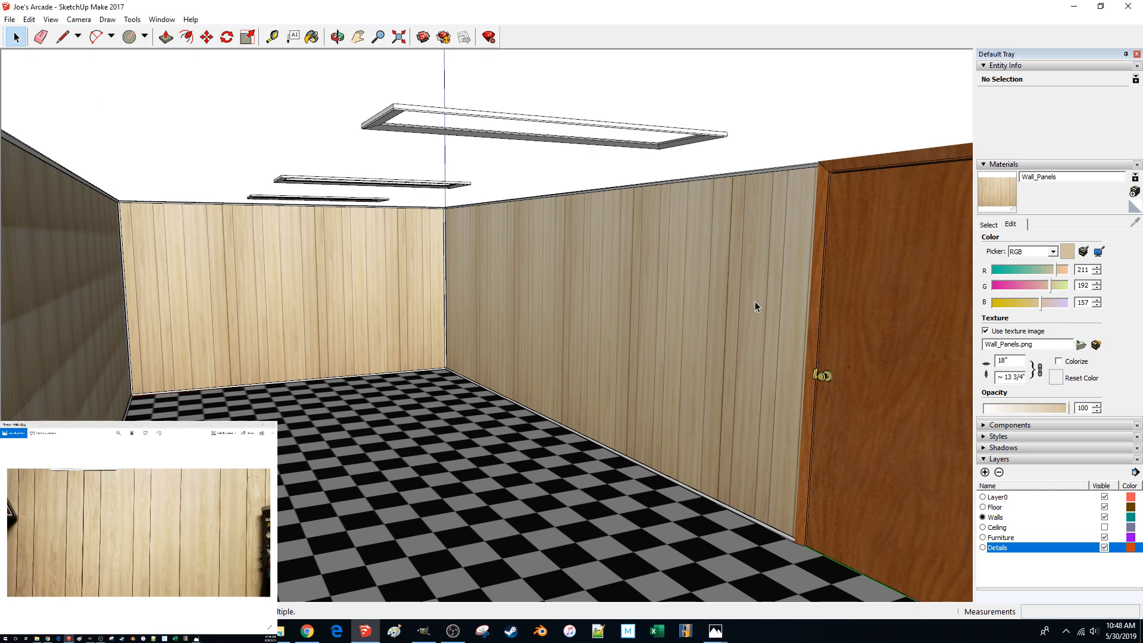
scroll(755, 302, down, 1)
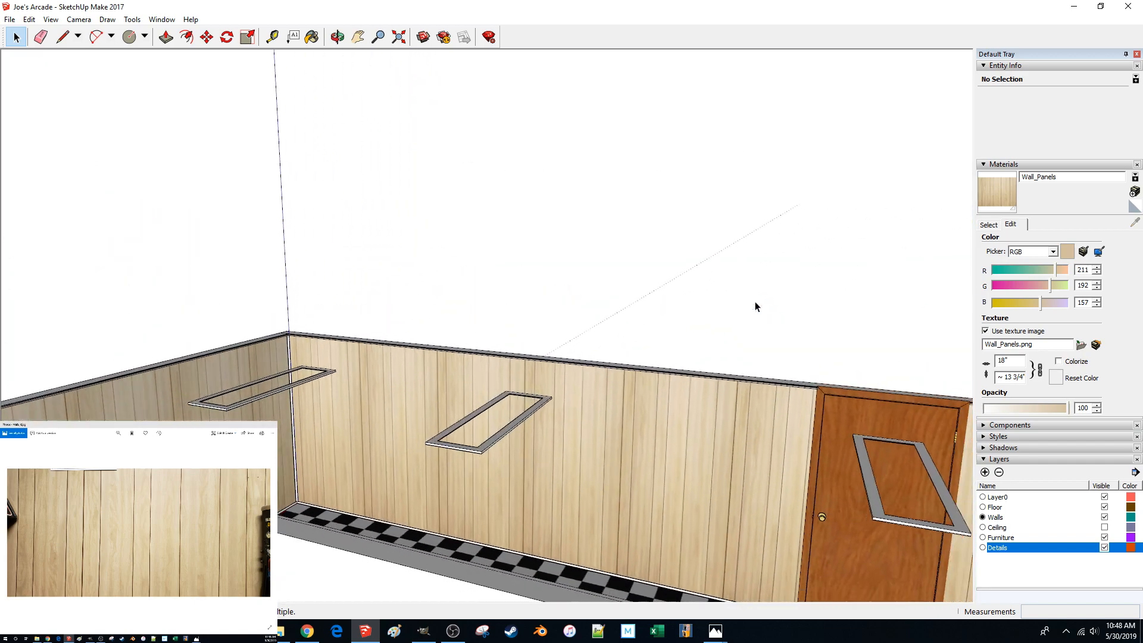
scroll(736, 313, up, 4)
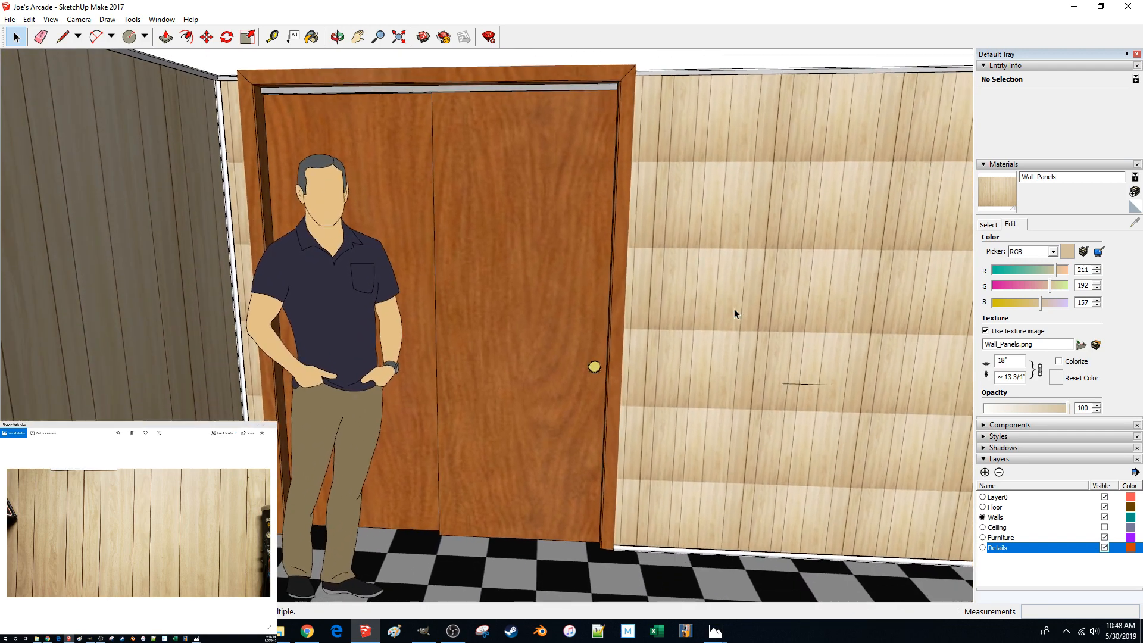
double_click(735, 309)
right_click(734, 309)
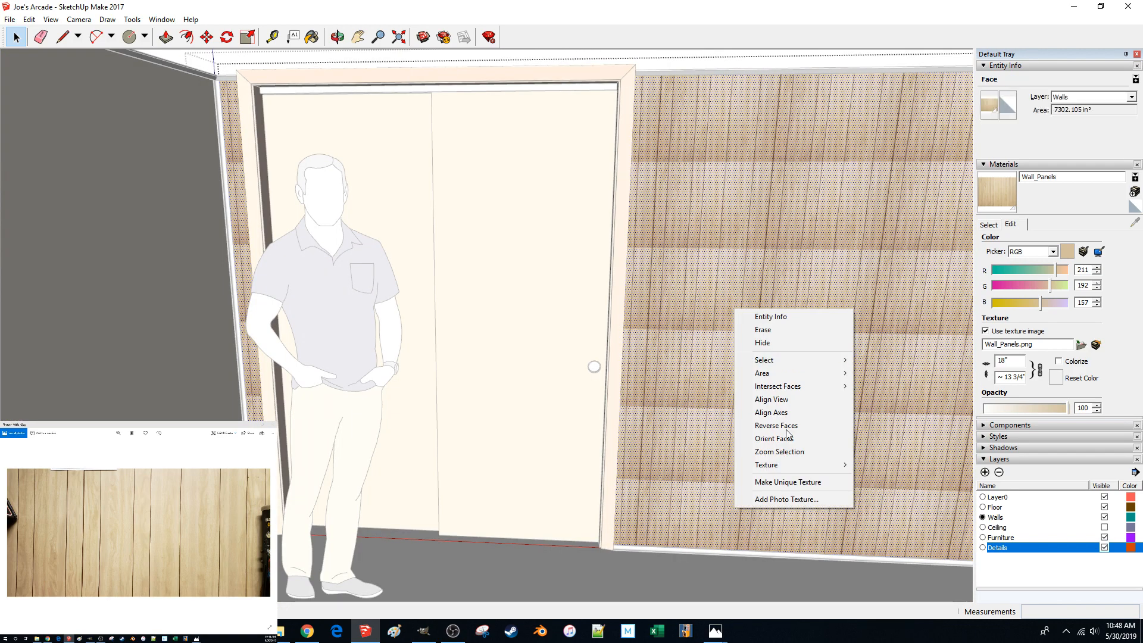
click(868, 465)
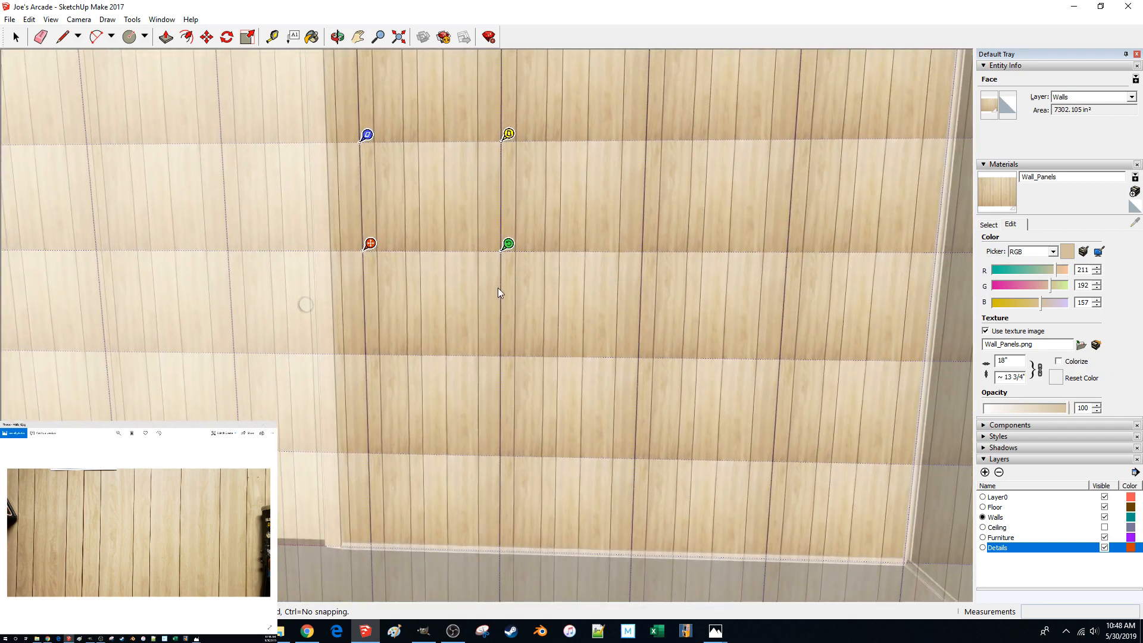
scroll(498, 288, up, 3)
drag(200, 192, 408, 318)
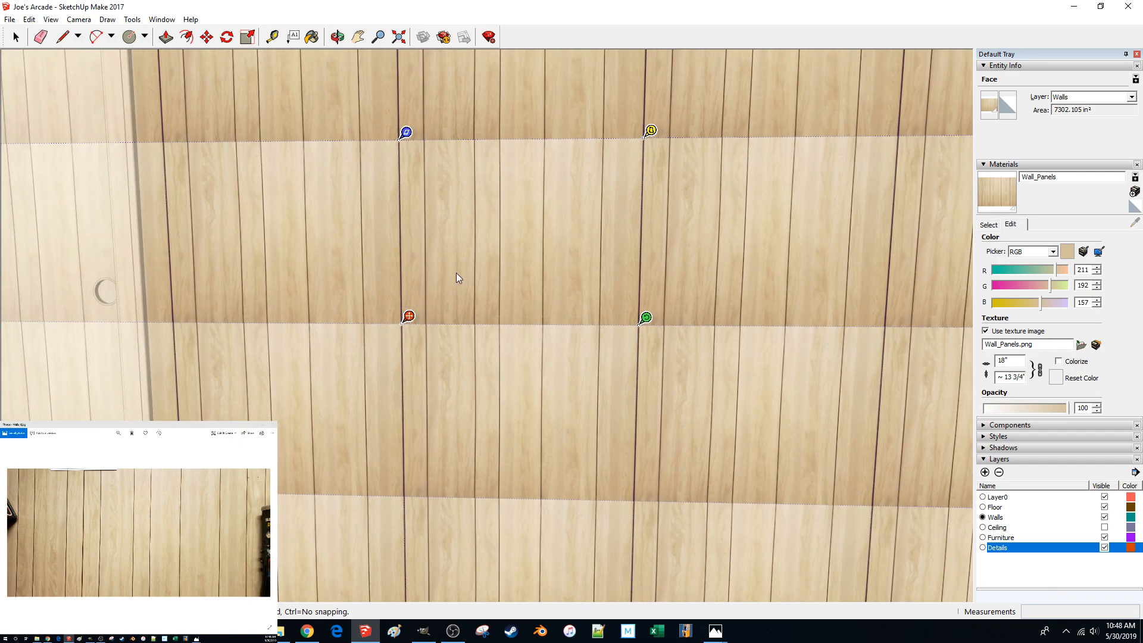
scroll(302, 368, down, 3)
middle_drag(333, 424, 331, 435)
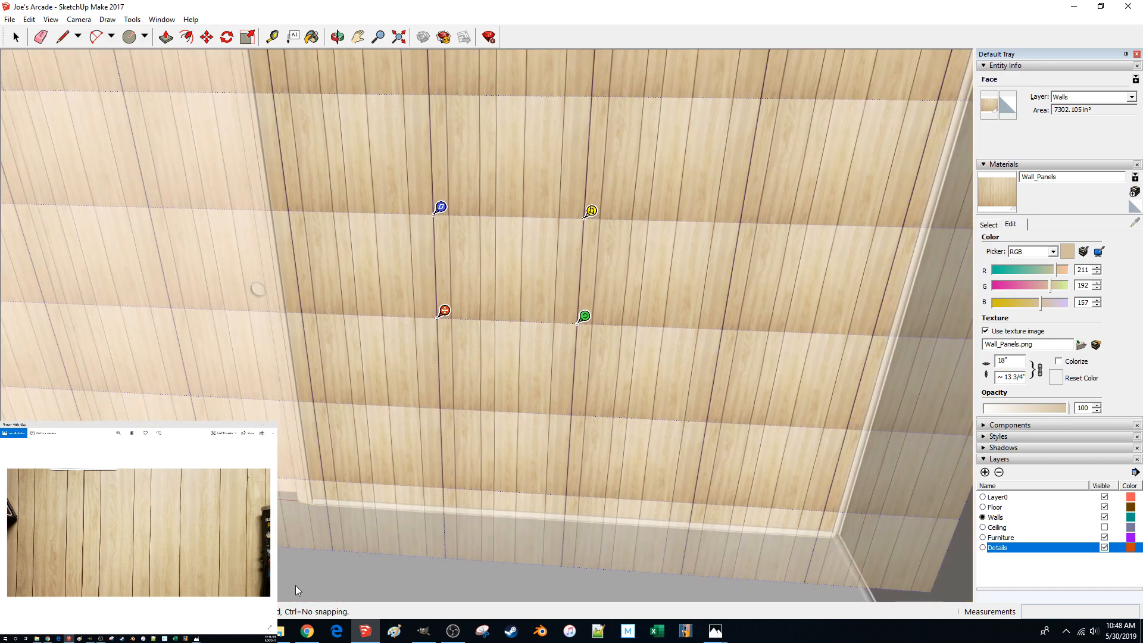
click(296, 584)
- Mark the end of the 8" reference line on the sliding-door wall with a short tick and extend the line sideways
scroll(477, 345, up, 4)
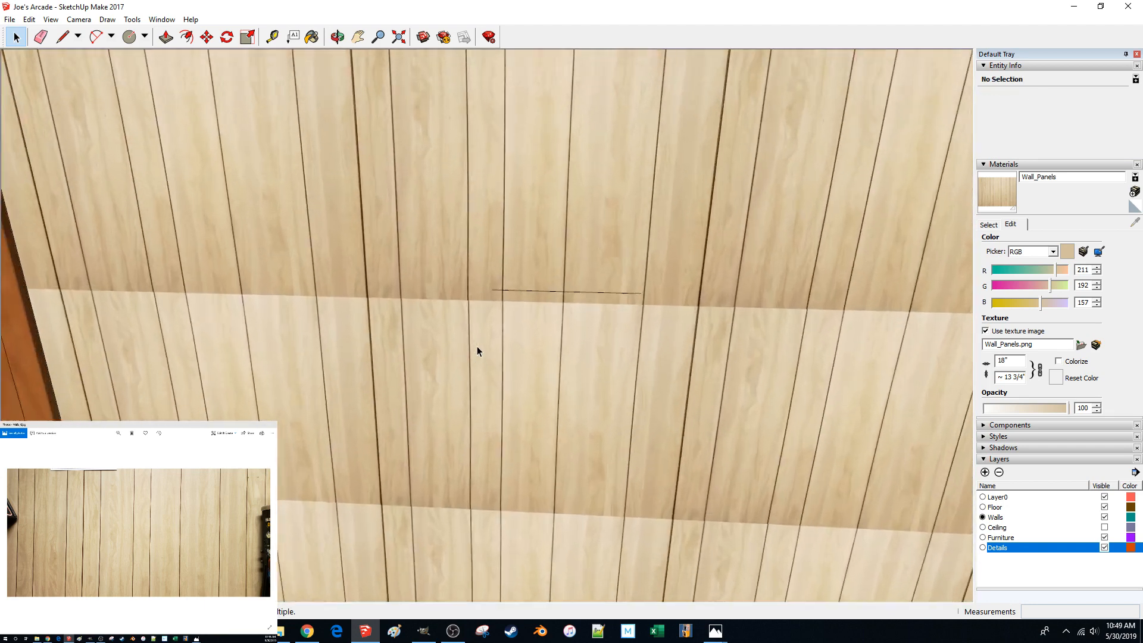
key(l)
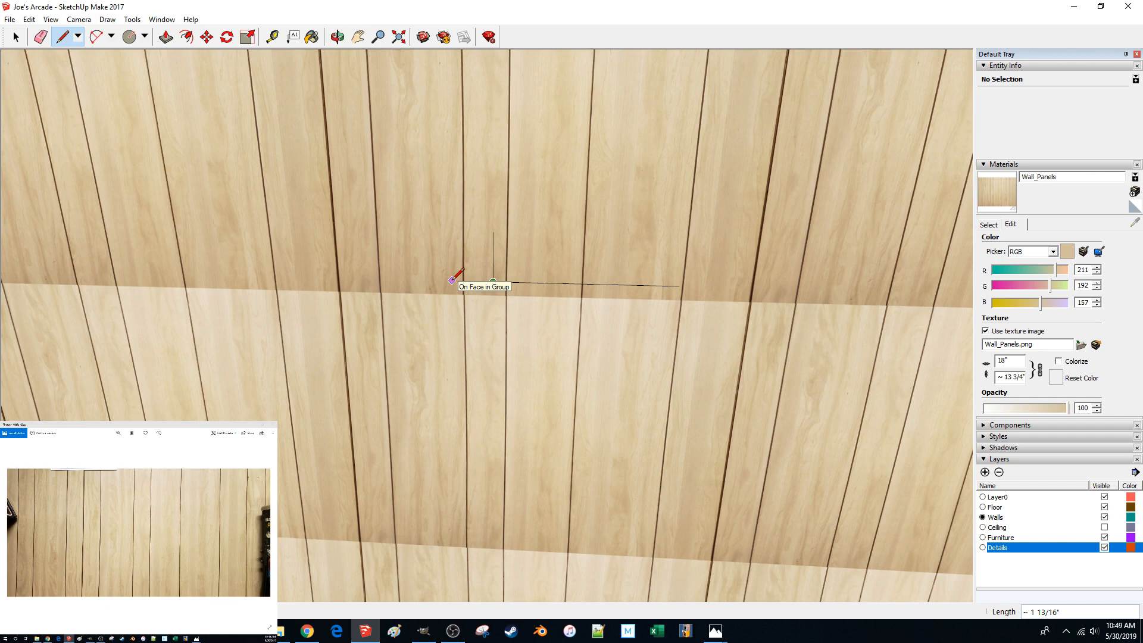
click(441, 244)
scroll(448, 180, down, 3)
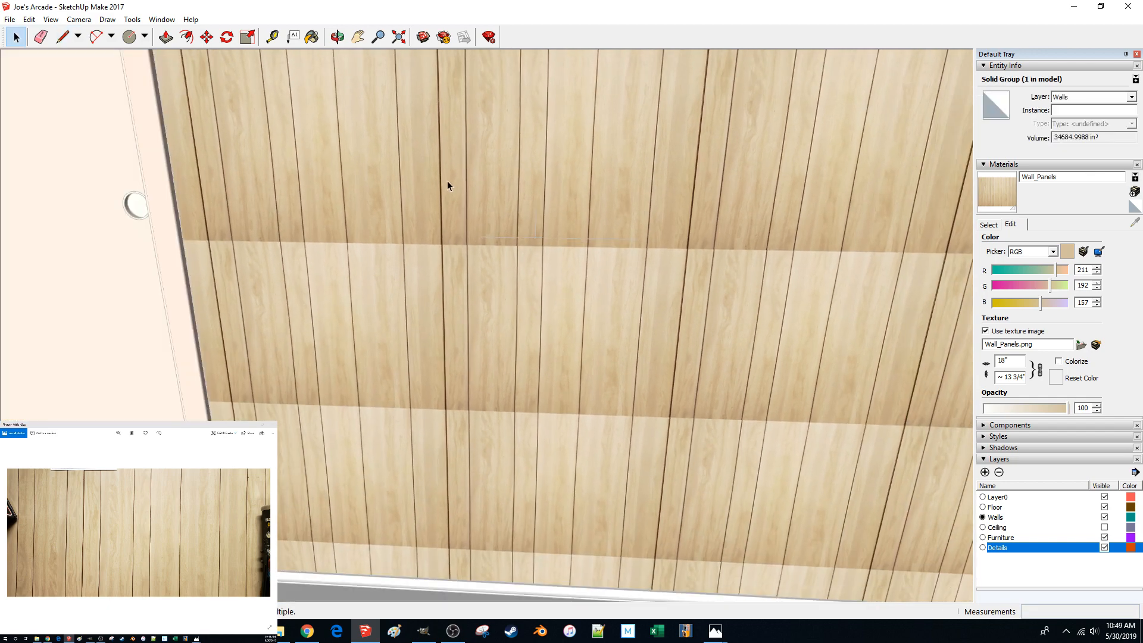
- Position the sliding-door wall's texture so its origin pin lies in line with the end of the extended reference line
right_click(448, 181)
mouse_move(545, 341)
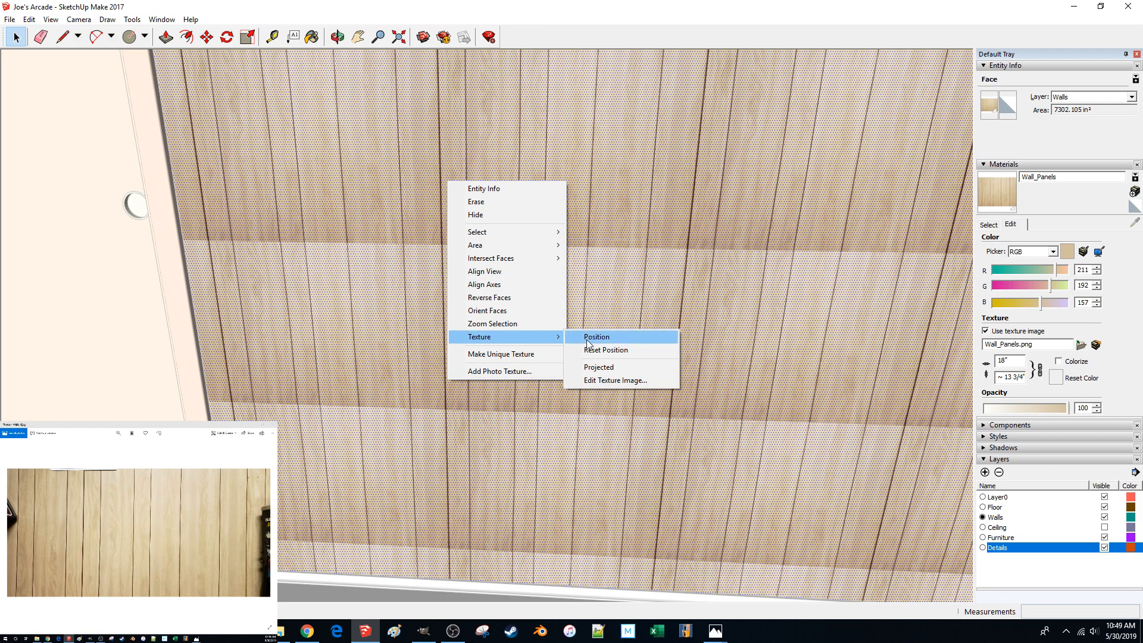
click(588, 337)
drag(446, 244, 480, 237)
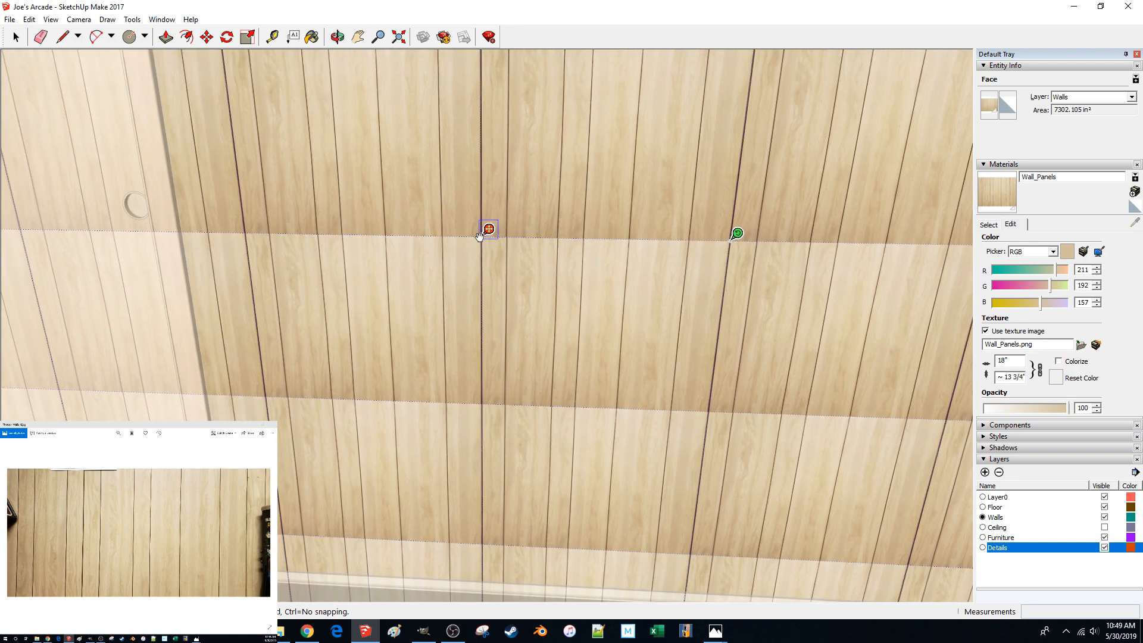
scroll(607, 233, up, 4)
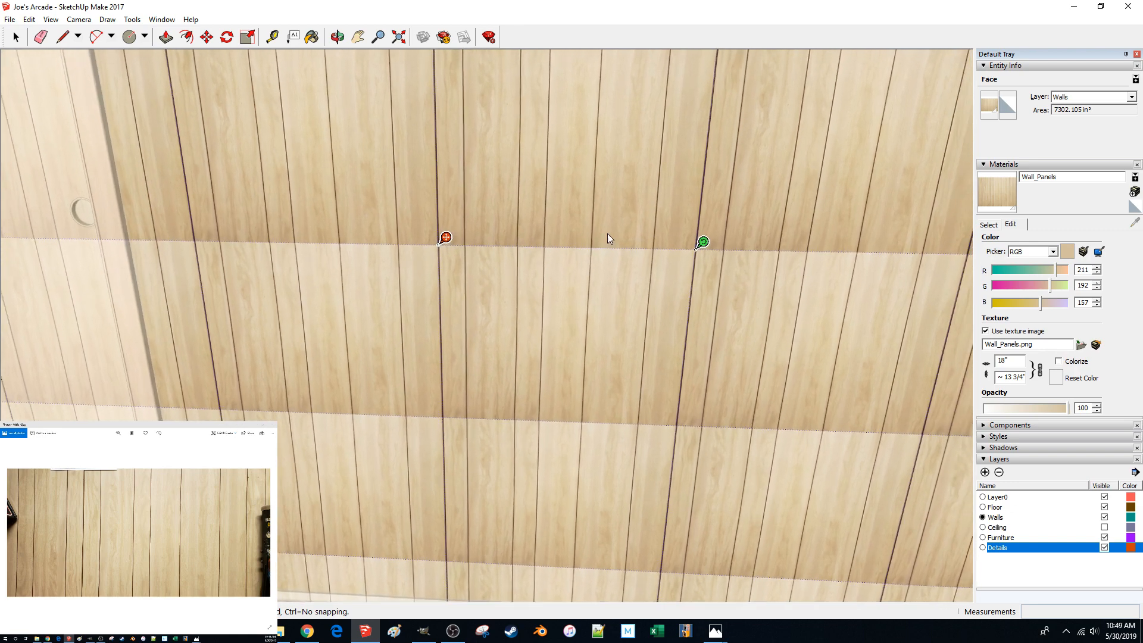
drag(794, 314, 820, 313)
drag(294, 312, 297, 350)
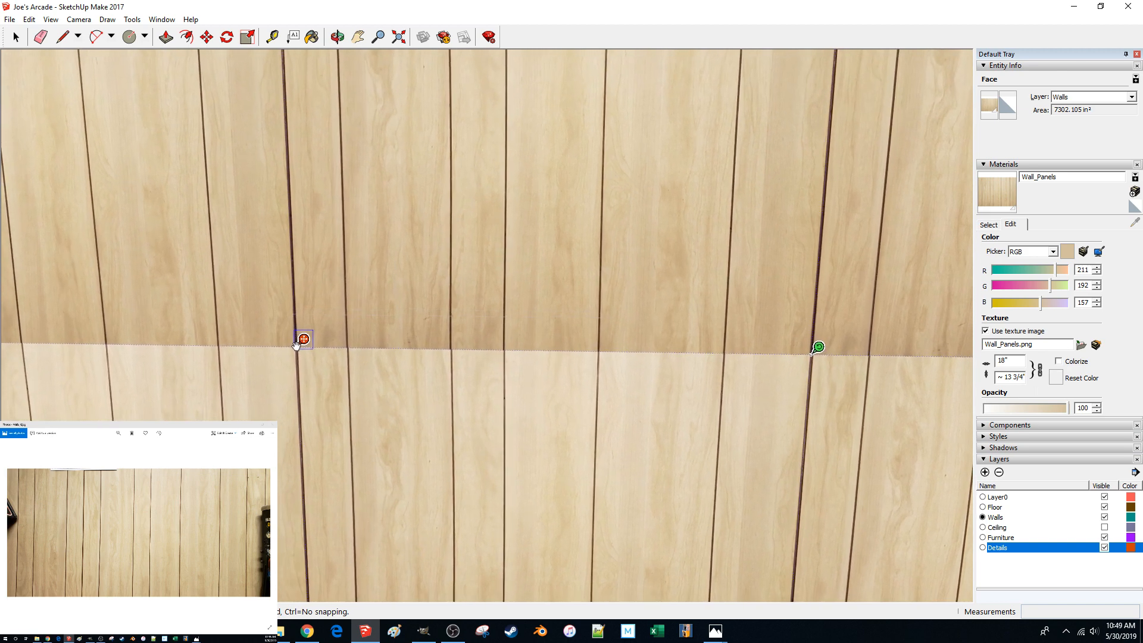
- Scale the texture until a narrow and a wide plank match the extended reference line, and finish positioning
drag(815, 352, 675, 340)
scroll(936, 352, down, 4)
scroll(900, 352, down, 1)
scroll(900, 351, down, 3)
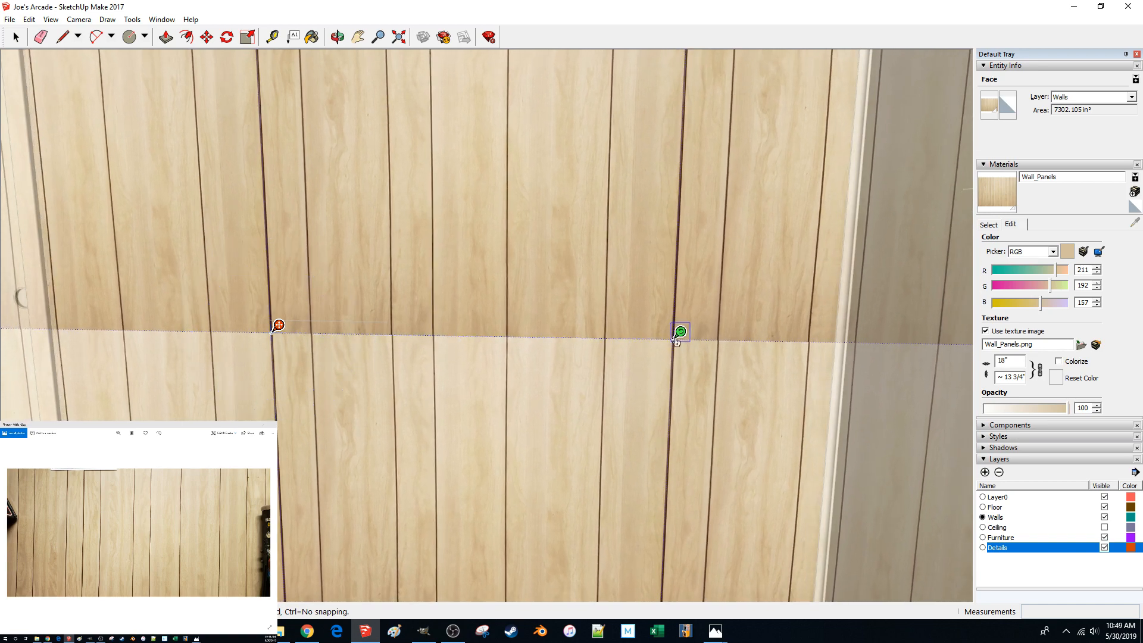
scroll(523, 252, up, 4)
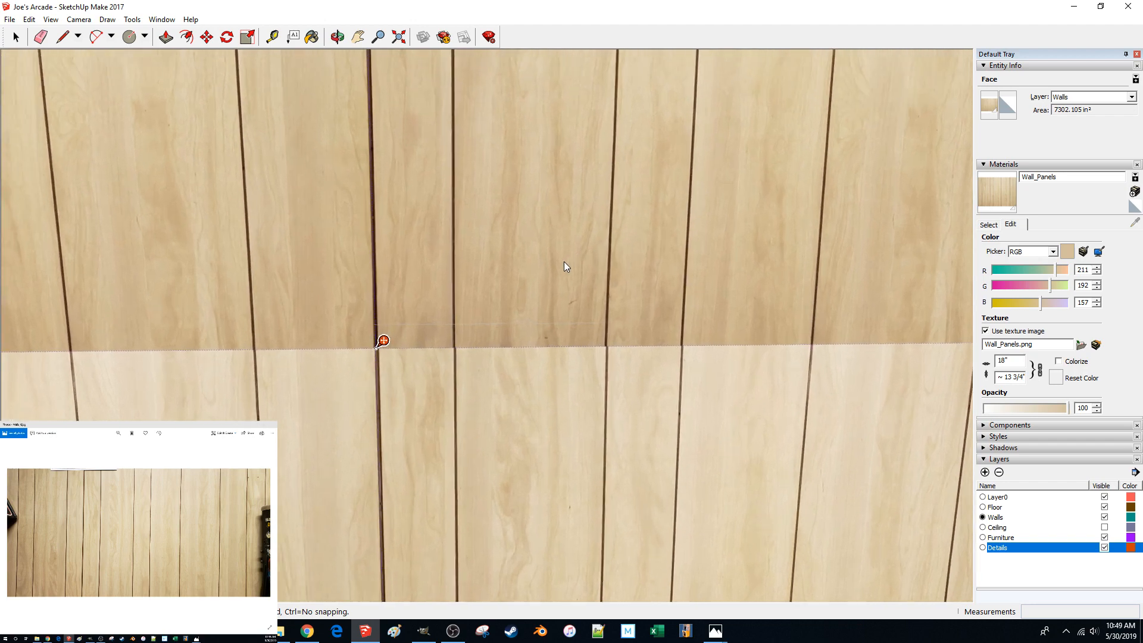
scroll(290, 323, up, 1)
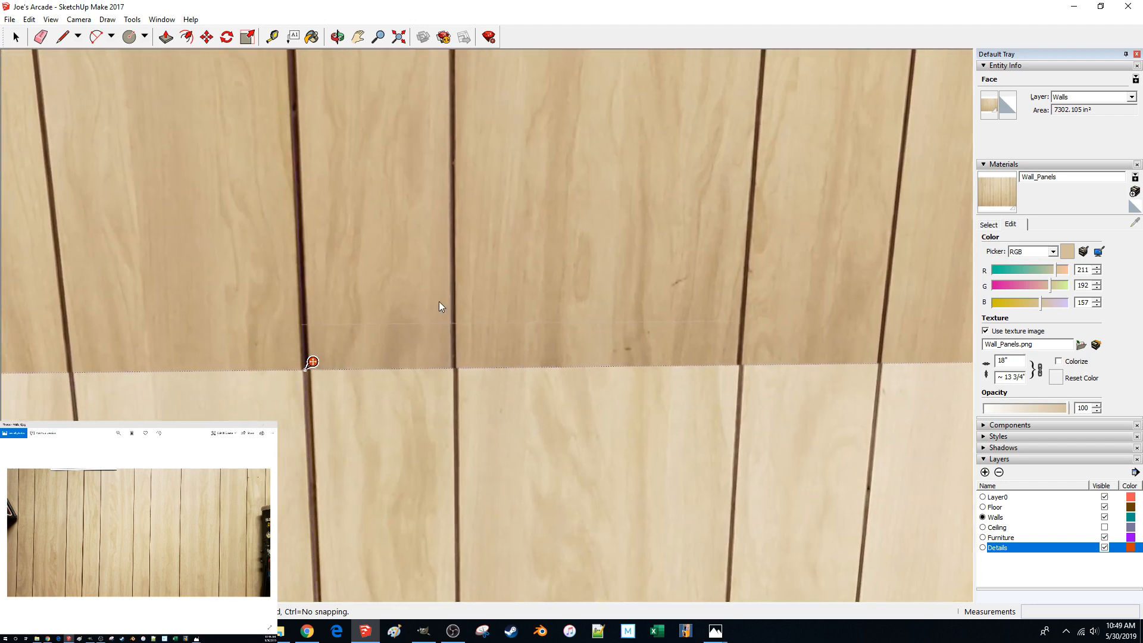
scroll(596, 313, down, 1)
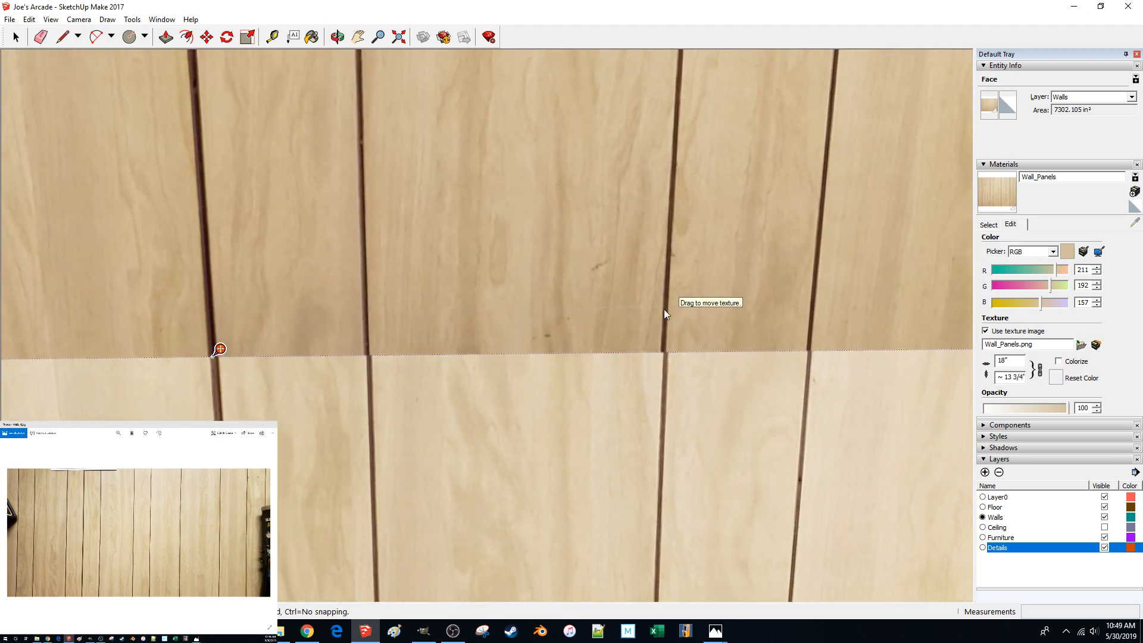
scroll(663, 309, down, 4)
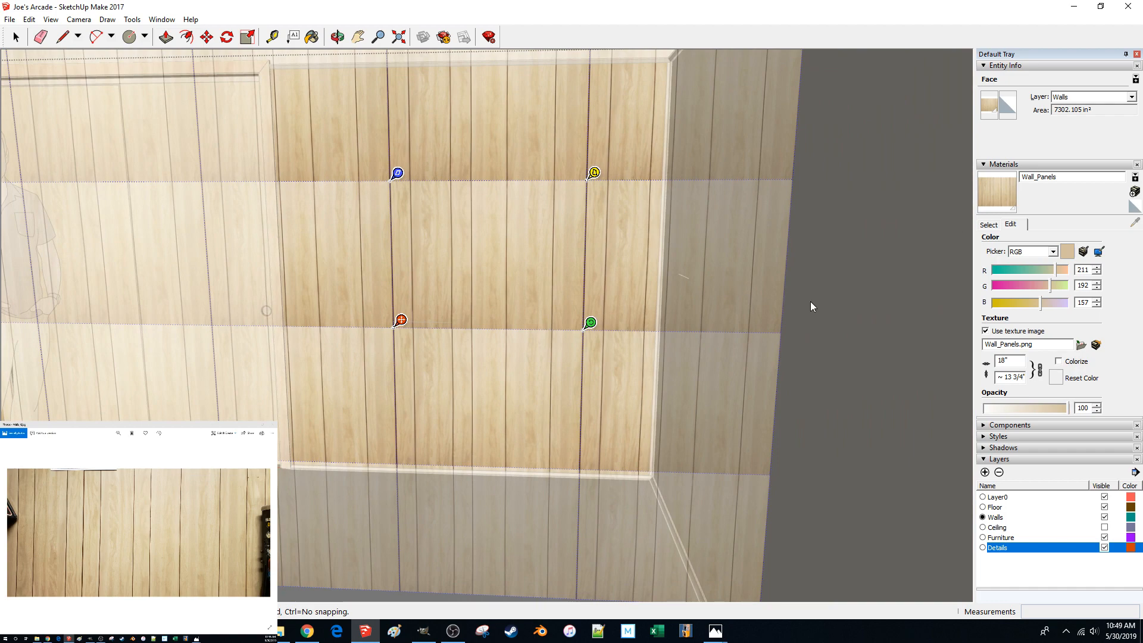
click(810, 302)
scroll(393, 301, up, 1)
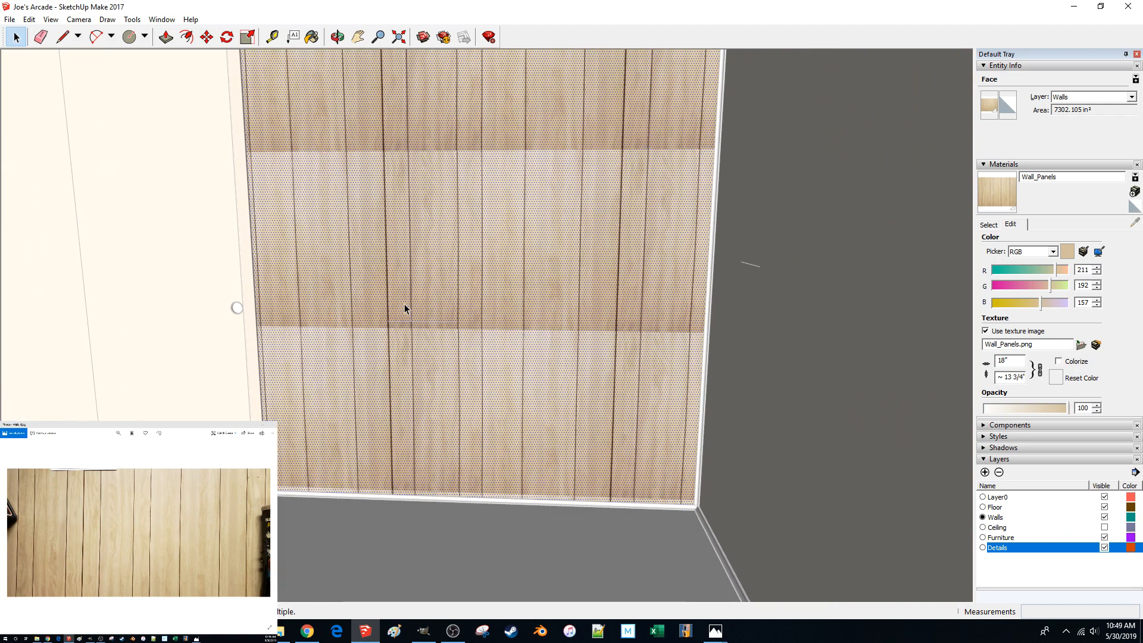
- Leave the wall group and delete the reference lines from the sliding-door wall
click(801, 386)
scroll(462, 303, up, 2)
drag(344, 289, 473, 342)
drag(535, 377, 536, 377)
scroll(537, 373, down, 5)
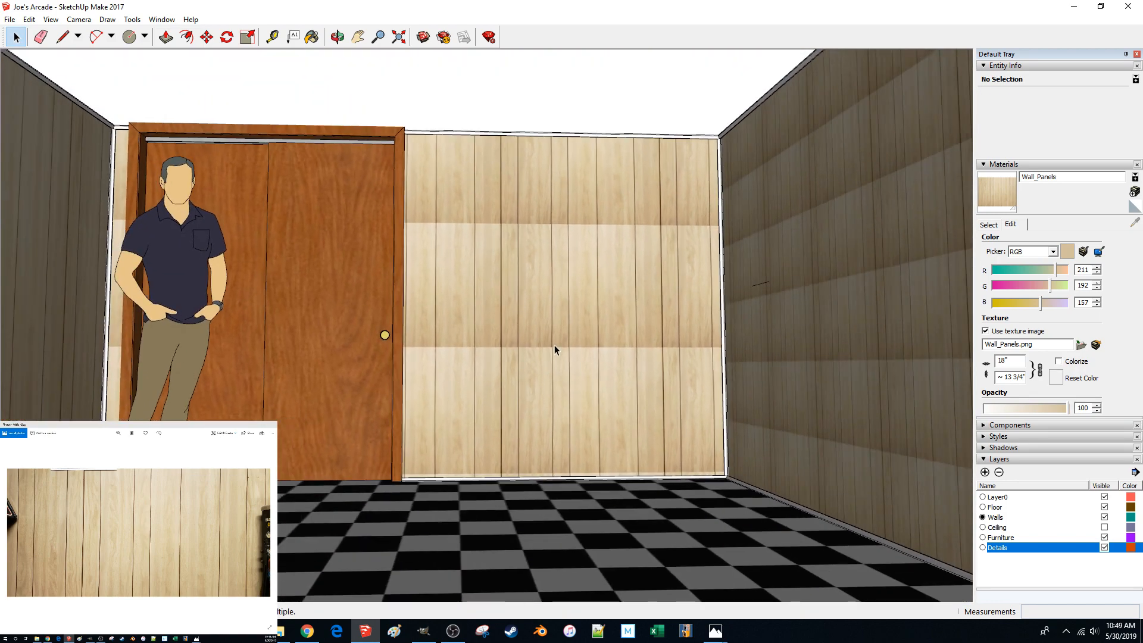
- Reposition the sliding-door wall's texture with its origin anchored at the wall's lower corner beside the door frame
double_click(555, 345)
middle_drag(555, 345, 506, 328)
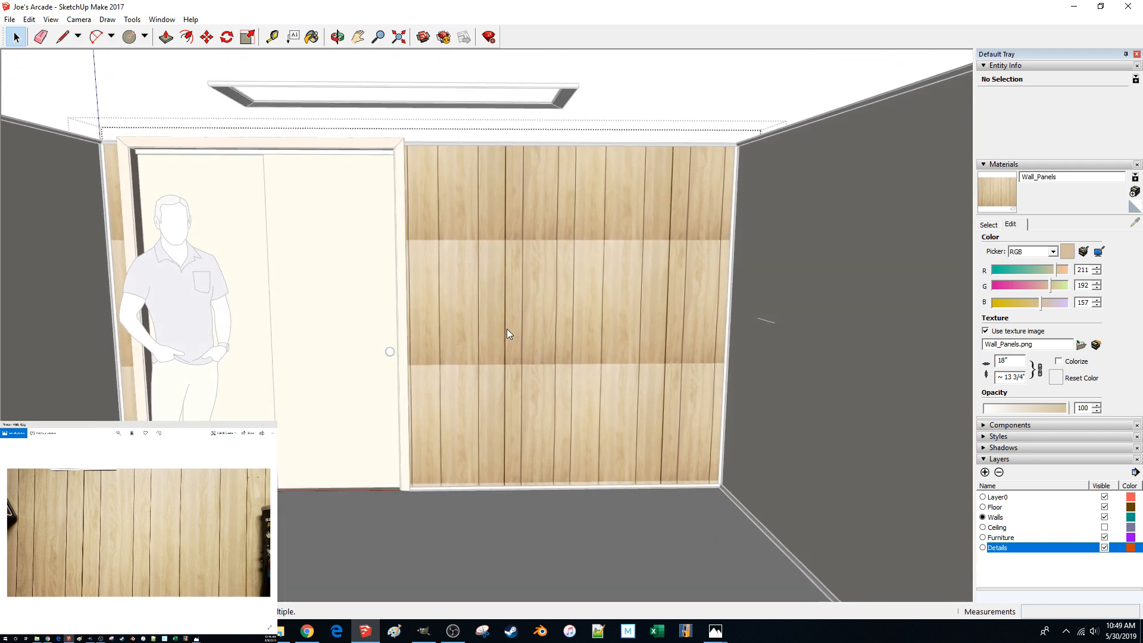
right_click(506, 329)
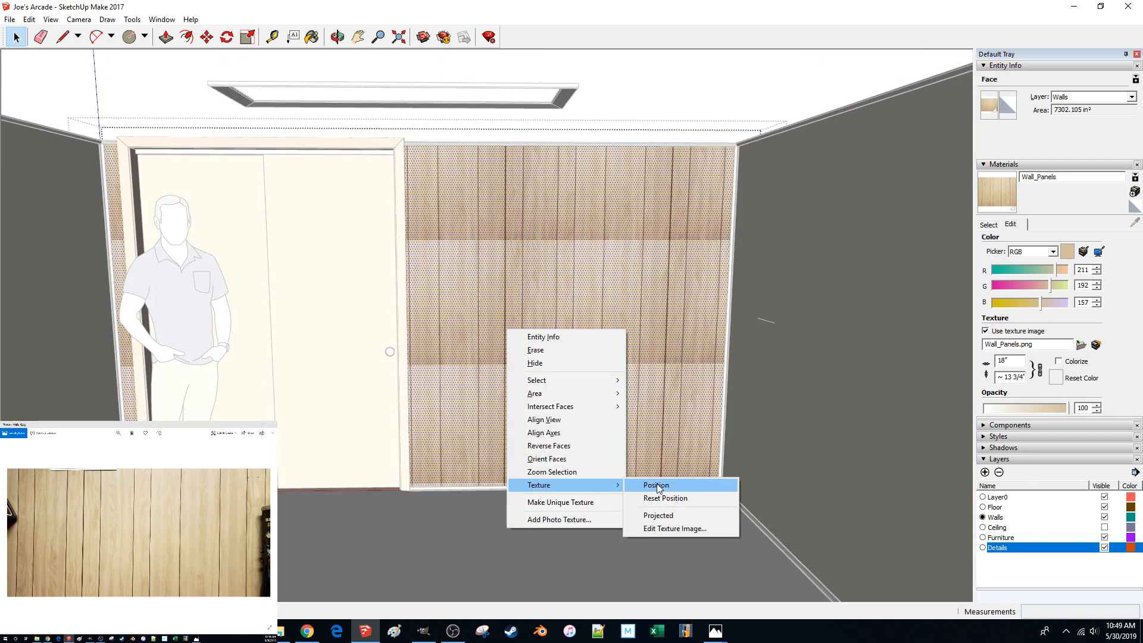
click(658, 486)
scroll(291, 364, up, 5)
drag(824, 321, 277, 510)
scroll(292, 527, up, 3)
scroll(294, 501, up, 3)
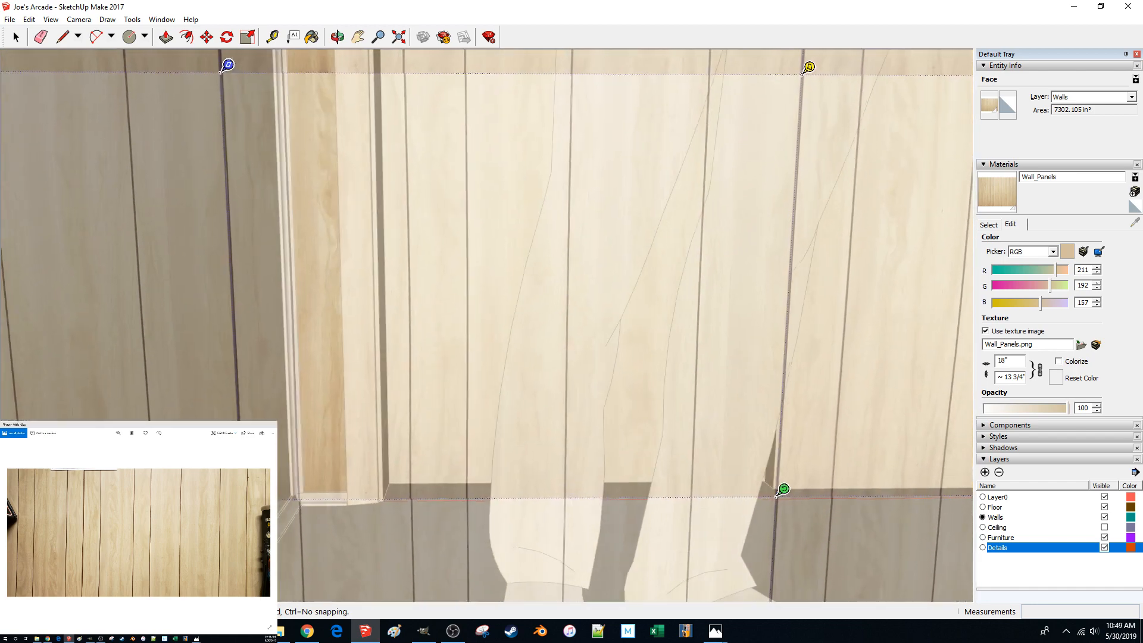
drag(298, 502, 304, 502)
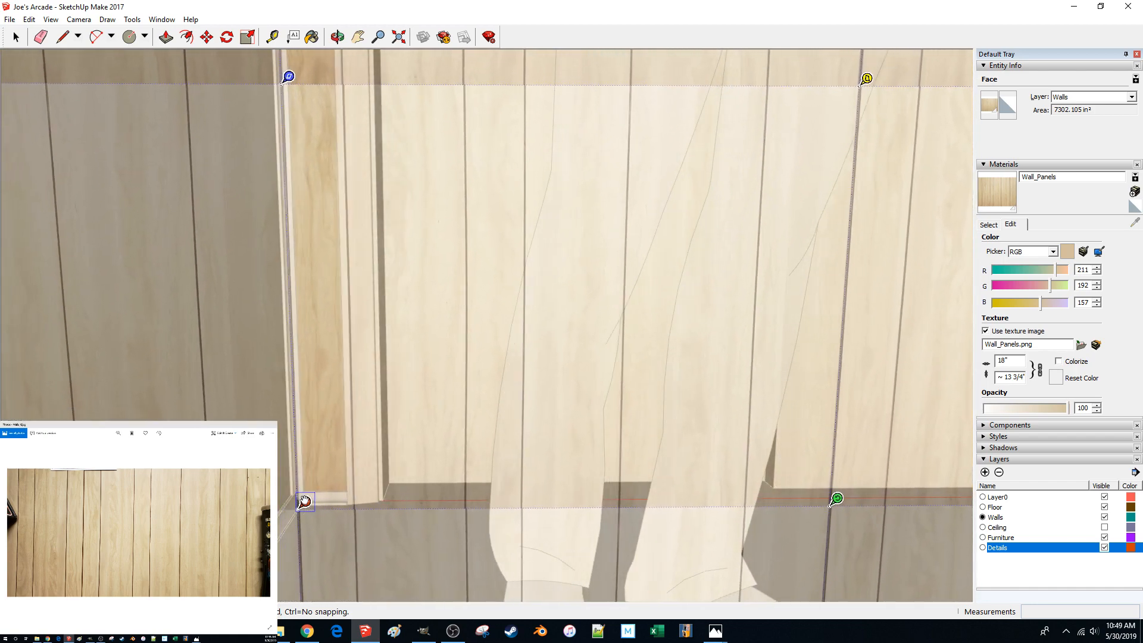
- Stretch the texture's height to the upper corner of the sliding-door wall, finish positioning and leave the wall group
scroll(305, 502, down, 6)
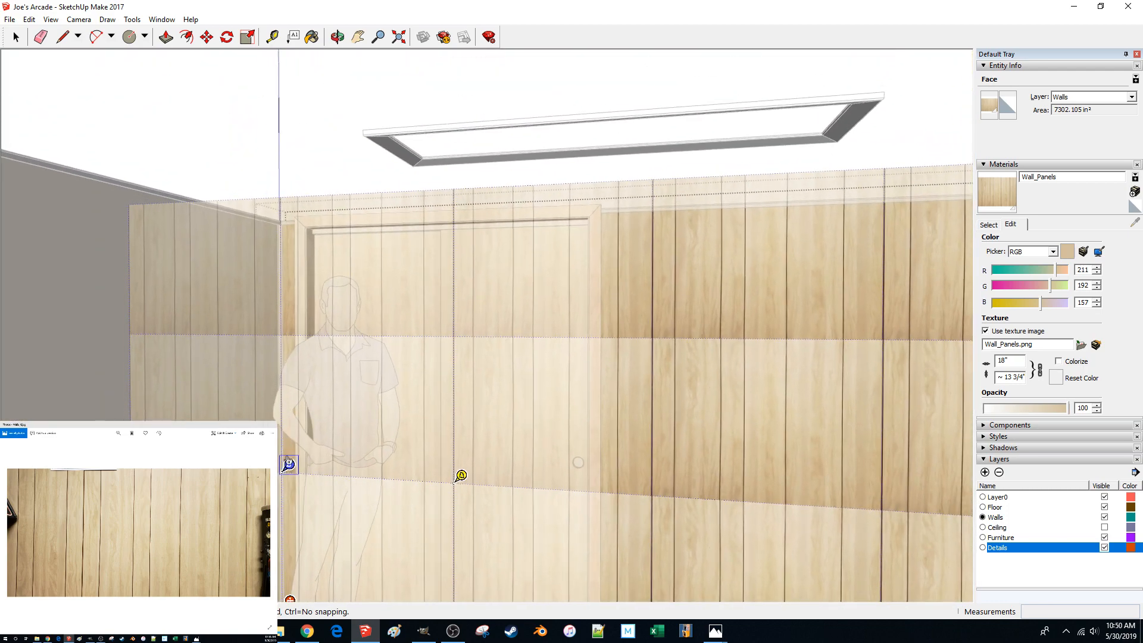
drag(287, 460, 276, 207)
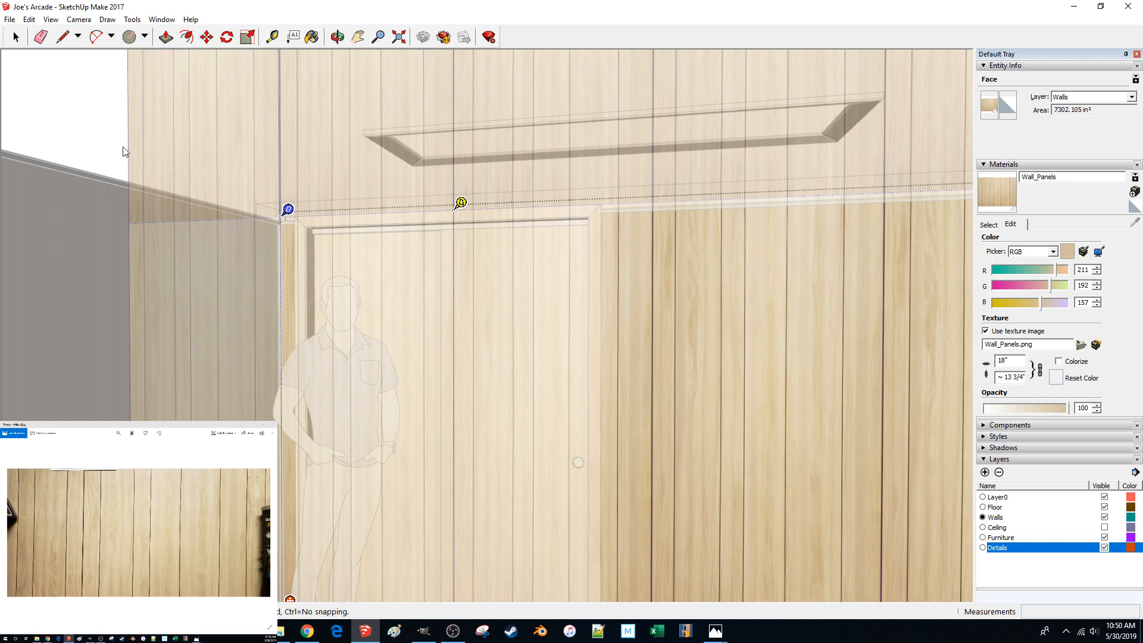
click(94, 146)
middle_drag(143, 130, 225, 153)
click(225, 153)
middle_drag(483, 290, 613, 360)
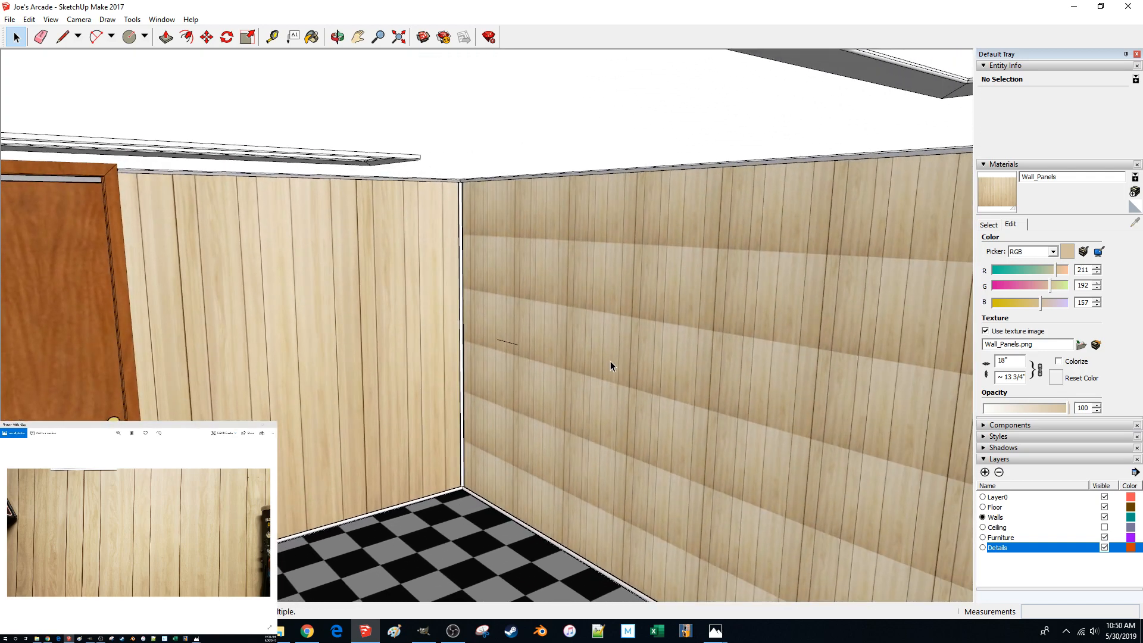
double_click(610, 360)
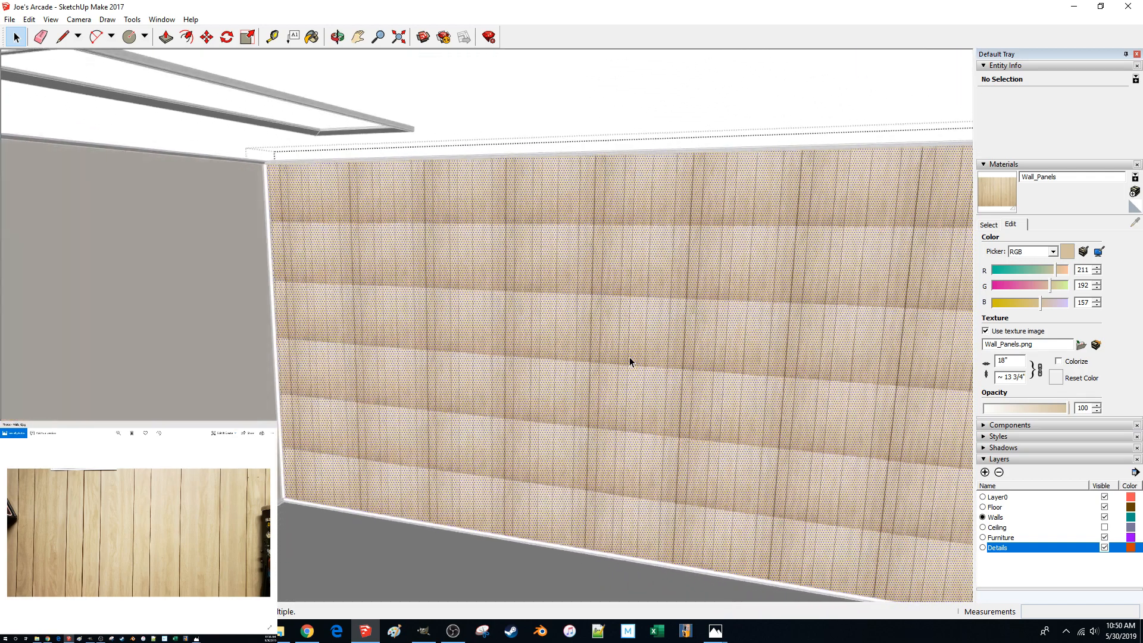
right_click(575, 328)
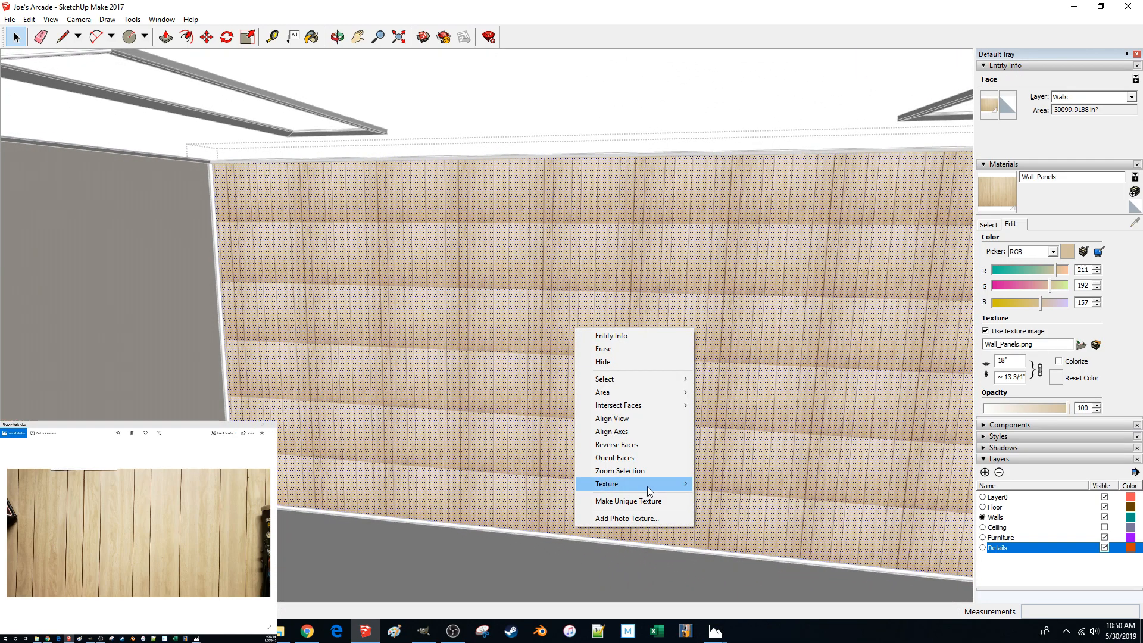
click(732, 484)
middle_drag(554, 438, 587, 423)
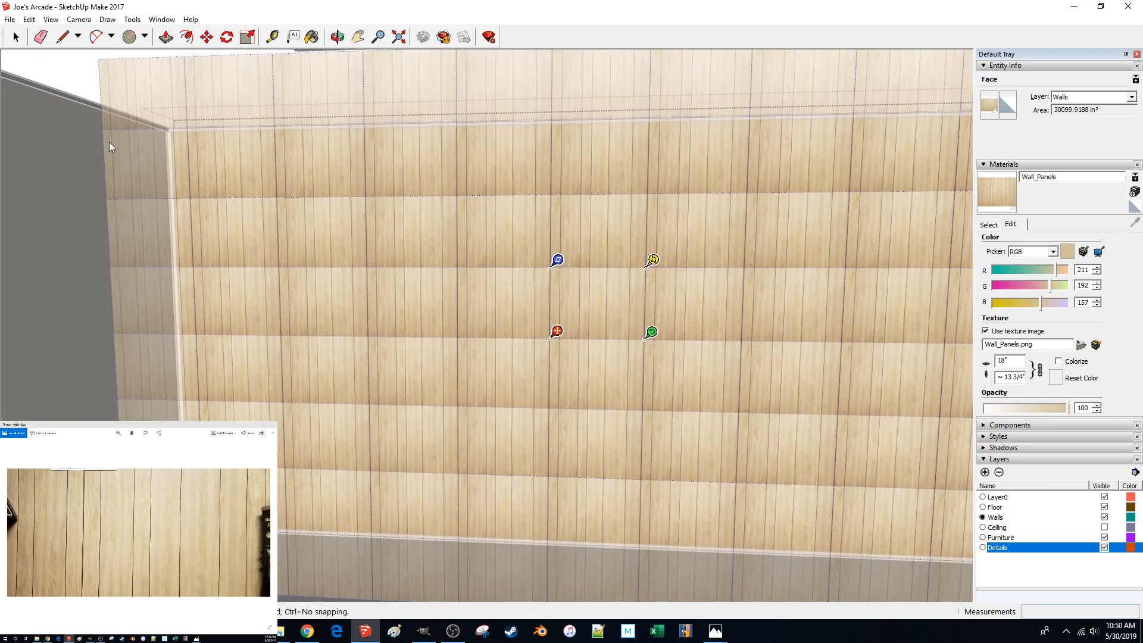
click(66, 72)
middle_drag(66, 72, 88, 75)
click(92, 65)
- Mark the end of the long adjoining wall's reference line with a short tick and extend the line by about 3"
scroll(268, 334, up, 5)
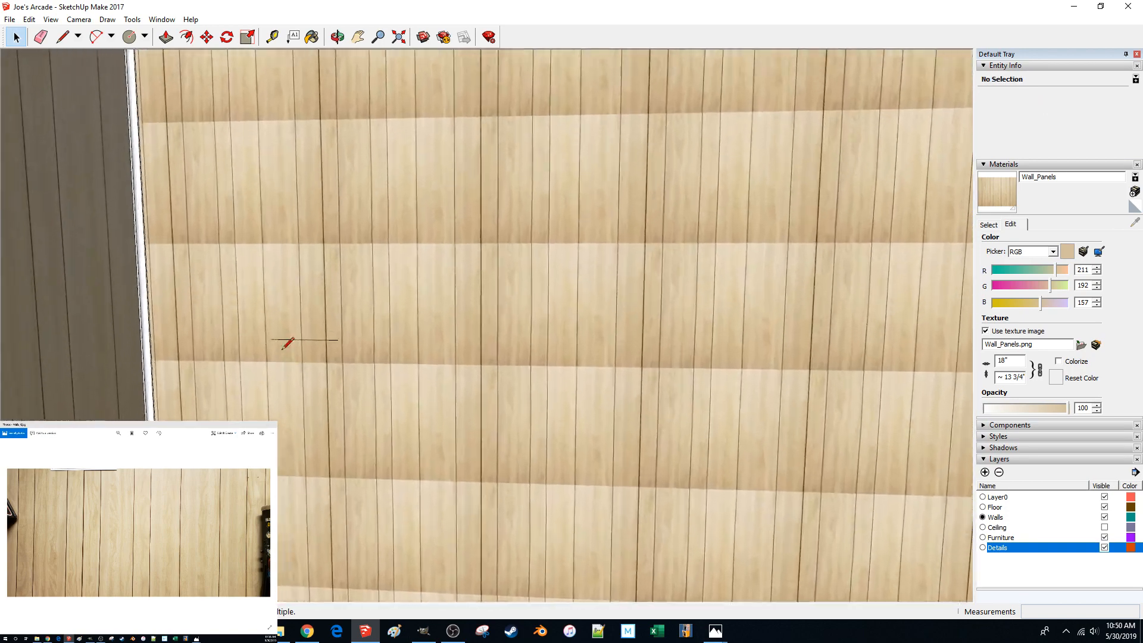
key(l)
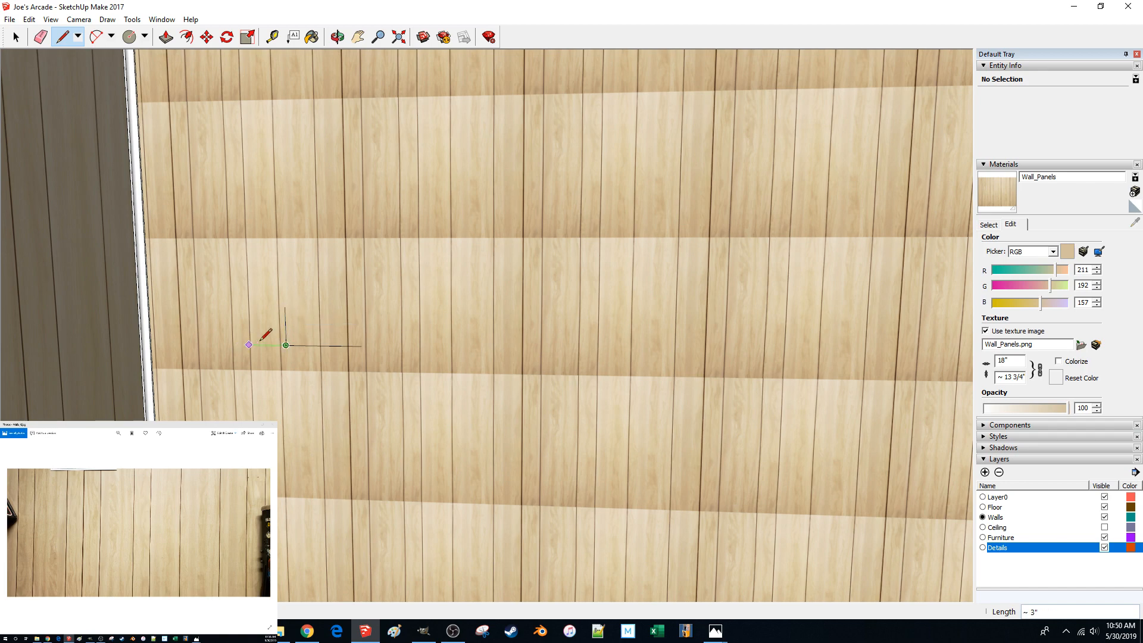
key(space)
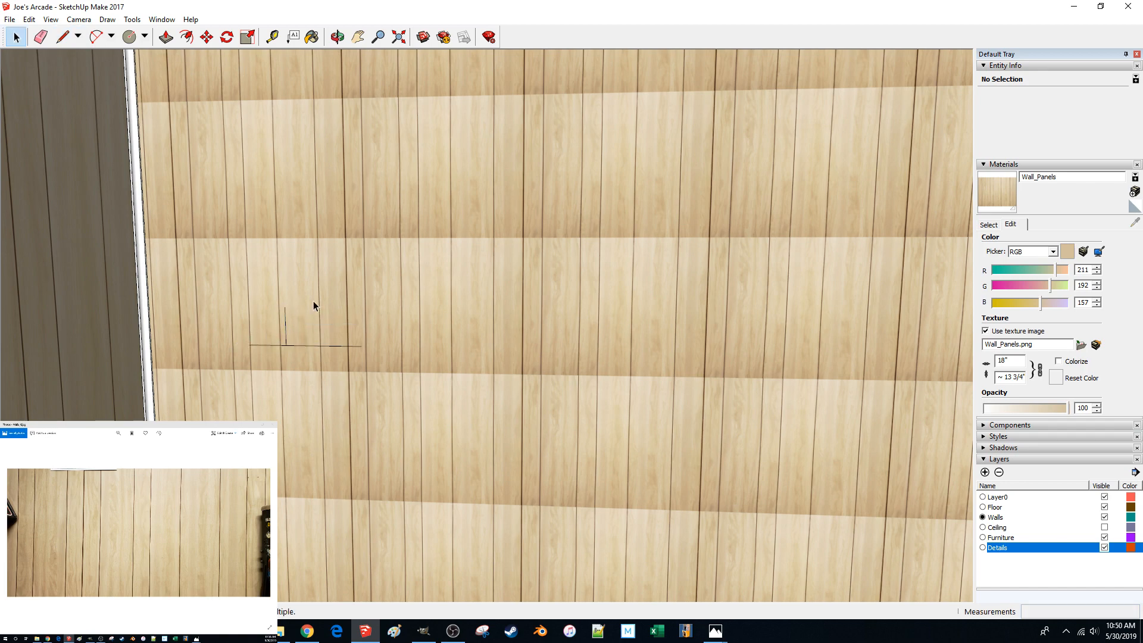
- Start positioning the long adjoining wall's texture and bring its origin pin onto the groove at the reference line's start
click(314, 305)
right_click(314, 305)
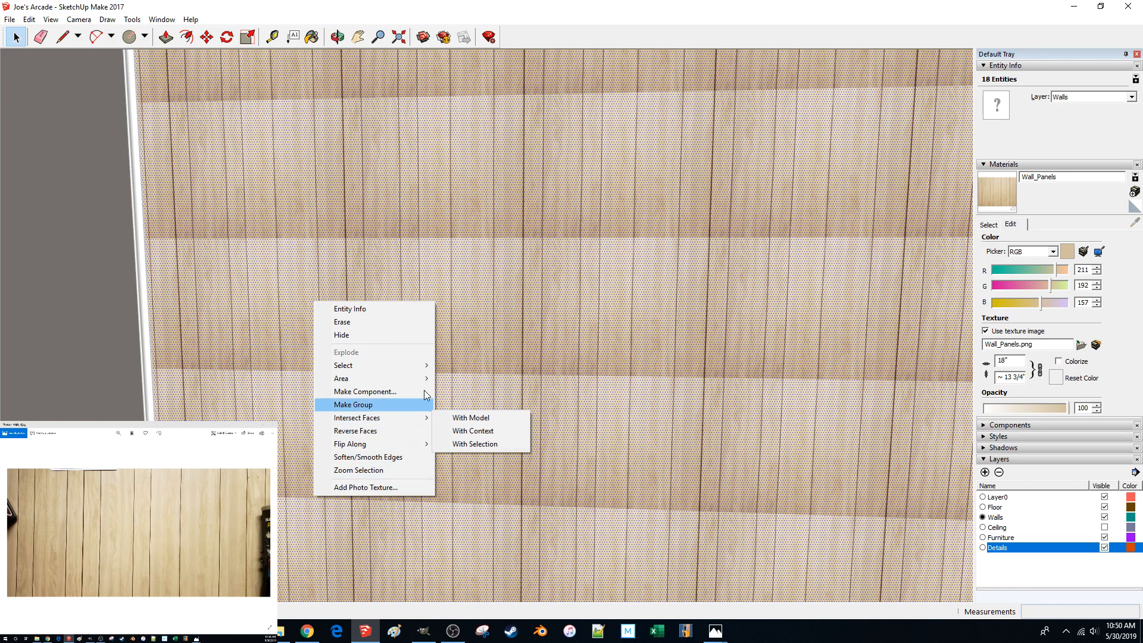
click(557, 429)
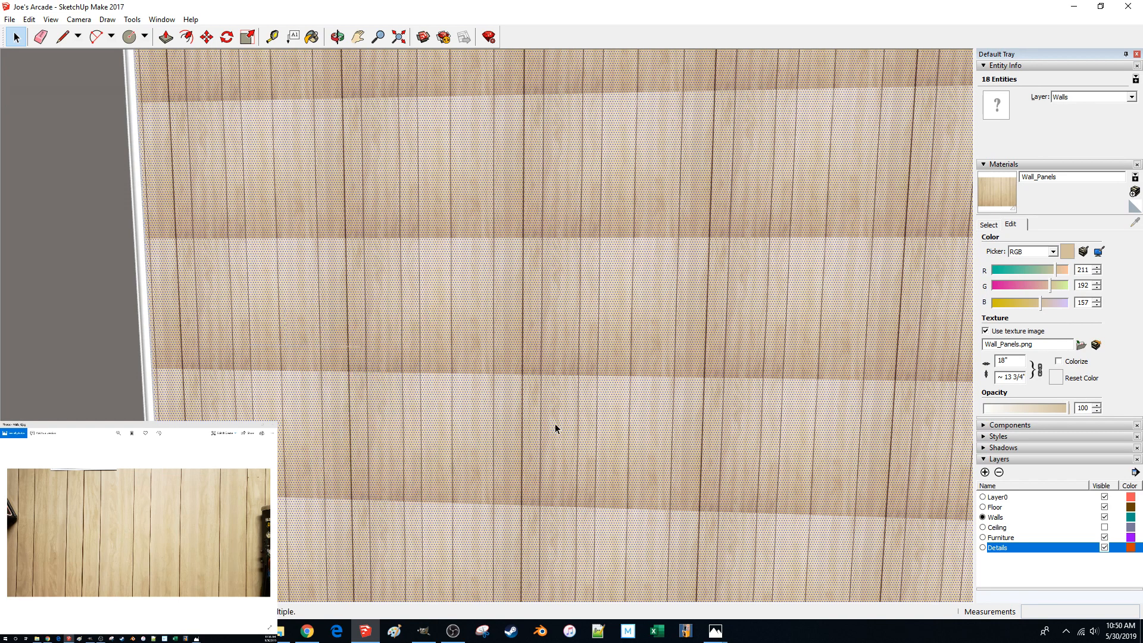
right_click(535, 414)
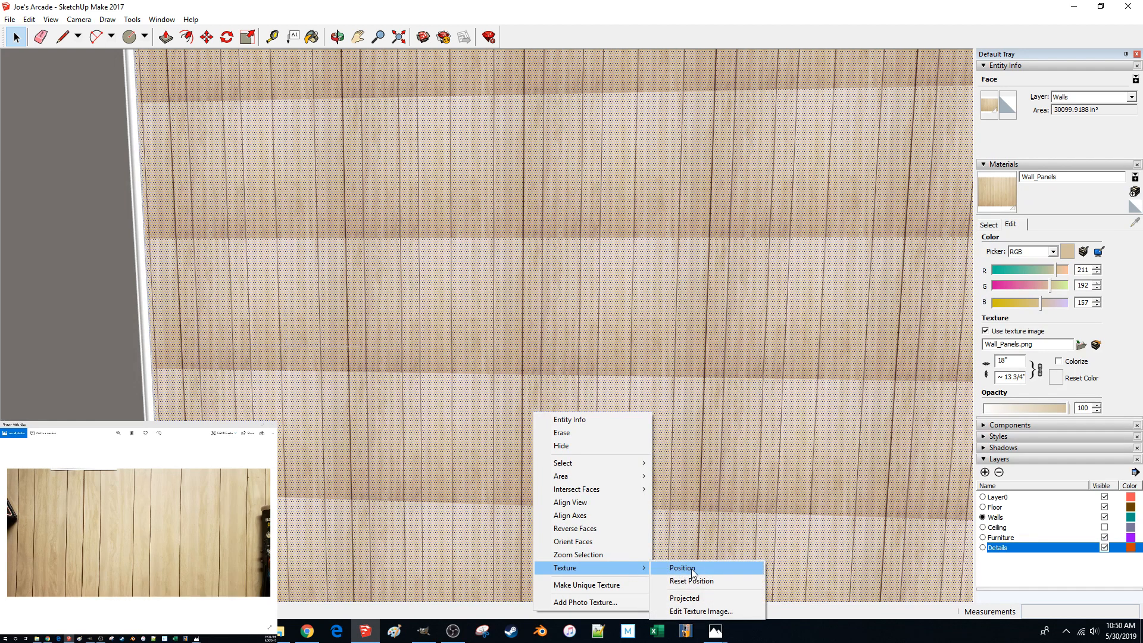
click(682, 569)
shift+middle_drag(605, 468, 324, 316)
scroll(309, 326, up, 10)
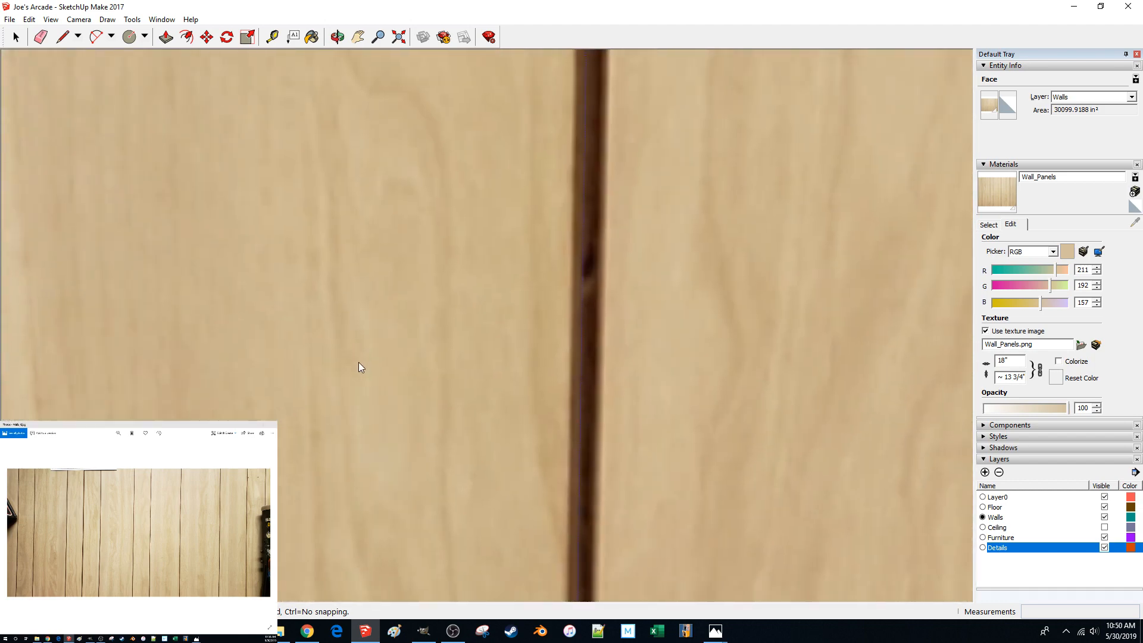
scroll(381, 342, down, 5)
scroll(405, 357, up, 2)
shift+middle_drag(422, 344, 340, 291)
scroll(416, 331, down, 4)
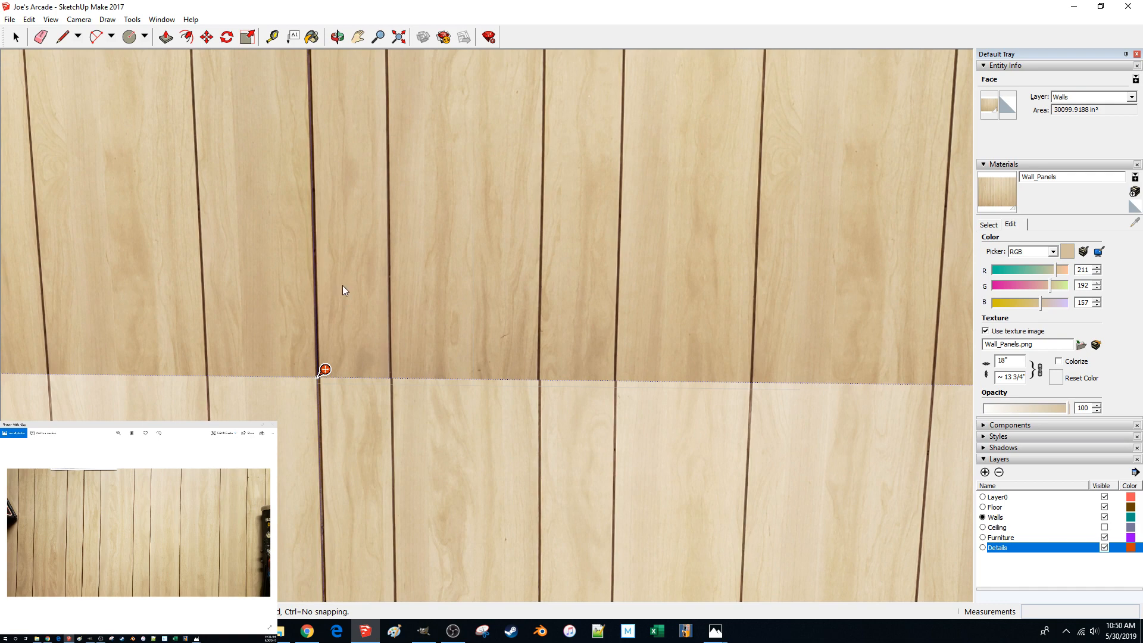
shift+middle_drag(343, 284, 203, 300)
scroll(206, 301, down, 4)
shift+middle_drag(495, 332, 422, 333)
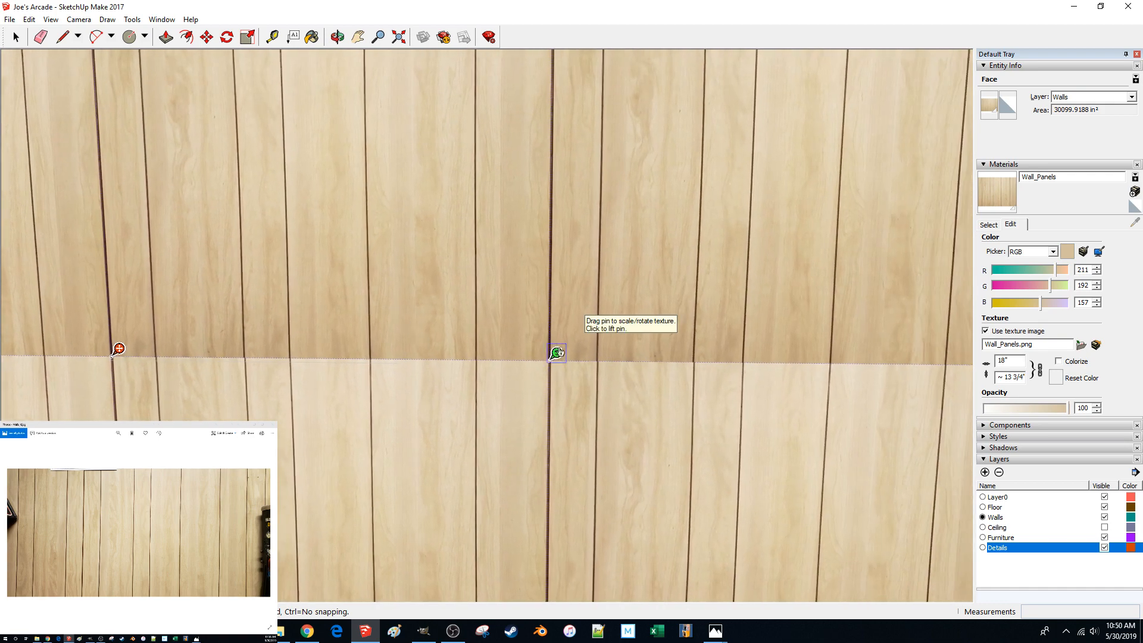
- Try to widen the long wall's texture by pulling the scale/rotate pin horizontally away from the origin pin
drag(563, 351, 968, 360)
shift+middle_drag(967, 360, 381, 384)
scroll(386, 359, down, 1)
scroll(525, 332, down, 2)
scroll(536, 357, up, 1)
scroll(458, 352, down, 2)
scroll(436, 350, up, 3)
scroll(410, 385, down, 1)
scroll(381, 384, down, 3)
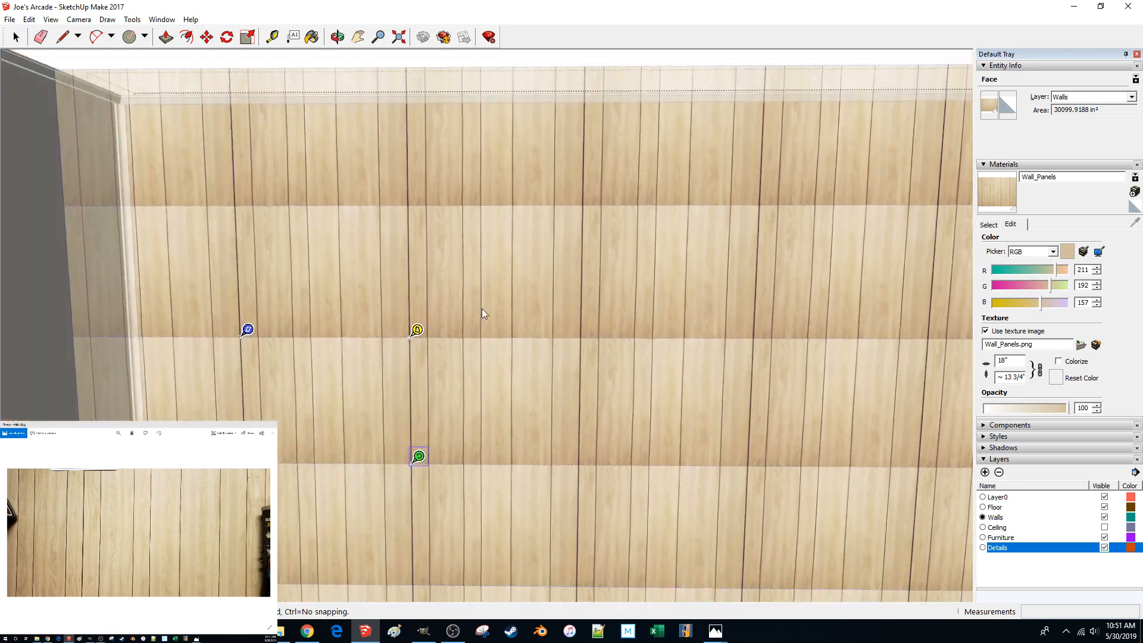
- Examine how the texture tiles repeat along the full length of the long wall, from corner to corner
middle_drag(481, 308, 486, 352)
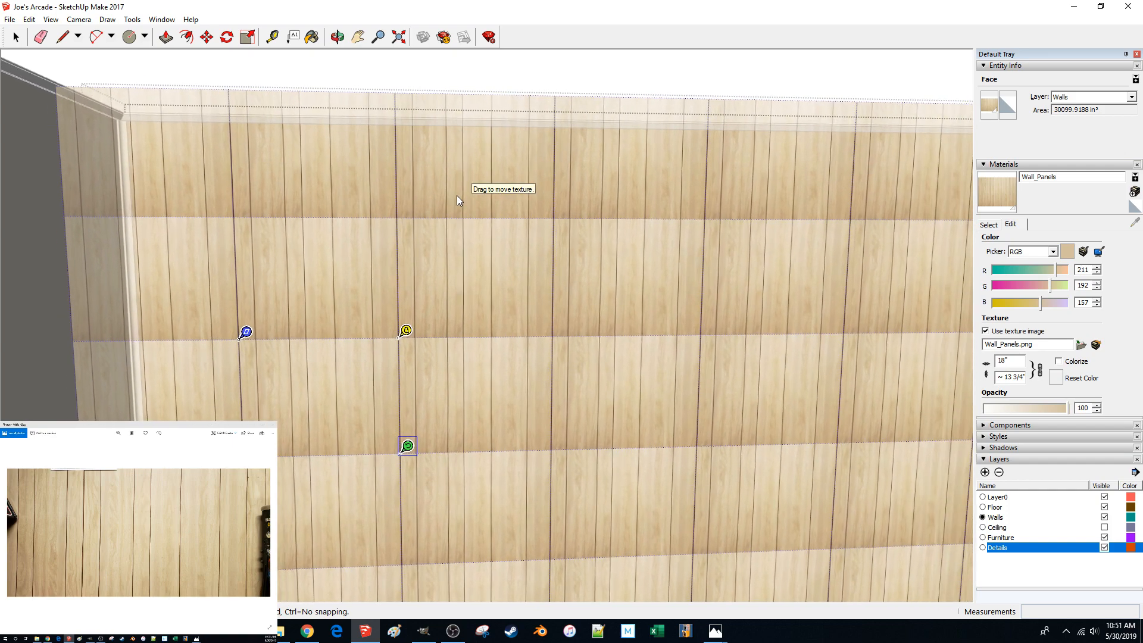
middle_drag(457, 195, 412, 267)
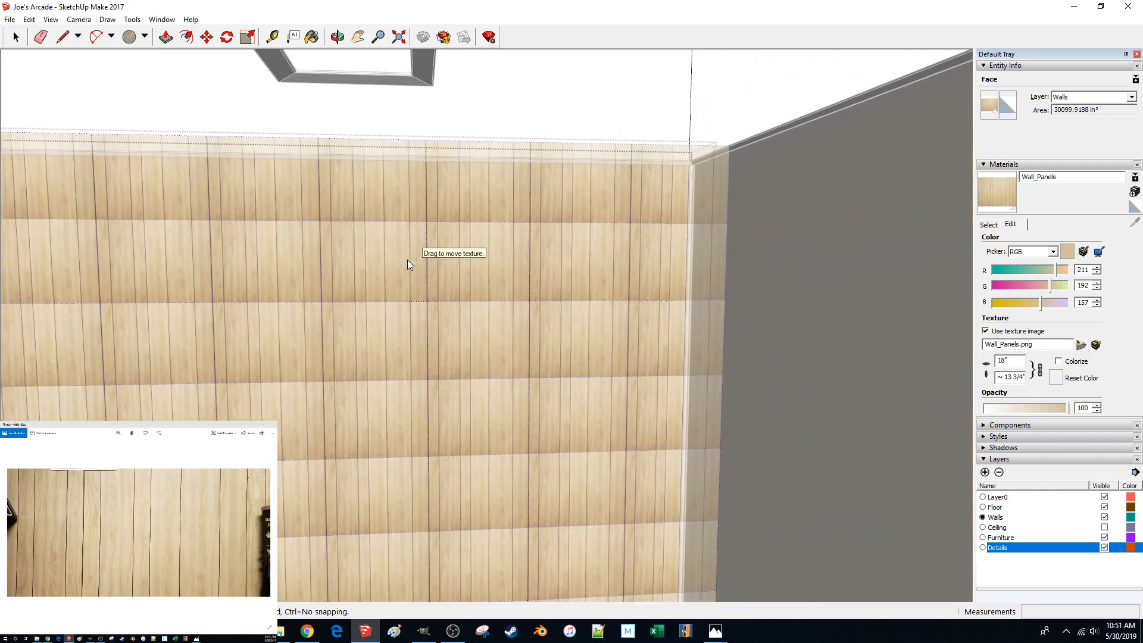
scroll(590, 308, down, 1)
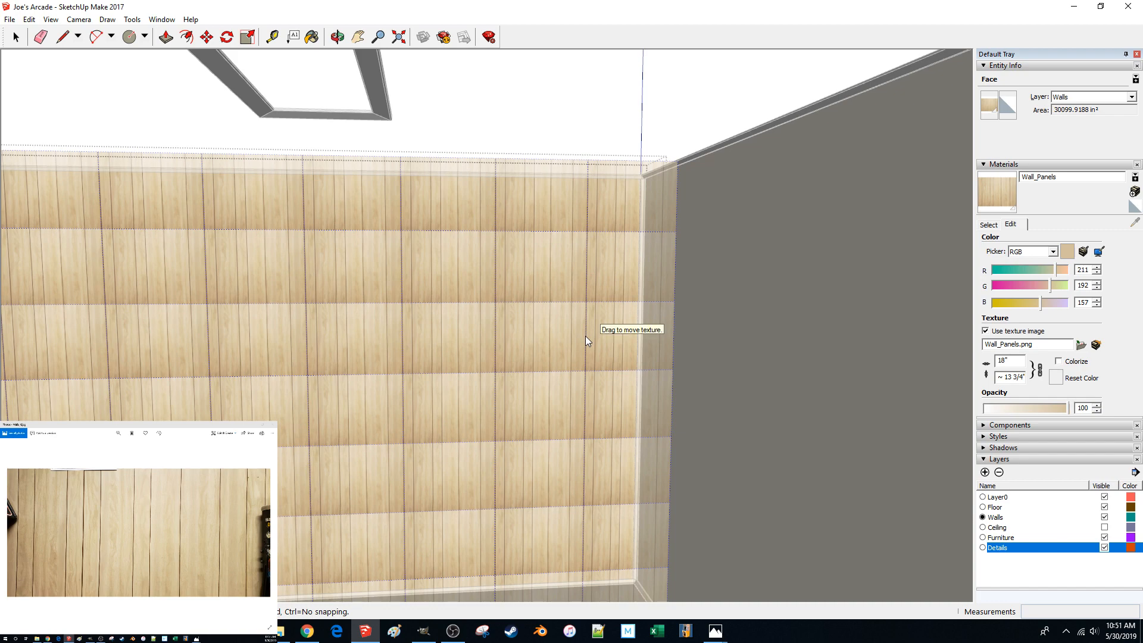
scroll(844, 426, down, 1)
scroll(839, 426, down, 1)
middle_drag(599, 404, 499, 445)
scroll(499, 445, down, 6)
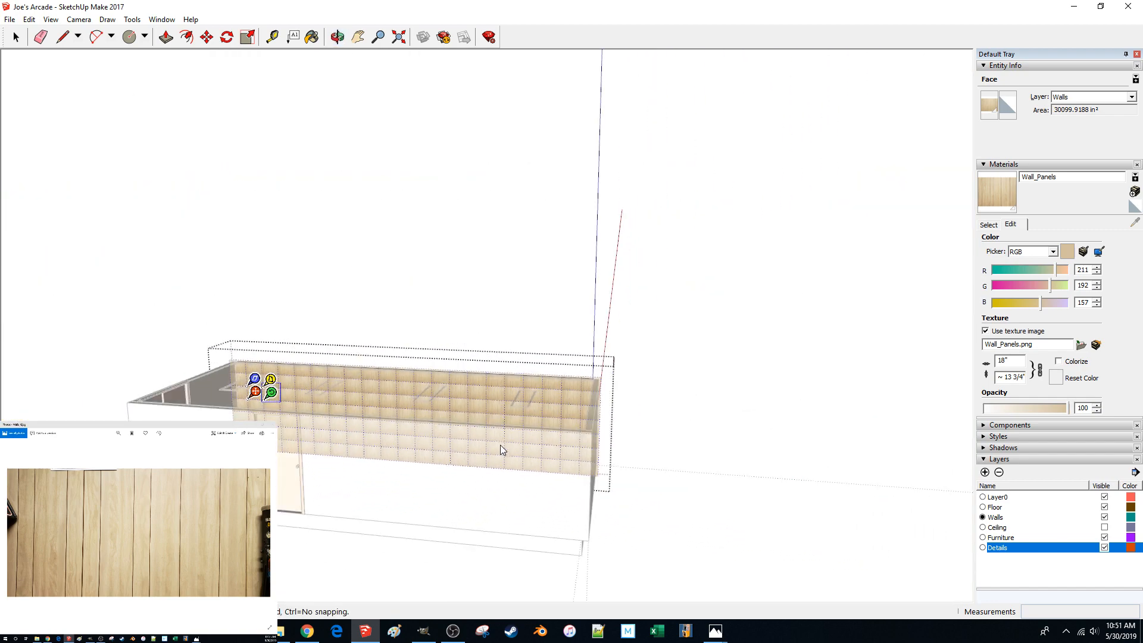
scroll(500, 445, down, 3)
scroll(355, 396, up, 3)
scroll(384, 434, up, 2)
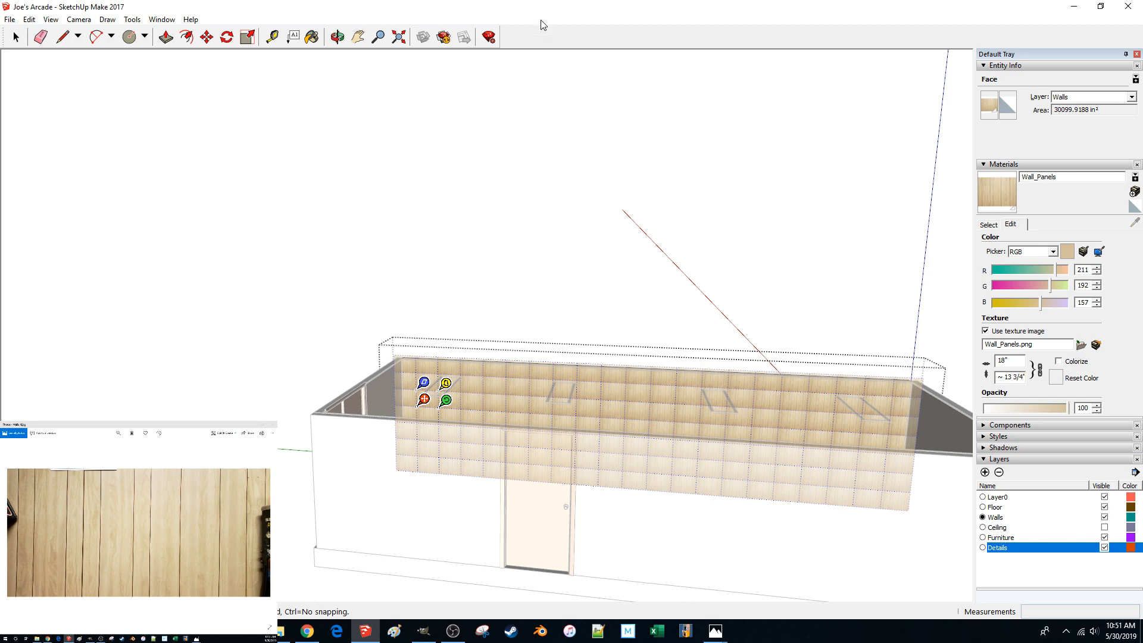
scroll(502, 372, up, 1)
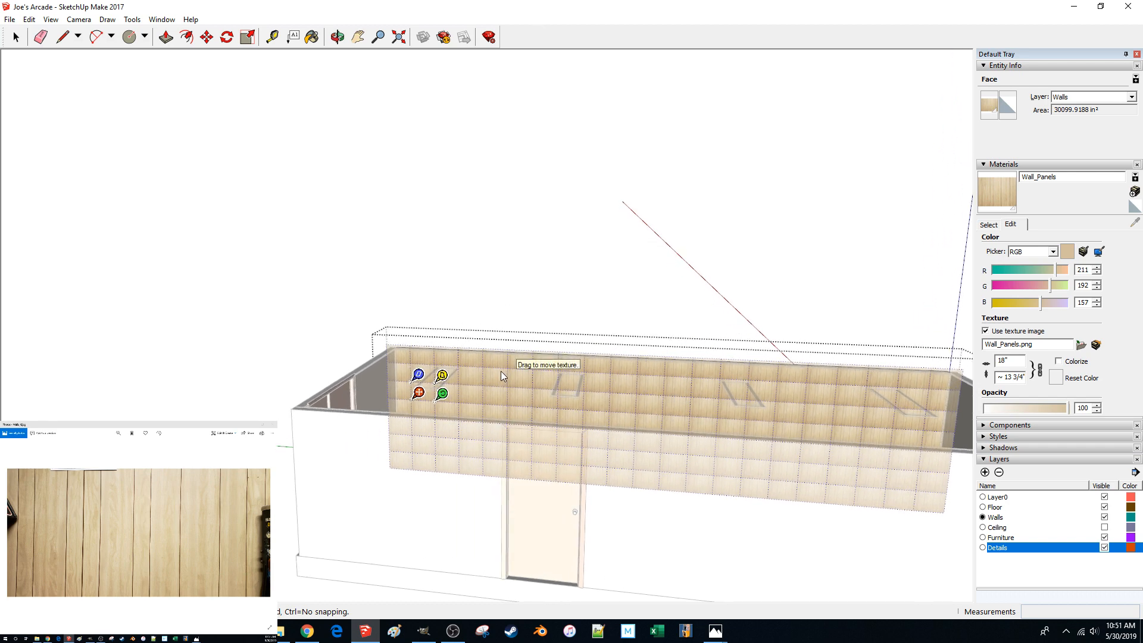
scroll(498, 283, up, 3)
scroll(498, 283, up, 6)
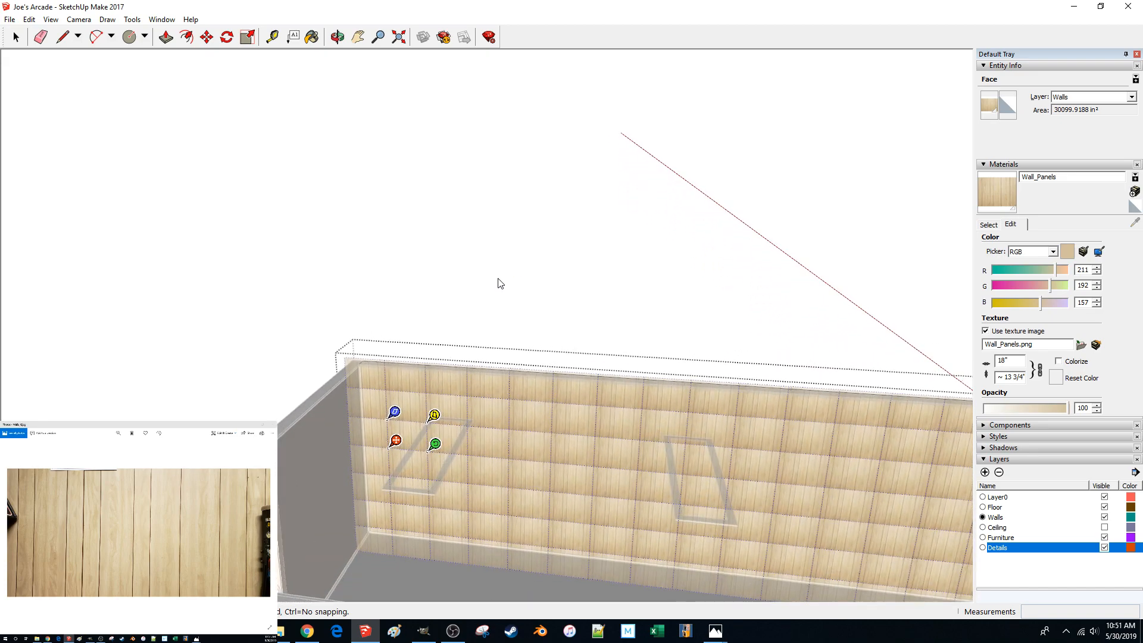
scroll(484, 322, up, 8)
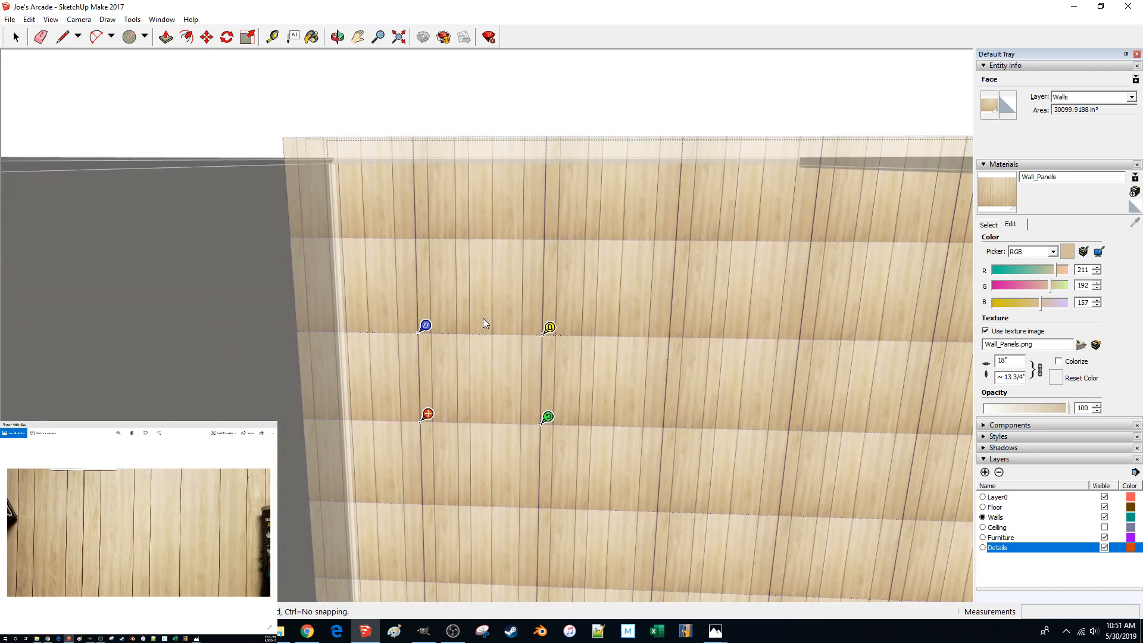
scroll(474, 327, up, 5)
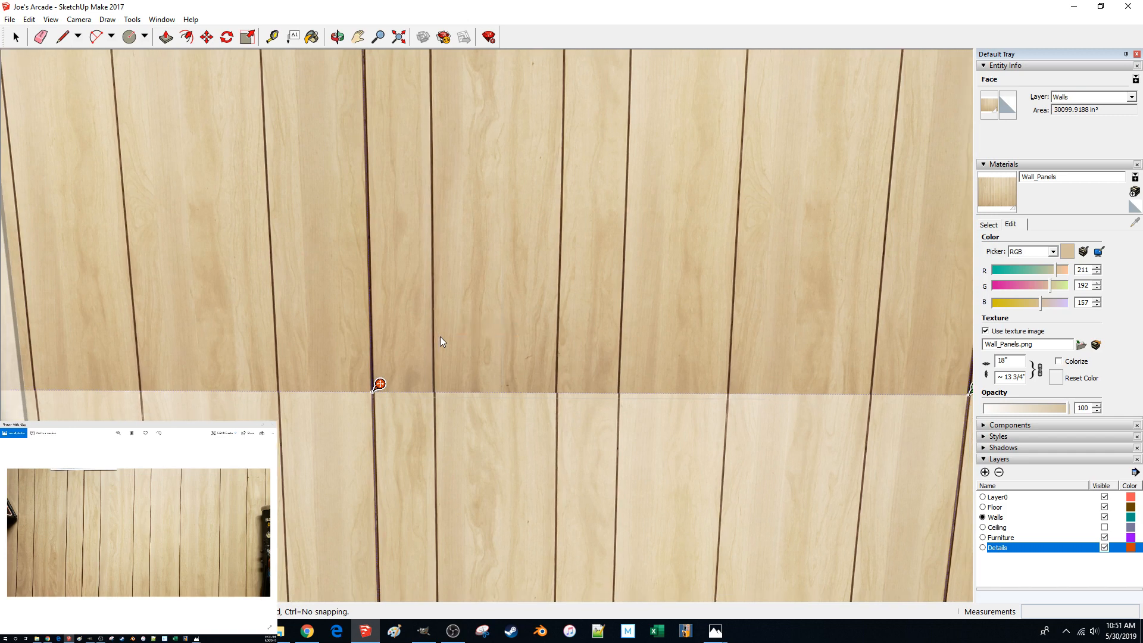
- Enlarge the long wall's texture with the scale/rotate pin until the plank grooves match the reference line's marks
scroll(439, 337, down, 3)
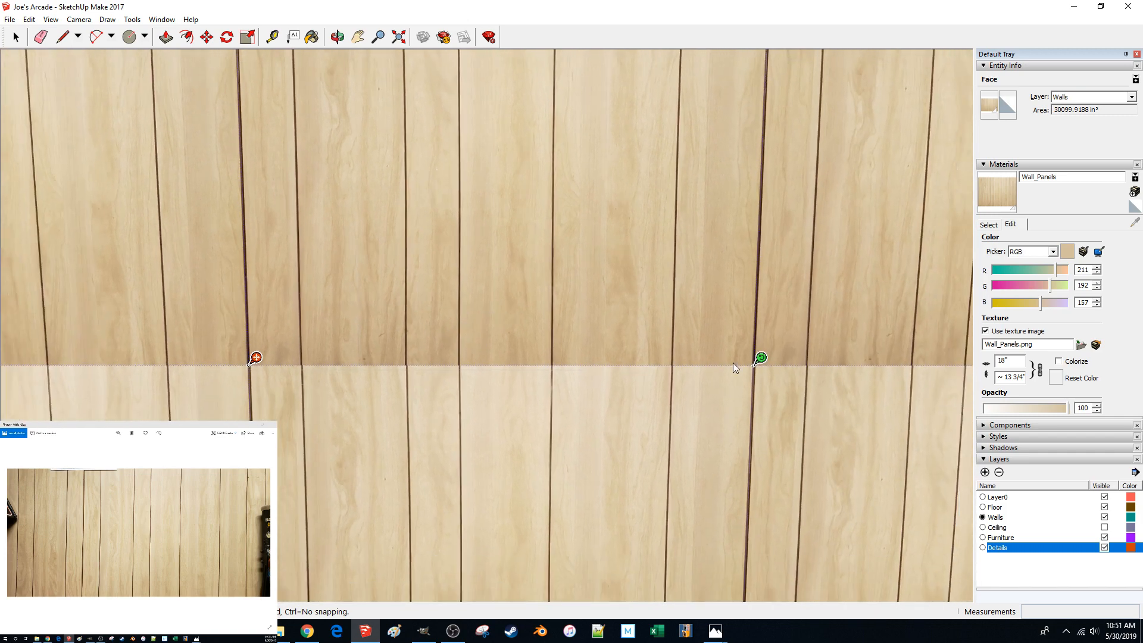
drag(757, 365, 923, 367)
scroll(905, 364, down, 5)
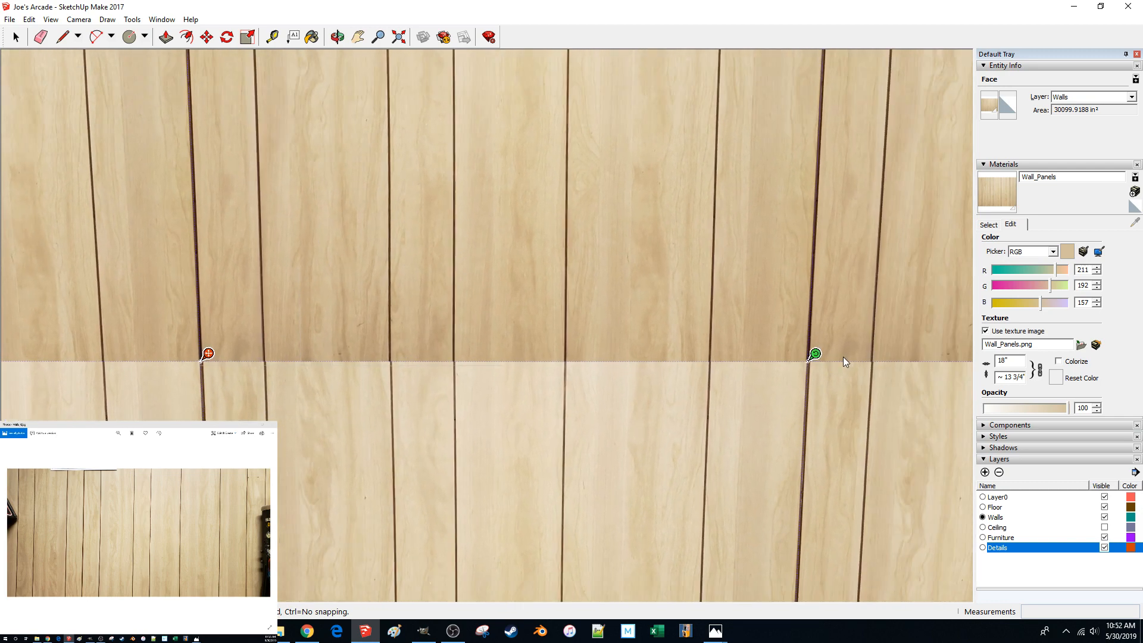
drag(599, 344, 794, 344)
scroll(469, 351, up, 6)
scroll(490, 355, up, 3)
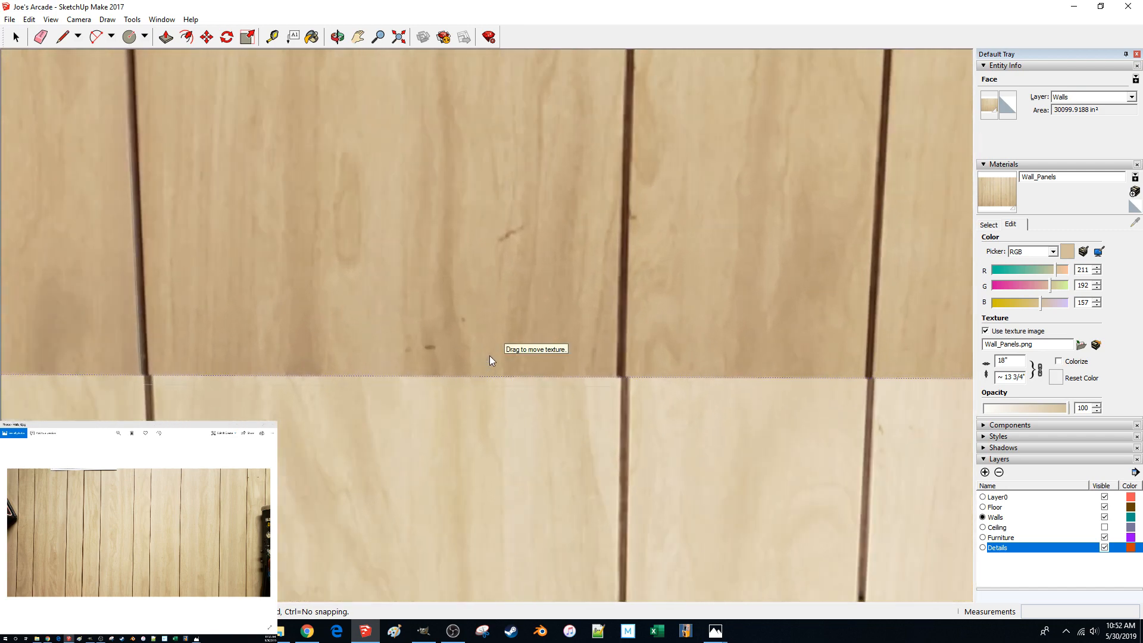
scroll(489, 355, down, 3)
scroll(468, 244, down, 3)
shift+middle_drag(468, 244, 466, 317)
drag(435, 305, 407, 328)
key(Escape)
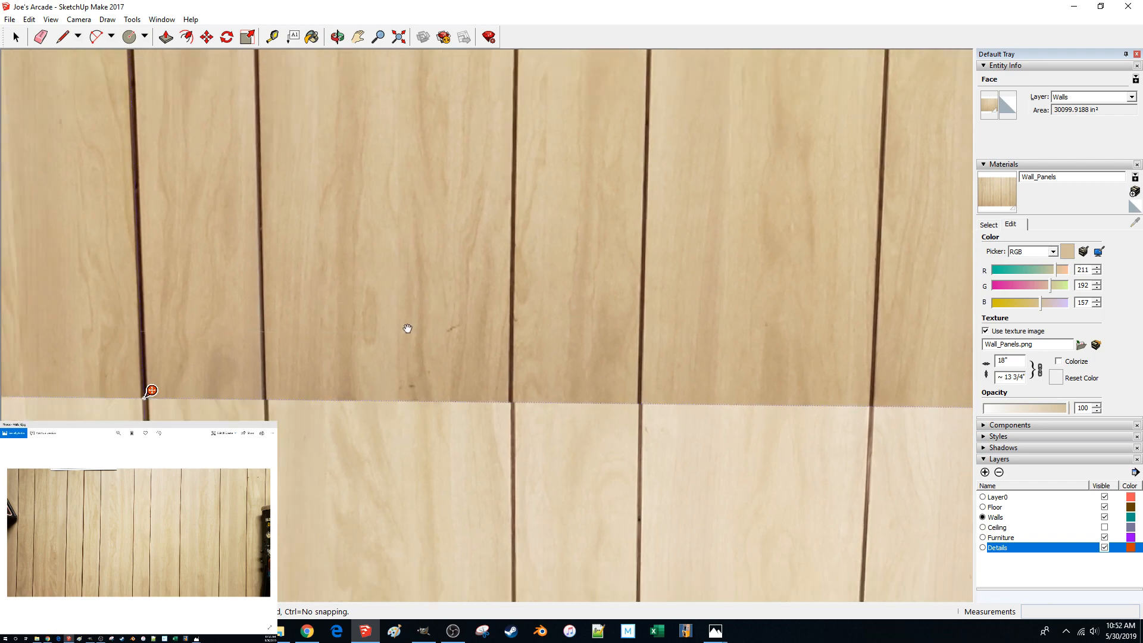
- Finish positioning the long wall's texture and check the plank grooves against the reference line and its tick
scroll(253, 308, down, 7)
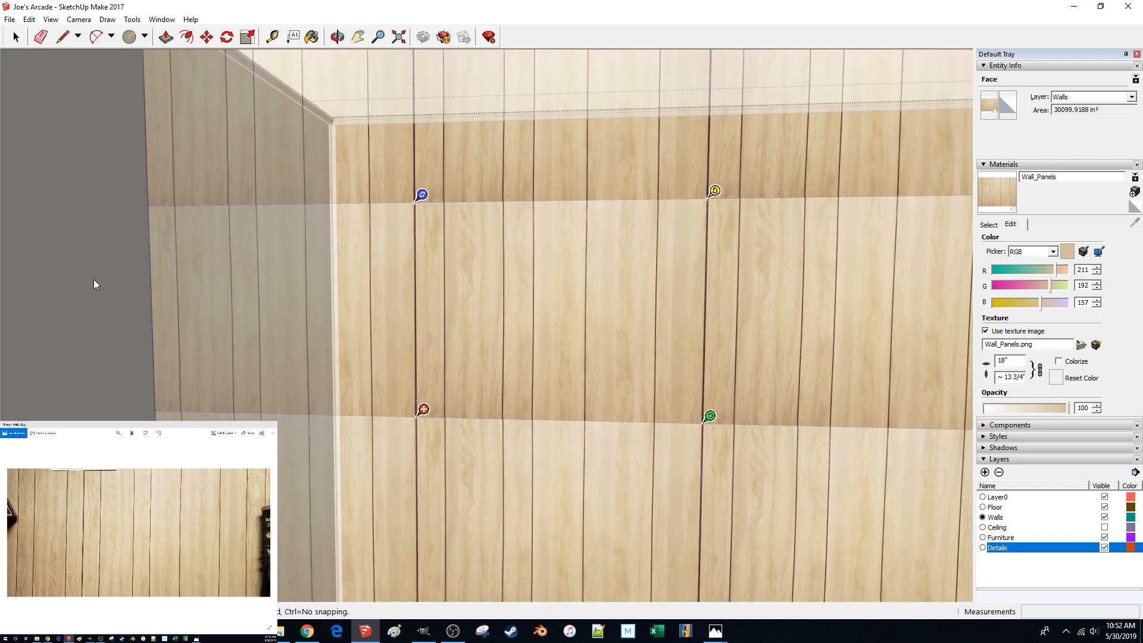
click(94, 280)
scroll(309, 355, up, 2)
click(255, 230)
scroll(517, 419, up, 5)
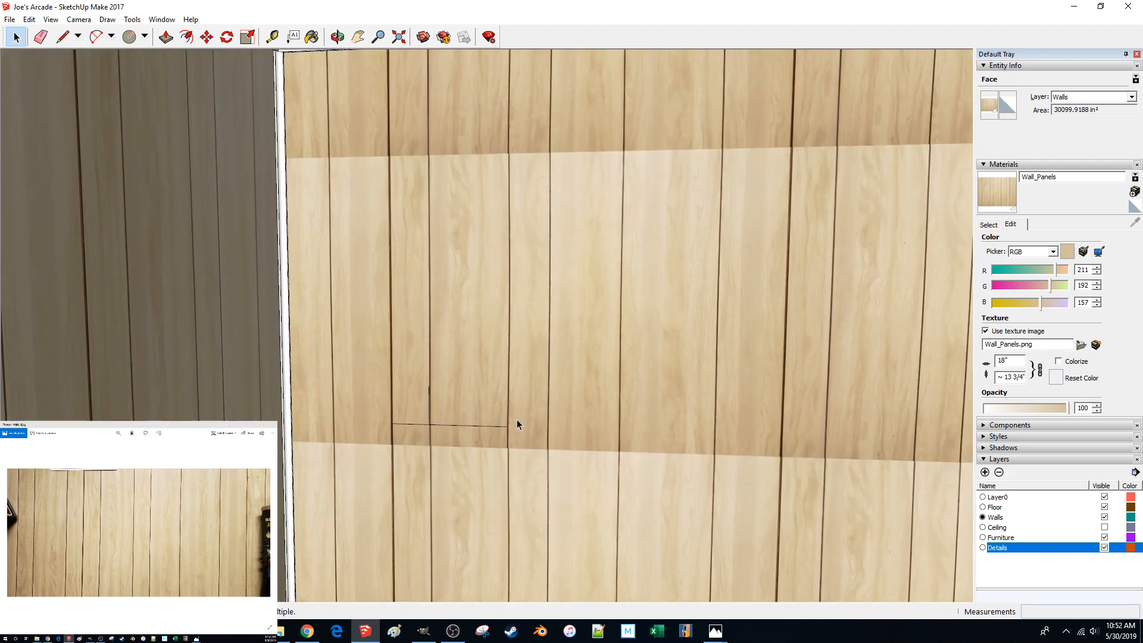
- Delete the three reference edges from the long wall
middle_drag(538, 449, 543, 442)
scroll(365, 298, up, 1)
scroll(362, 297, down, 2)
mouse_move(371, 229)
mouse_down()
mouse_move(431, 304)
mouse_move(656, 444)
mouse_up()
key(Delete)
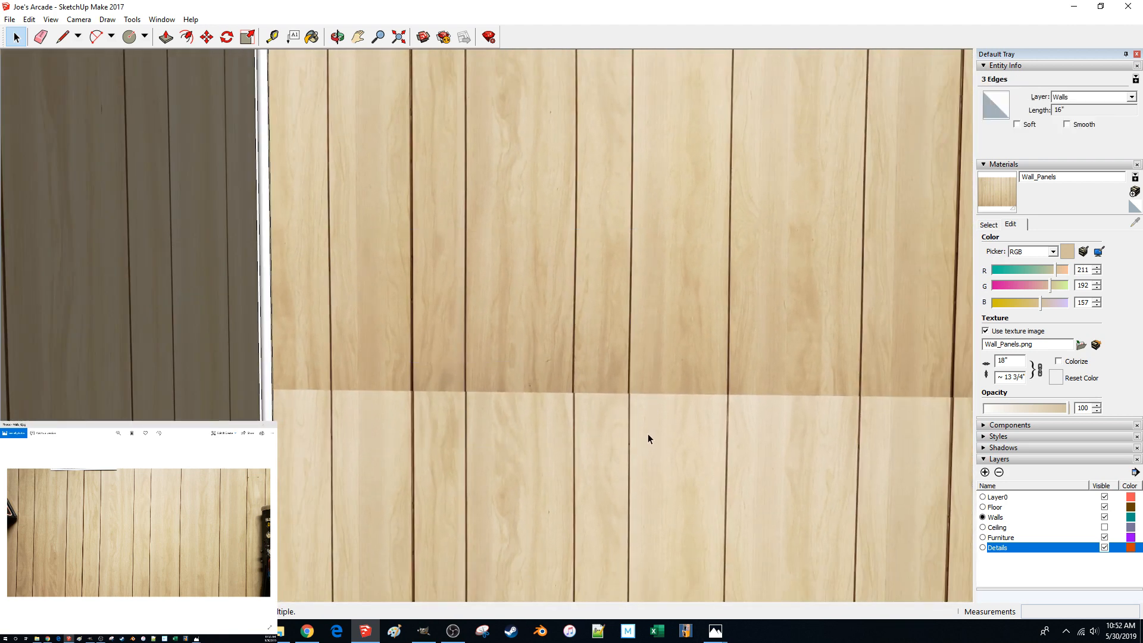
- Reposition the long wall's texture with its origin anchored at the wall's lower corner
scroll(544, 388, down, 3)
scroll(489, 352, down, 3)
right_click(490, 353)
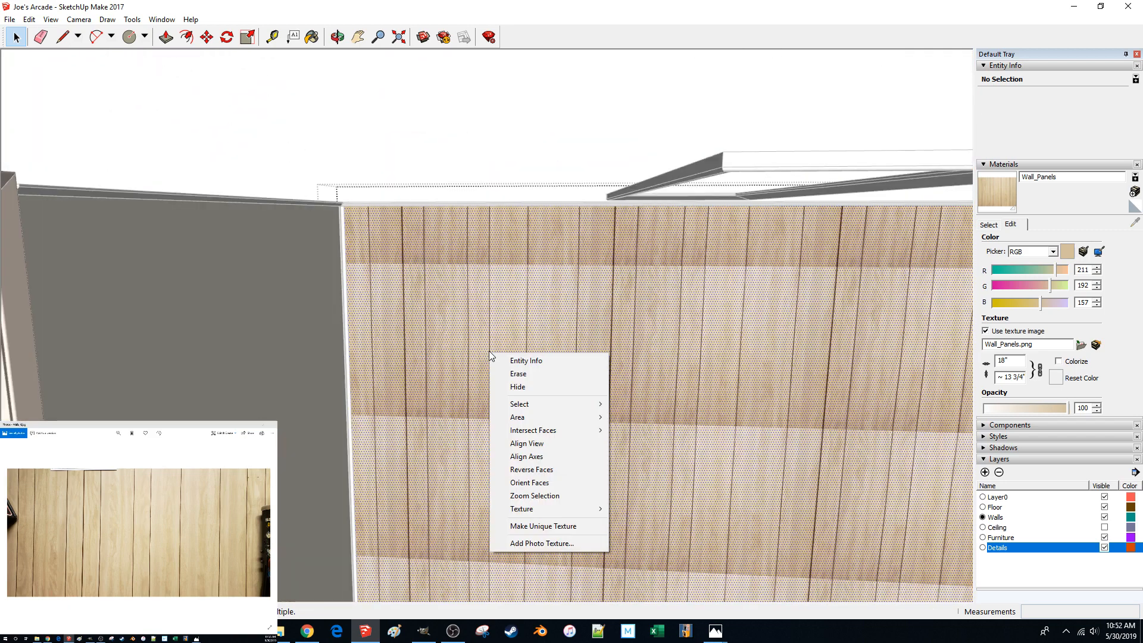
mouse_move(600, 512)
click(649, 509)
scroll(523, 438, up, 2)
shift+middle_drag(473, 77, 395, 441)
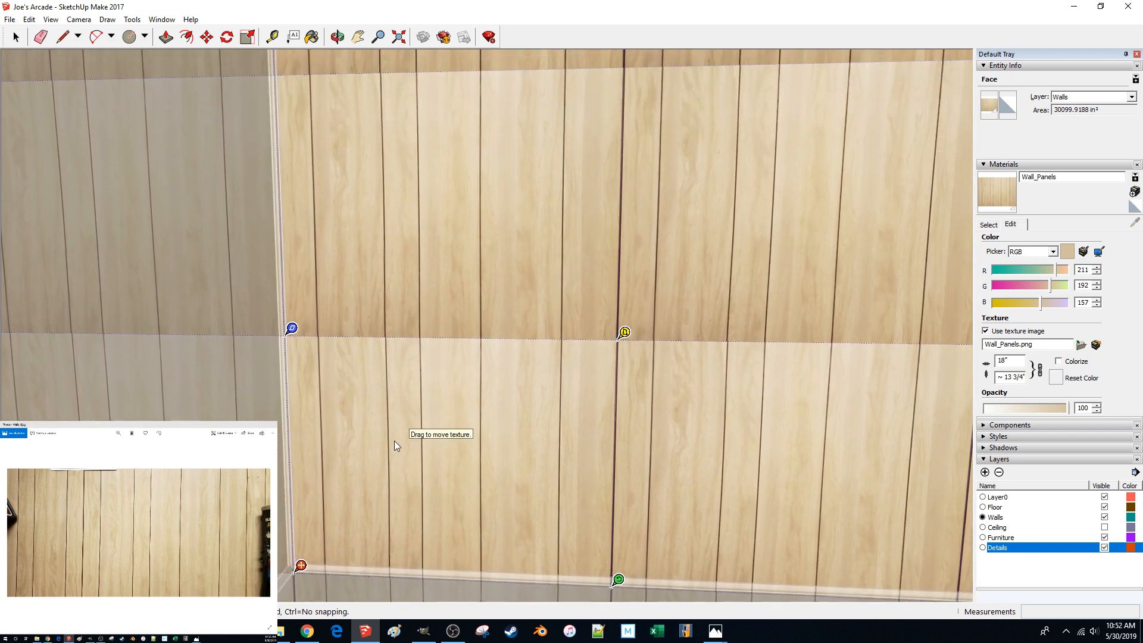
- Stretch the texture's height to the upper corner of the long wall, finish positioning and leave the wall group
scroll(394, 441, down, 3)
scroll(381, 448, down, 2)
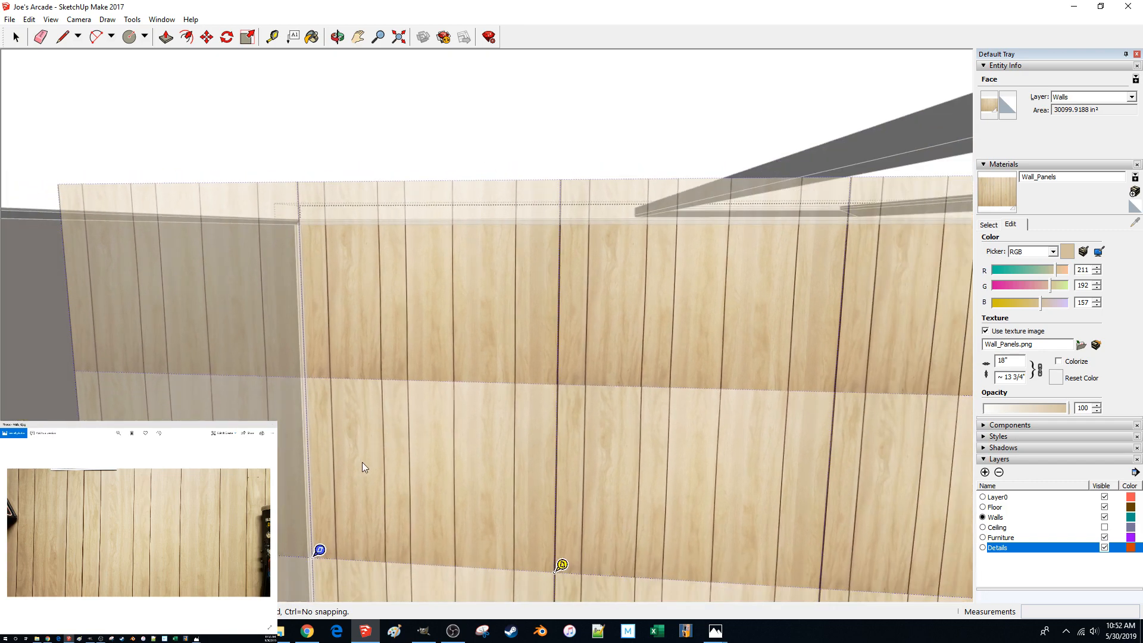
scroll(399, 402, up, 5)
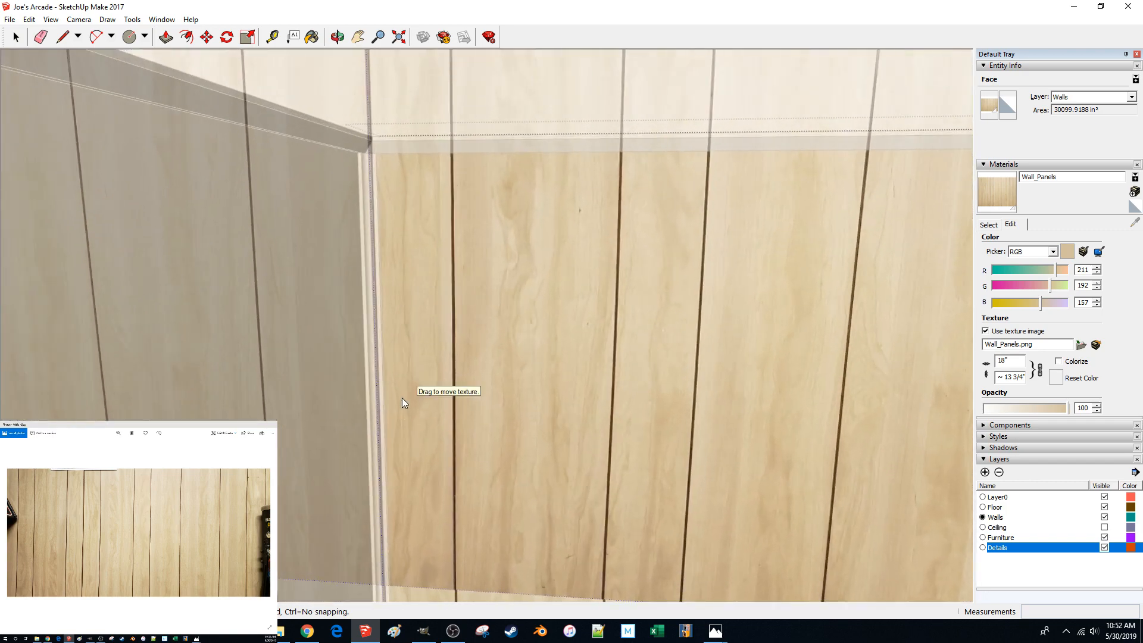
scroll(402, 398, down, 4)
drag(435, 496, 428, 187)
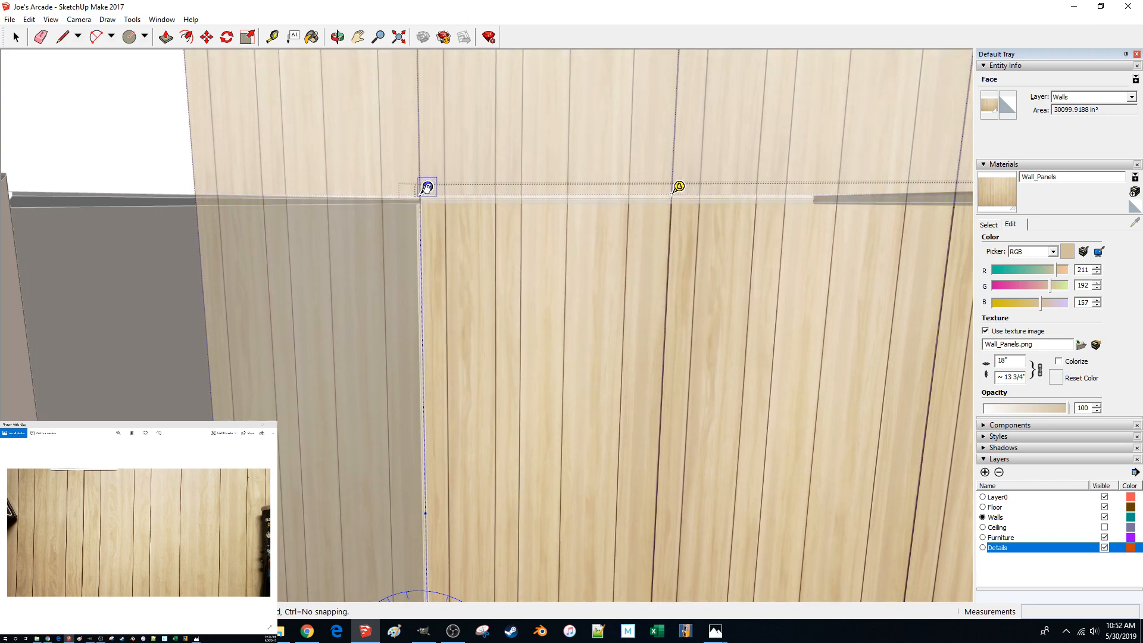
click(100, 126)
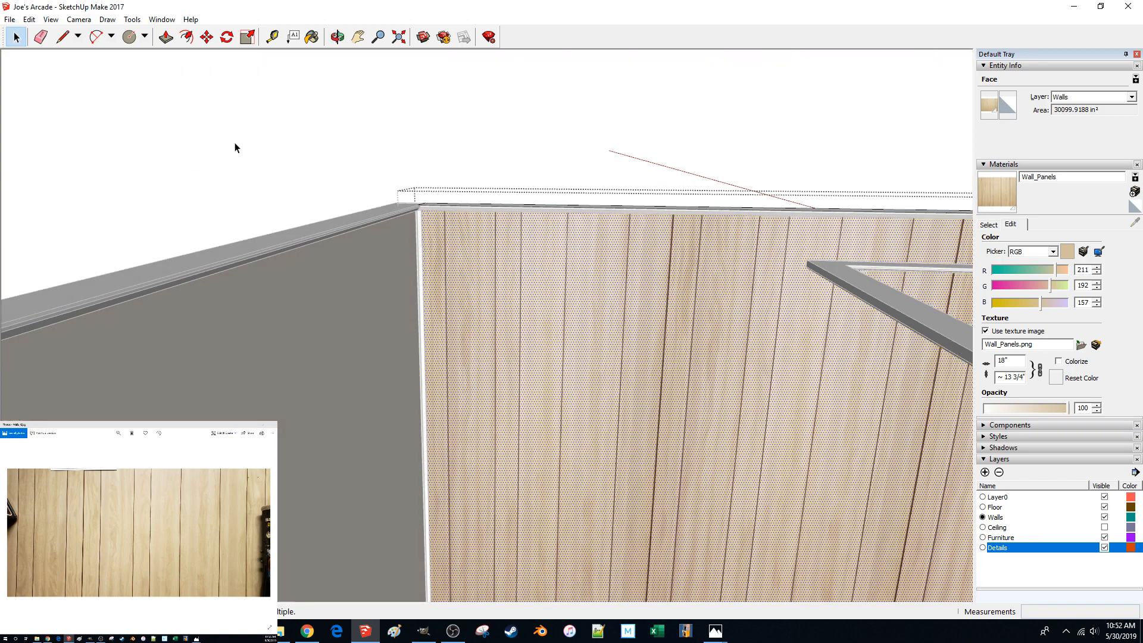
click(250, 152)
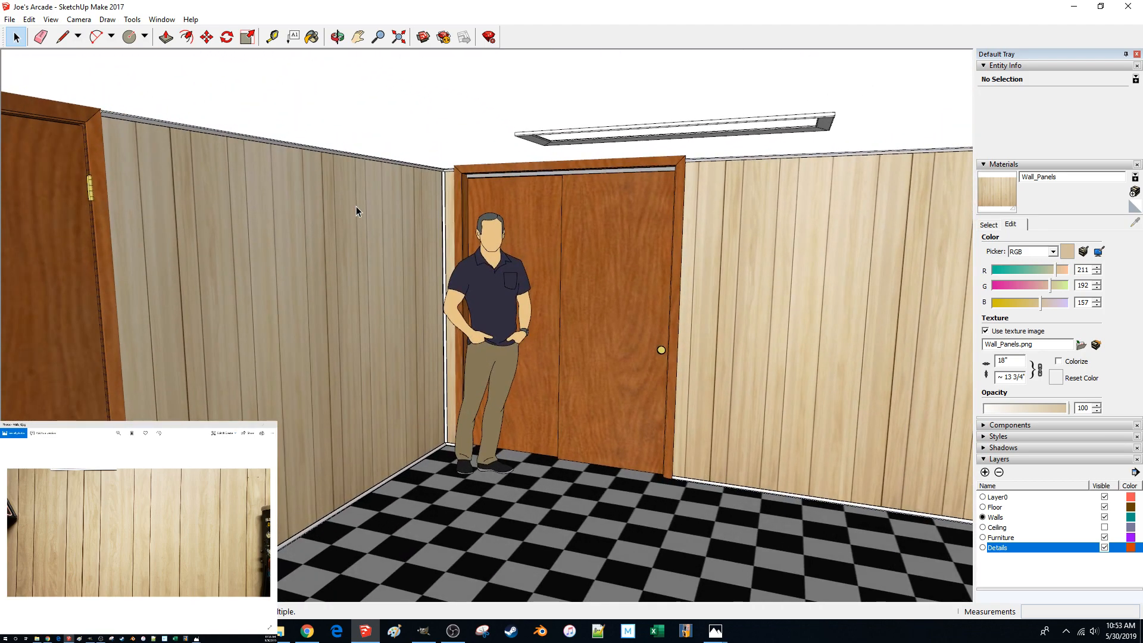
- Move the standing human figure about 146" across the floor, away from the sliding doors, and deselect it
click(496, 417)
key(m)
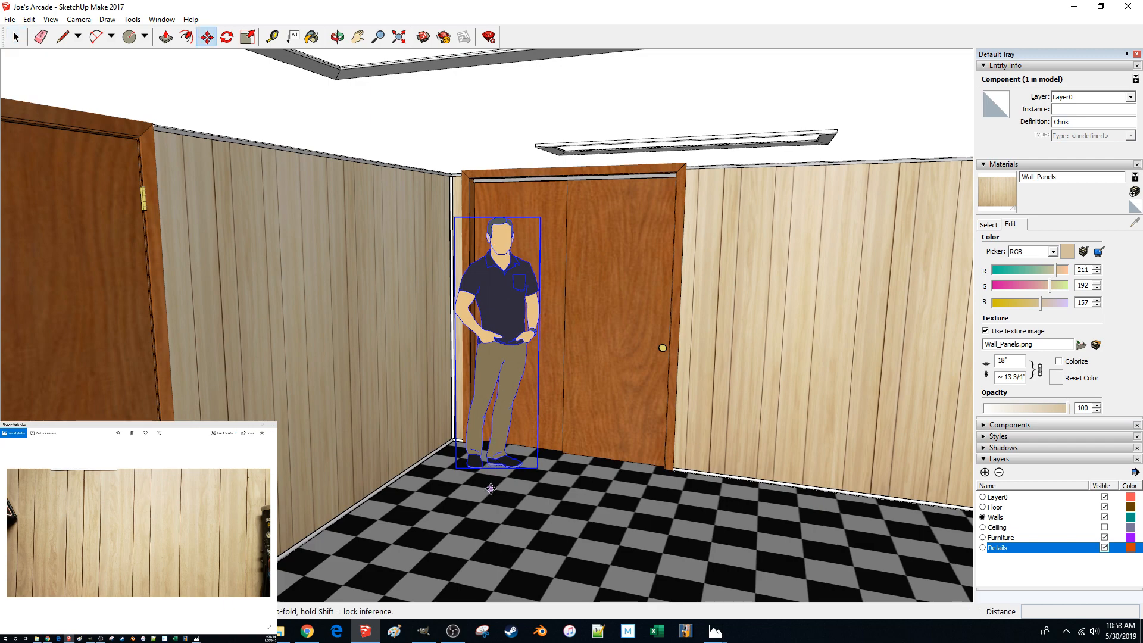
click(493, 481)
scroll(493, 481, down, 5)
middle_drag(431, 515, 301, 530)
middle_drag(423, 453, 524, 474)
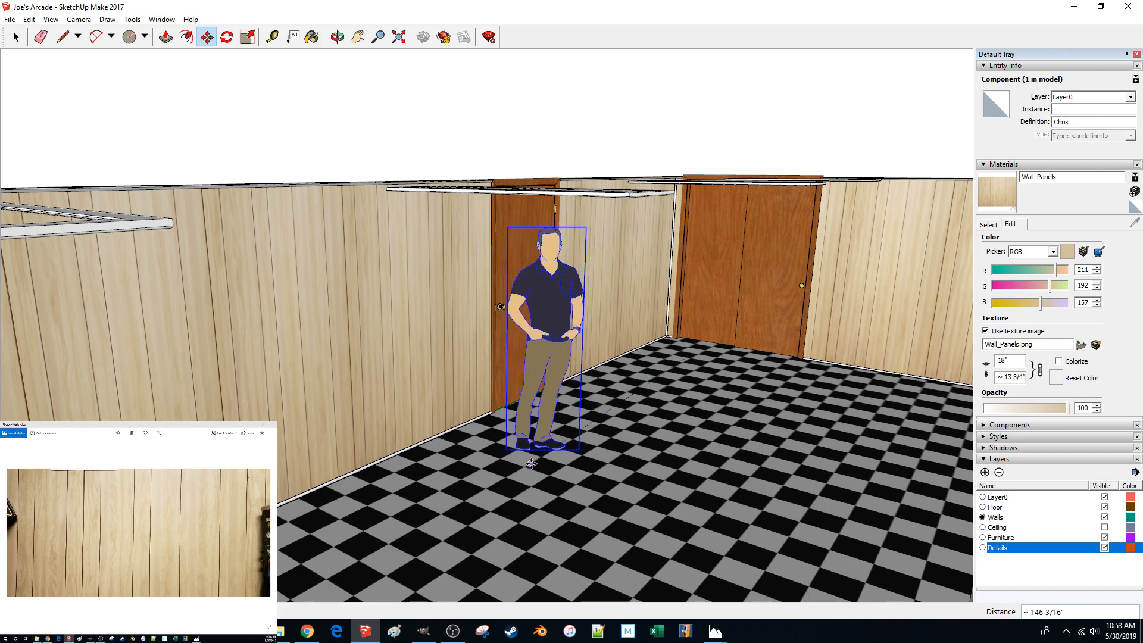
key(space)
- Examine the finished wood paneling on all walls around the room
scroll(491, 143, up, 12)
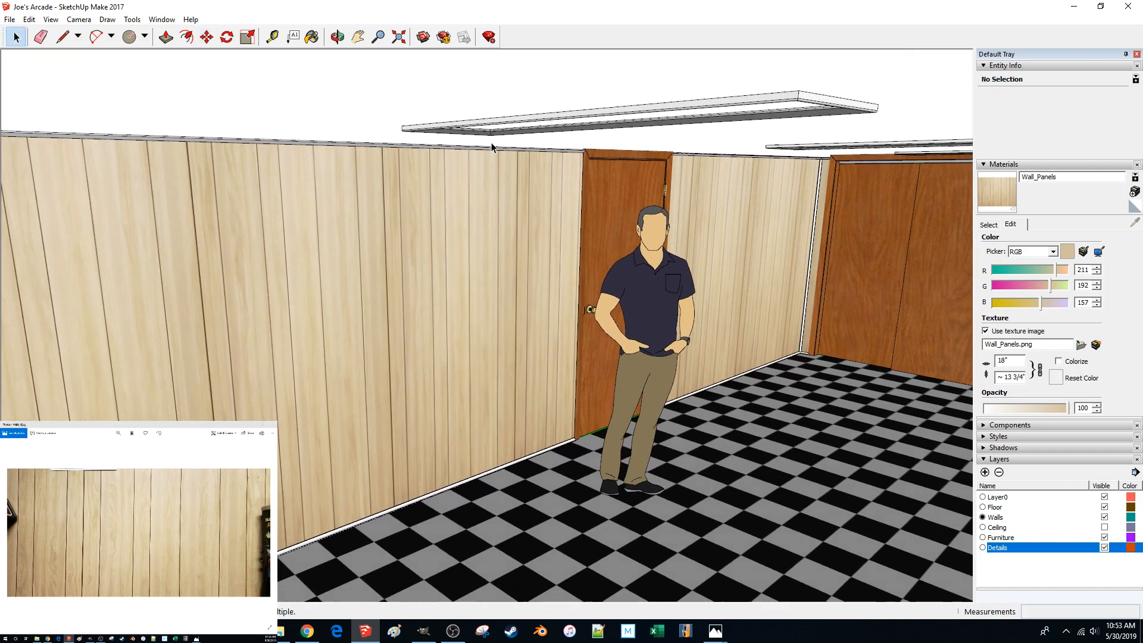
scroll(491, 143, down, 8)
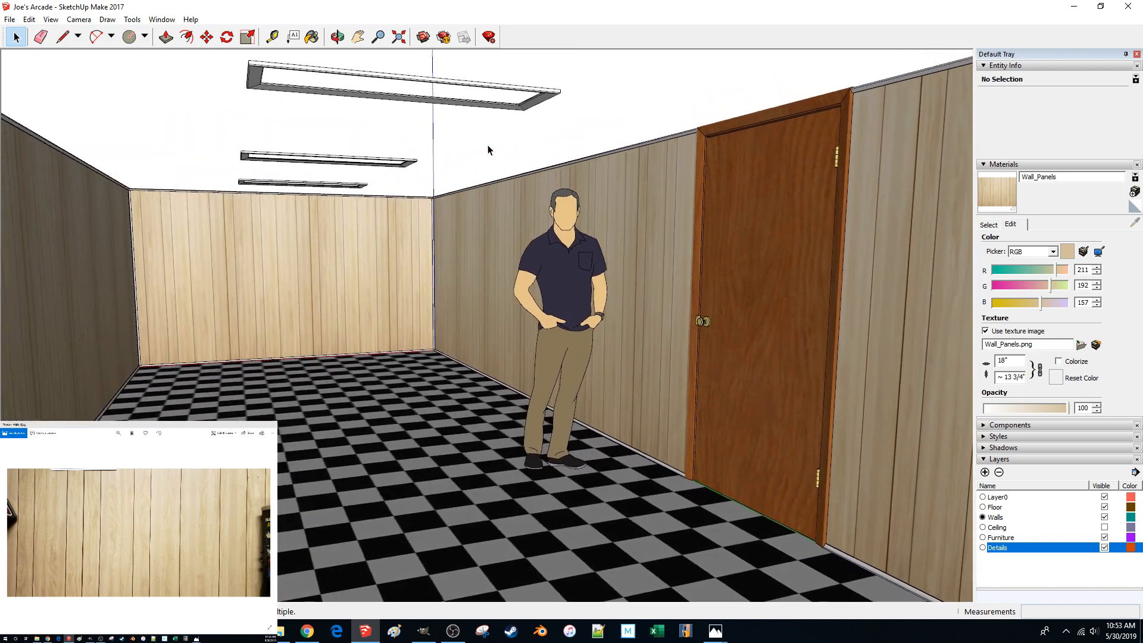
middle_drag(487, 145, 486, 146)
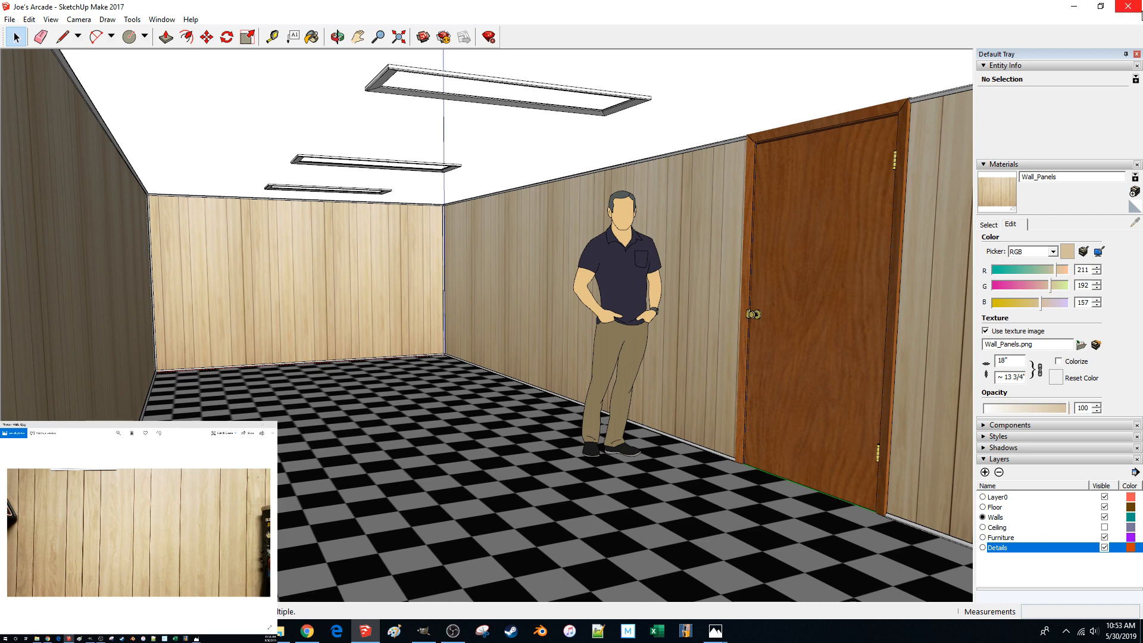
click(460, 630)
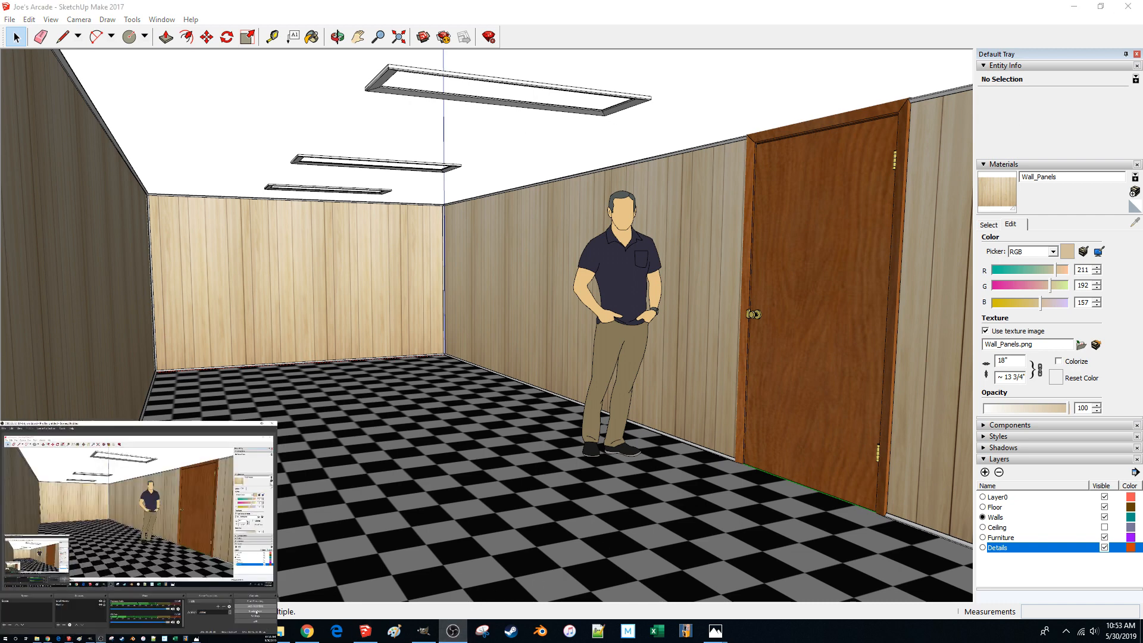